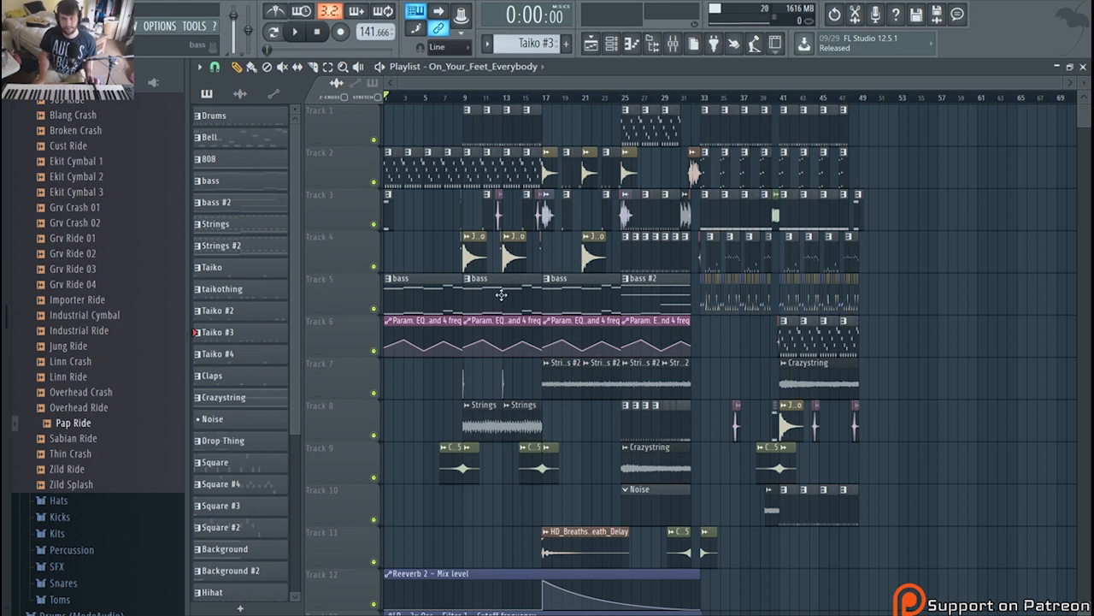
Step: Play the whole song arrangement from its beginning, follow playback through the playlist, then stop it and return to bar 1
scroll(426, 356, "down", 2)
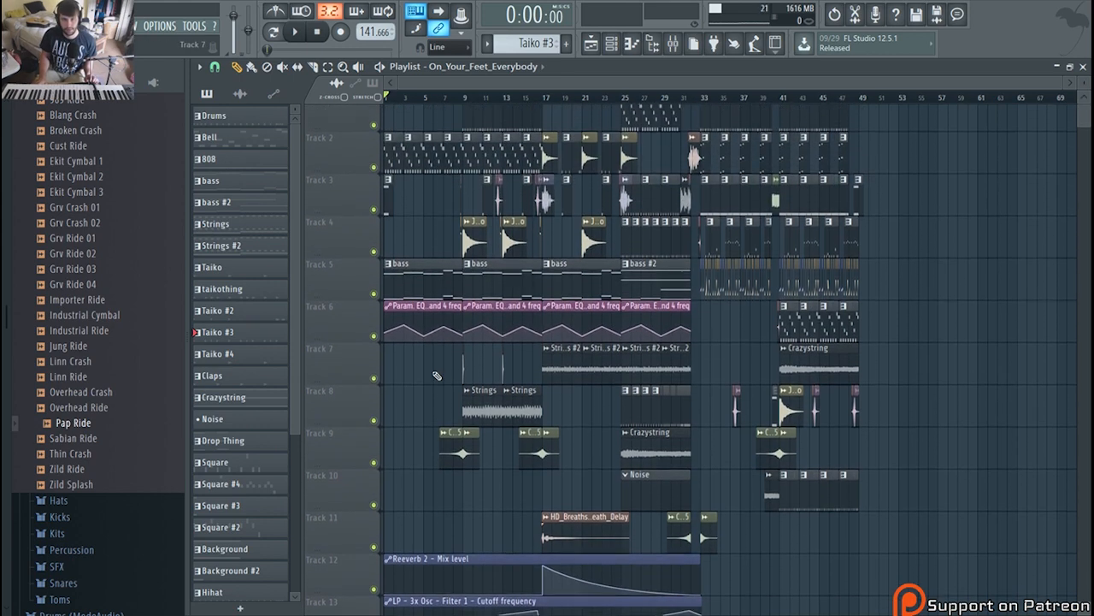
scroll(875, 274, "up", 2)
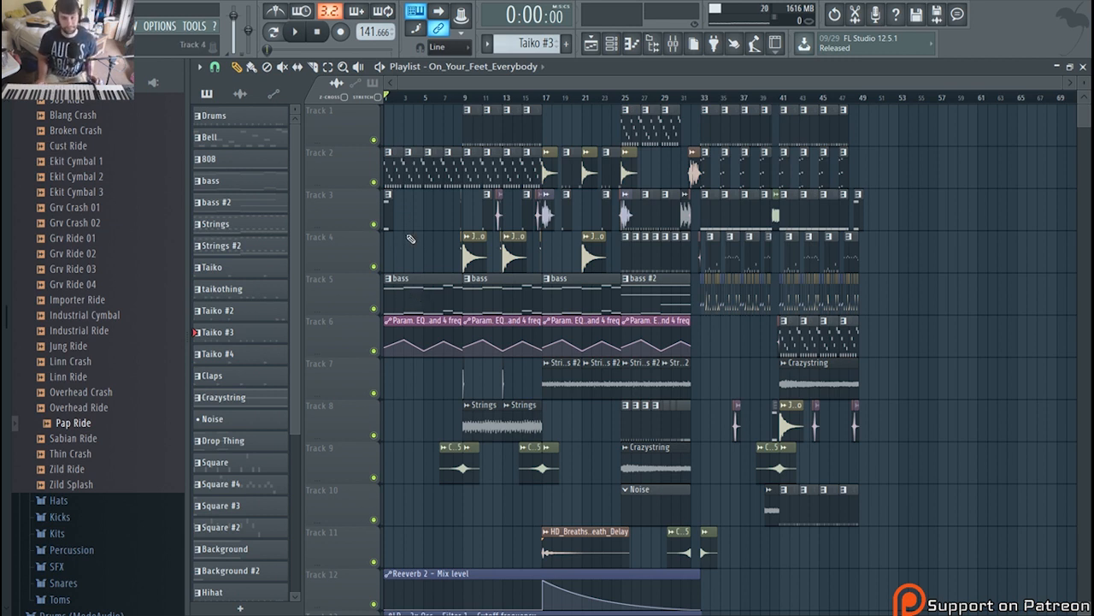
left_click(297, 32)
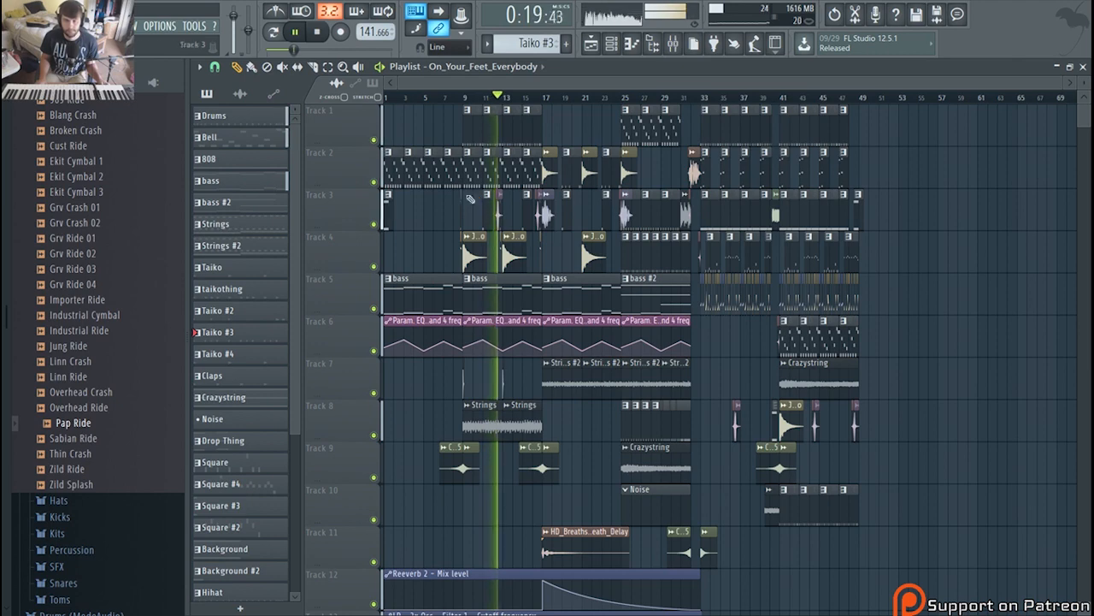
scroll(513, 253, "up", 3)
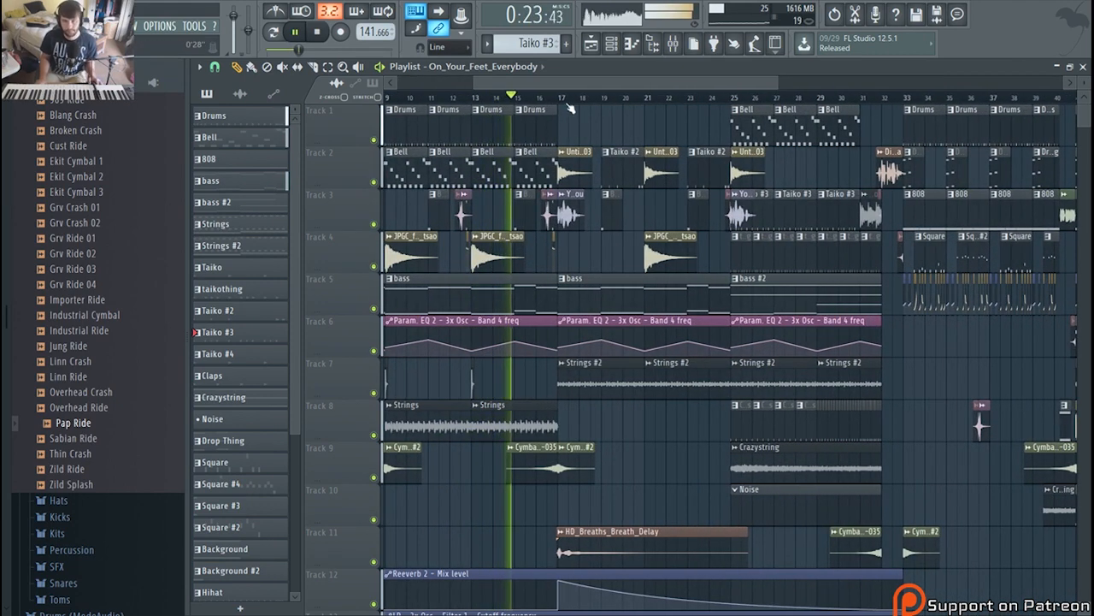
left_click_drag(567, 85, 643, 87)
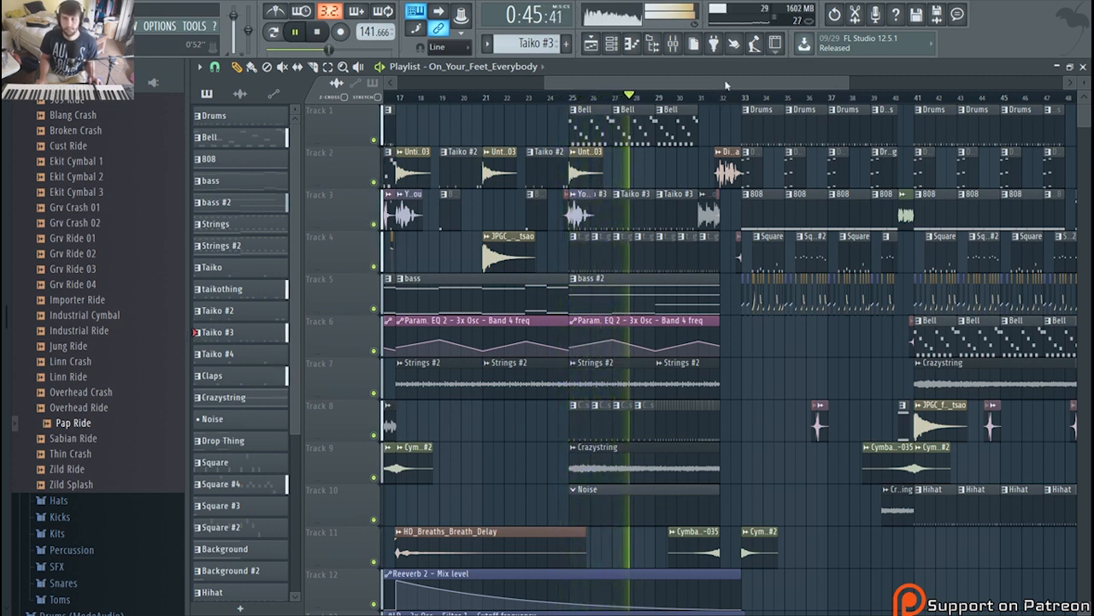
left_click_drag(720, 84, 762, 81)
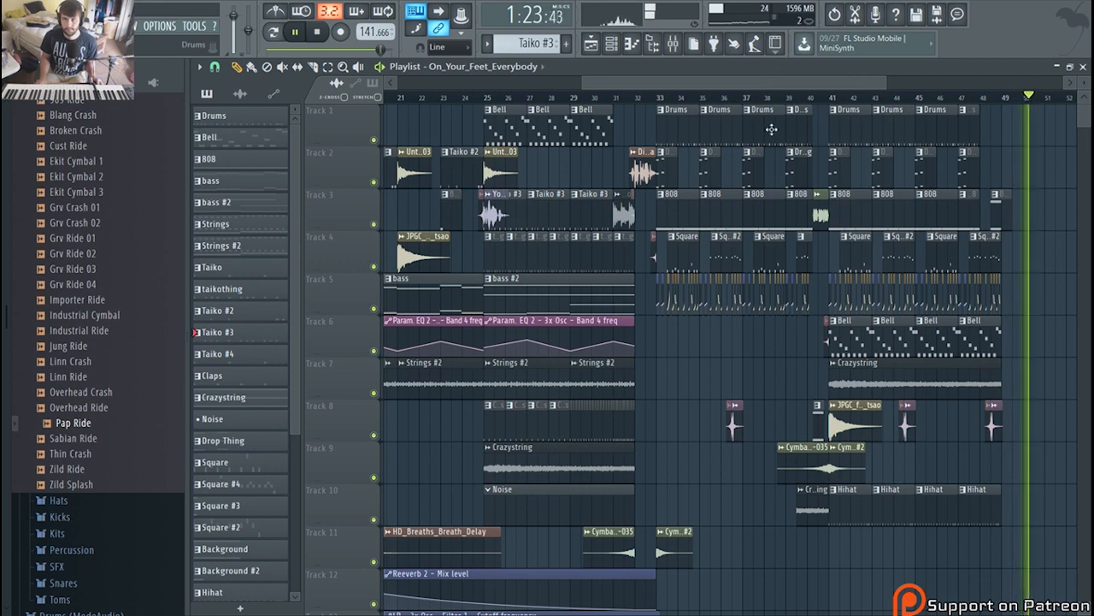
left_click(319, 34)
left_click_drag(597, 85, 396, 85)
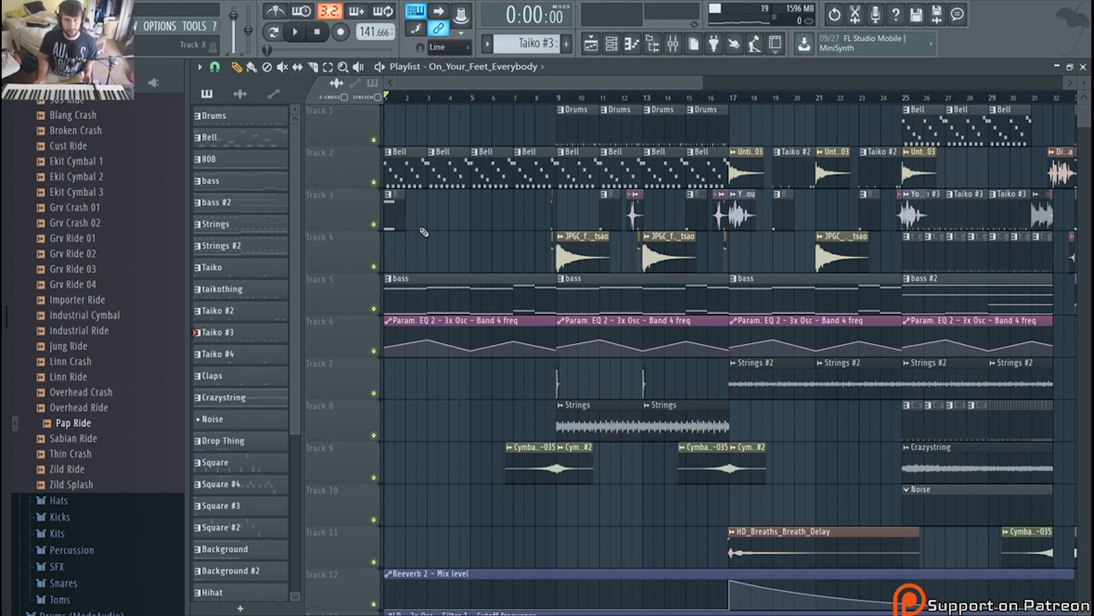
Step: Play the Bell pattern's melody in the piano roll, then stop playback with the channel rack shown
scroll(422, 231, "down", 3)
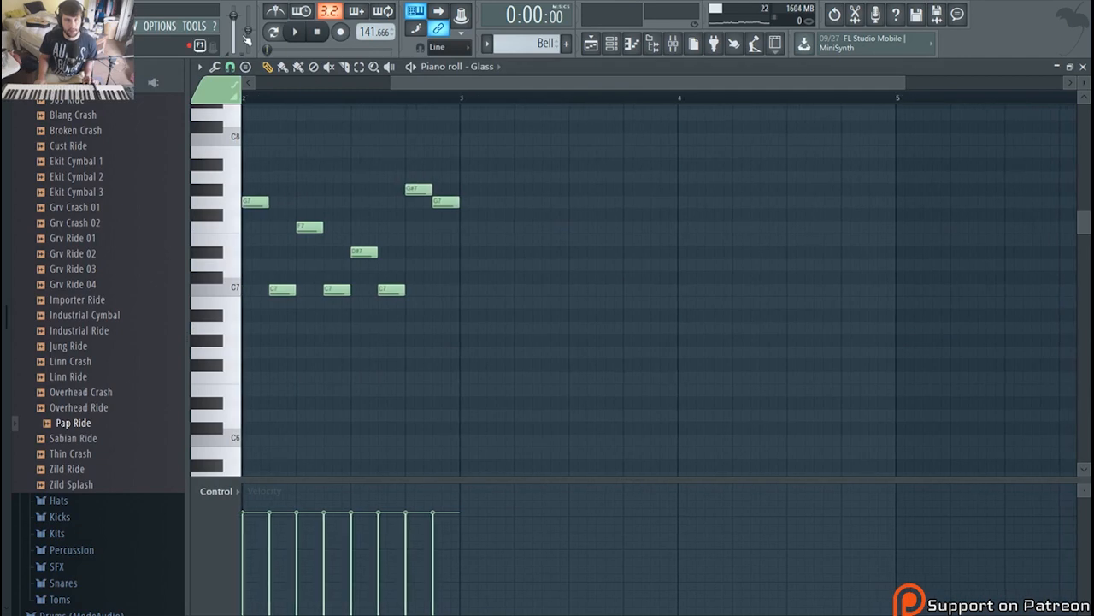
key("space")
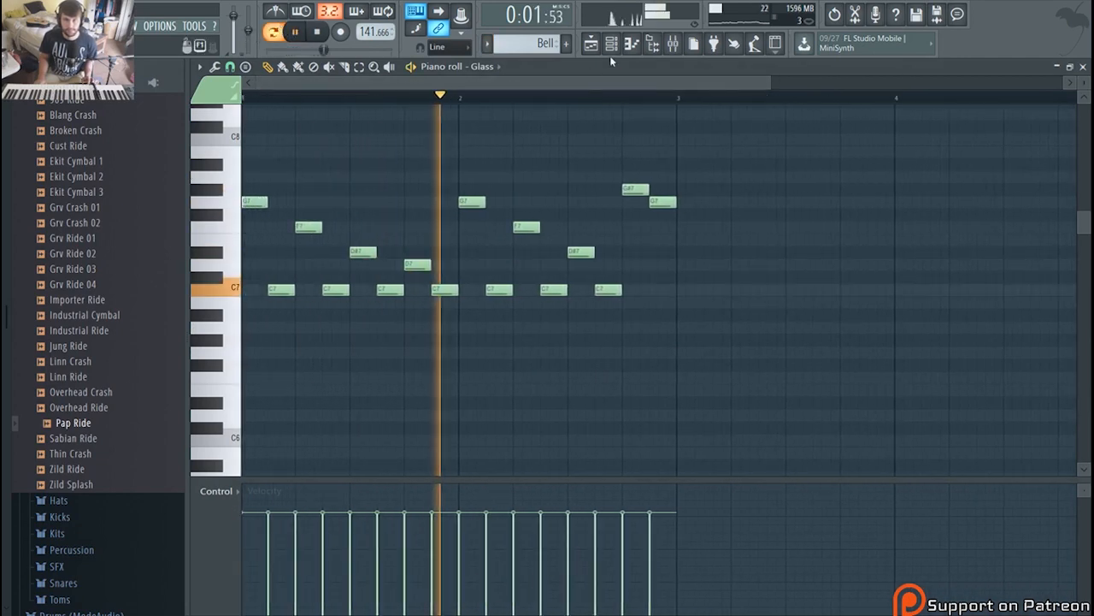
key("F6")
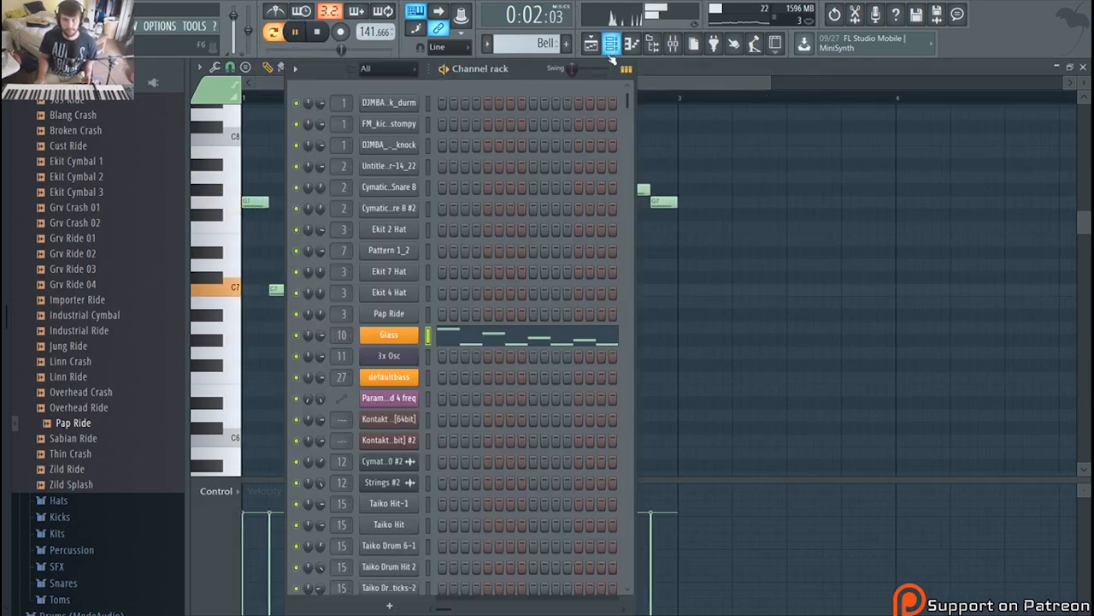
key("space")
Step: Open the Glass channel's synth, choose the Glass preset in the Bell category, and view its operator 1 settings
left_click(394, 341)
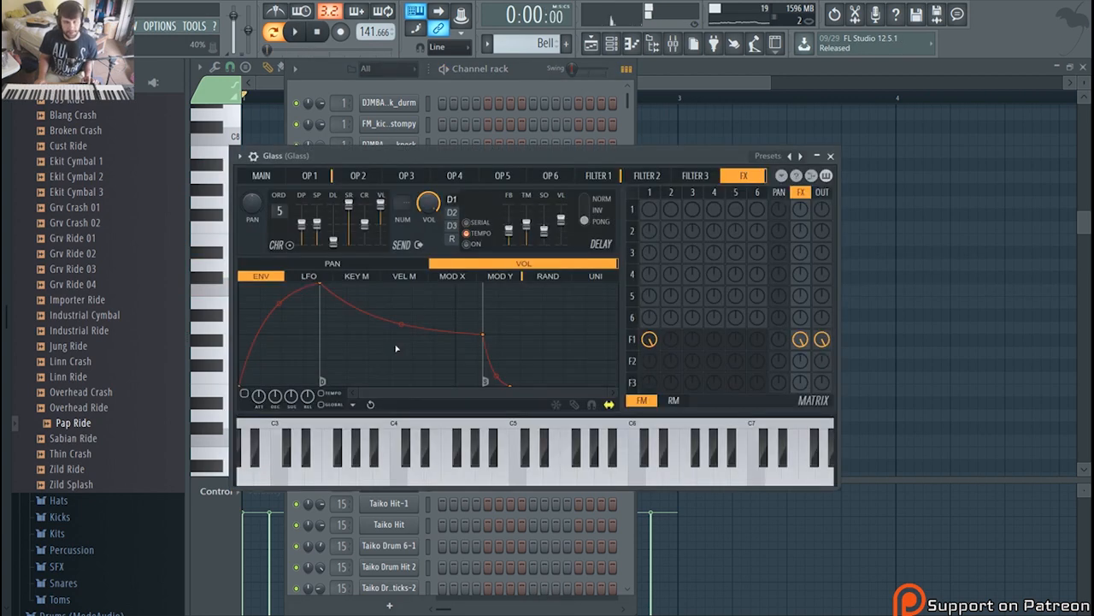
left_click(261, 176)
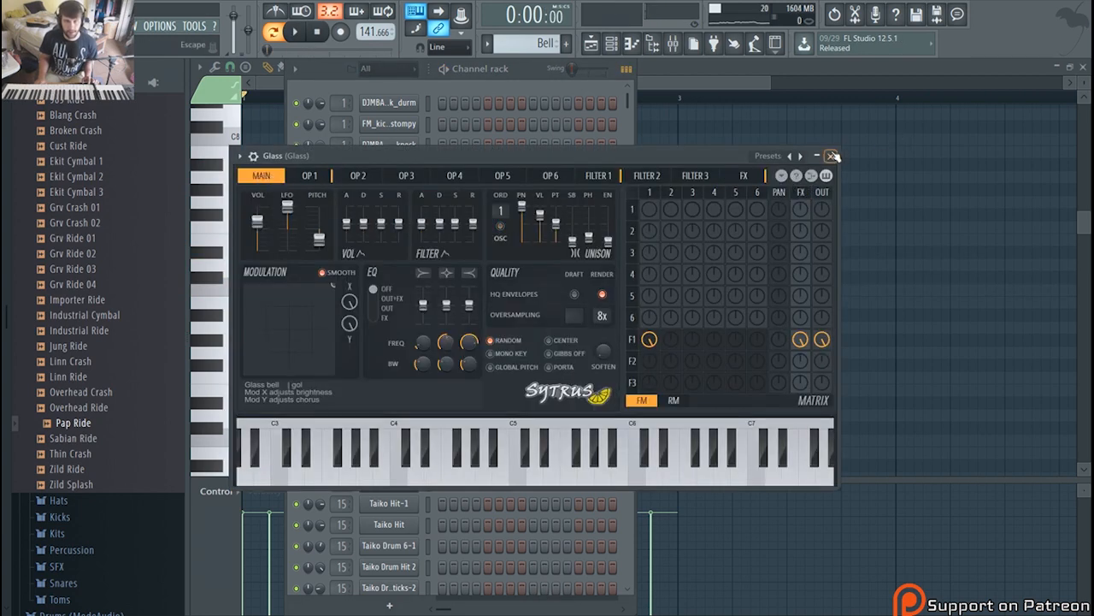
left_click(802, 157)
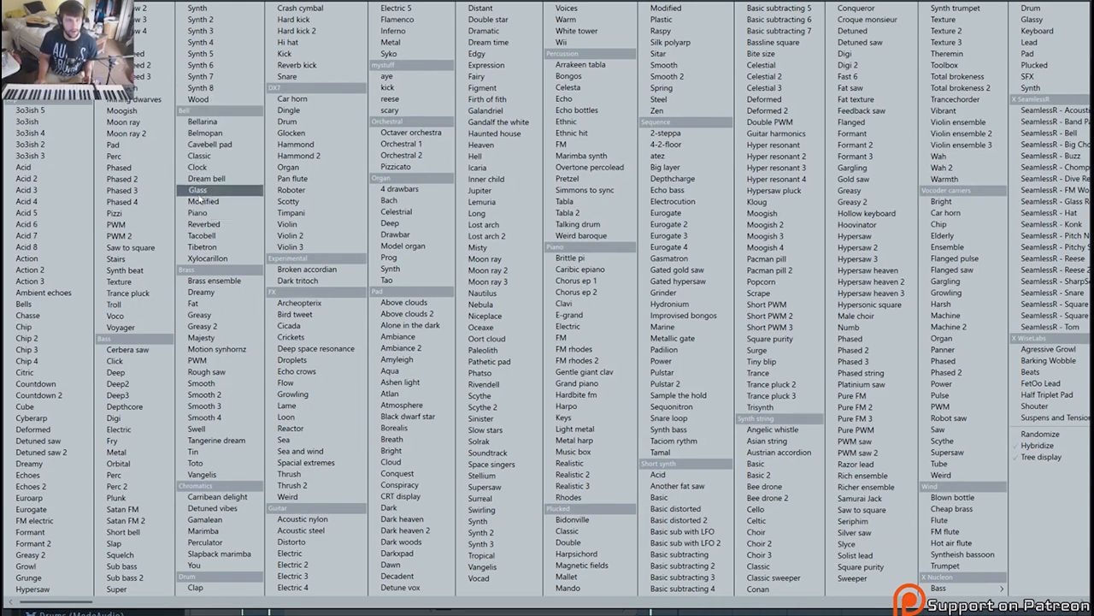
left_click(209, 192)
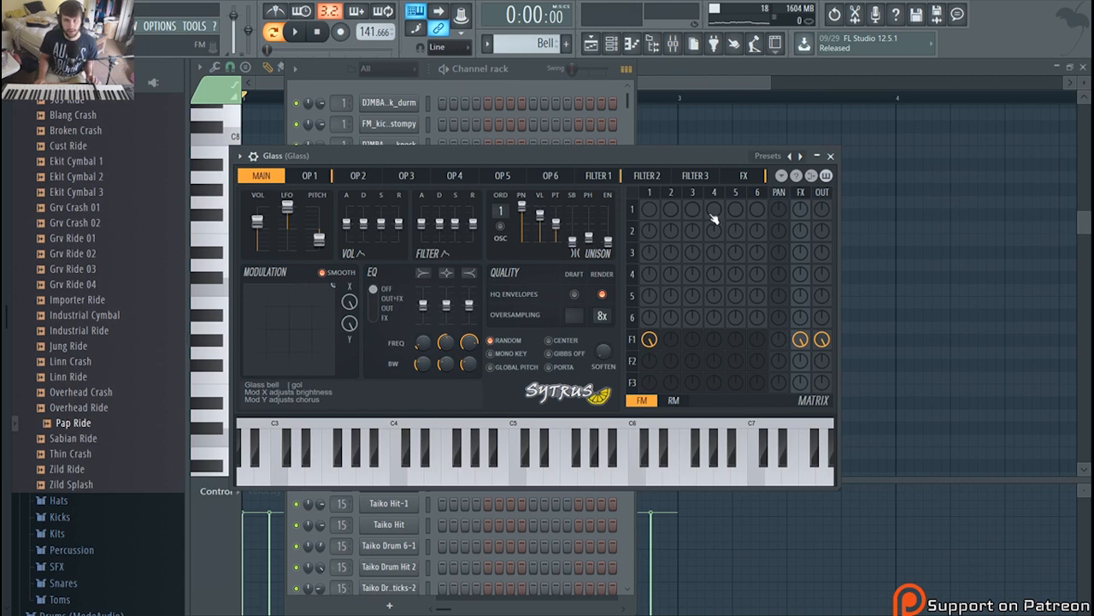
left_click(649, 193)
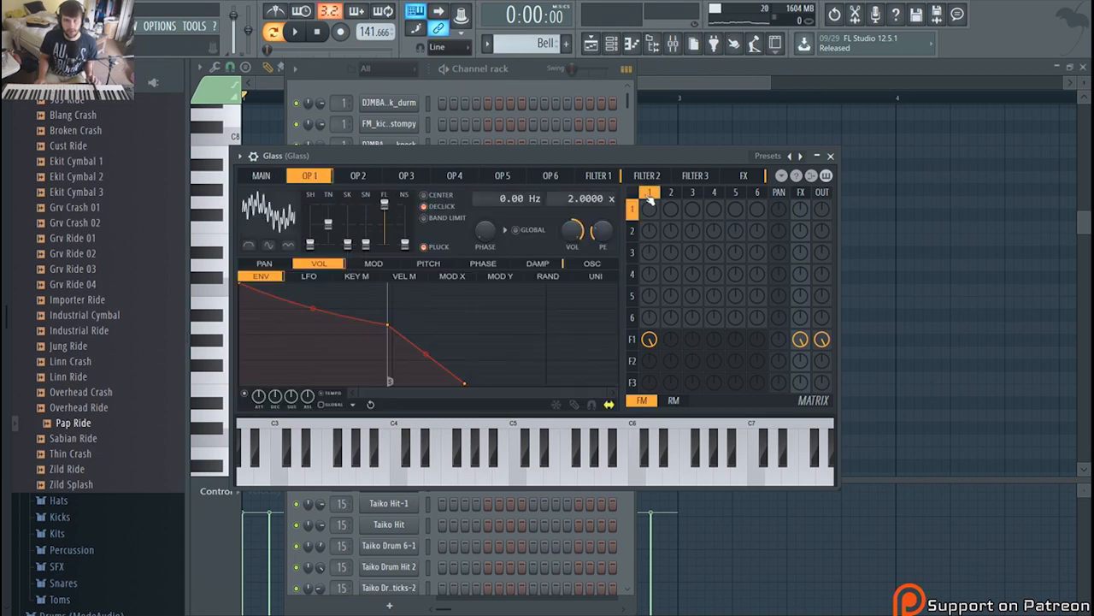
Step: Review the effects chain on the Glass mixer track and return to the playlist
left_click(684, 48)
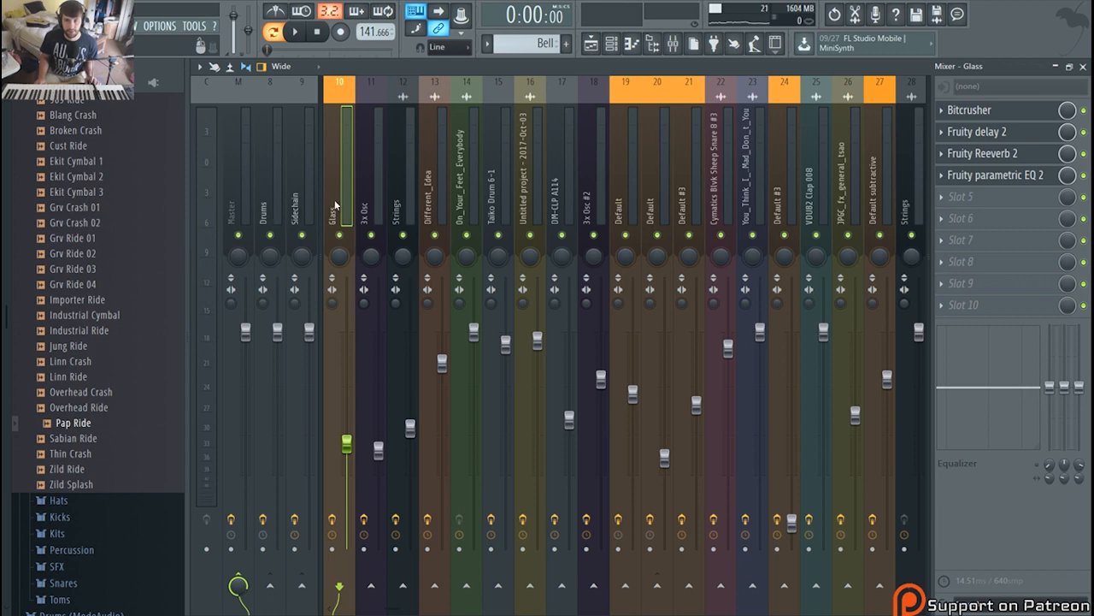
scroll(336, 205, "up", 7)
left_click(591, 44)
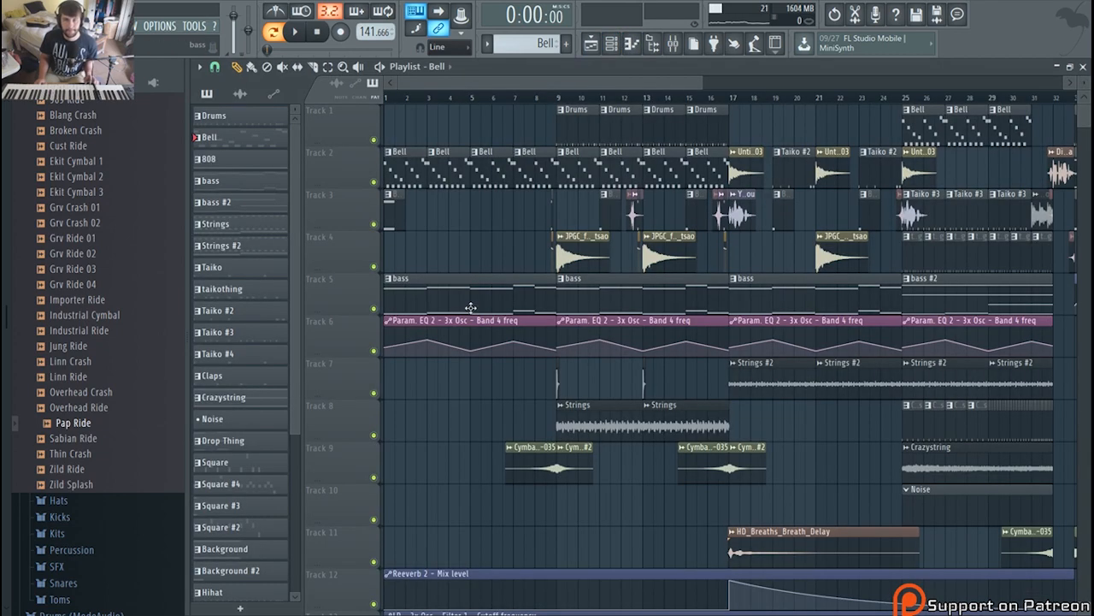
Step: Open the Background pattern at the start of Track 3, play it, and view its notes in the piano roll
double_click(388, 214)
left_click(291, 32)
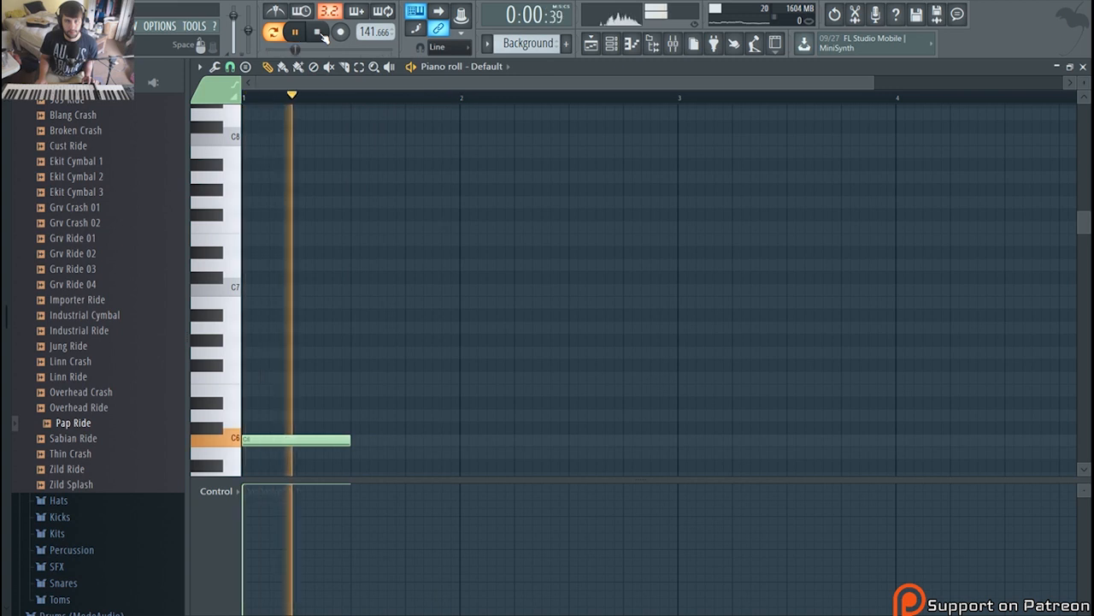
left_click(320, 33)
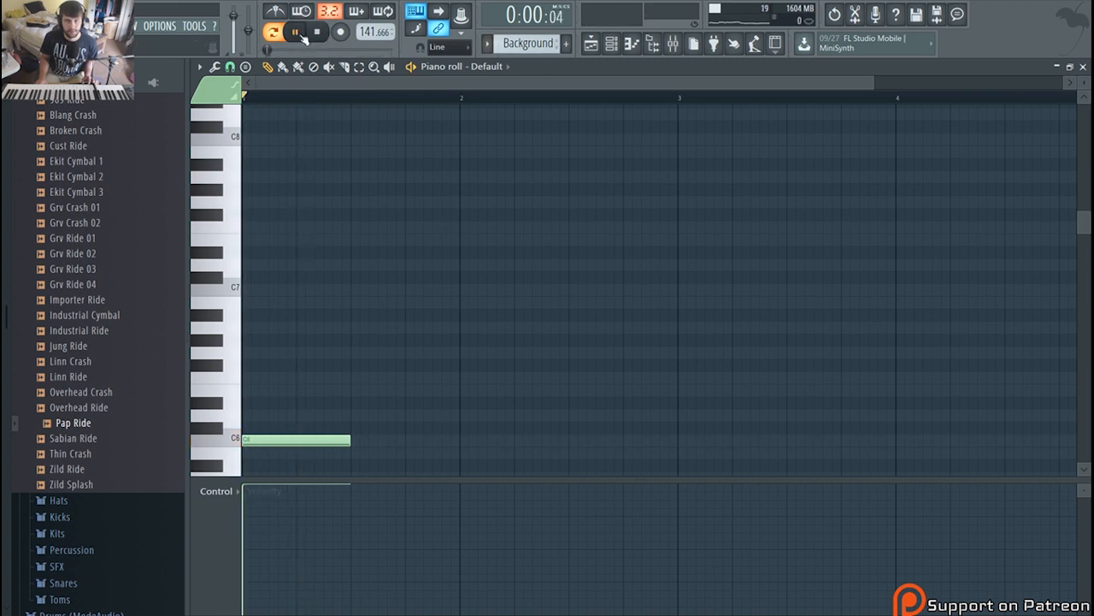
left_click(317, 32)
scroll(345, 325, "down", 5)
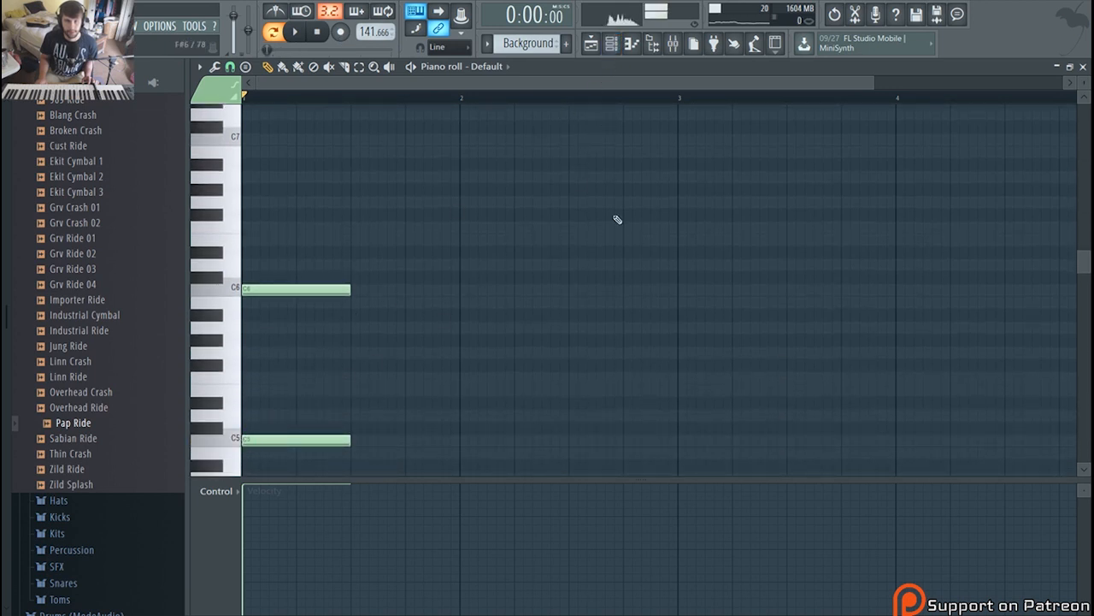
Step: Open the synth of the Default channel that plays the Background pattern and is routed to mixer track 24
left_click(612, 45)
scroll(530, 359, "down", 8)
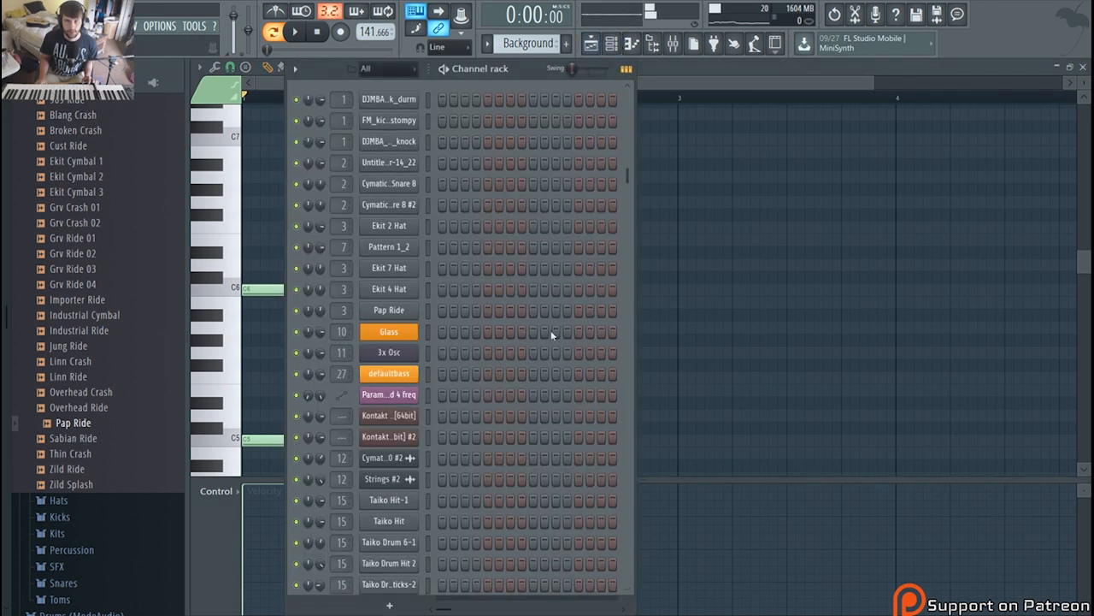
scroll(491, 424, "down", 6)
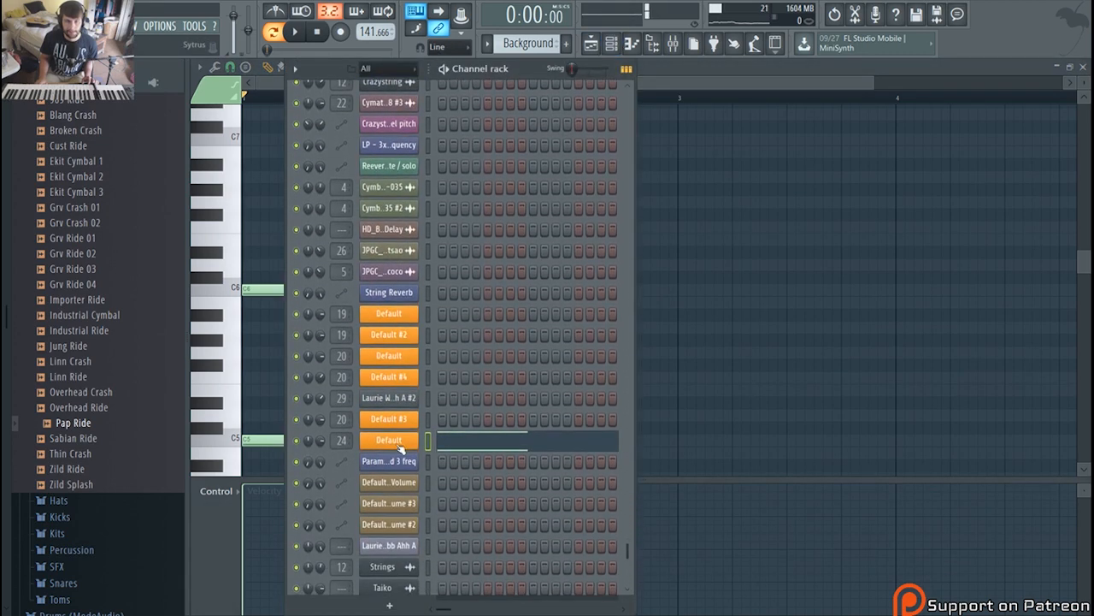
left_click(401, 442)
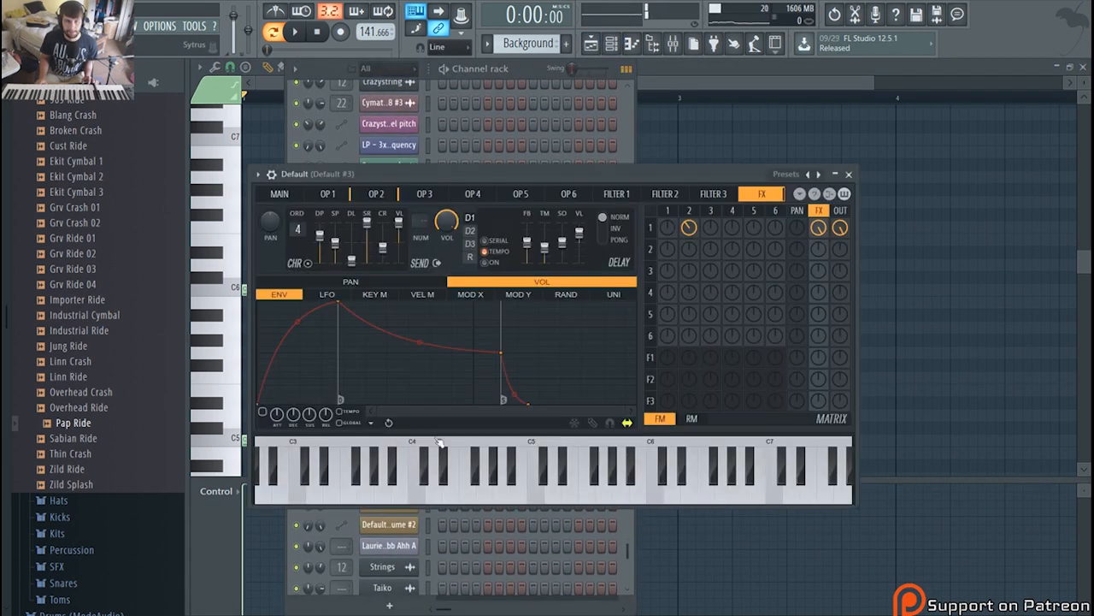
Step: Examine operators 1 and 2, operator 1's pitch envelope, and the FX settings of the Default synth
left_click(328, 194)
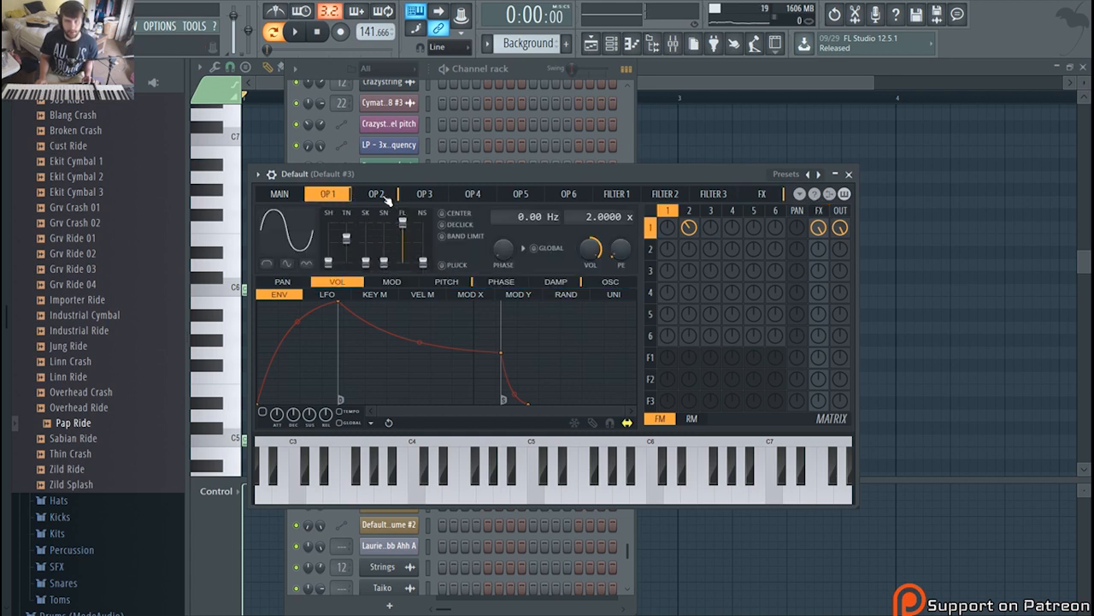
left_click(382, 197)
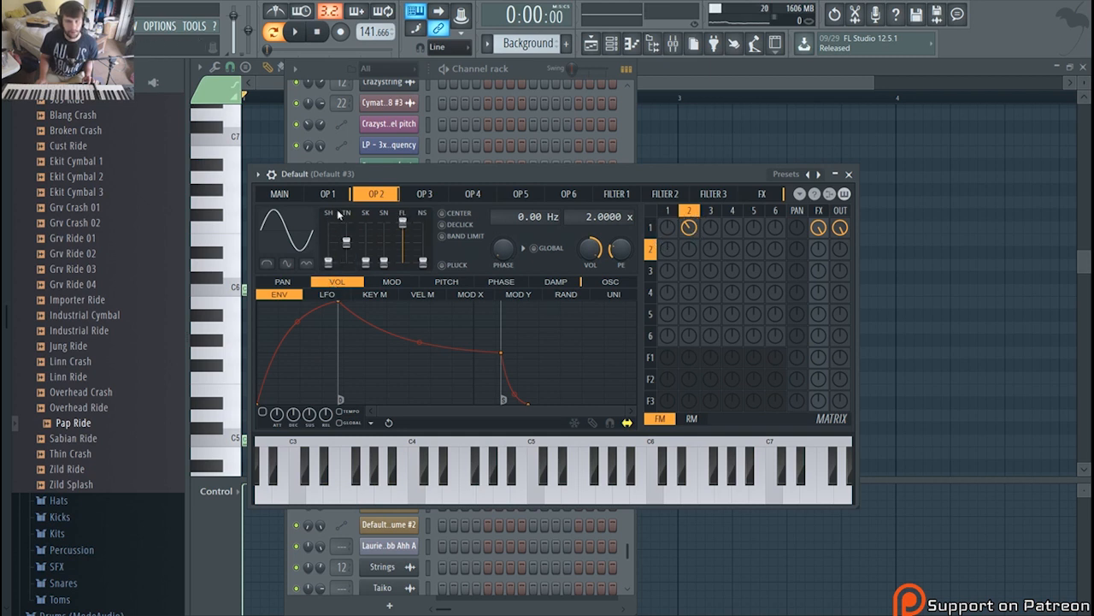
left_click(332, 195)
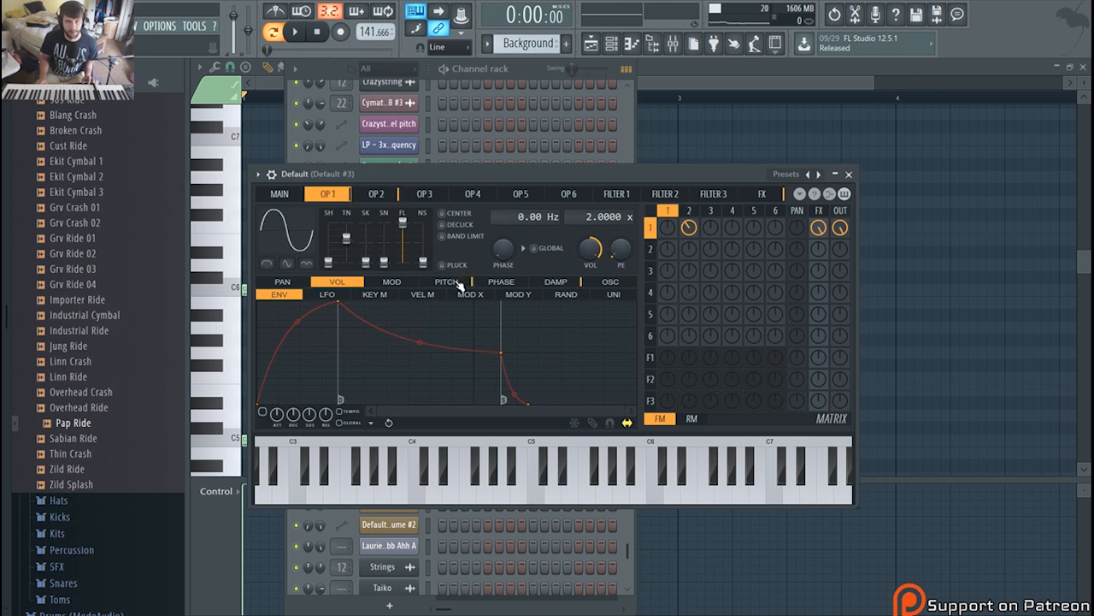
left_click(449, 282)
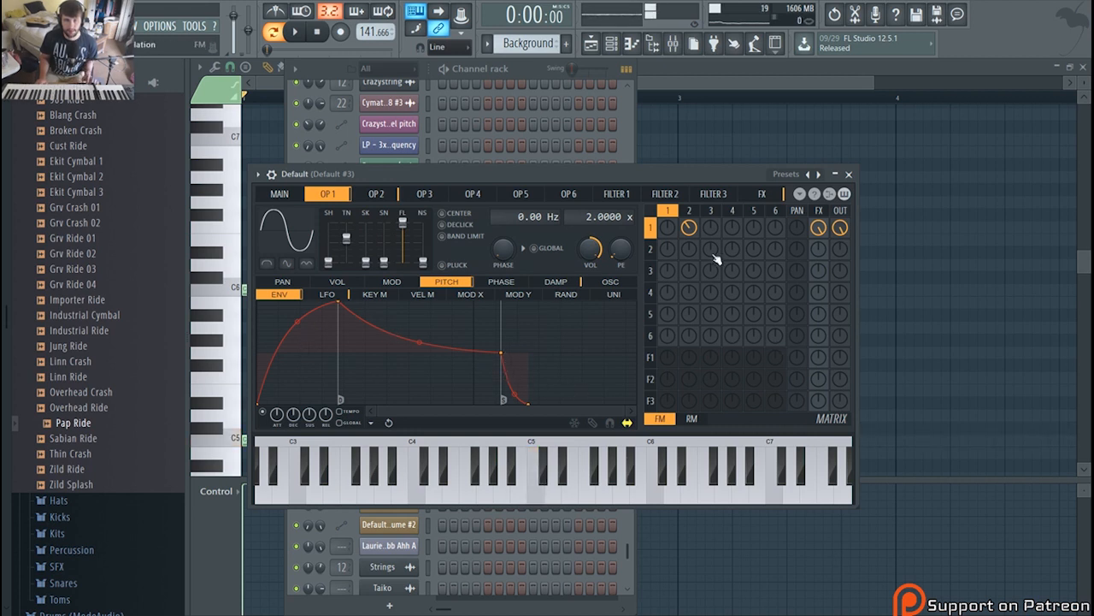
left_click(817, 212)
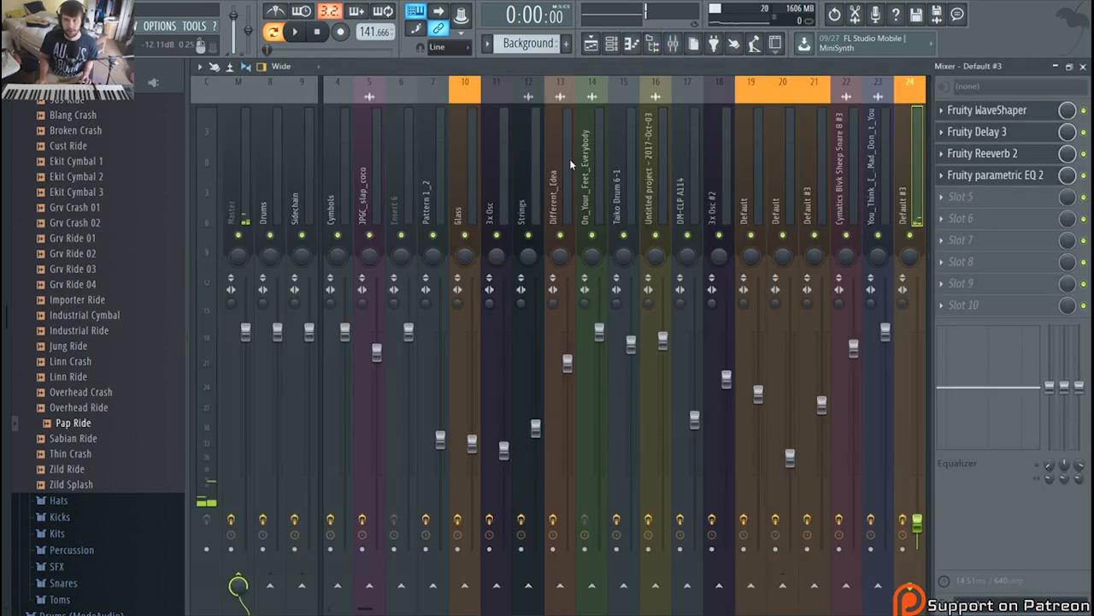
Step: Inspect the Fruity WaveShaper, Delay 3, Reeverb 2 and parametric EQ 2 on the Default #3 mixer track, then return to the playlist
scroll(598, 158, "right", 6)
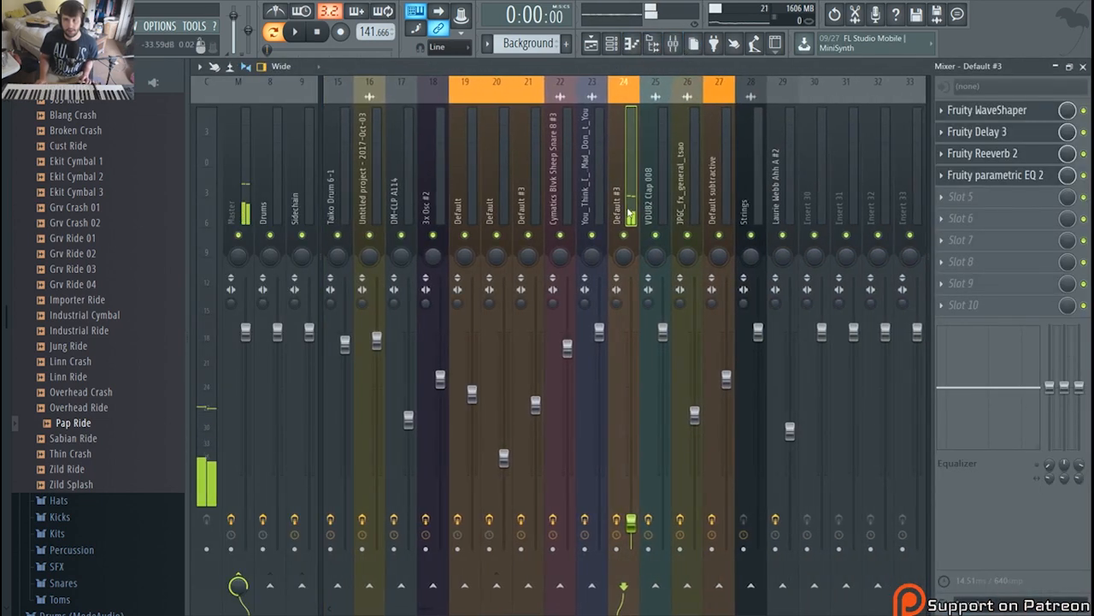
left_click(1001, 132)
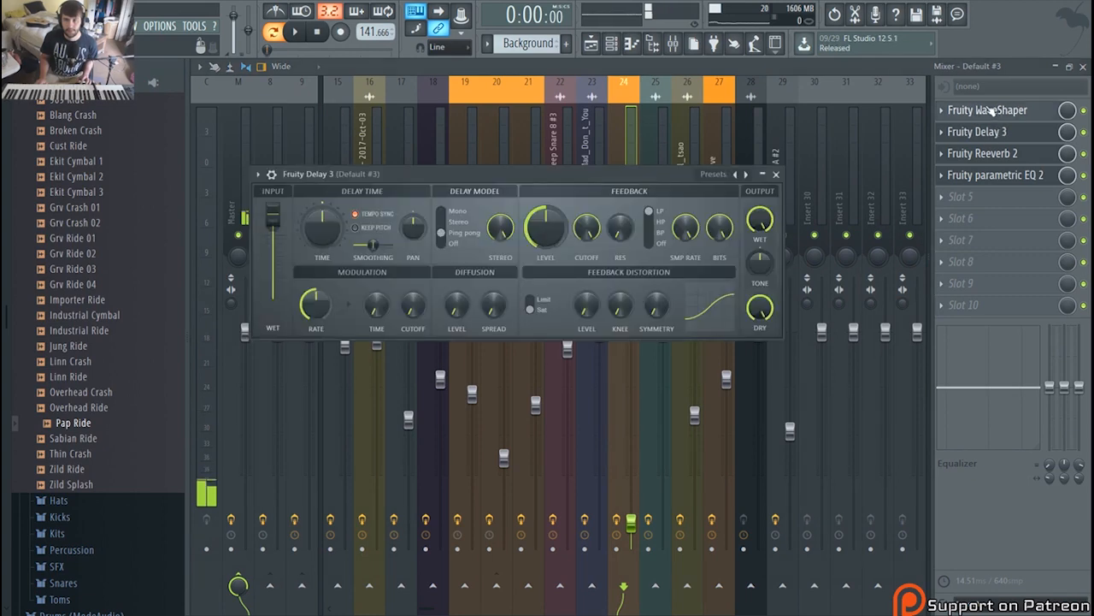
left_click(989, 111)
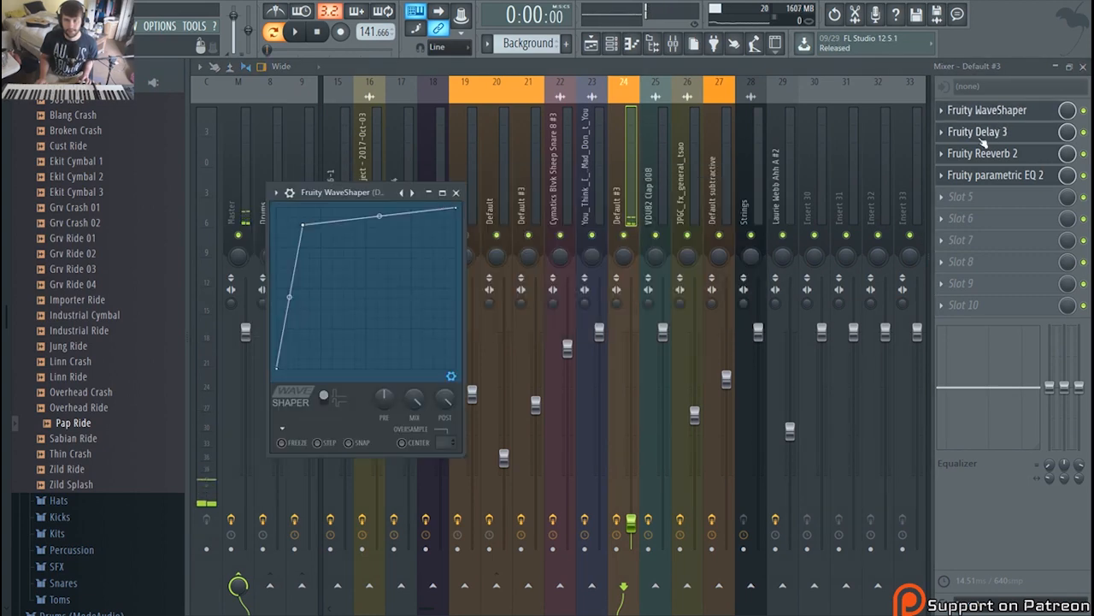
left_click(984, 153)
left_click(983, 136)
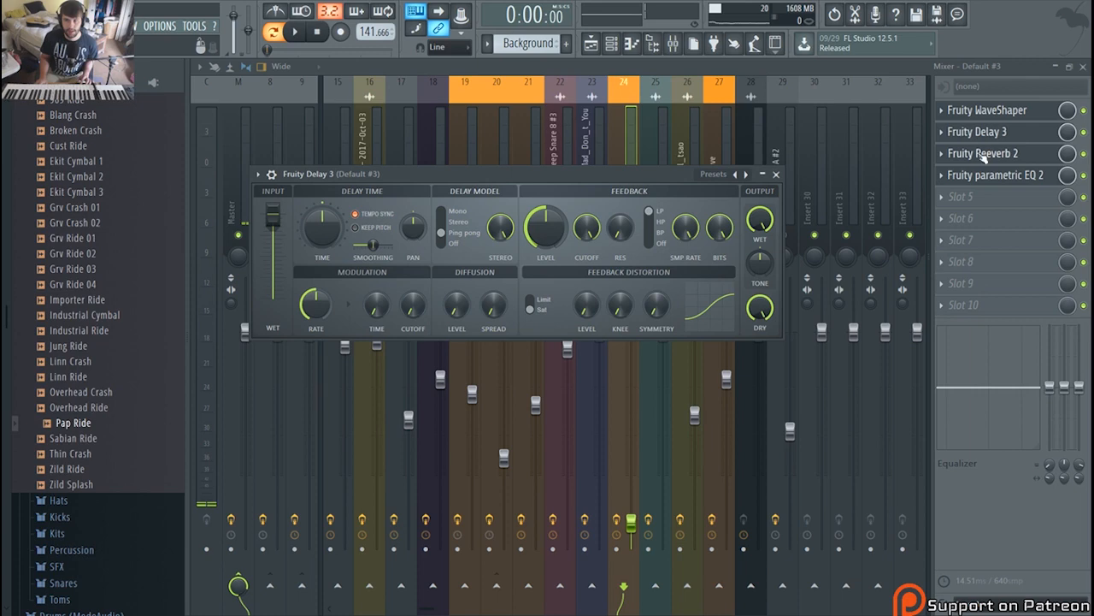
left_click(981, 153)
left_click(986, 176)
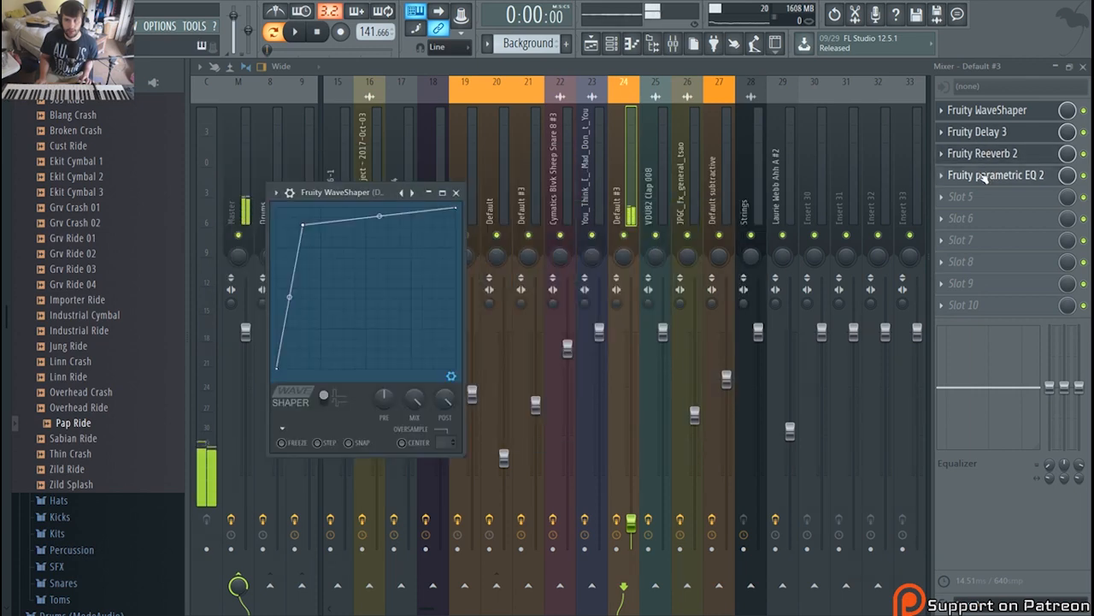
left_click(986, 177)
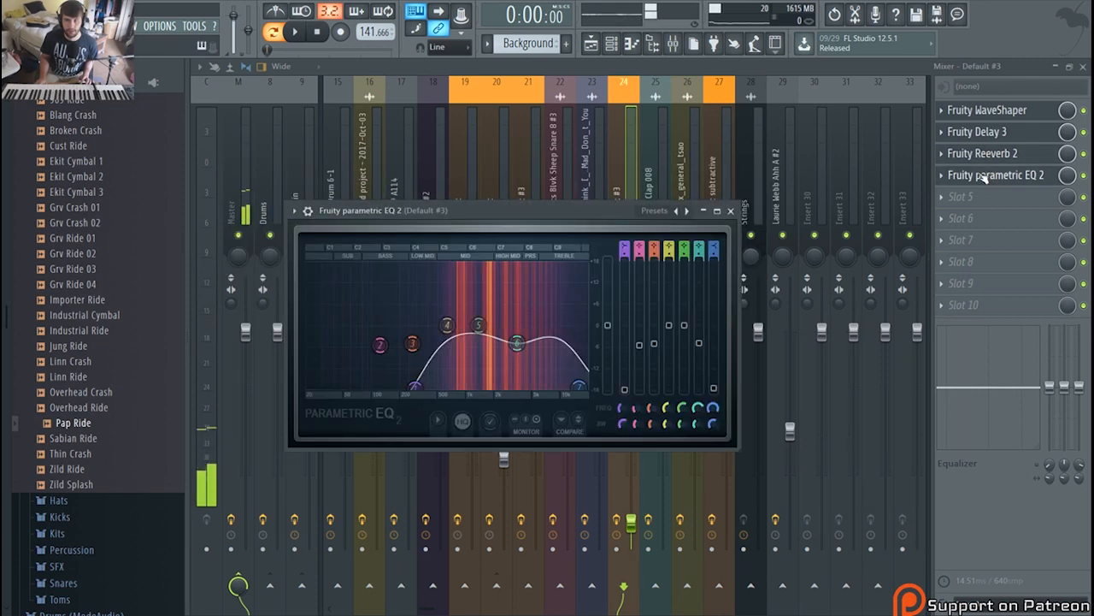
left_click(591, 43)
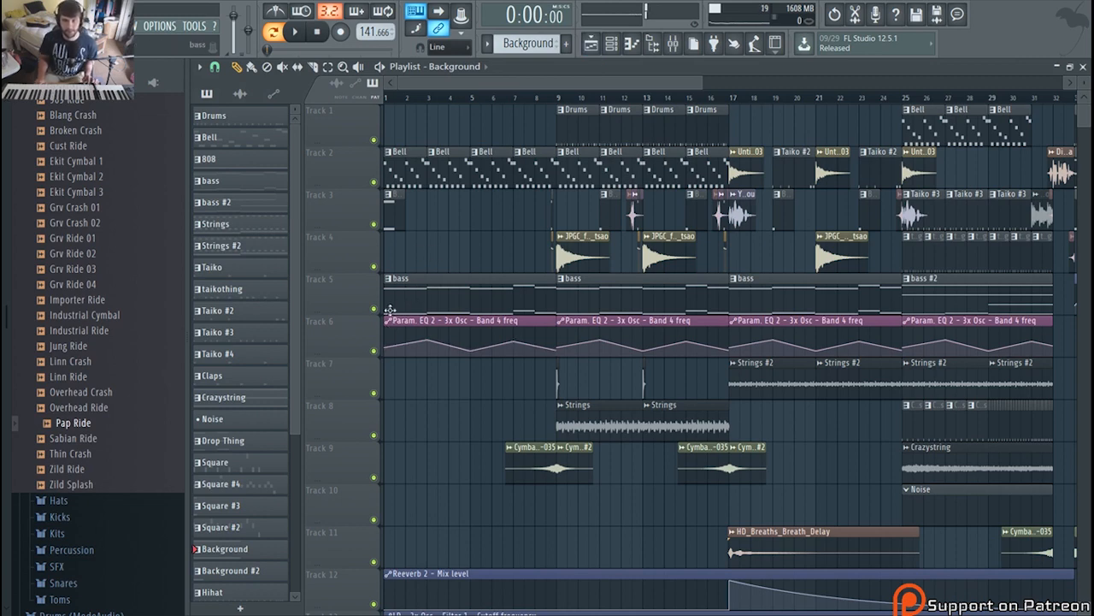
Step: Open the bass pattern at the start of Track 5 and view its notes in the piano roll
double_click(398, 283)
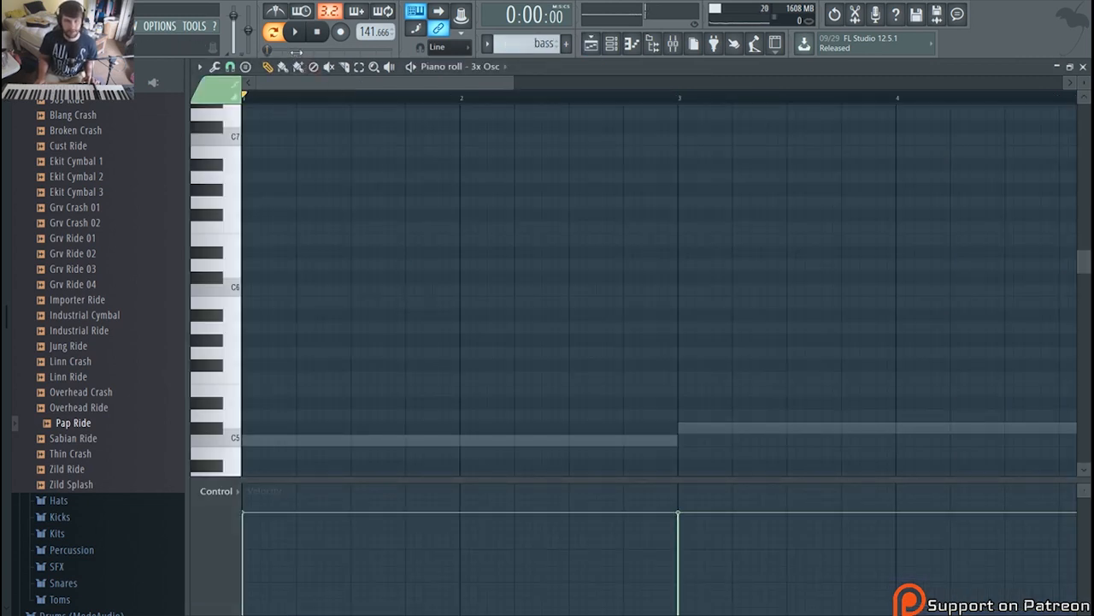
left_click(592, 44)
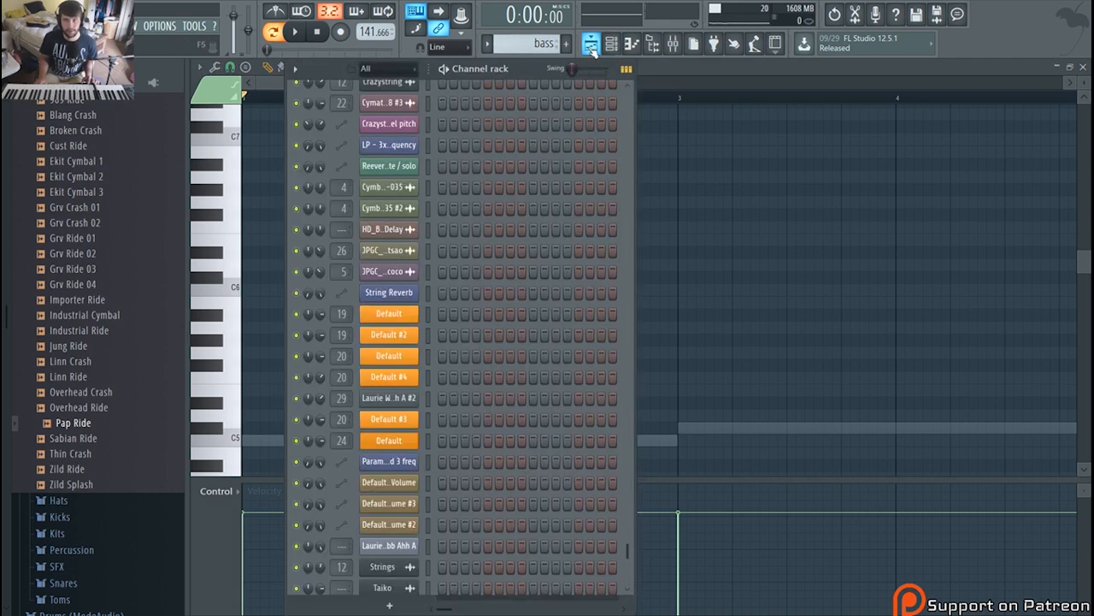
left_click(592, 45)
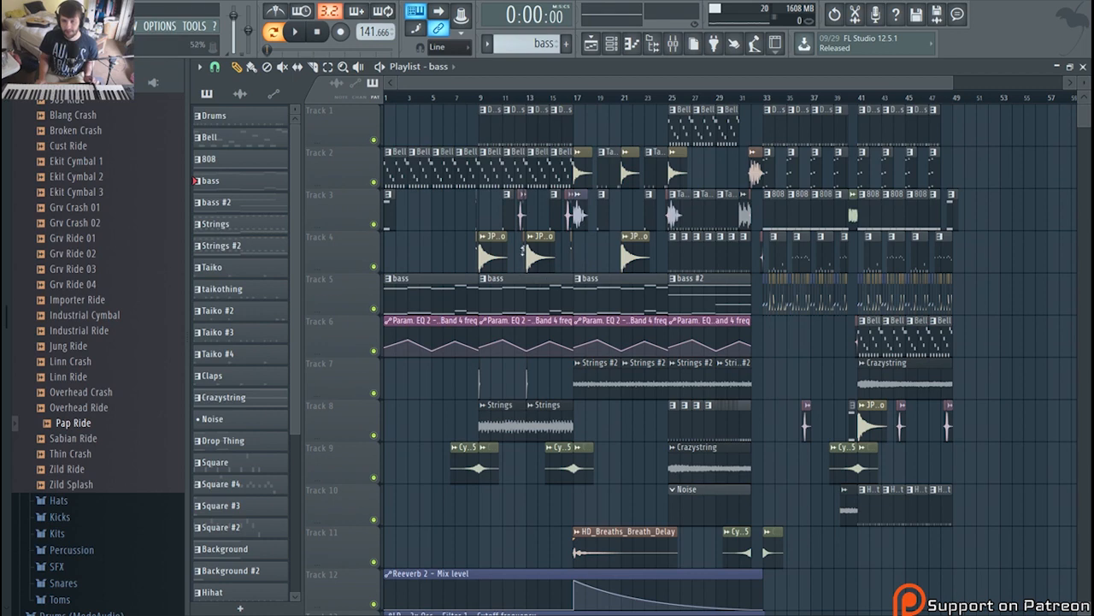
double_click(424, 290)
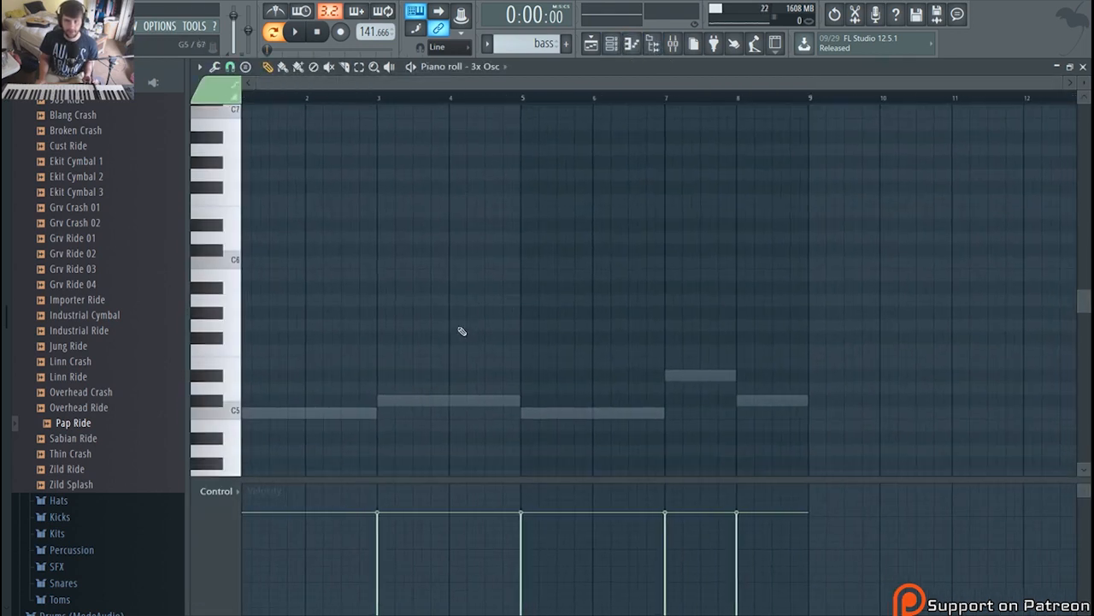
Step: Open the 3x Osc channel that plays the bass pattern and show its oscillator settings
left_click(632, 43)
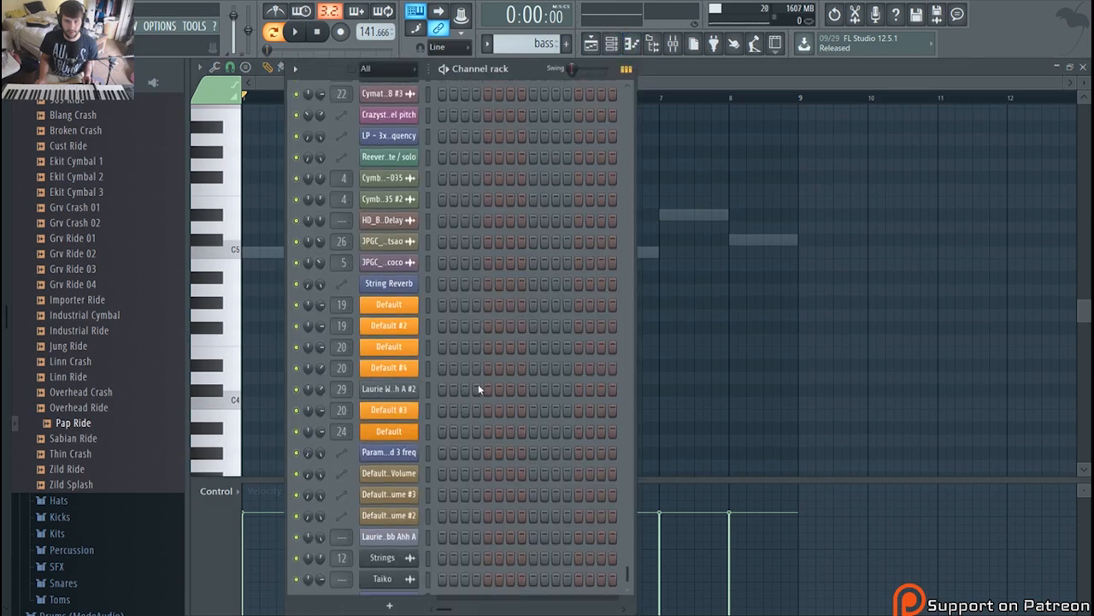
scroll(479, 385, "up", 15)
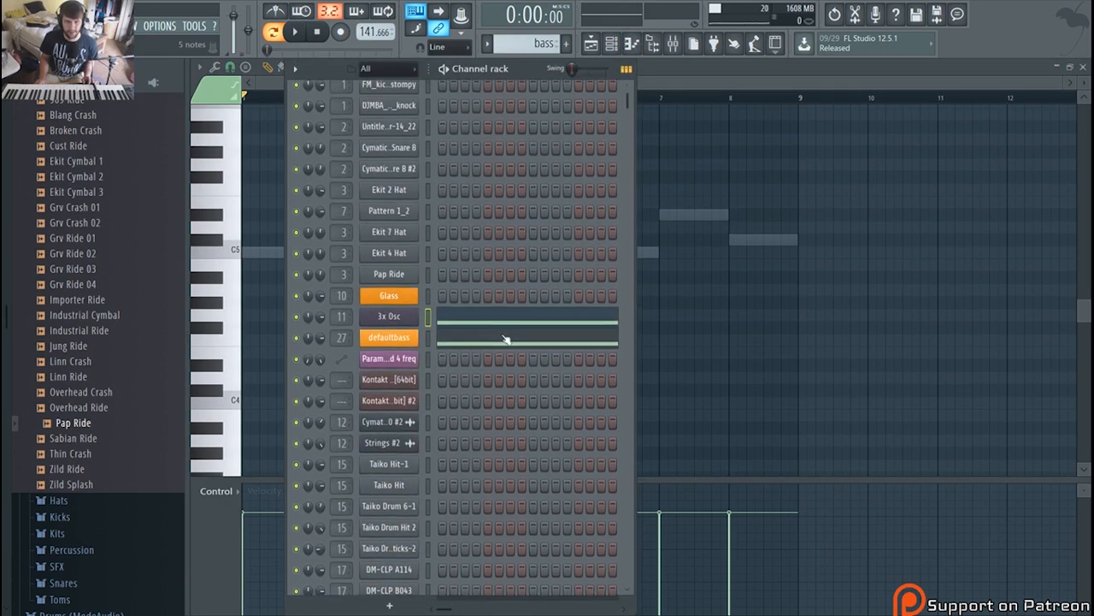
scroll(488, 346, "up", 1)
left_click(412, 362)
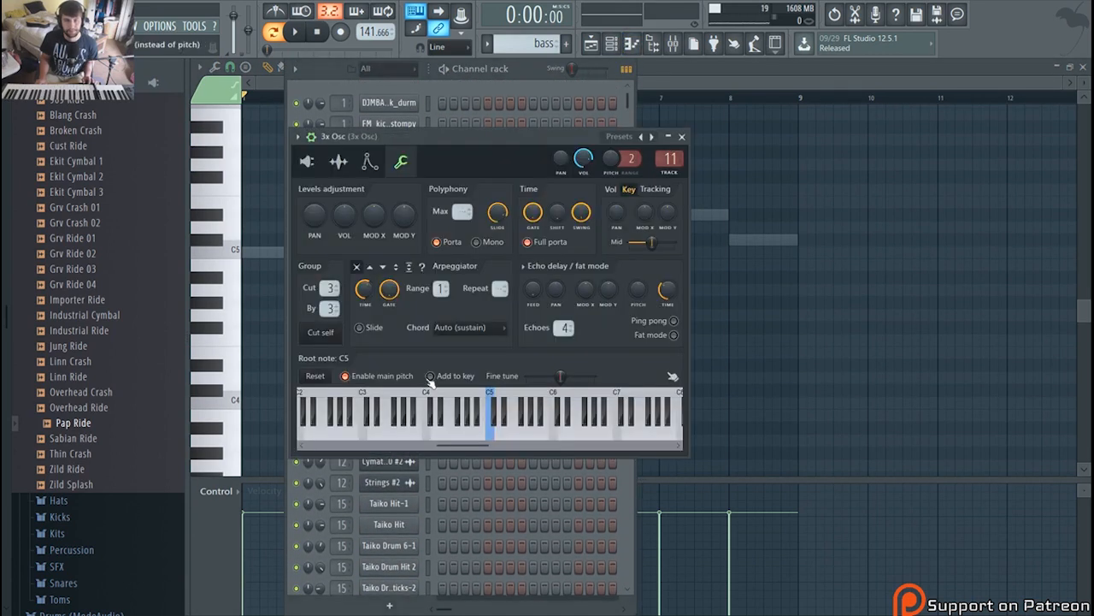
left_click(312, 166)
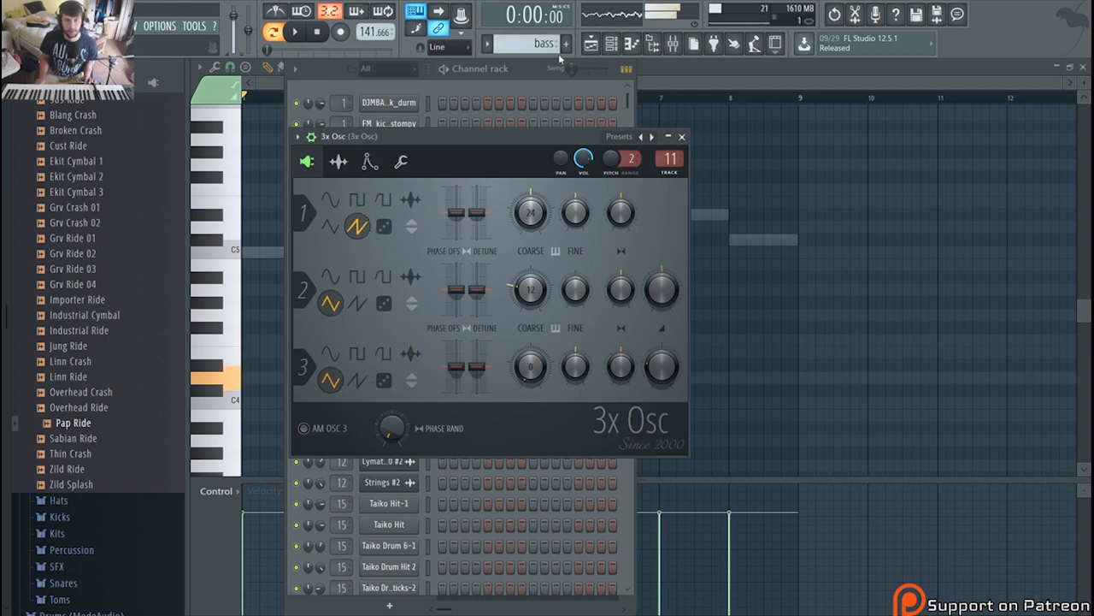
Step: Play the song from bar 9 and solo the 3x Osc mixer track to hear the bass alone
left_click(591, 43)
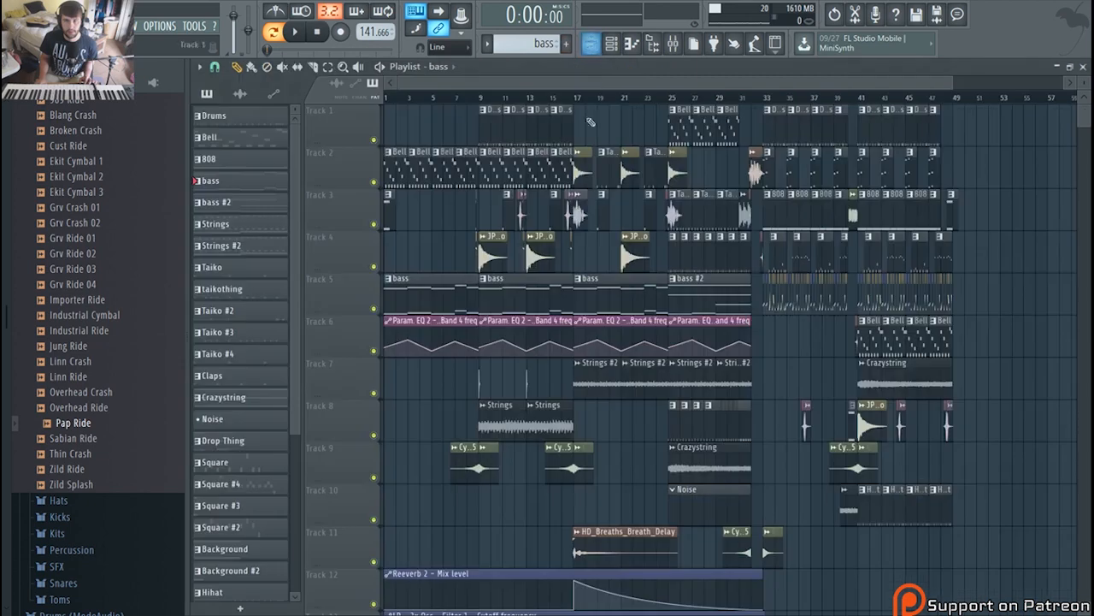
left_click(481, 100)
key("space")
key("F9")
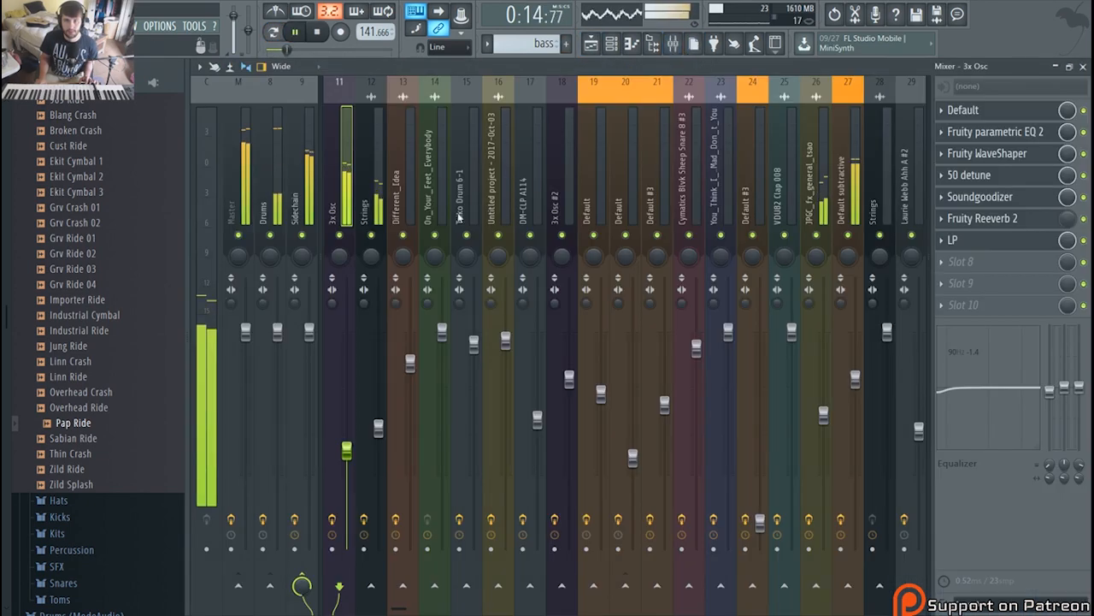
right_click(340, 236)
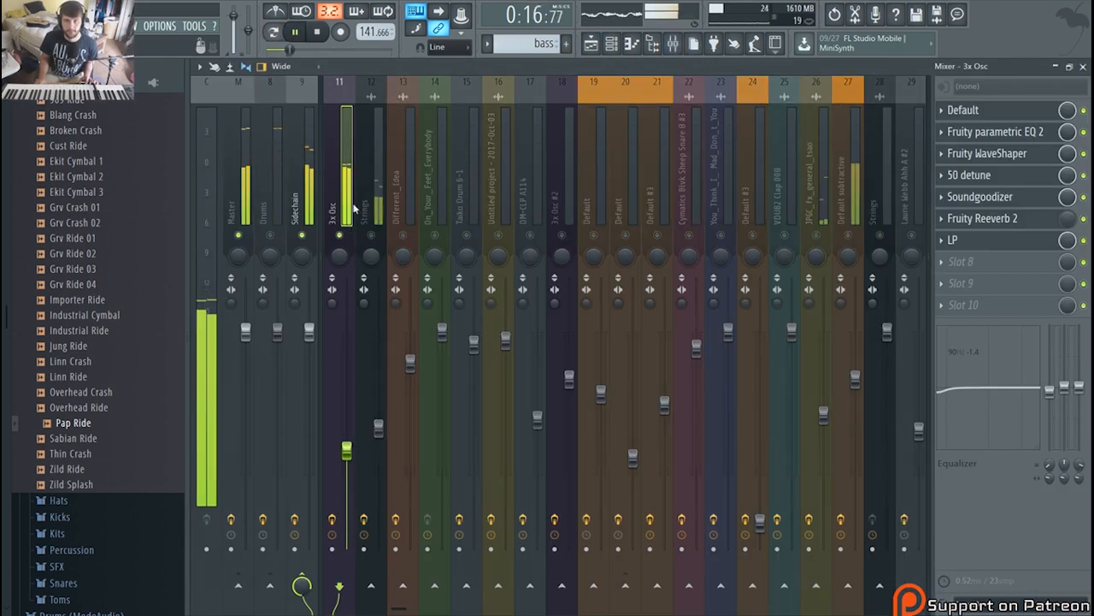
scroll(353, 210, "up", 6)
key("space")
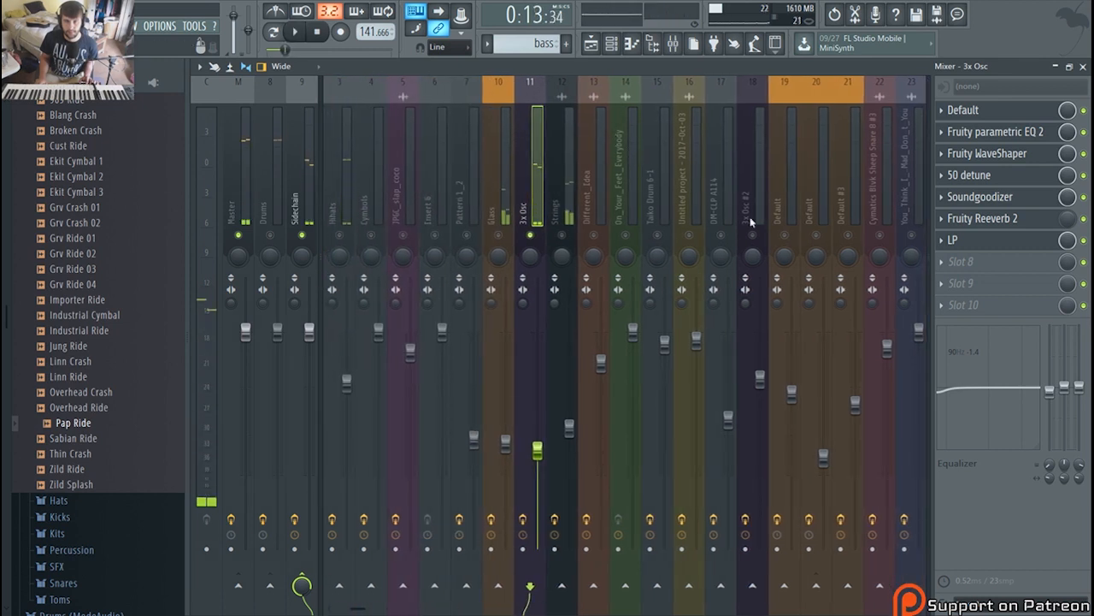
Step: Inspect the Default wave shaper and Fruity parametric EQ 2 on the 3x Osc mixer track while playing the soloed bass
left_click(975, 112)
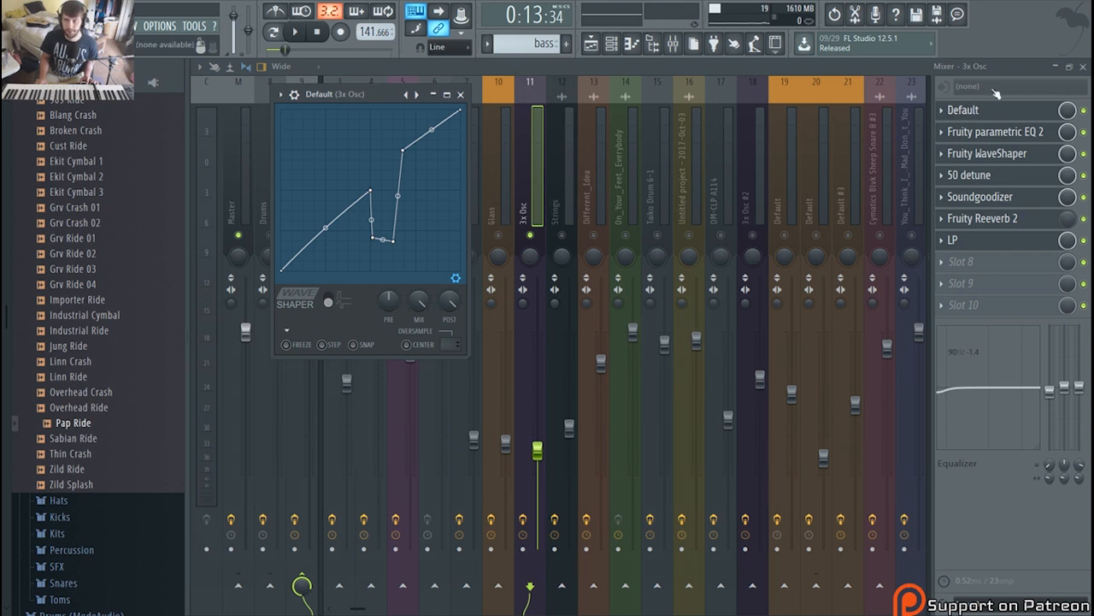
key("space")
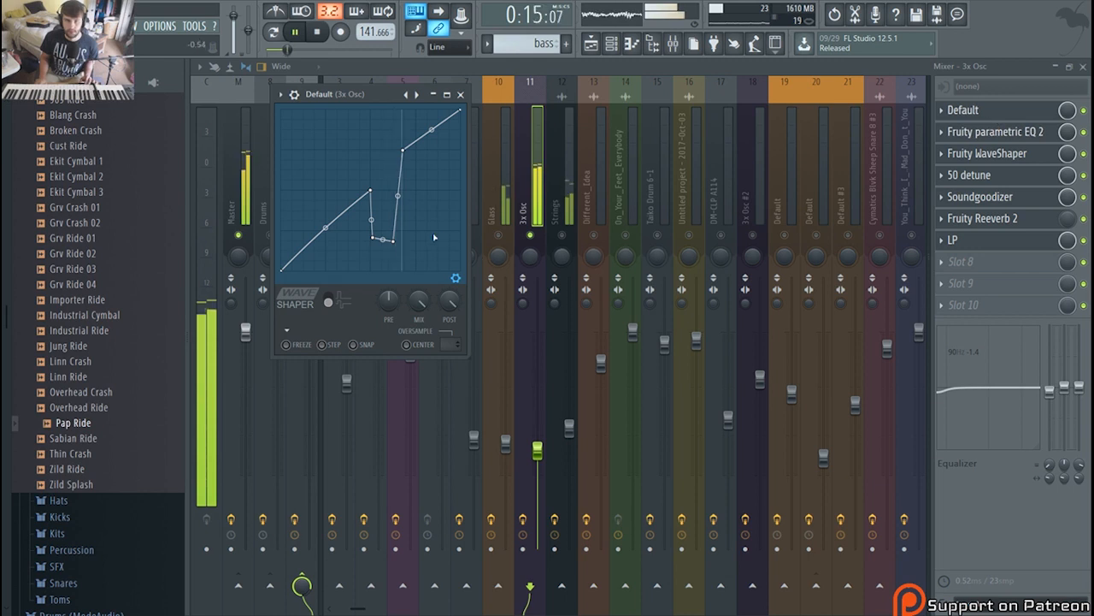
key("space")
left_click(999, 133)
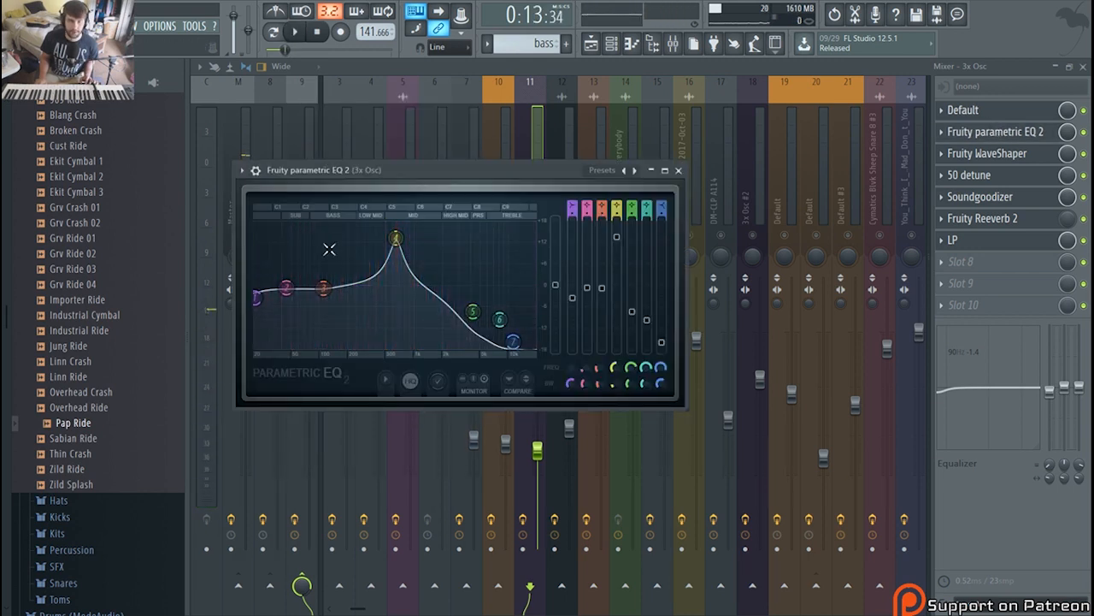
key("space")
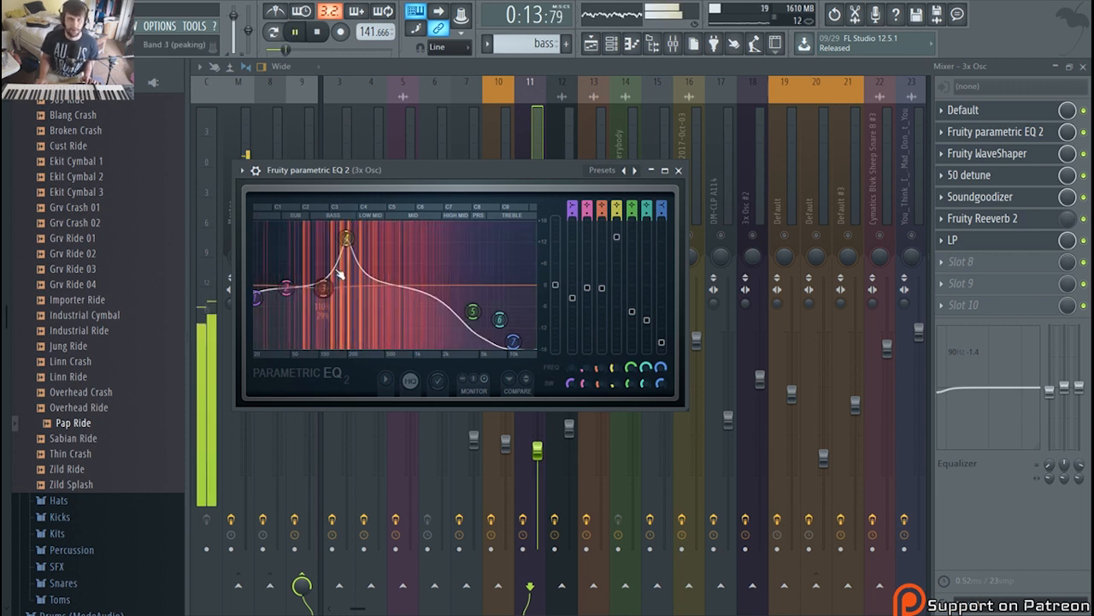
key("space")
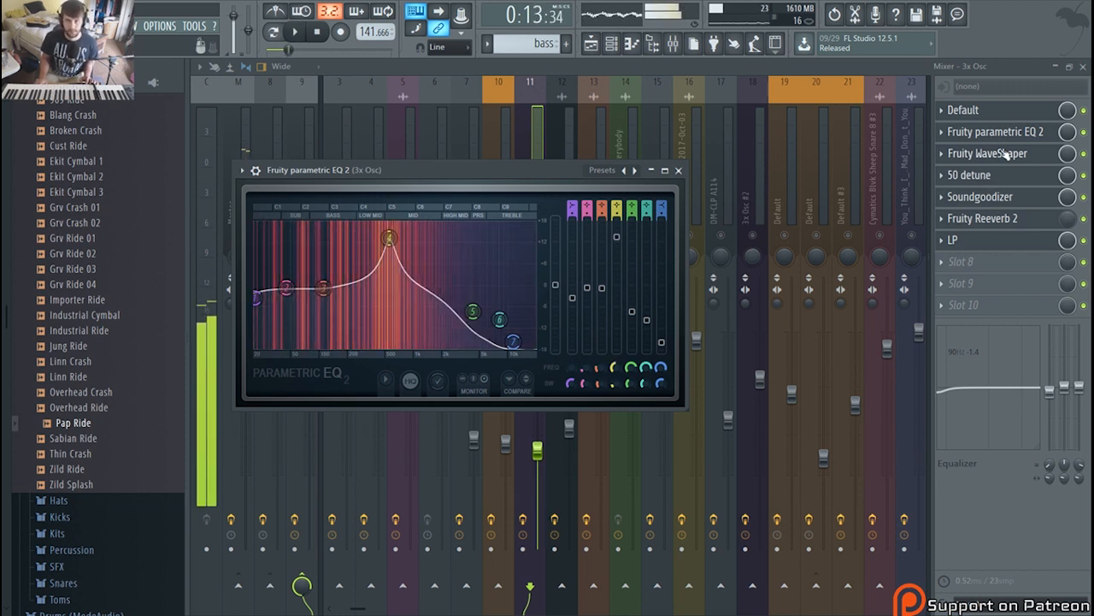
Step: Inspect the 50 detune, Soundgoodizer, Fruity Reeverb 2 and LP effects on the 3x Osc mixer track, and return to the playlist
left_click(984, 176)
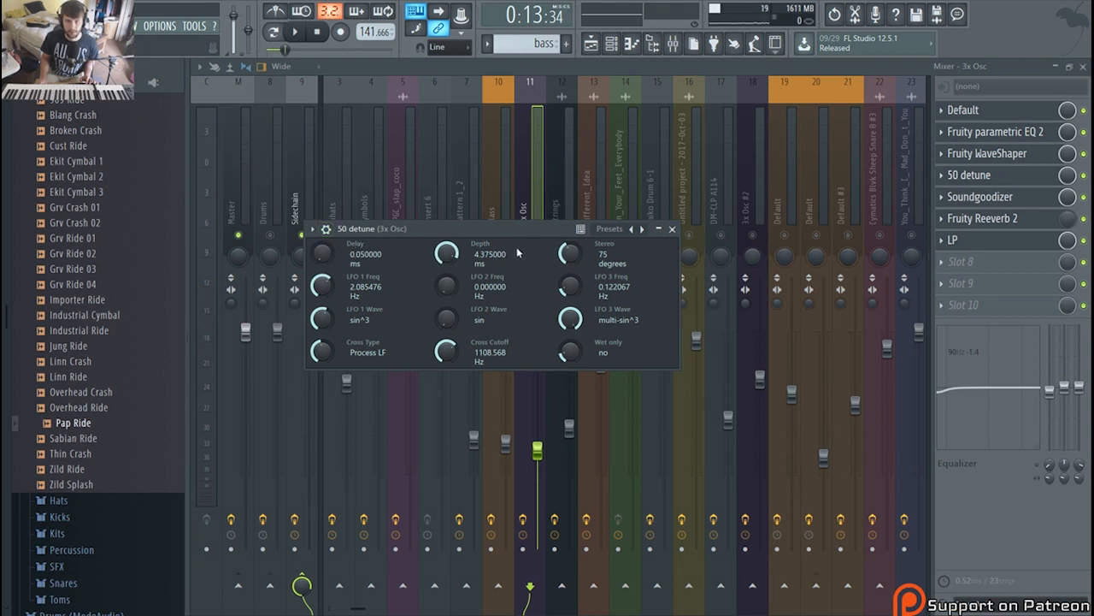
left_click(992, 198)
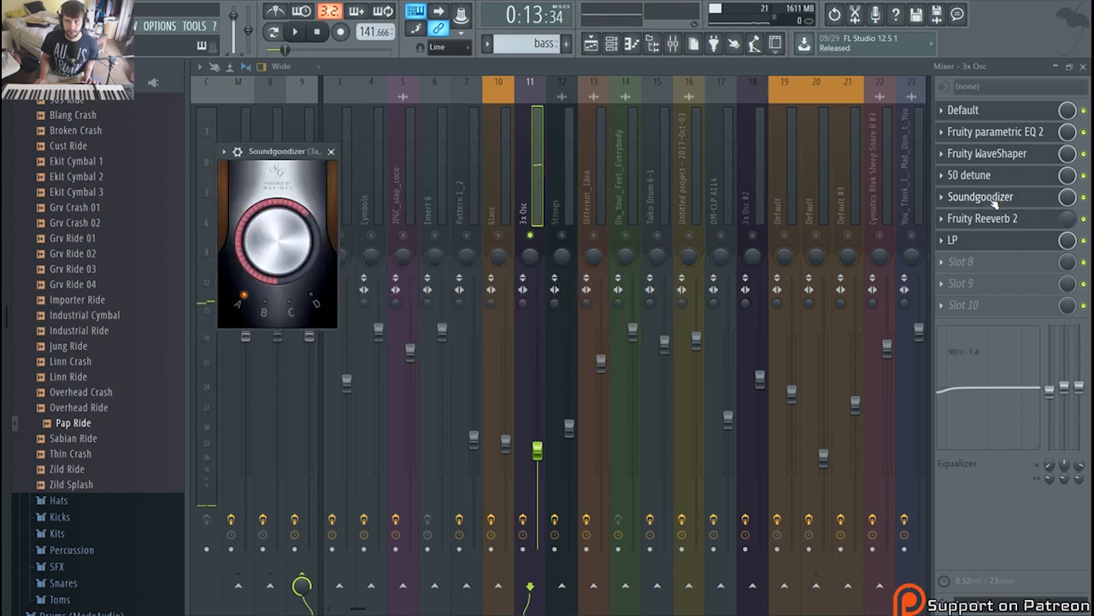
left_click(985, 219)
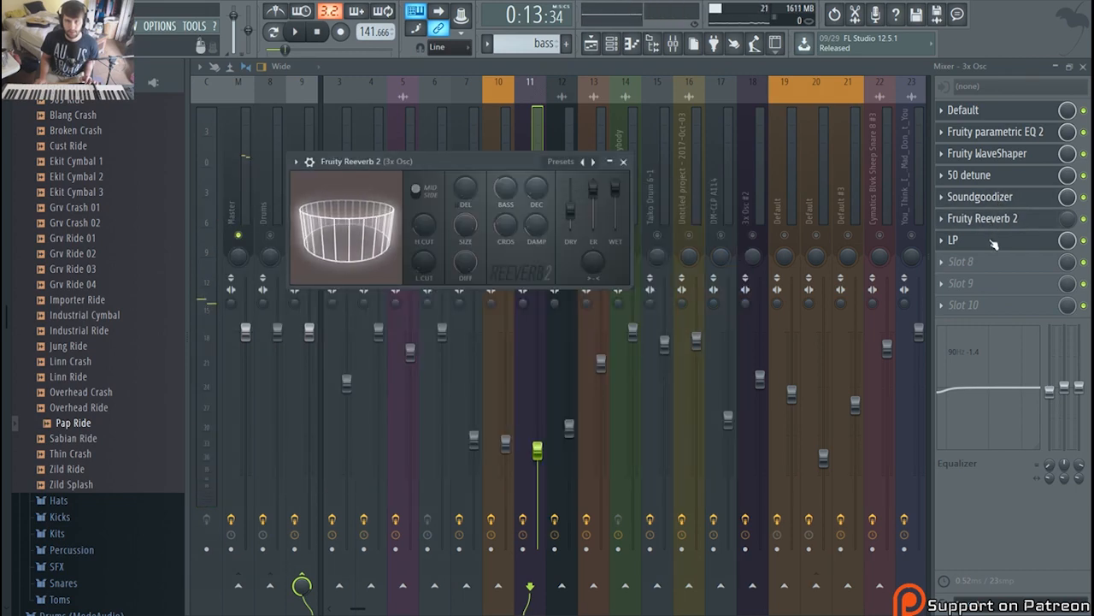
left_click(992, 241)
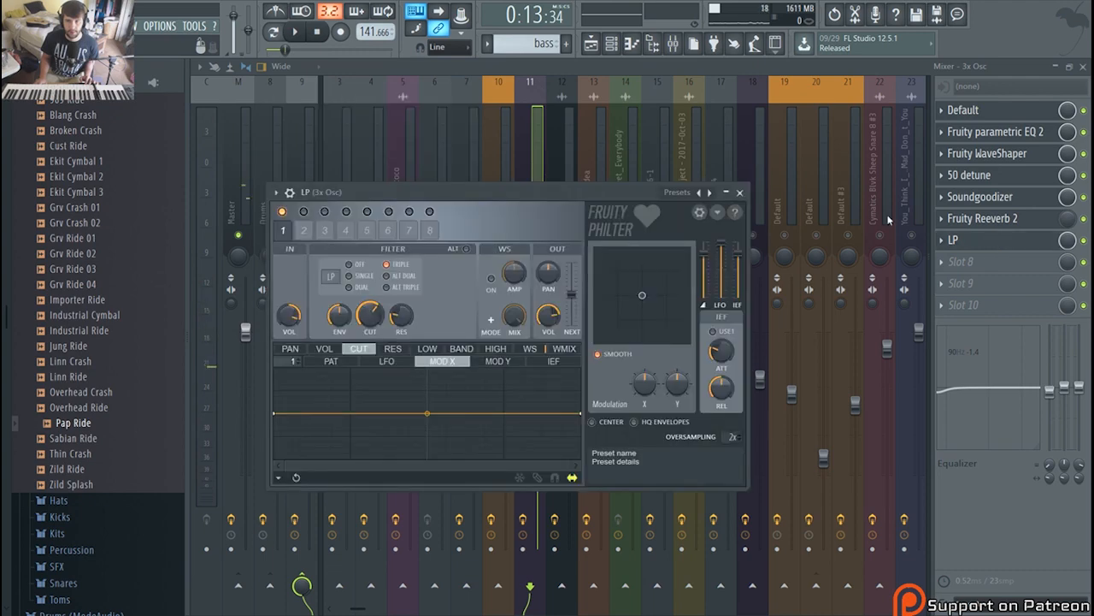
left_click(591, 44)
Step: Reopen the bass pattern from Track 5, examine the 3x Osc notes in the piano roll, and preview their pitch
scroll(411, 445, "down", 5)
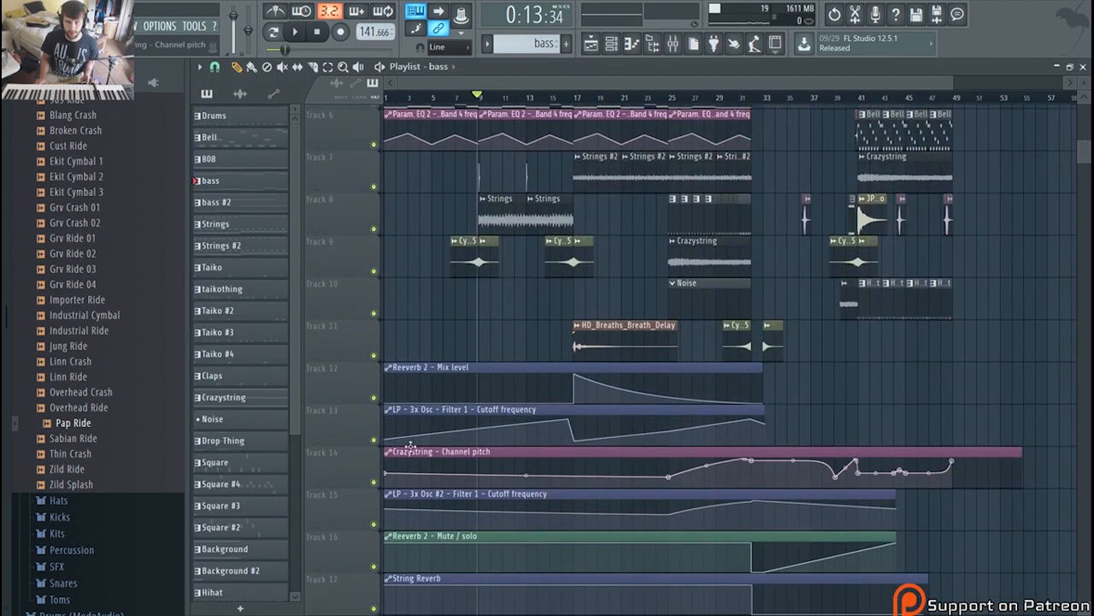
scroll(527, 323, "up", 4)
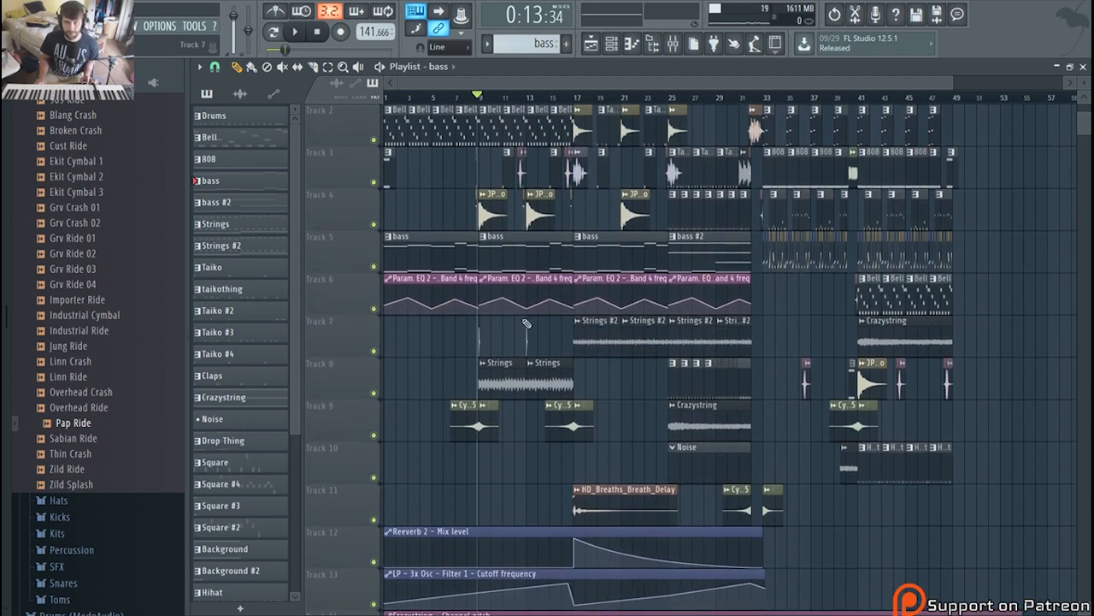
scroll(469, 375, "up", 1)
scroll(426, 381, "up", 4)
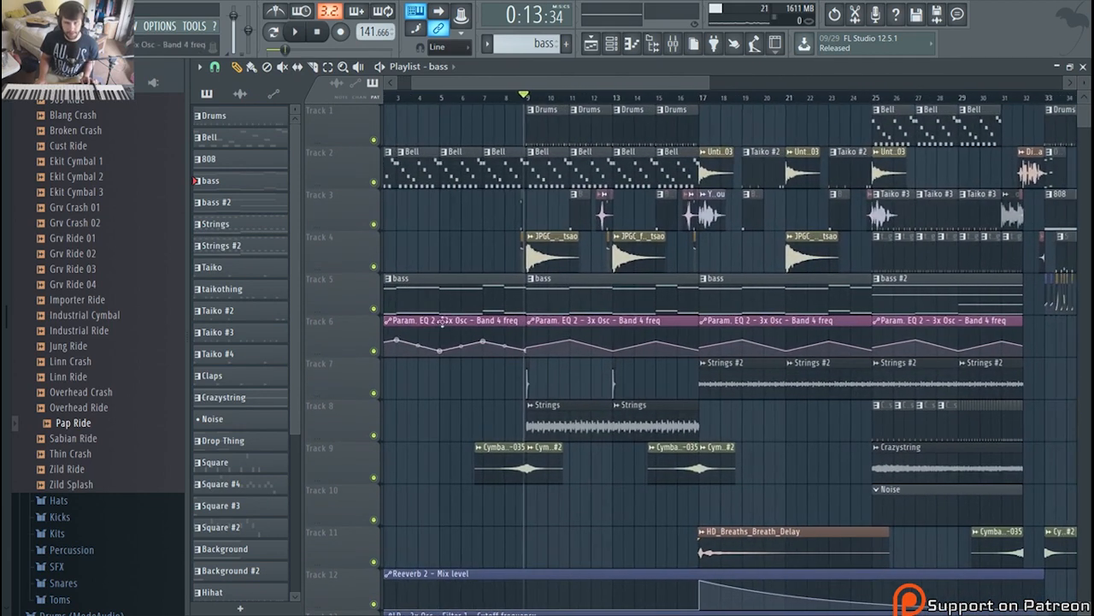
double_click(442, 296)
scroll(421, 339, "up", 3)
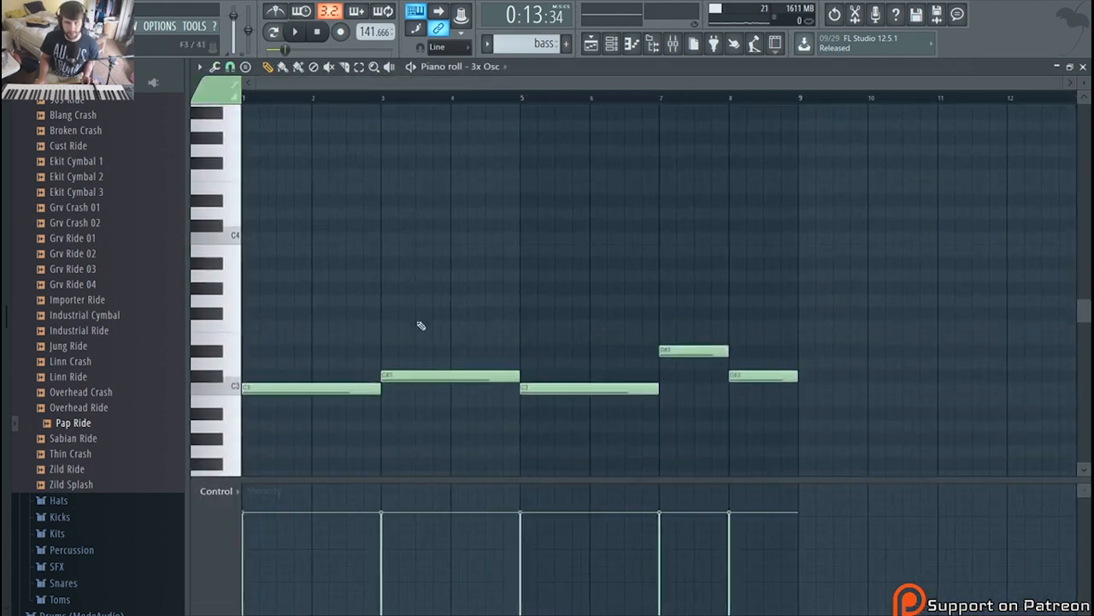
scroll(432, 321, "down", 4)
scroll(461, 290, "up", 1)
scroll(479, 286, "down", 2)
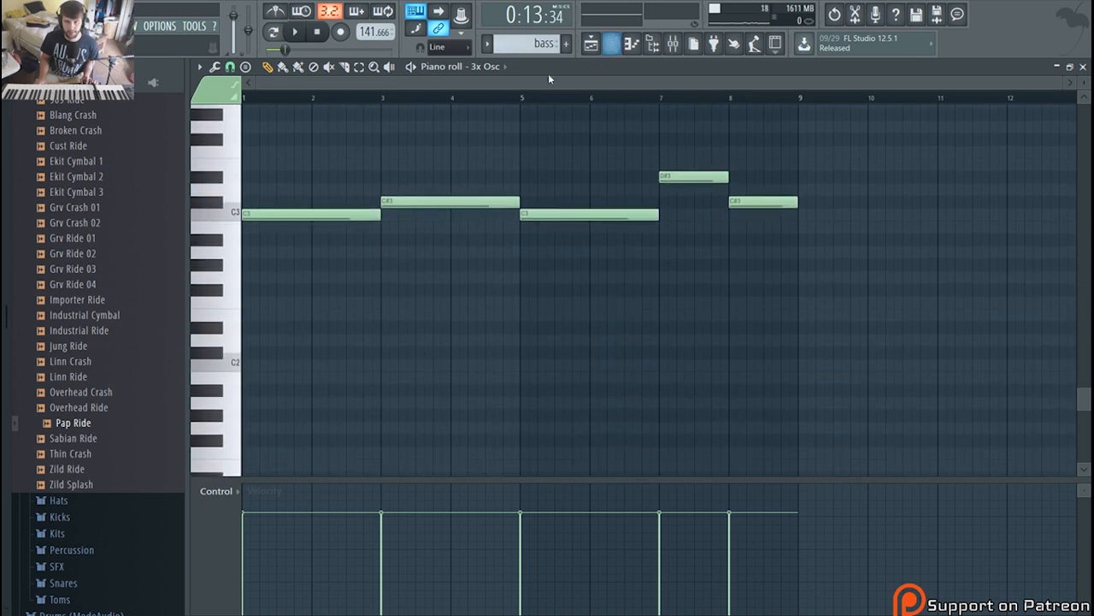
left_click(220, 221)
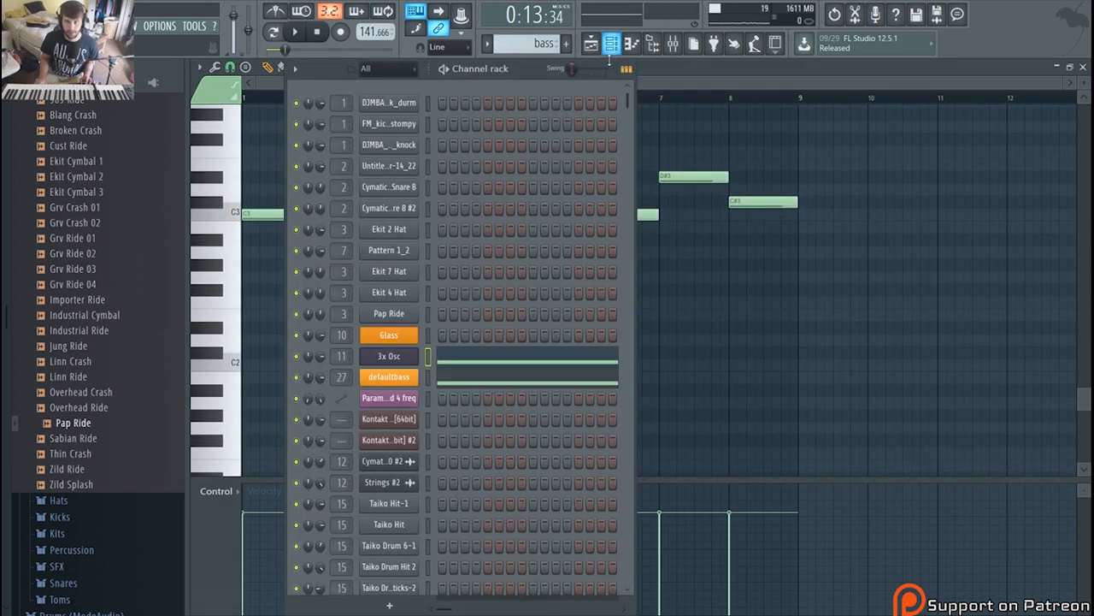
Step: Show the defaultbass channel's notes for the bass pattern in the piano roll and preview its C5 pitch
key("F6")
left_click(481, 380)
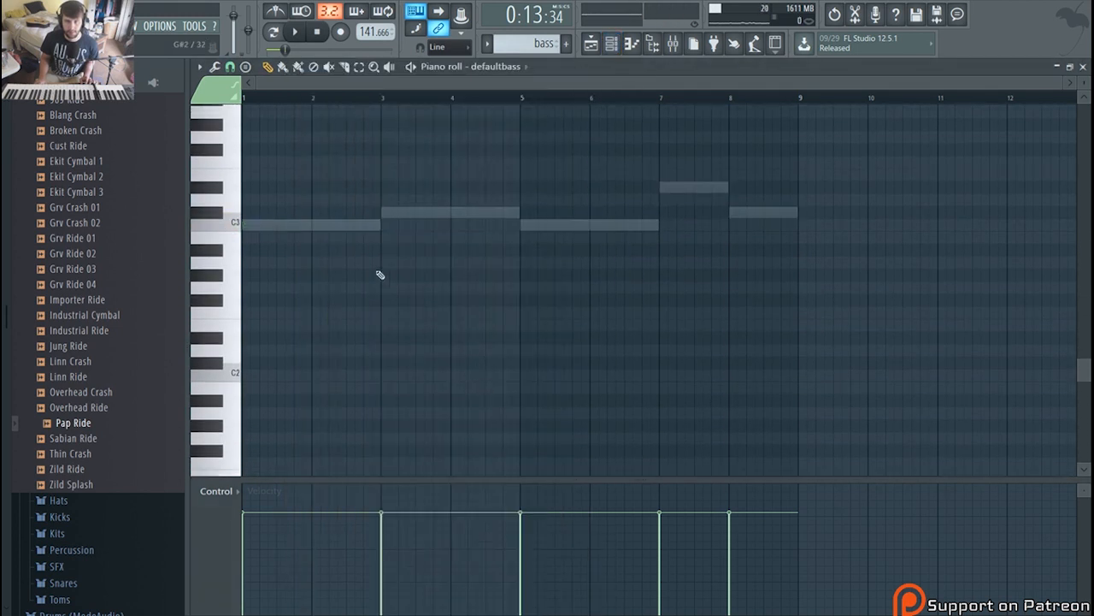
scroll(293, 264, "up", 5)
scroll(293, 261, "down", 4)
scroll(293, 260, "up", 1)
left_click(236, 286)
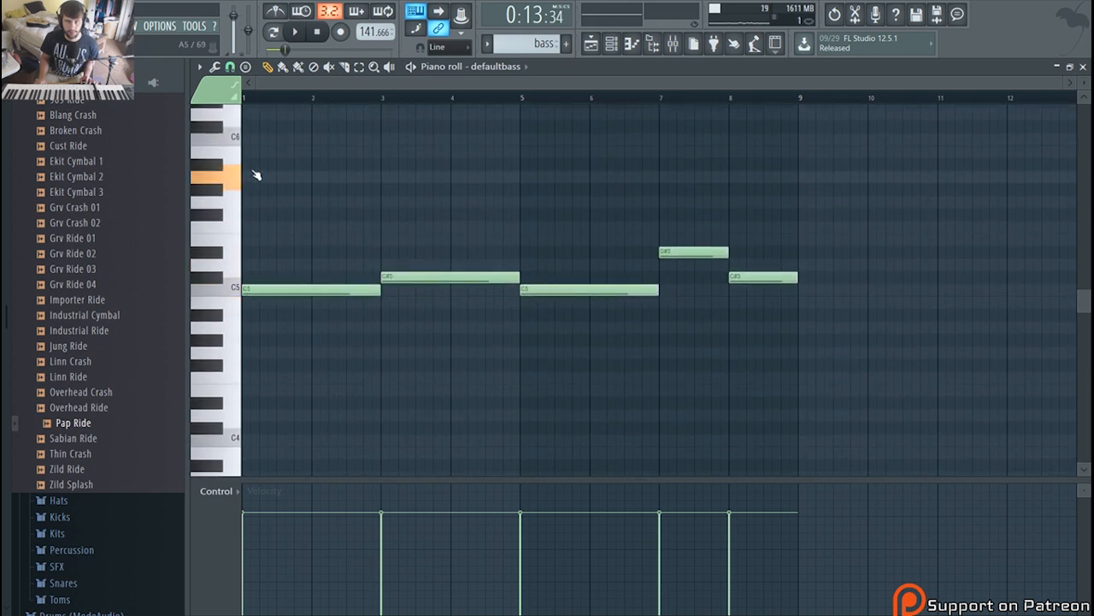
Step: Unsolo the 3x Osc mixer track, and play the song from just before bar 9 with only playlist Tracks 3 and 4 soloed
left_click(672, 46)
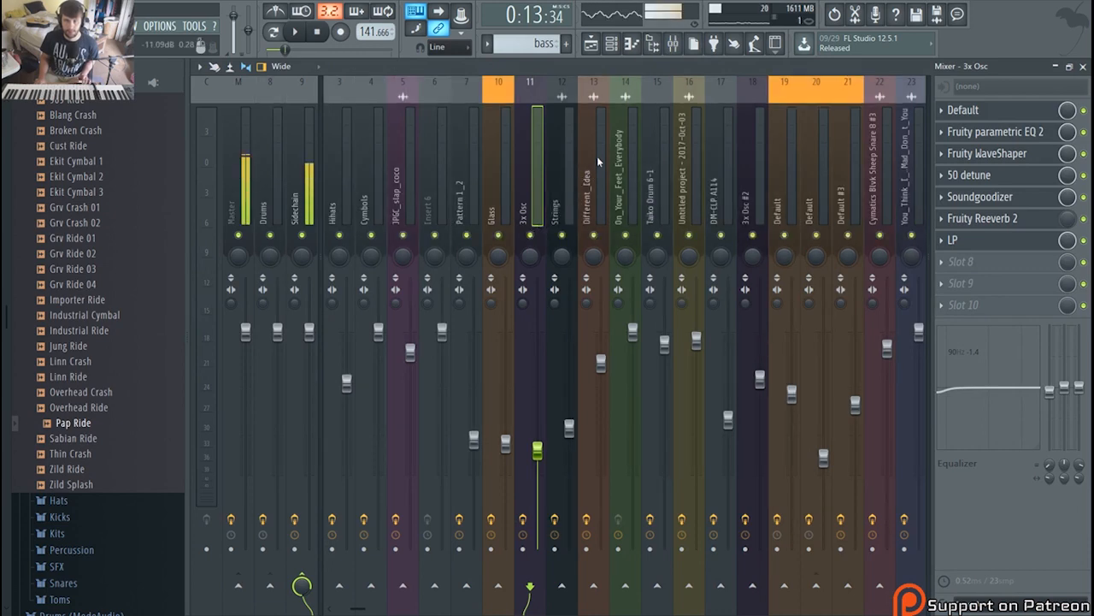
left_click(611, 44)
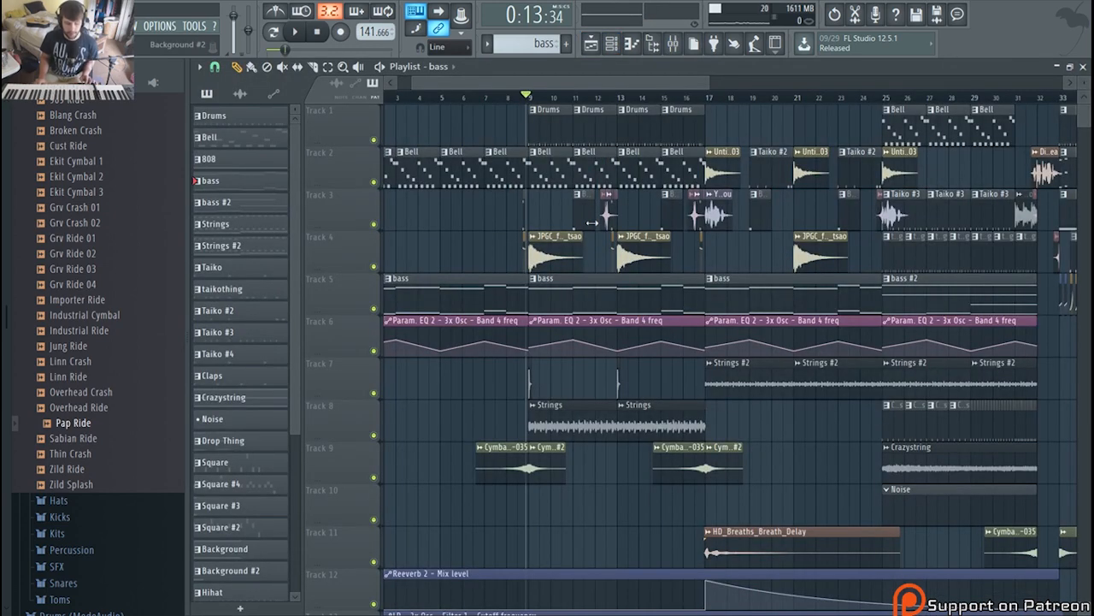
scroll(528, 122, "up", 5)
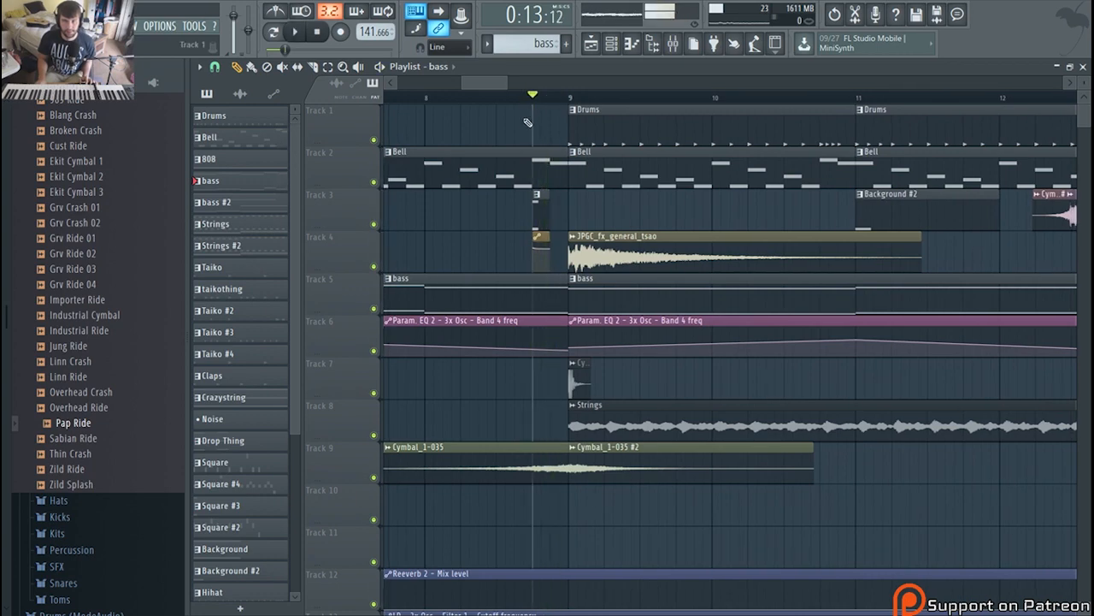
right_click(374, 224)
left_click(373, 266)
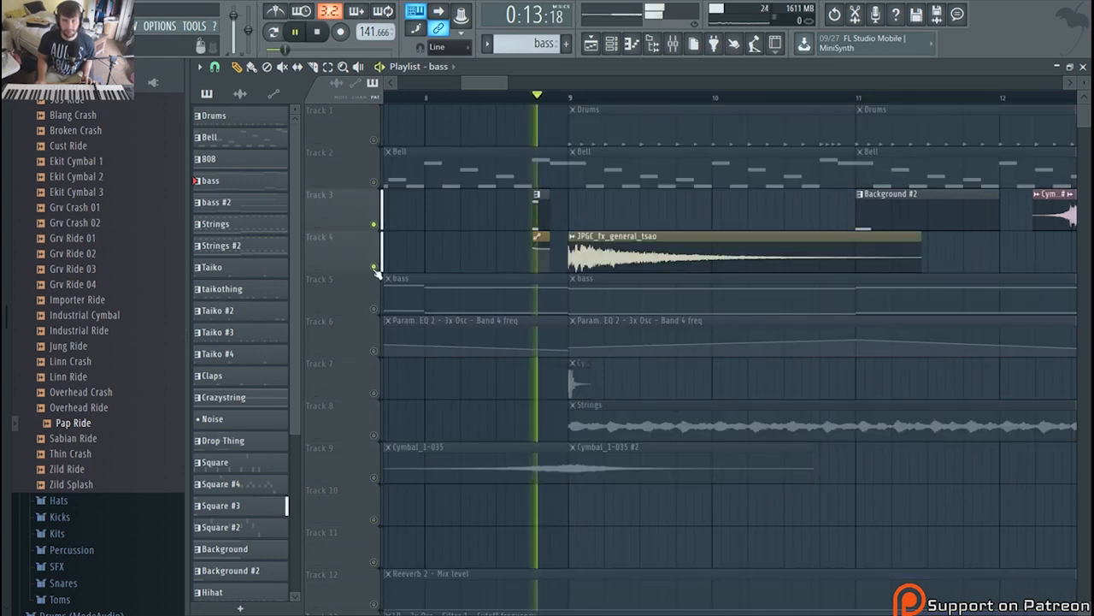
scroll(473, 254, "down", 1)
Step: Open the short Square #3 pattern just before bar 9 on Track 3 in the piano roll
scroll(472, 254, "down", 3)
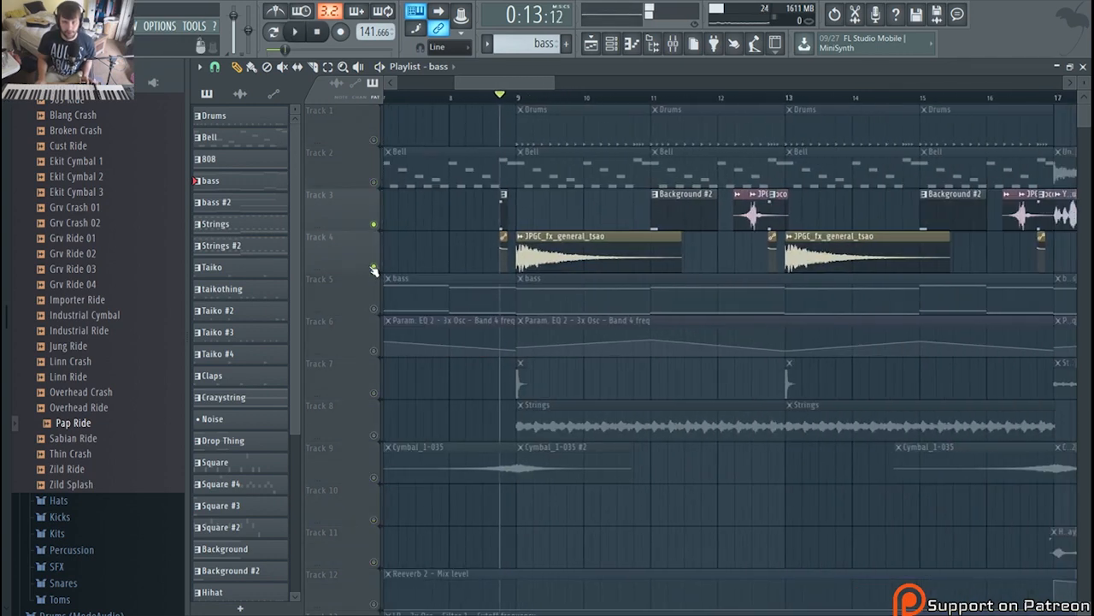
scroll(539, 218, "up", 4)
double_click(543, 214)
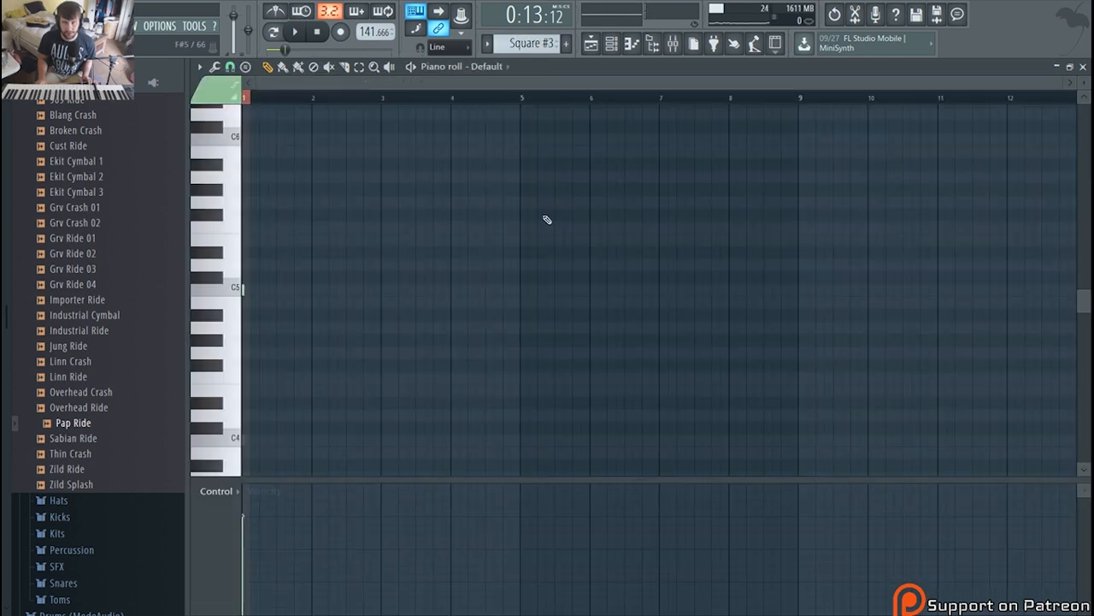
Step: Return to the playlist and briefly play the song from shortly after bar 33, where the Square patterns begin
left_click(591, 43)
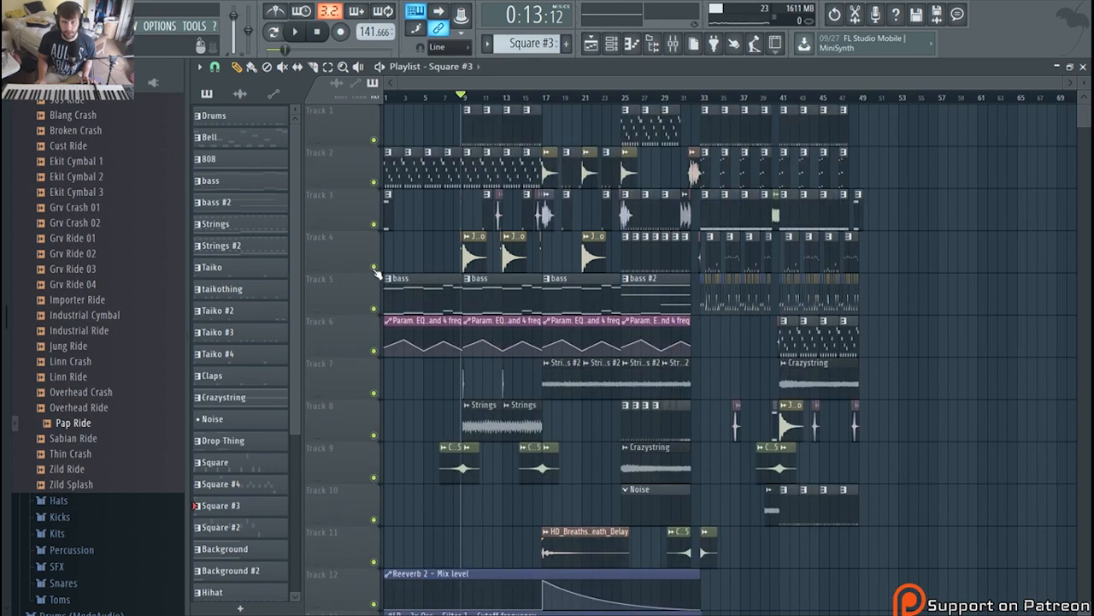
scroll(722, 134, "up", 6)
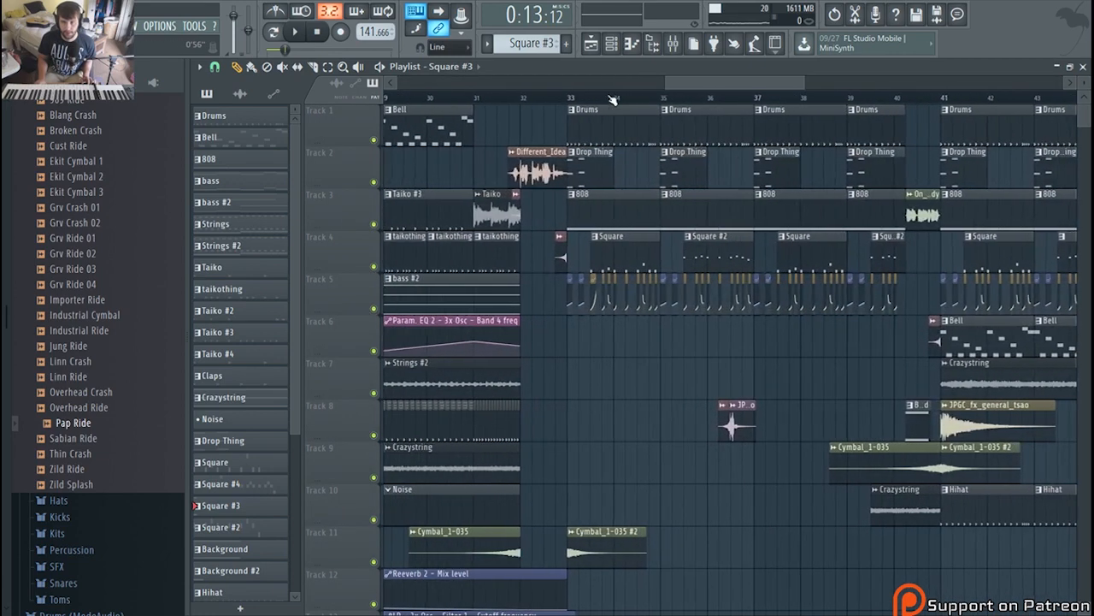
left_click(584, 96)
scroll(603, 301, "up", 2)
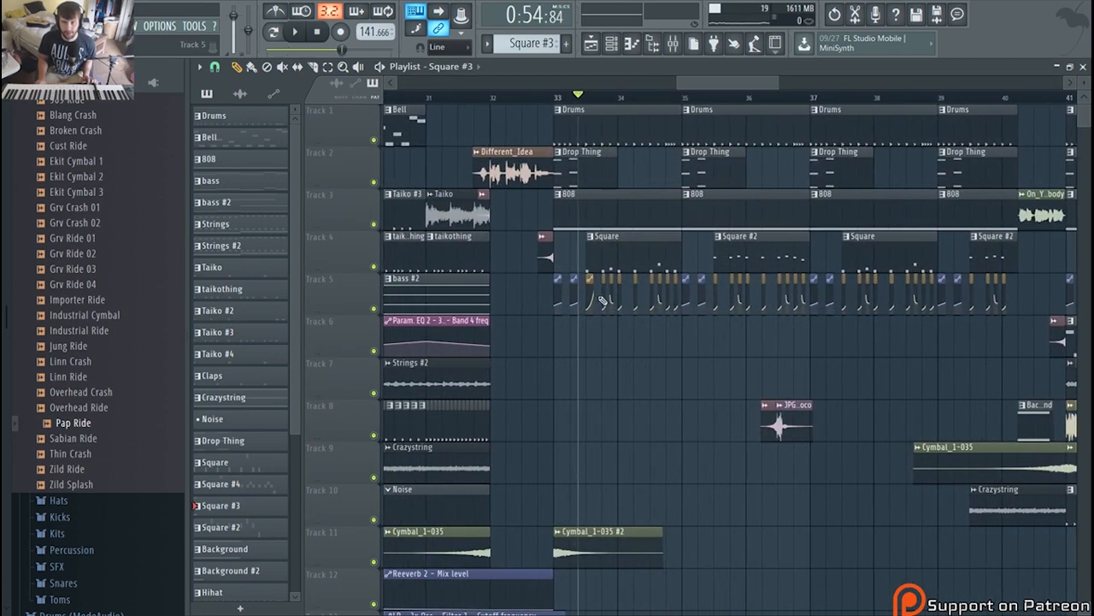
key("space")
key("space")
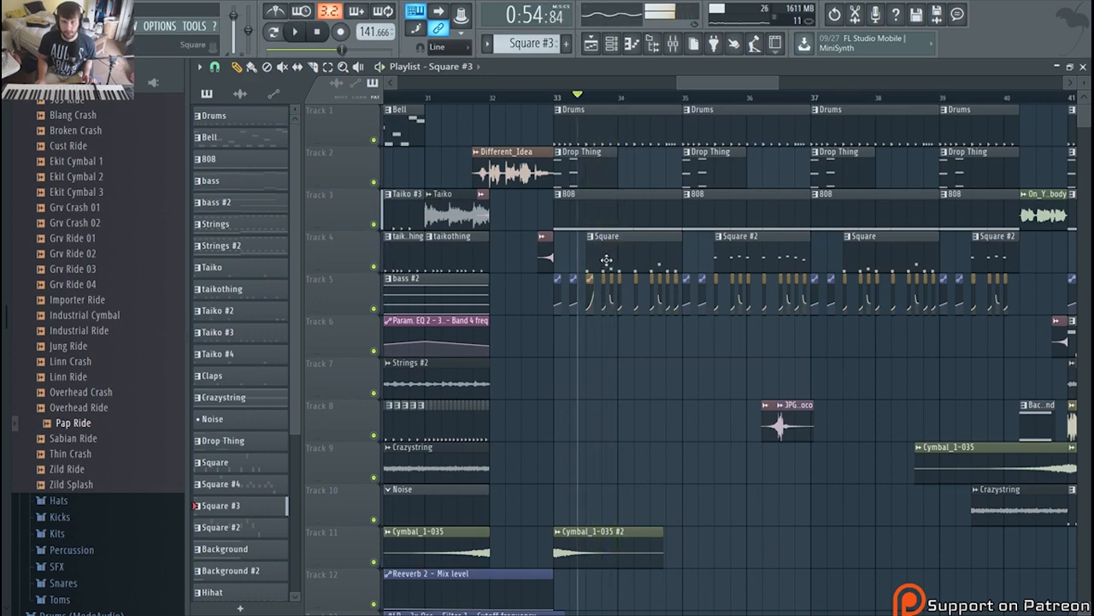
Step: Play the song from midway through bar 8 into the section starting at bar 9, then stop playback
scroll(518, 334, "down", 4)
scroll(518, 334, "up", 2)
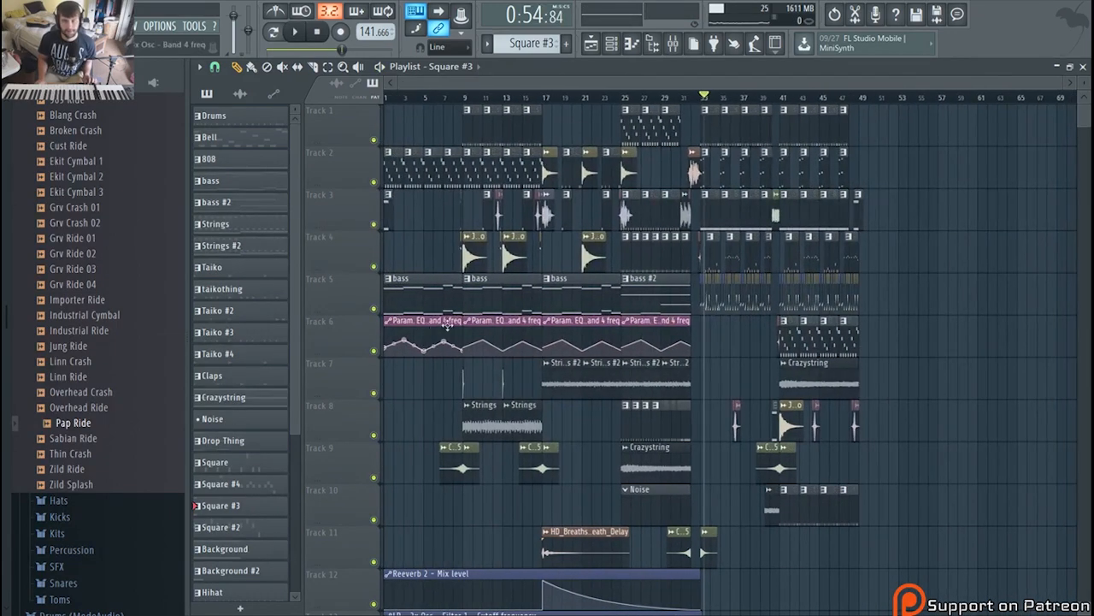
scroll(431, 250, "up", 2)
scroll(431, 249, "up", 3)
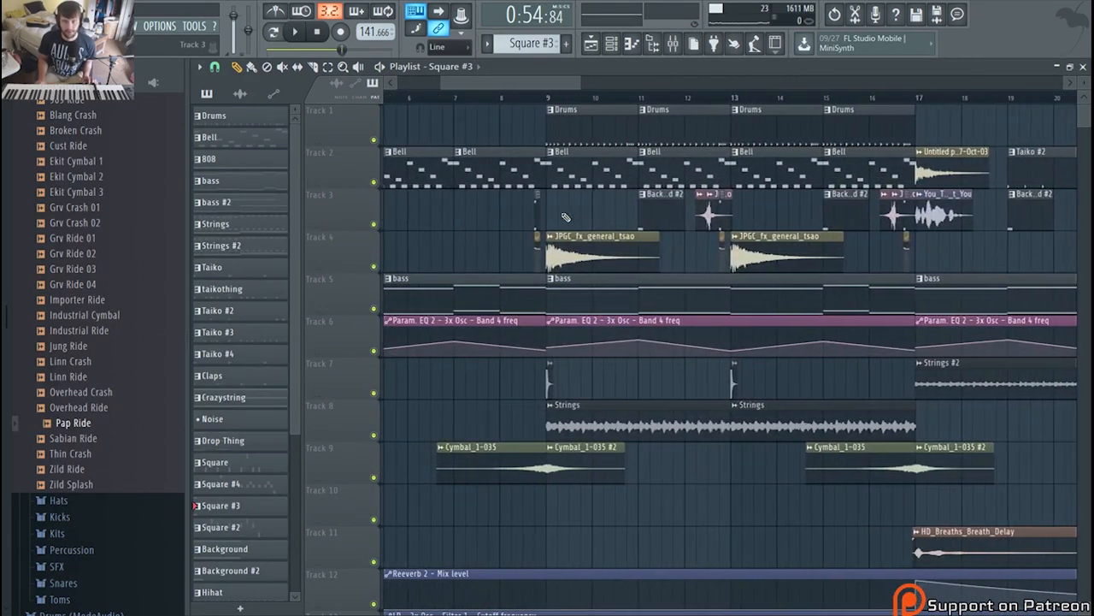
left_click(525, 96)
key("space")
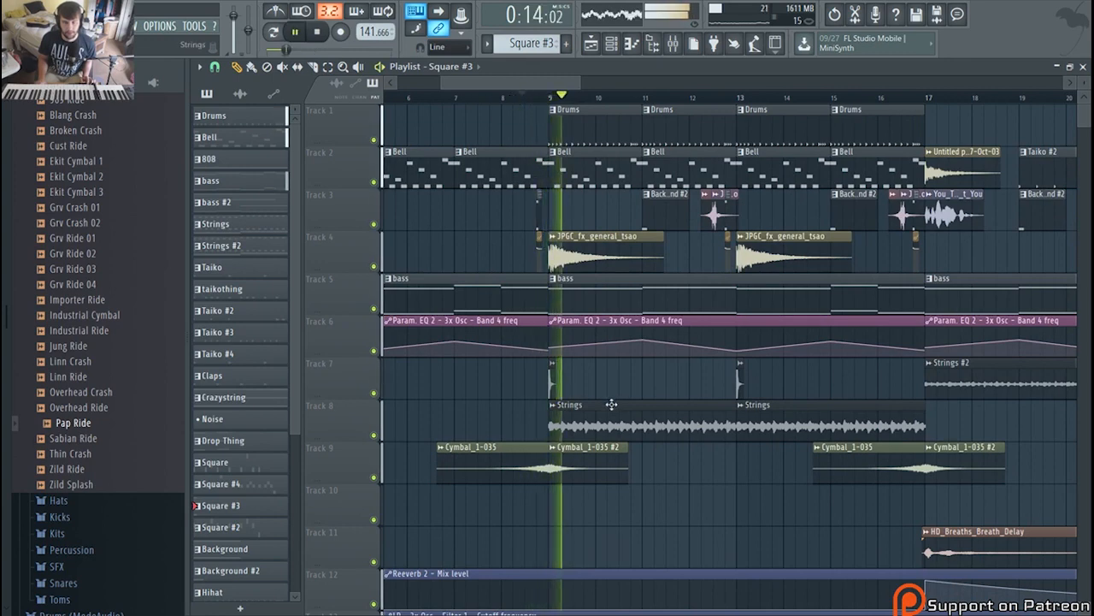
key("space")
Step: Examine the sample settings of the JPGC_fx_general_tsao clip at bar 9 on Track 4, then close them
scroll(487, 453, "down", 4)
scroll(501, 305, "up", 3)
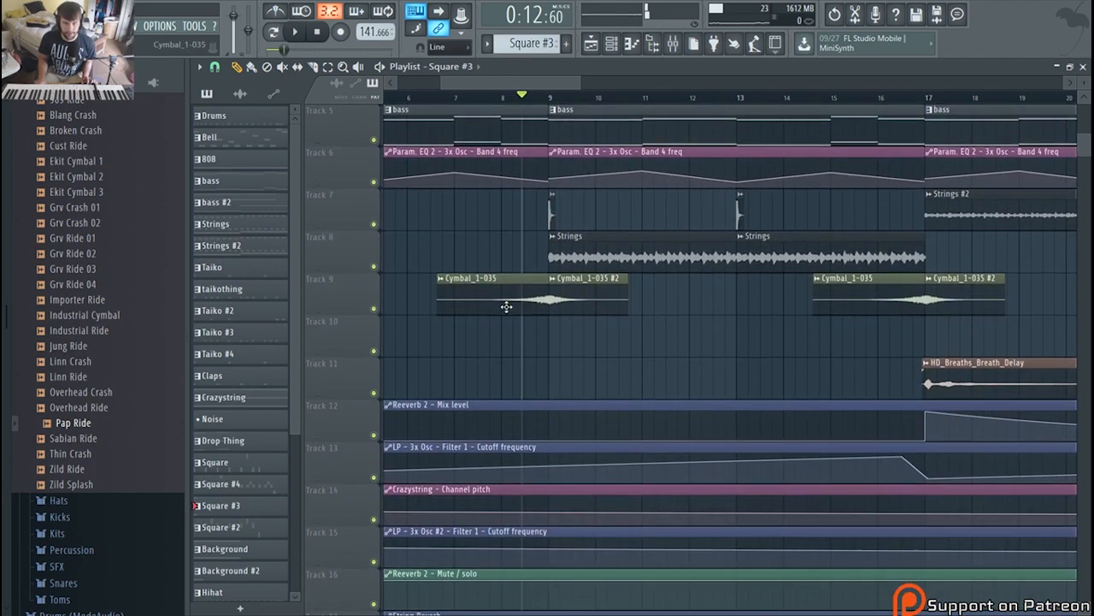
scroll(598, 397, "up", 3)
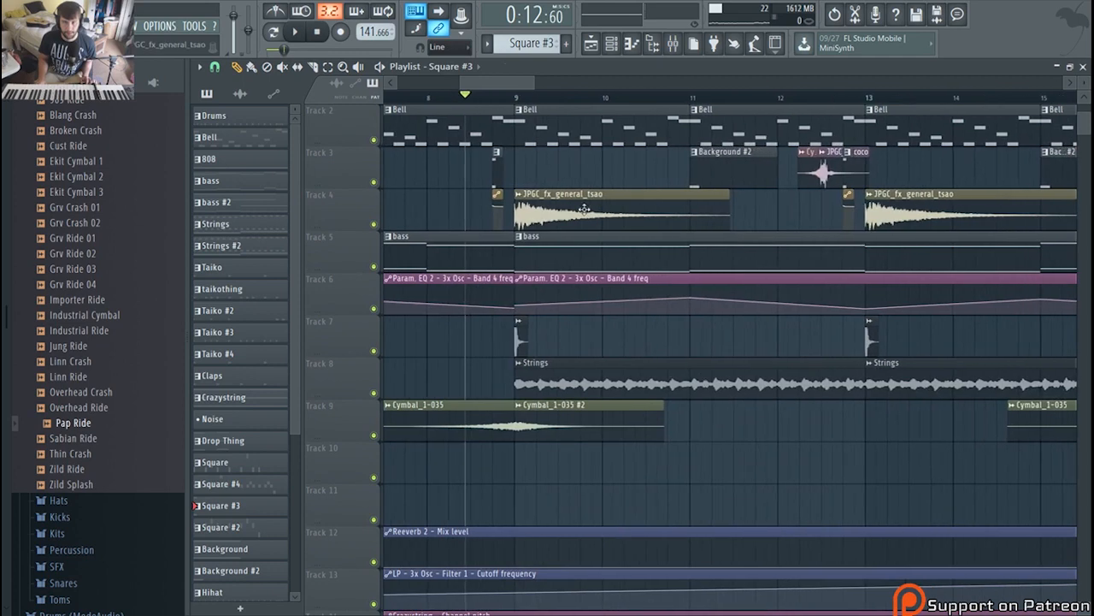
double_click(580, 207)
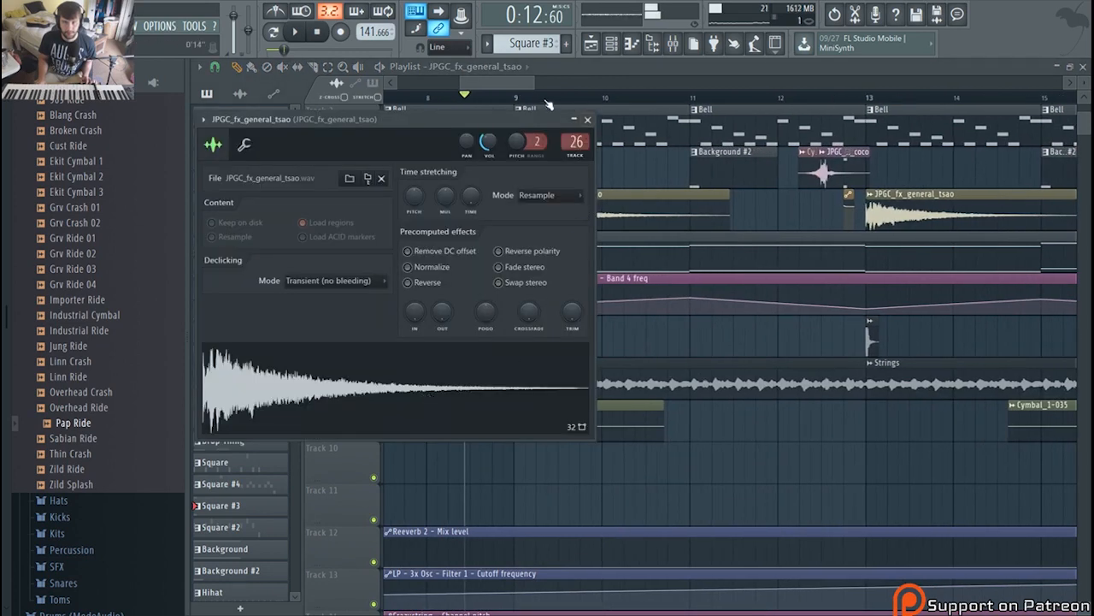
left_click(508, 80)
scroll(573, 177, "up", 1)
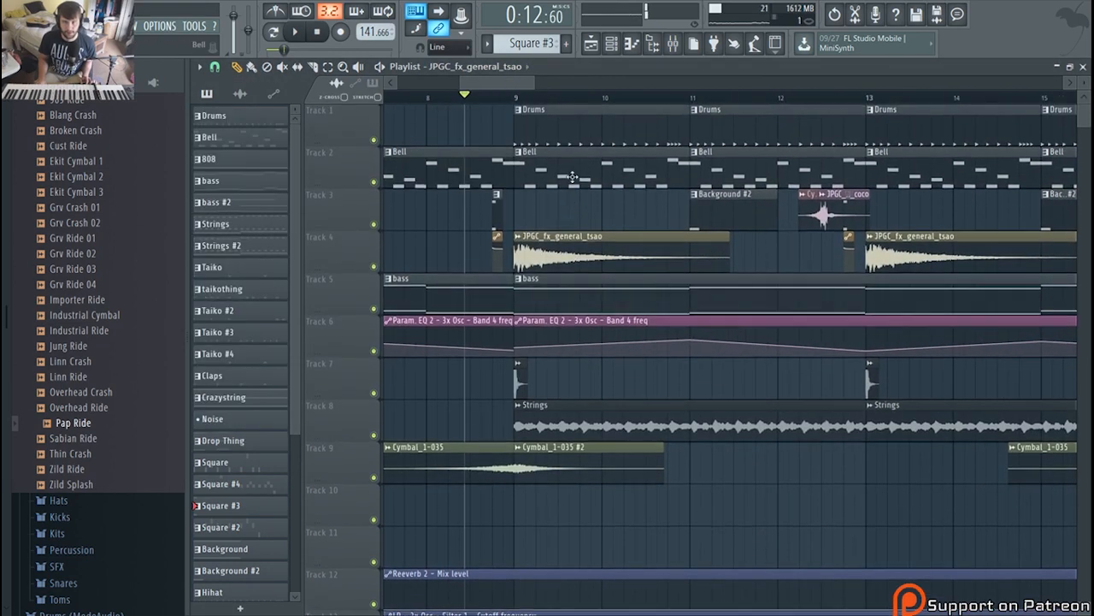
Step: Open the Drums pattern from Track 1 in the piano roll and play it with the channel rack shown
scroll(541, 83, "down", 2)
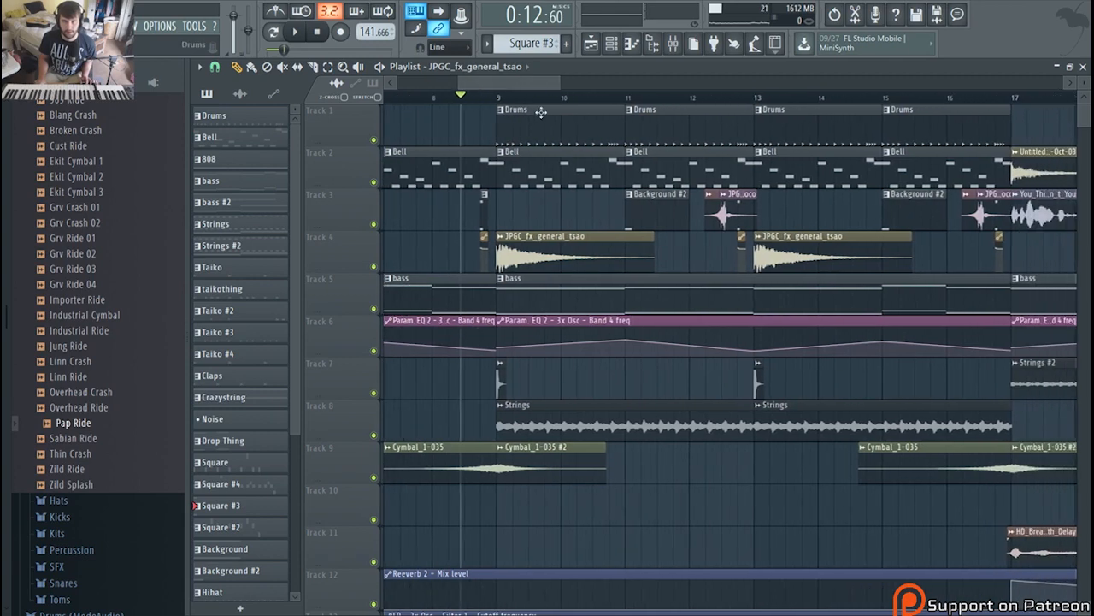
double_click(506, 141)
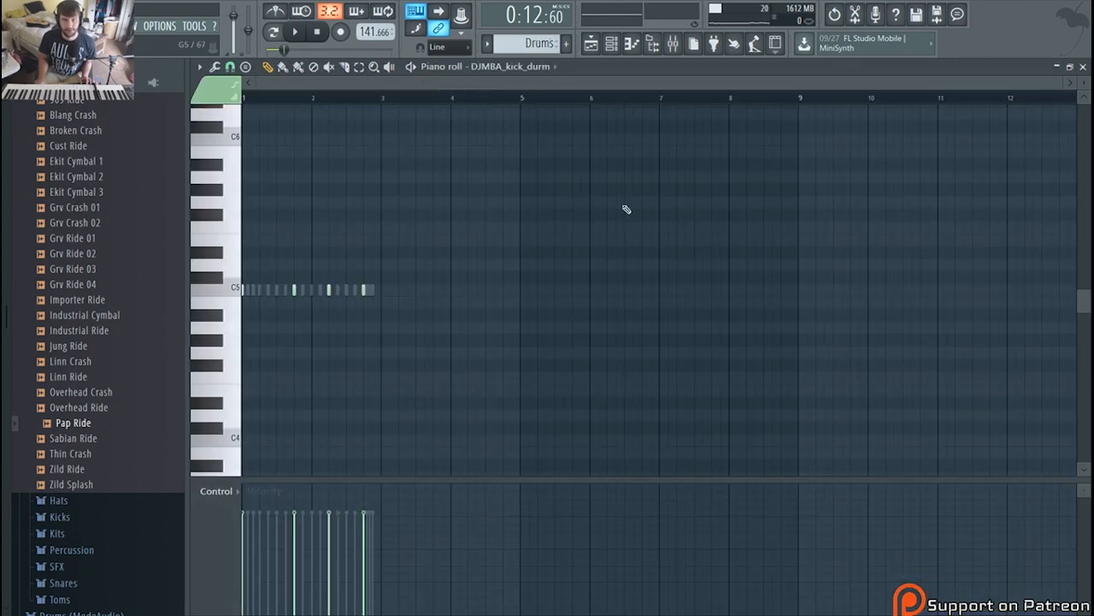
left_click(293, 32)
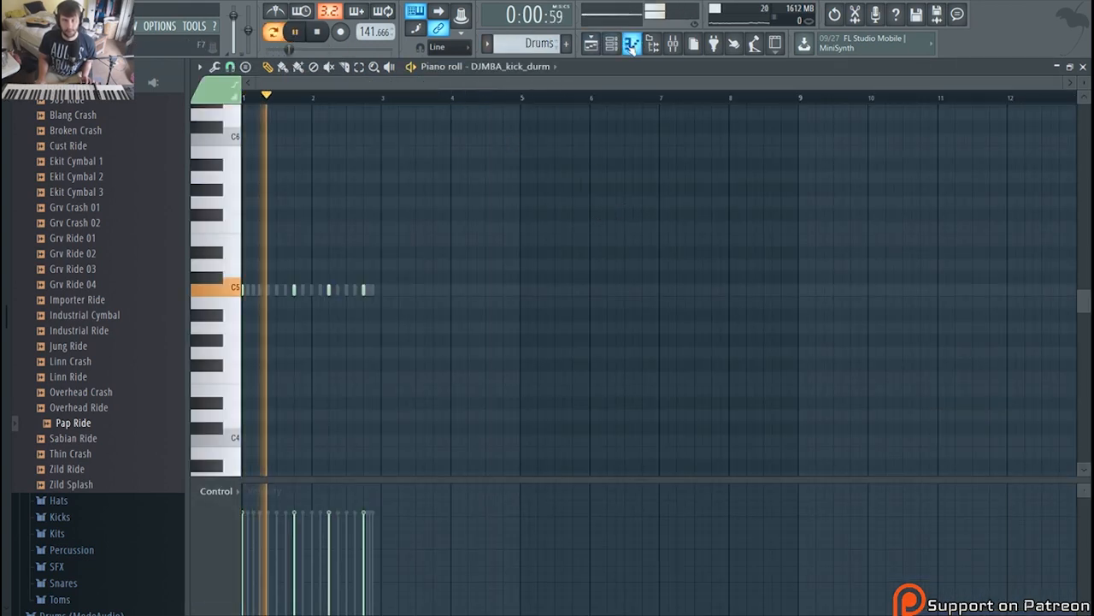
key("F6")
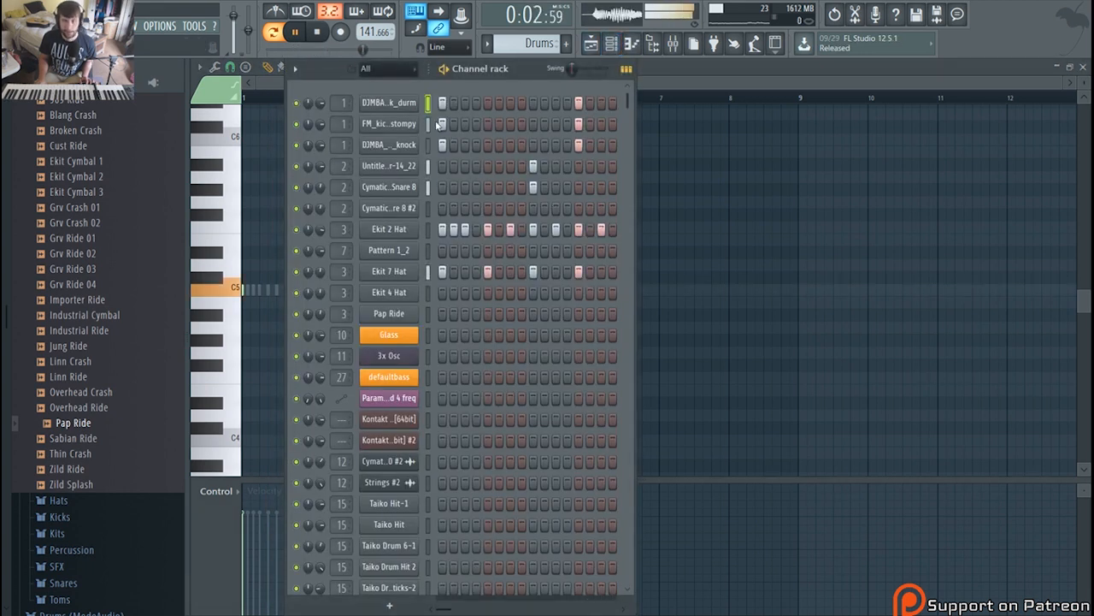
key("space")
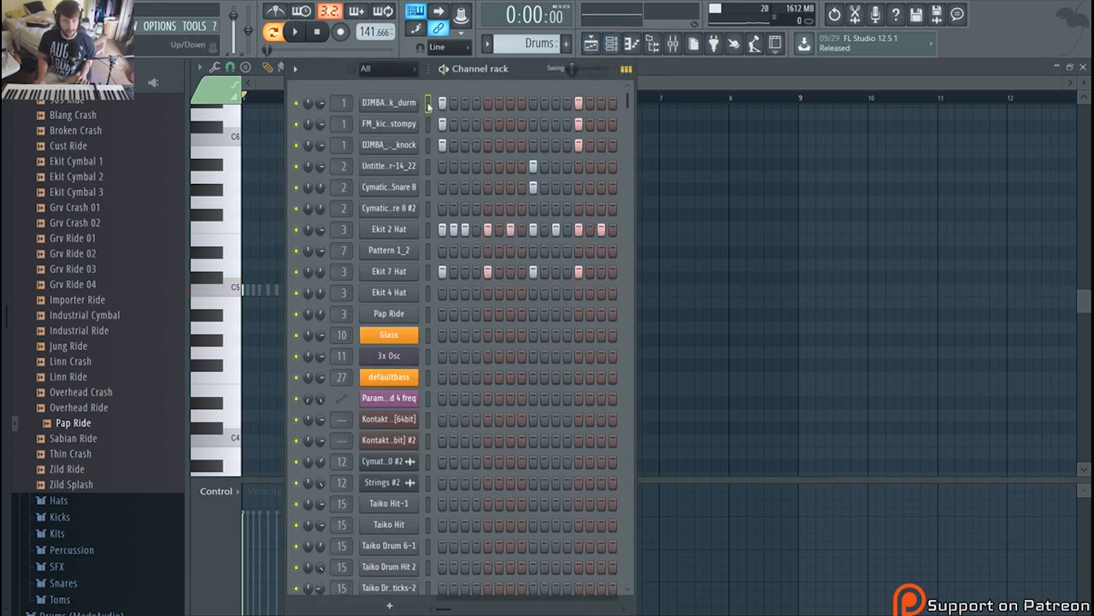
Step: Go through the kick and snare channels of the Drums pattern one by one, from DJMBA_kick_durm to the second Cymatics snare
double_click(430, 108)
left_click(430, 108)
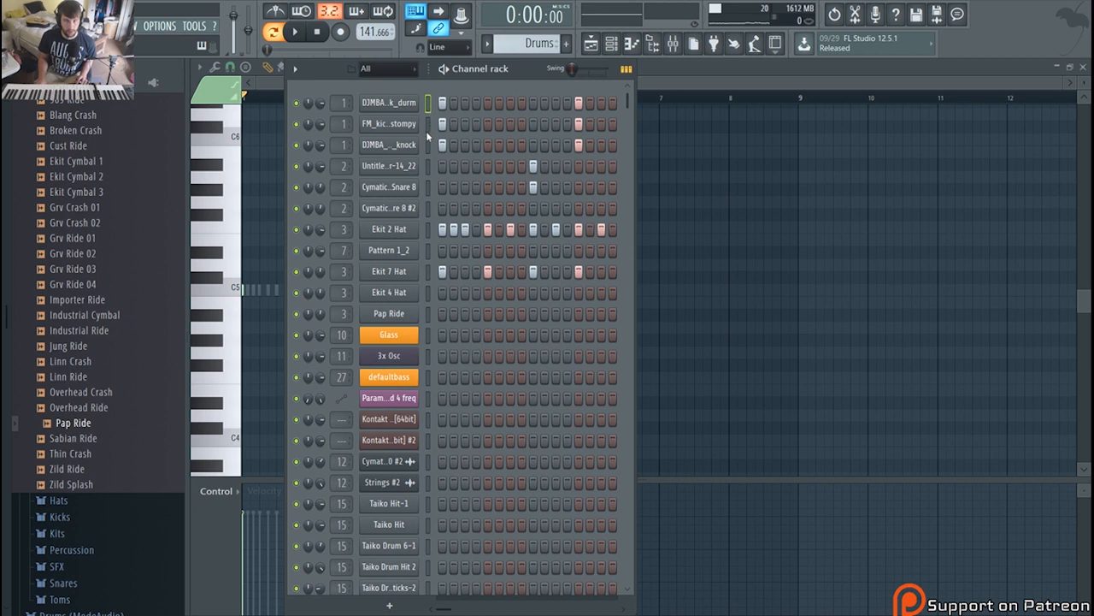
left_click(428, 127)
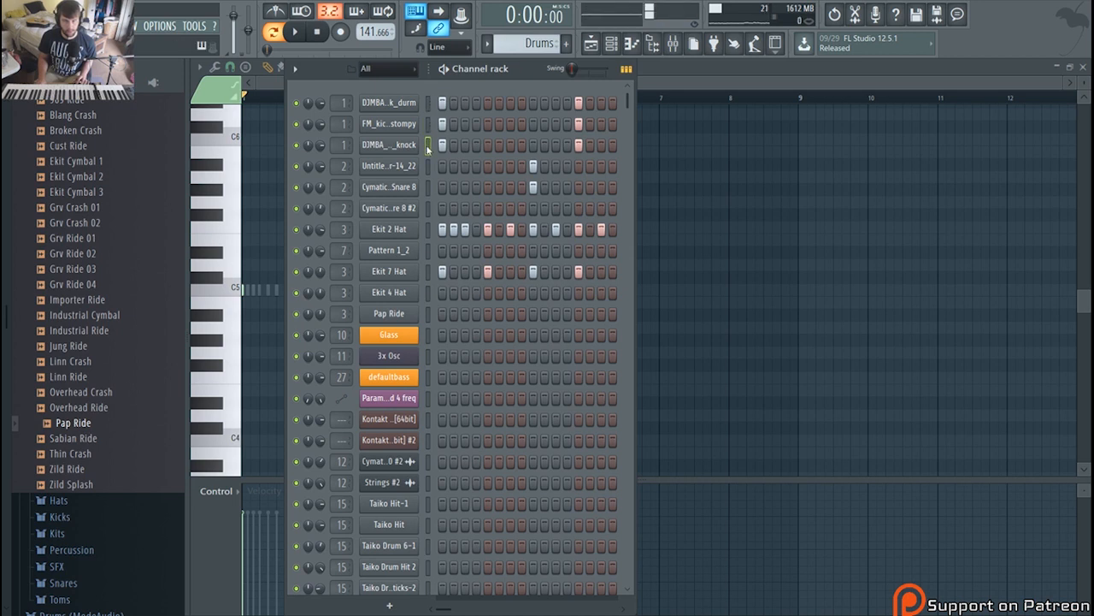
left_click(429, 145)
left_click(429, 168)
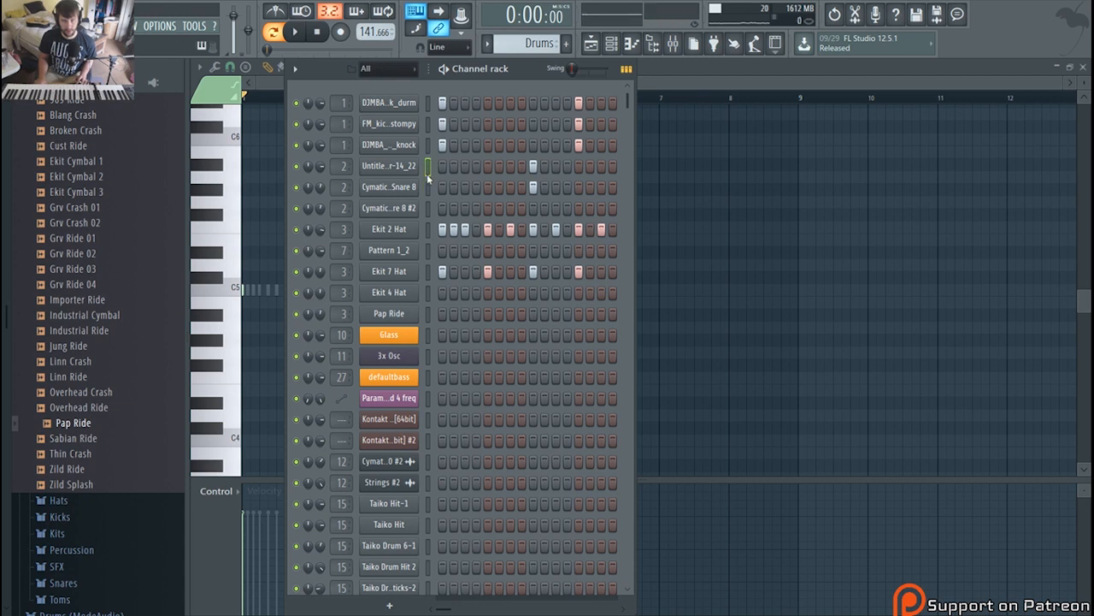
left_click(426, 190)
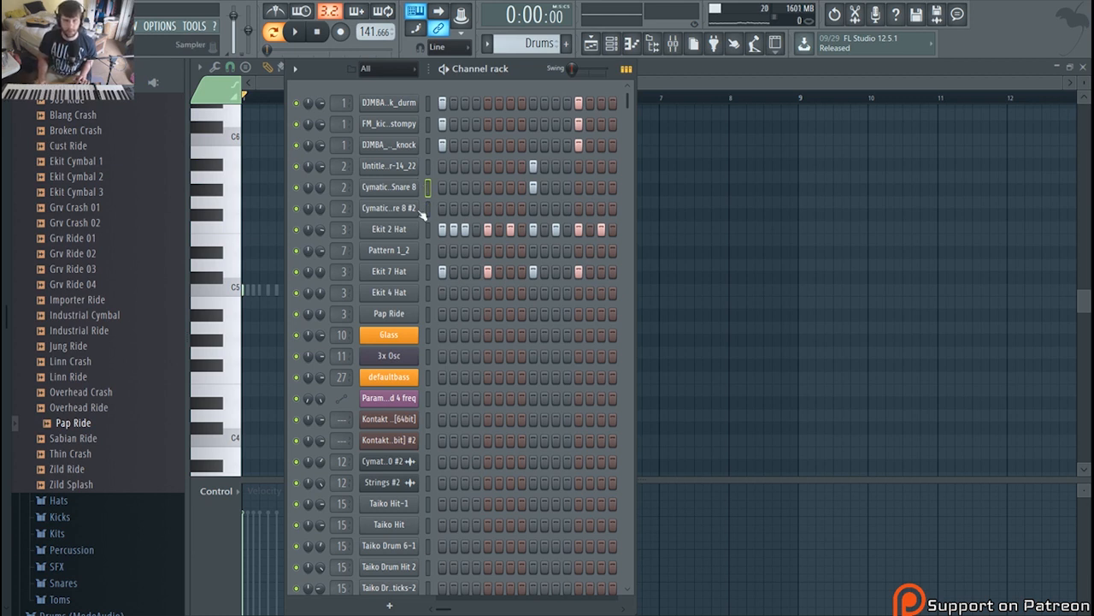
left_click(427, 209)
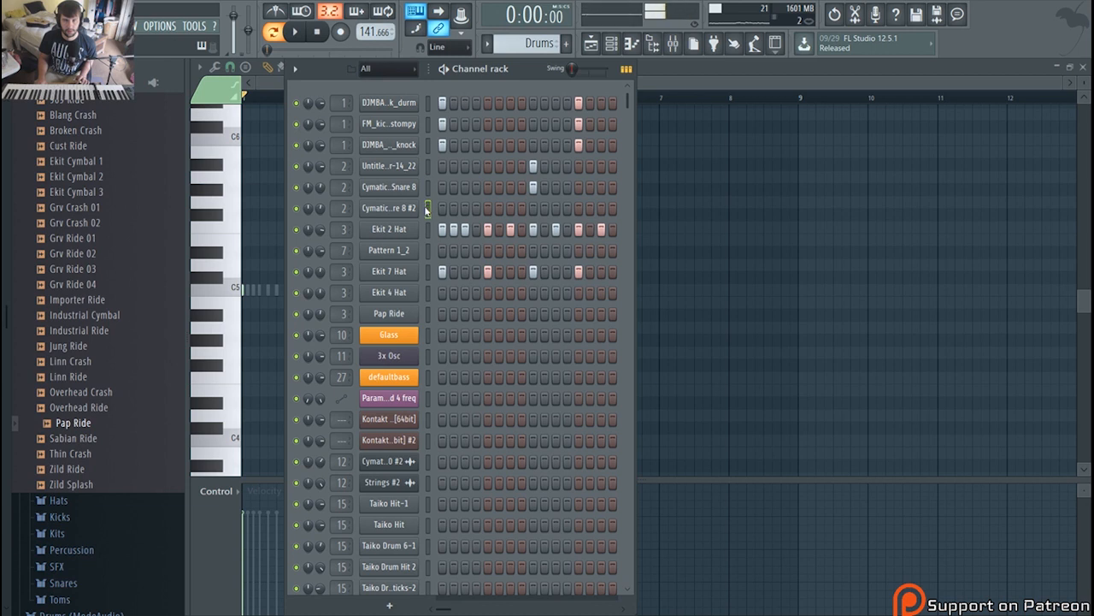
Step: Open the Pattern 1_2 channel's sampler settings, try raising its Pogo effect, and reset it to the default
left_click(427, 251)
left_click(411, 250)
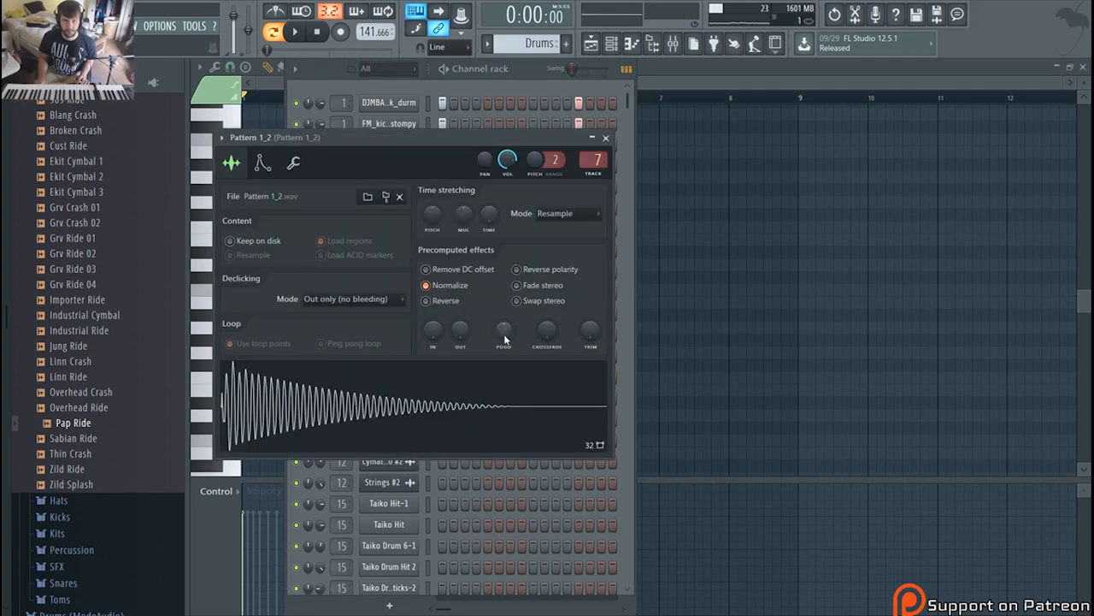
left_click_drag(504, 339, 505, 331)
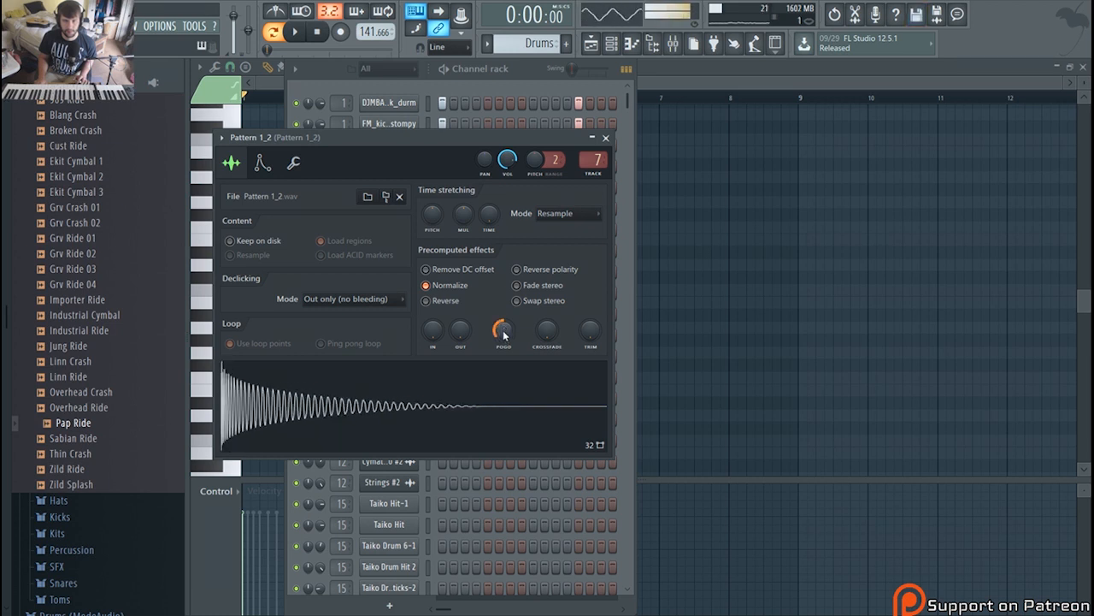
right_click(503, 337)
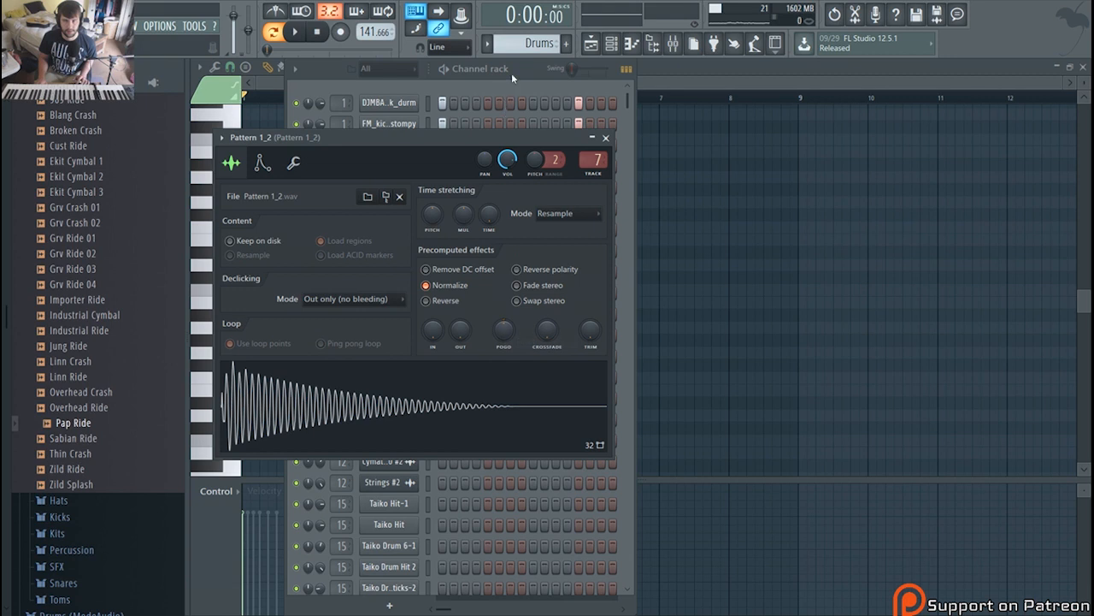
Step: Bring the channel rack back to the front and go through the Ekit 4 Hat and Pap Ride channels
left_click(511, 72)
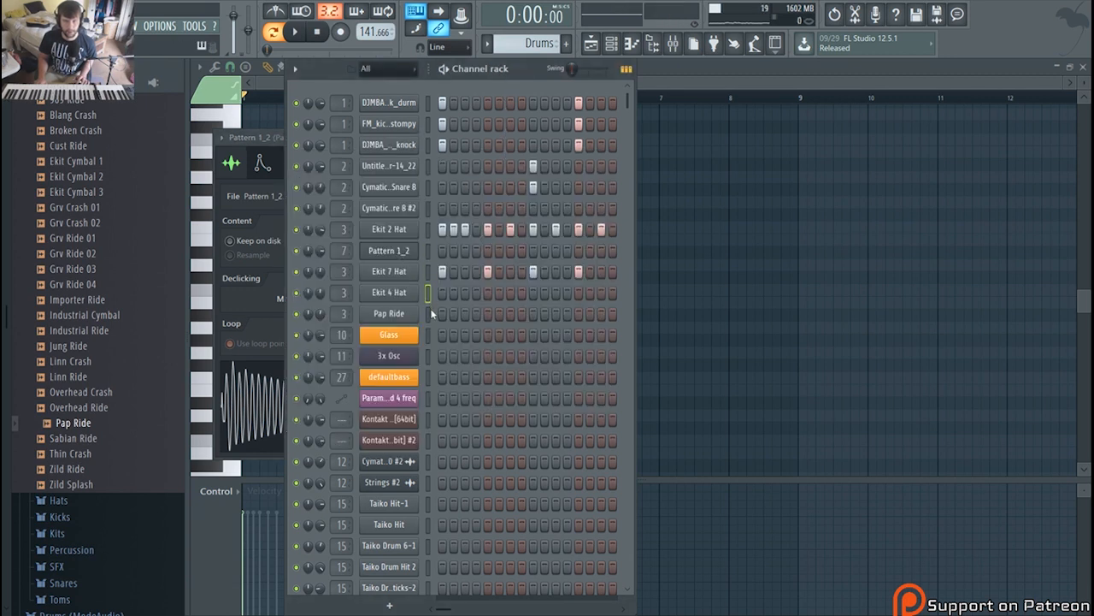
scroll(429, 310, "down", 3)
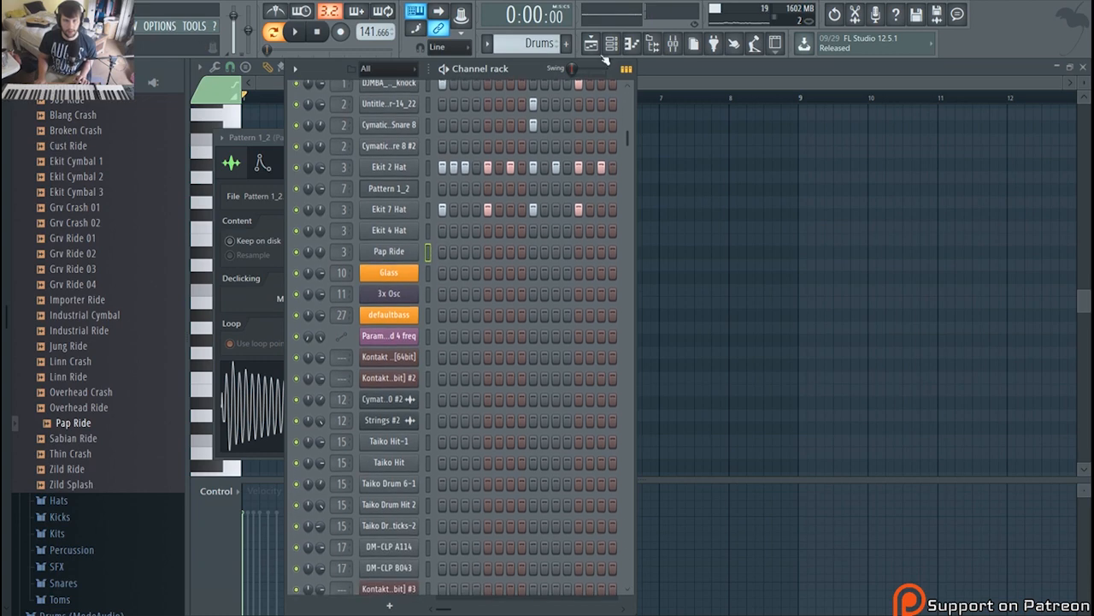
Step: Examine the Background #2 pattern at bar 11 on Track 3 in the piano roll, then return to the playlist
left_click(590, 47)
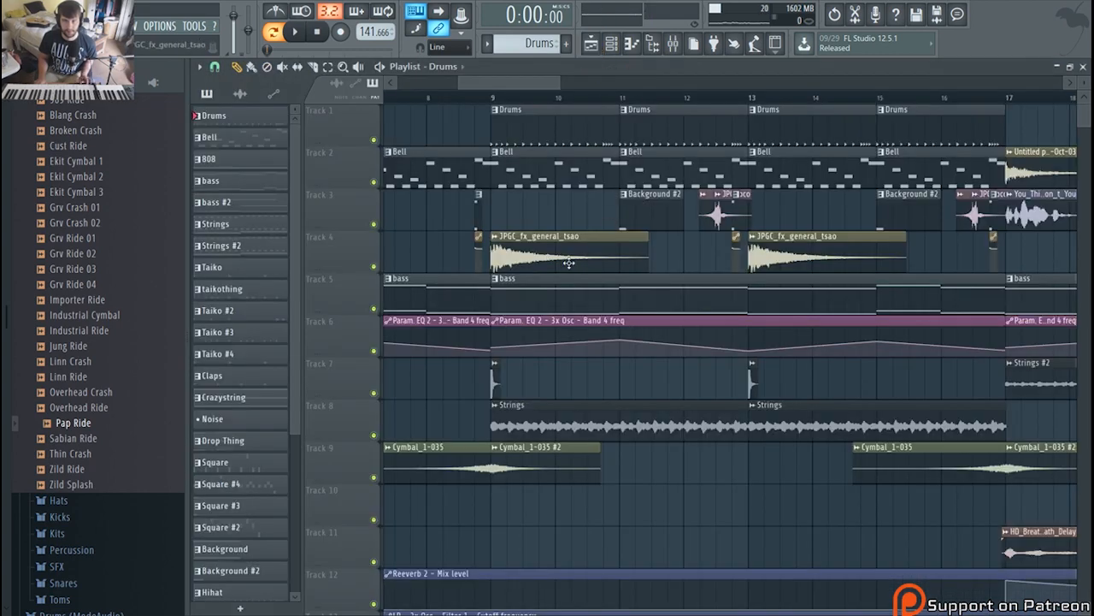
double_click(631, 220)
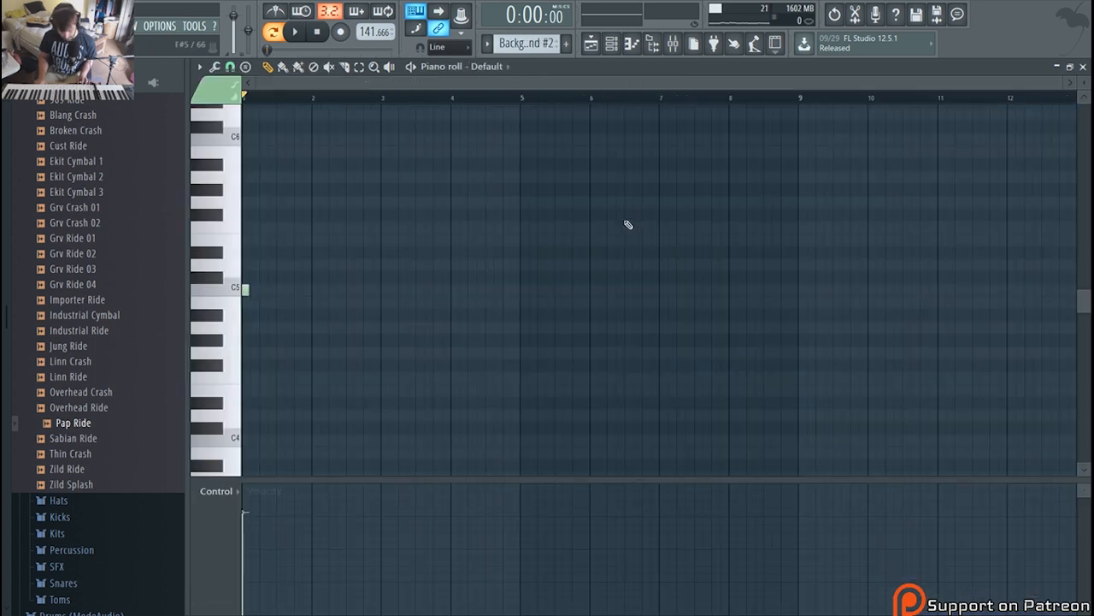
left_click(596, 45)
Step: Play the song from just before bar 11 and examine the Track 3 effect clips between bars 12 and 13
scroll(655, 208, "down", 8)
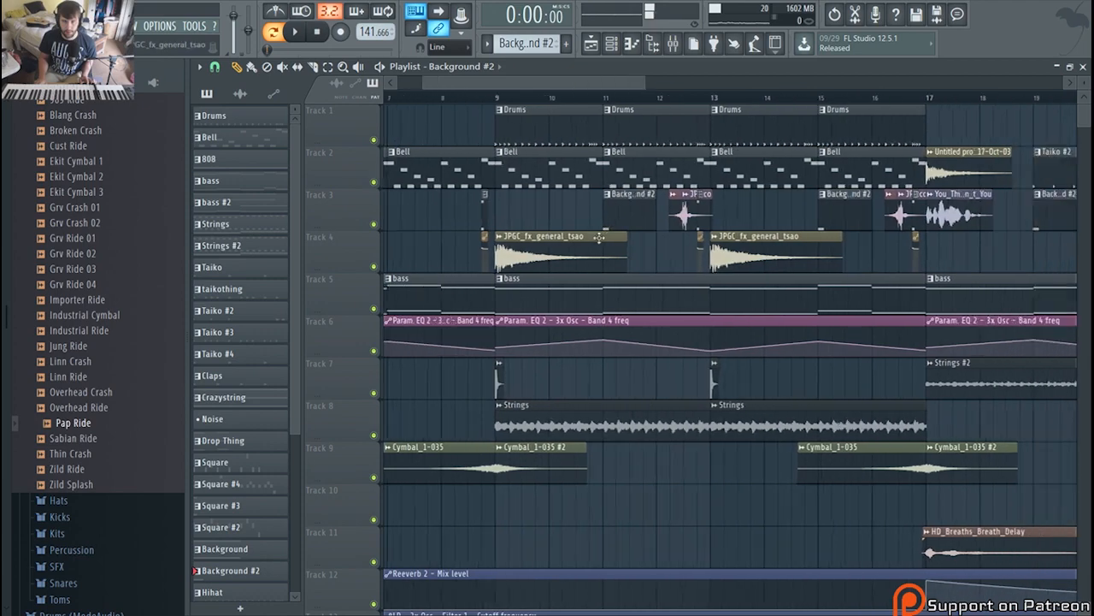
scroll(588, 228, "up", 4)
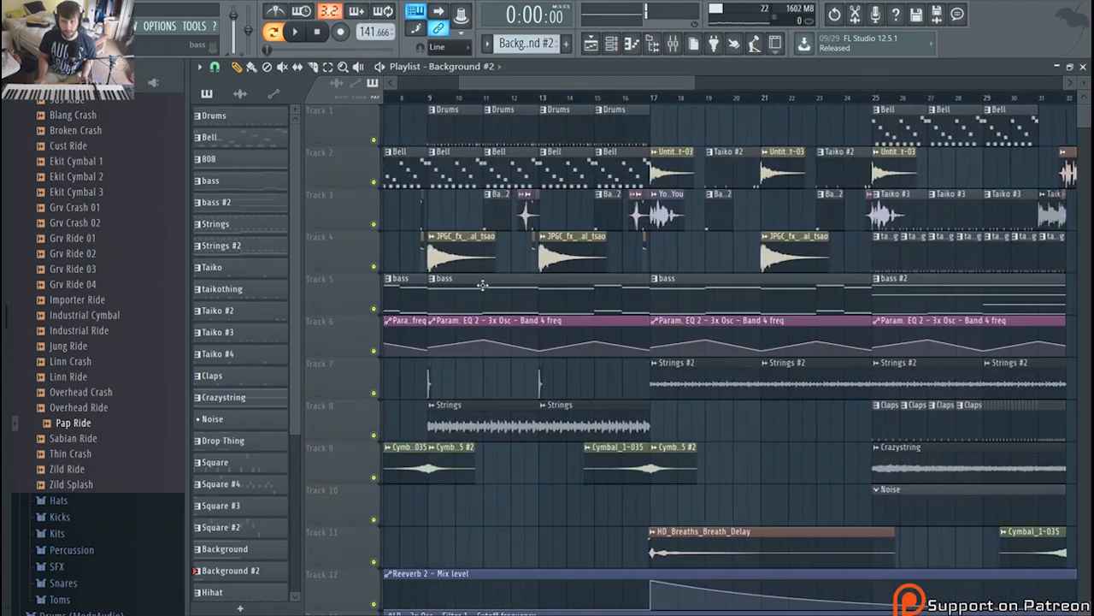
scroll(486, 281, "down", 1)
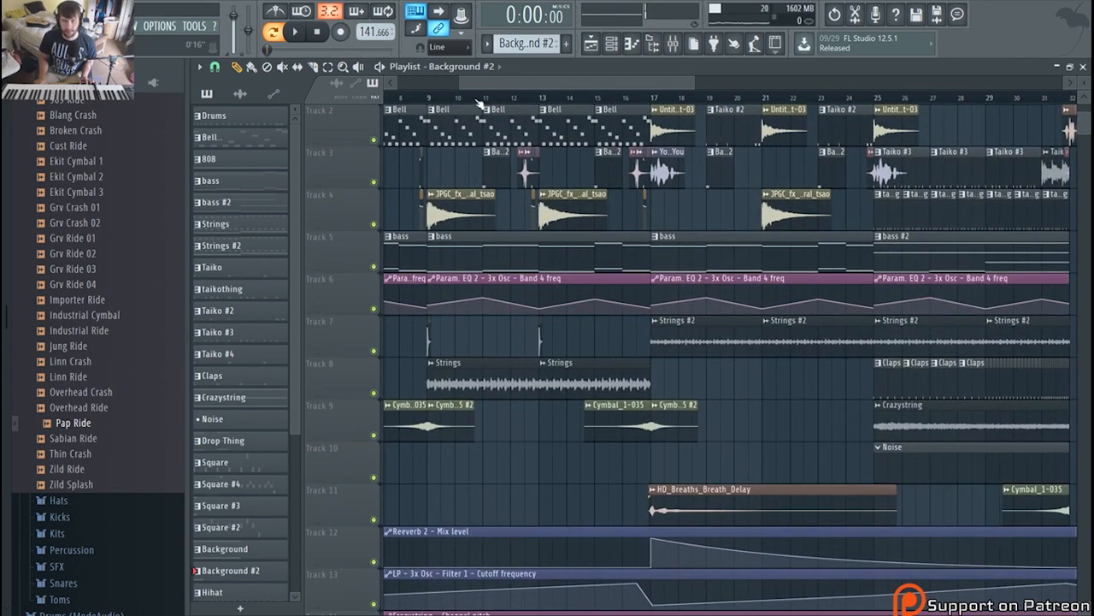
left_click(477, 99)
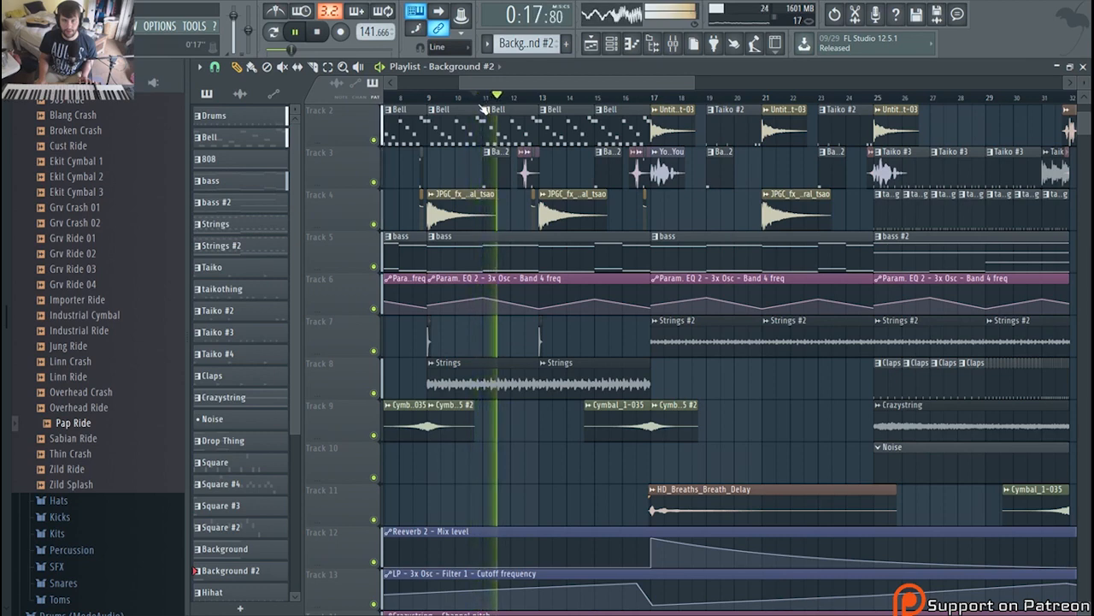
key("space")
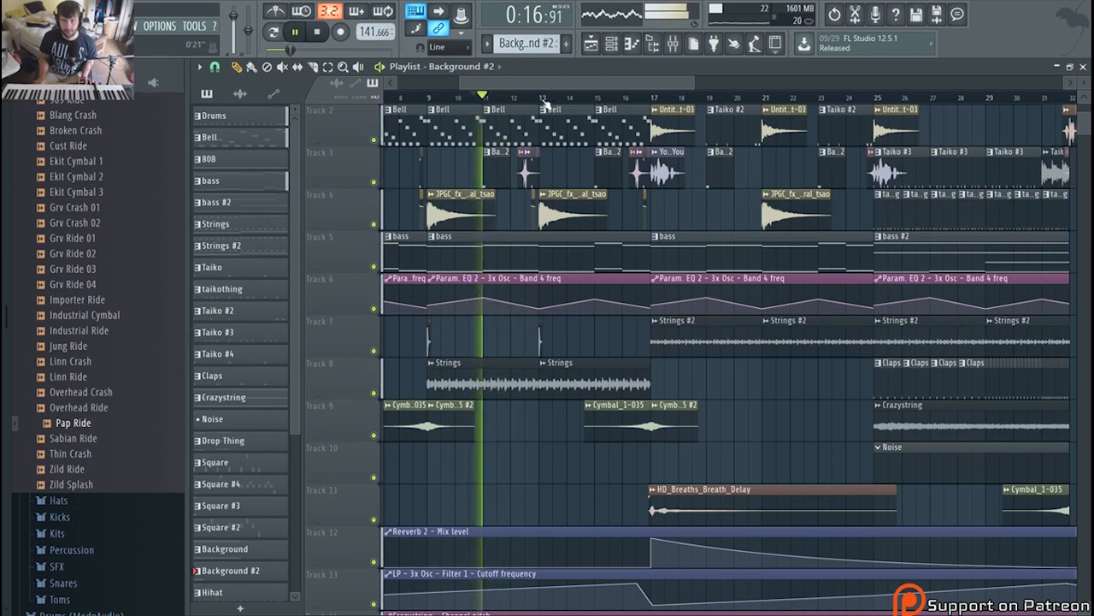
scroll(525, 229, "up", 5)
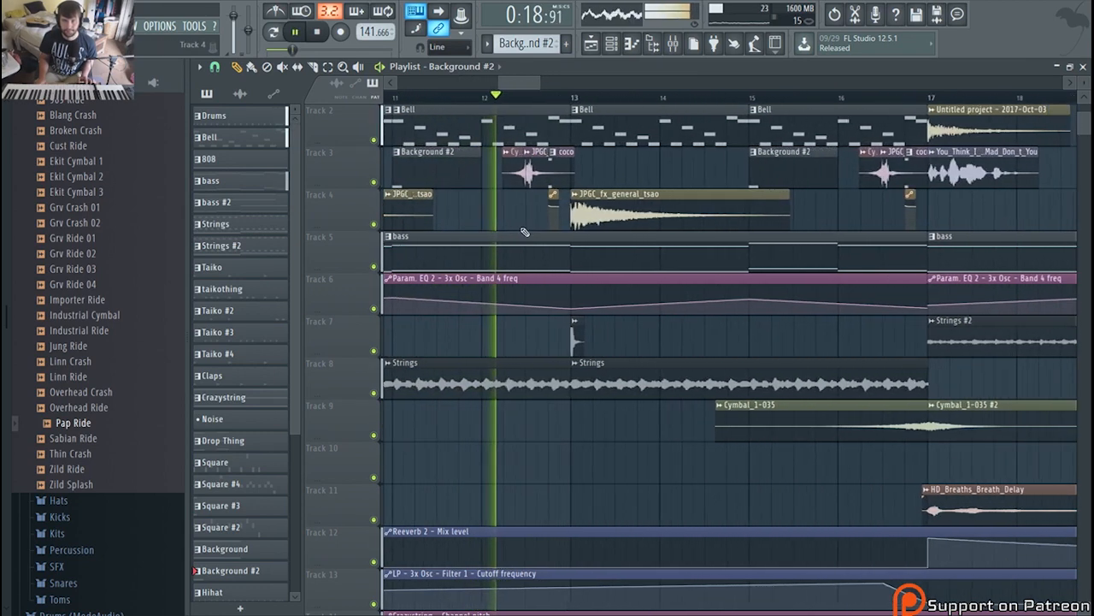
key("space")
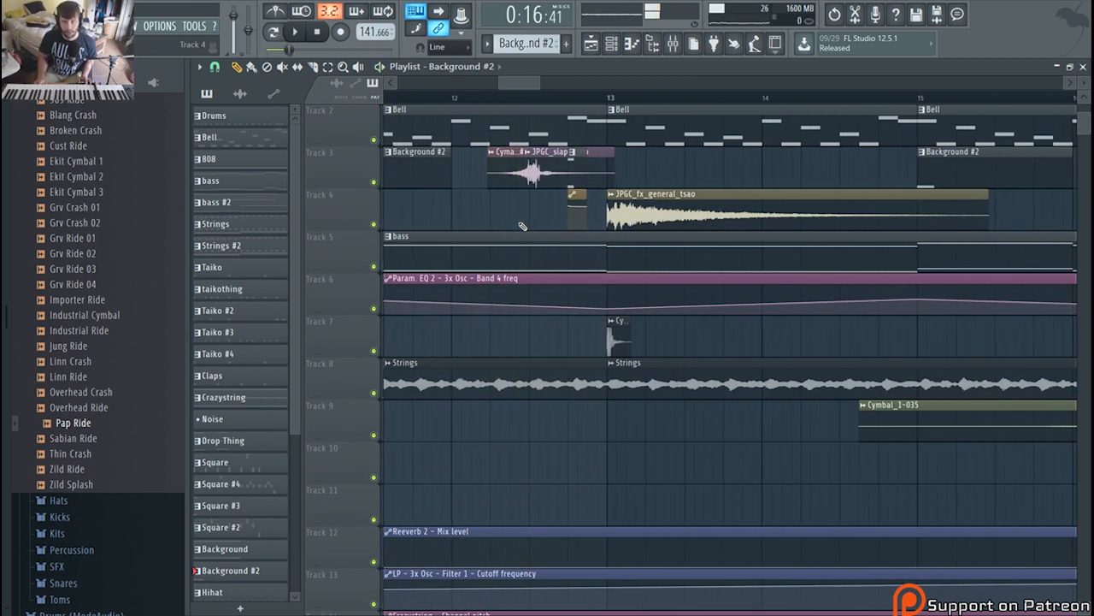
Step: Examine the sampler settings of the JPGC_slap_coco and Cymatics Blvk Sheep Snare 8 #3 clips on Track 3 between bars 12 and 13
double_click(542, 177)
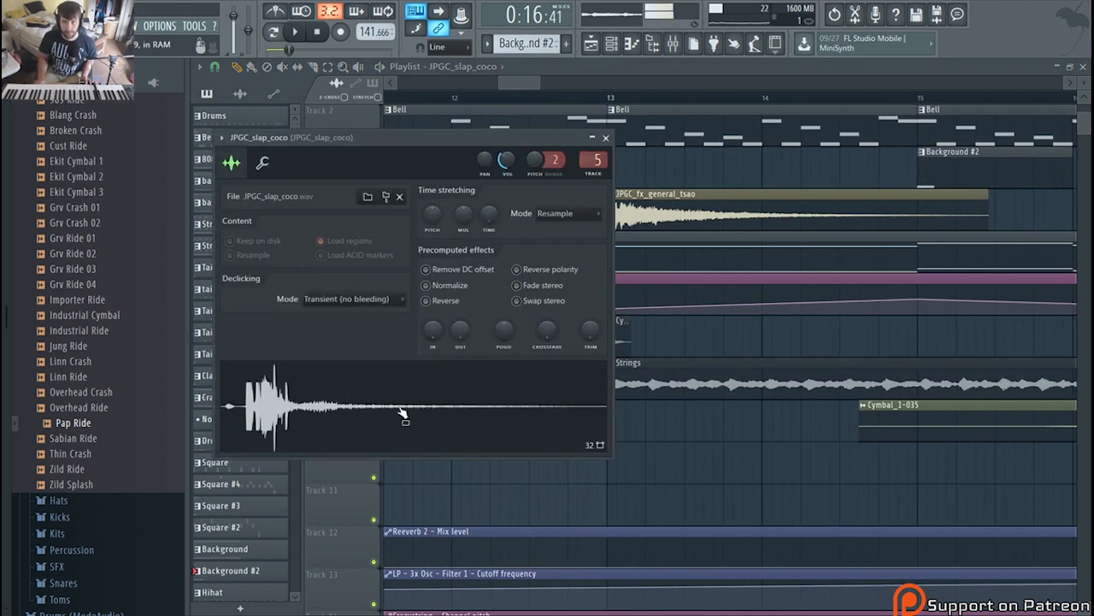
left_click(521, 84)
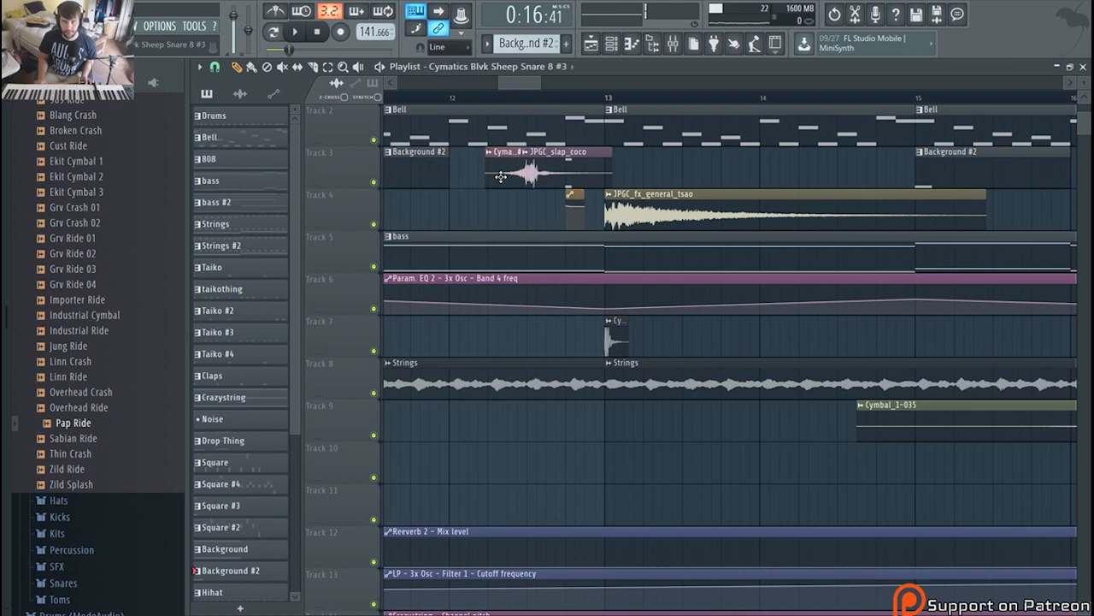
double_click(501, 177)
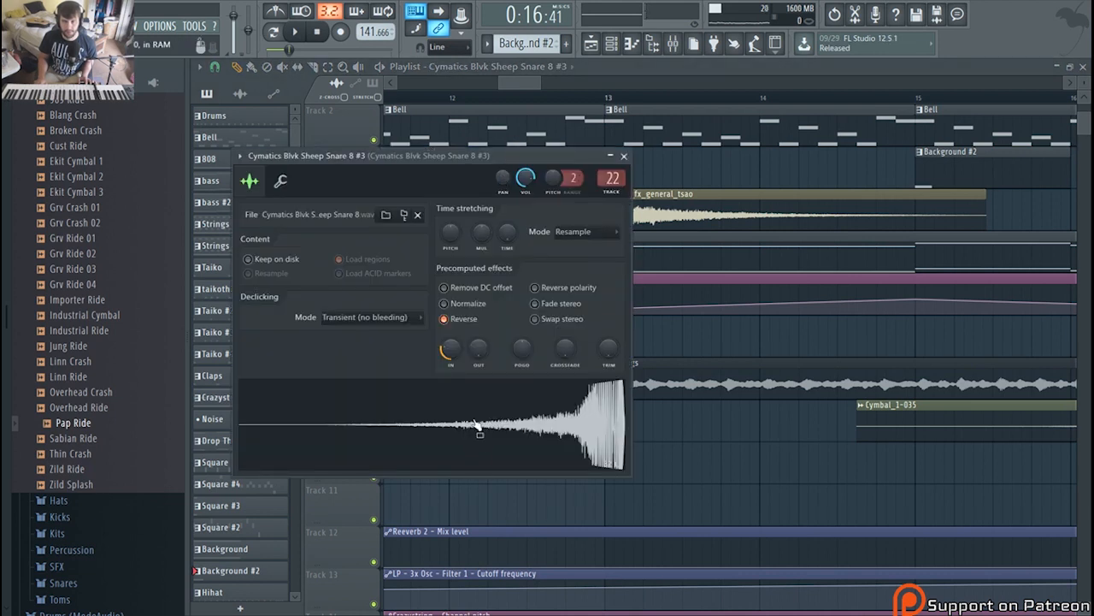
left_click(518, 83)
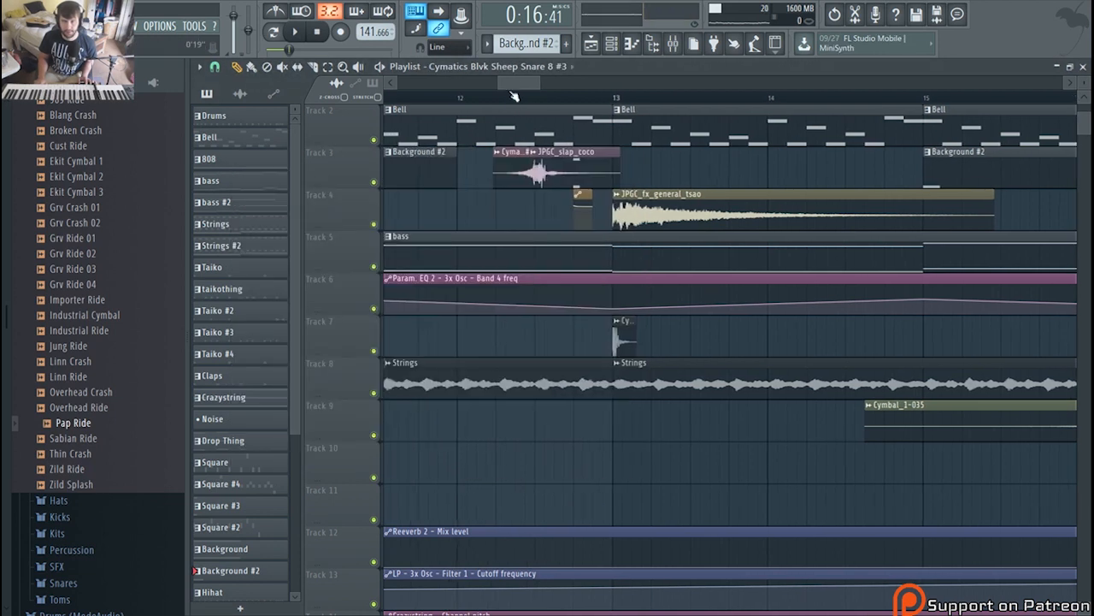
Step: Play the song from shortly after bar 12 through the Track 3 effect clips and into bar 13, then stop
left_click(506, 99)
key("space")
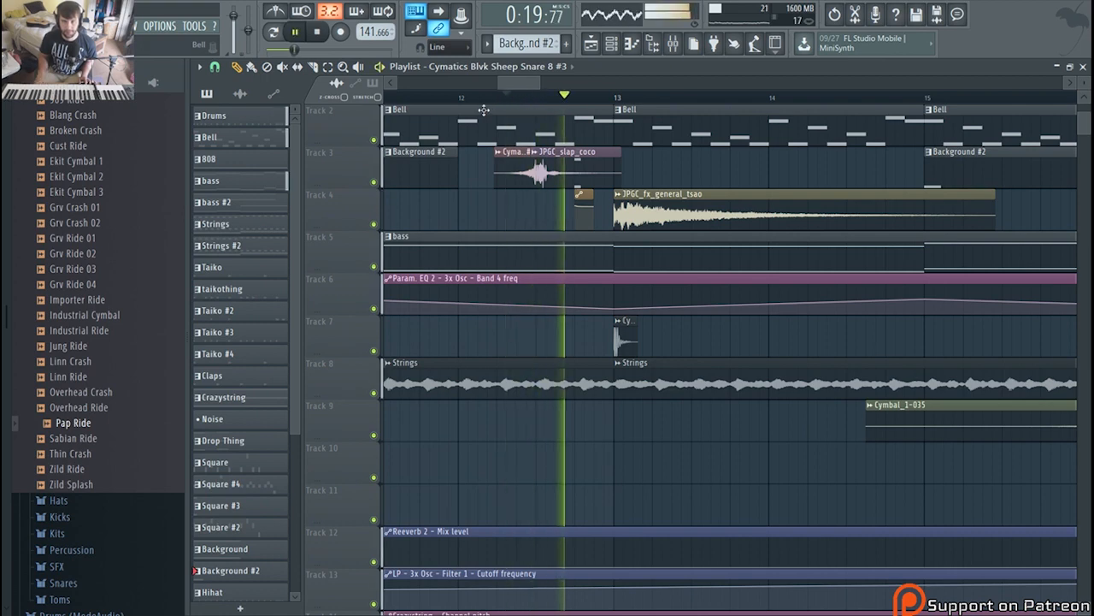
scroll(547, 219, "down", 3)
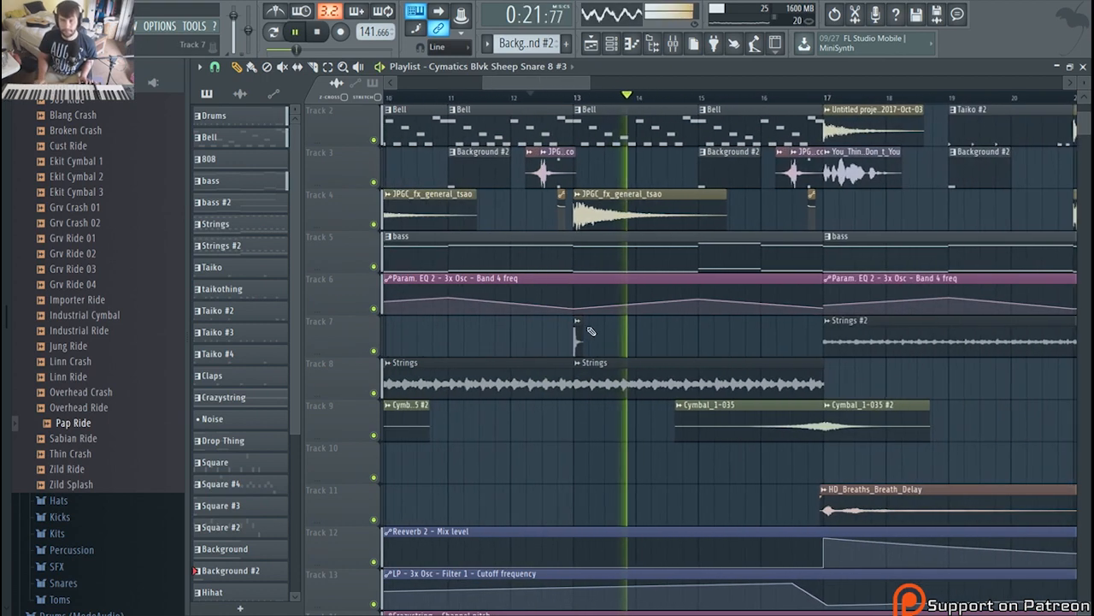
scroll(591, 330, "up", 6)
key("space")
Step: View the sampler settings of the Cymatics Blvk Sheep Kick 10 #2 clip at bar 13 on Track 7, then delete that clip
double_click(625, 346)
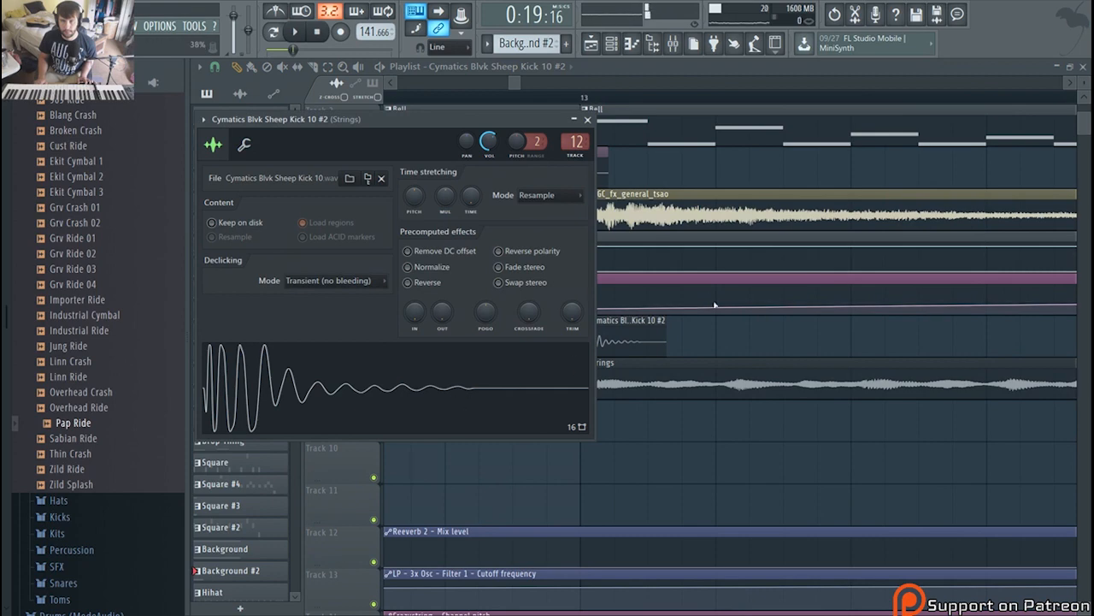
left_click(634, 75)
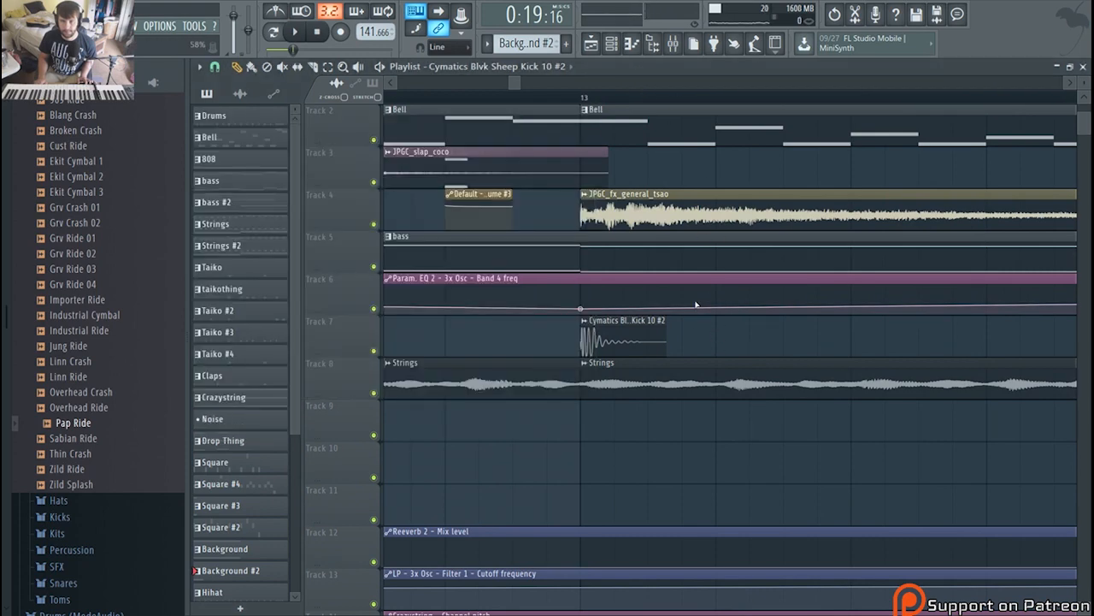
right_click(665, 341)
Step: Delete the Cymatics Blvk Sheep Kick 10 #2 clip at bar 9 on Track 7
scroll(595, 350, "down", 5)
scroll(585, 361, "down", 2)
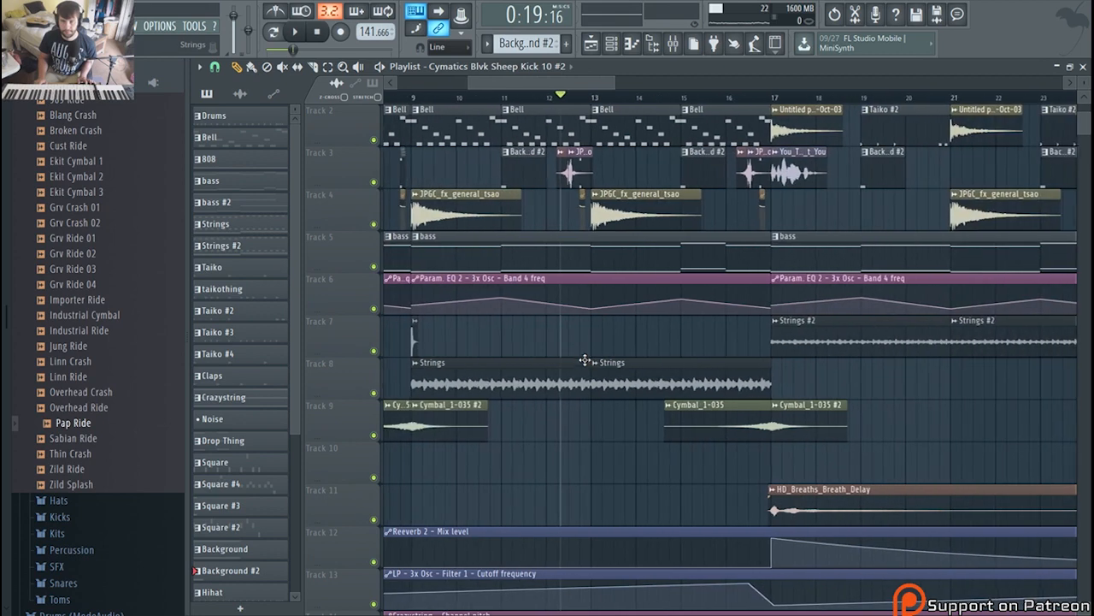
scroll(394, 373, "up", 6)
scroll(596, 338, "up", 3)
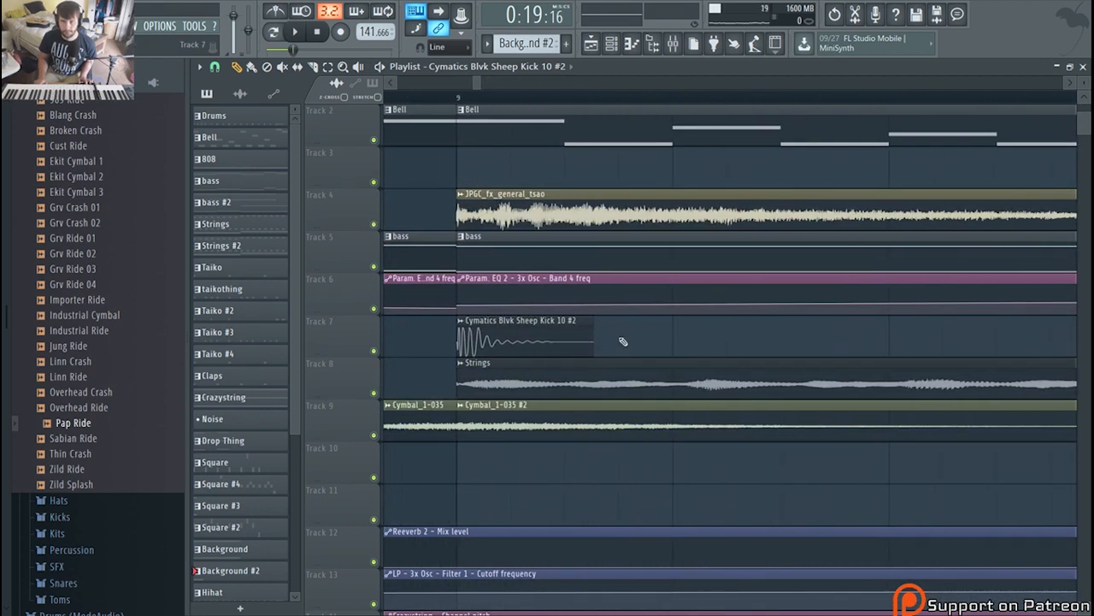
right_click(566, 345)
Step: Play the song from bar 17 to about bar 20 while looking over the clips on all tracks, then stop
scroll(557, 362, "down", 6)
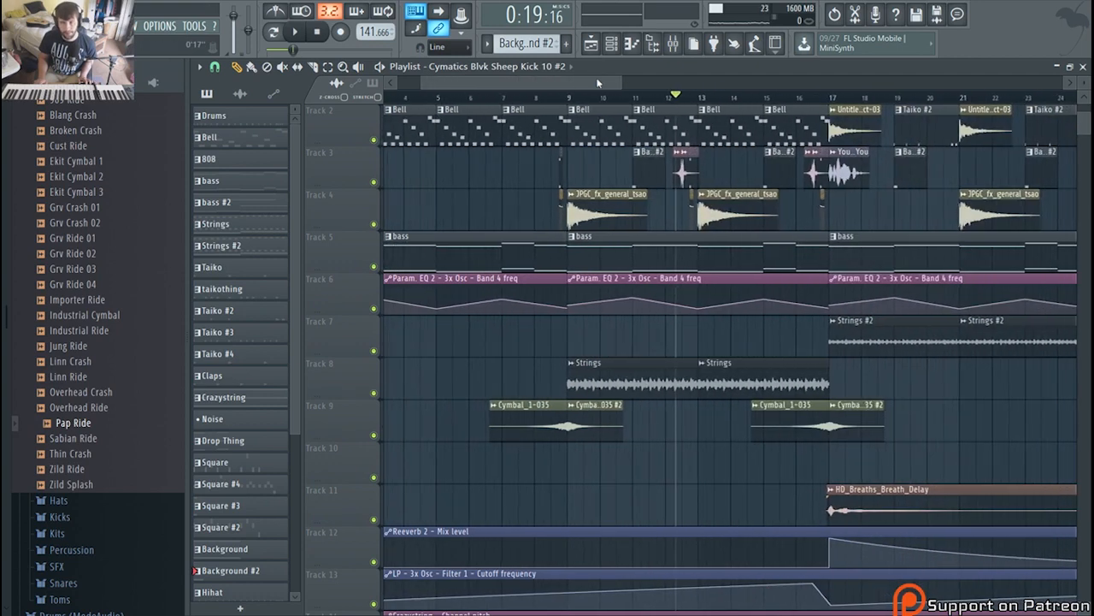
scroll(598, 83, "right", 4)
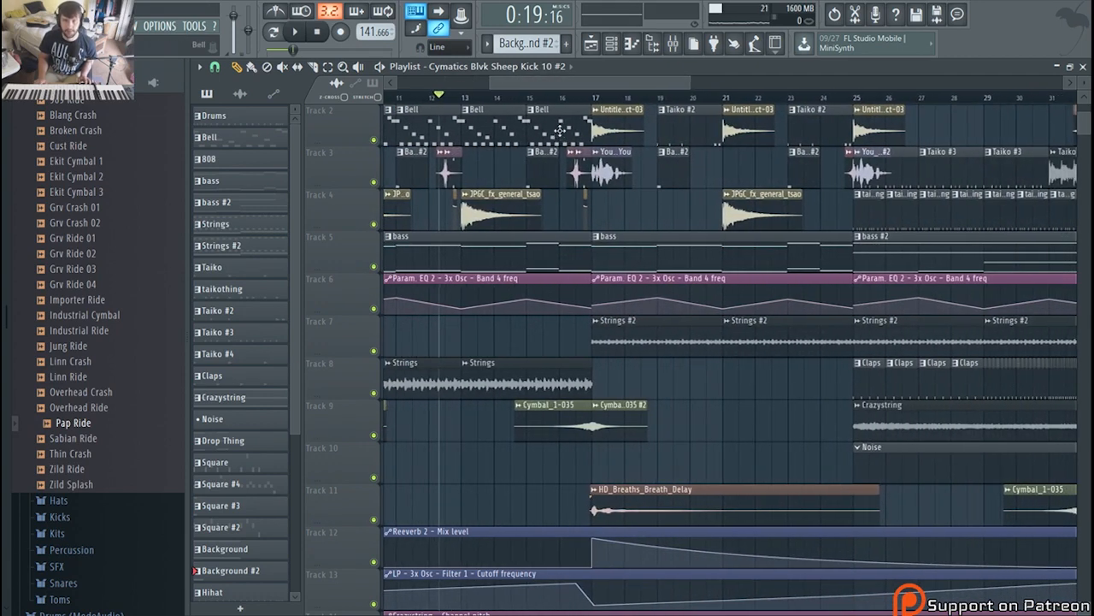
key("space")
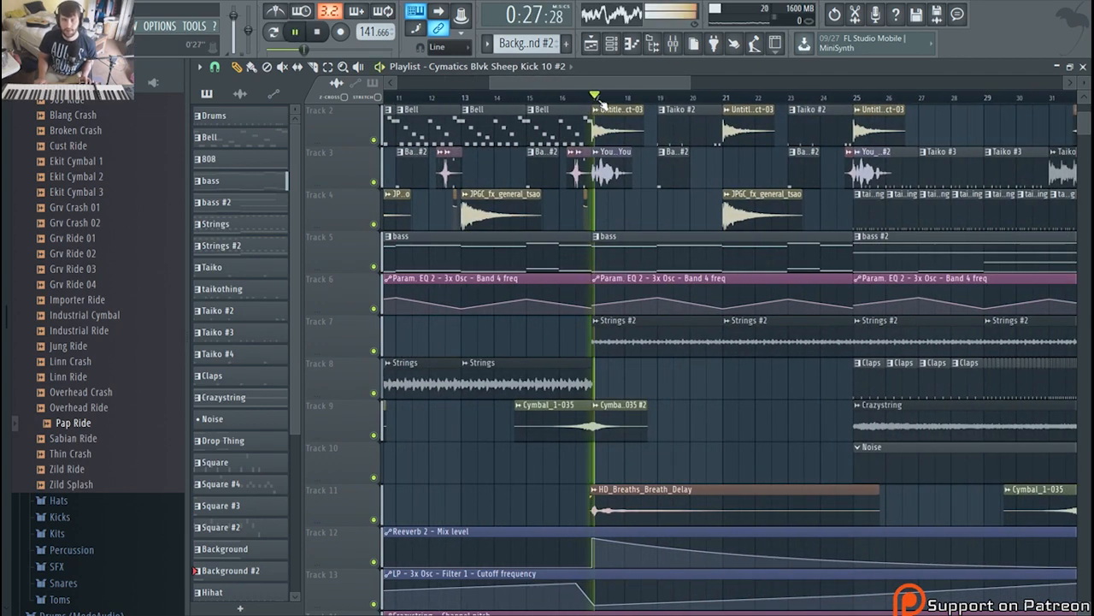
scroll(694, 366, "down", 3)
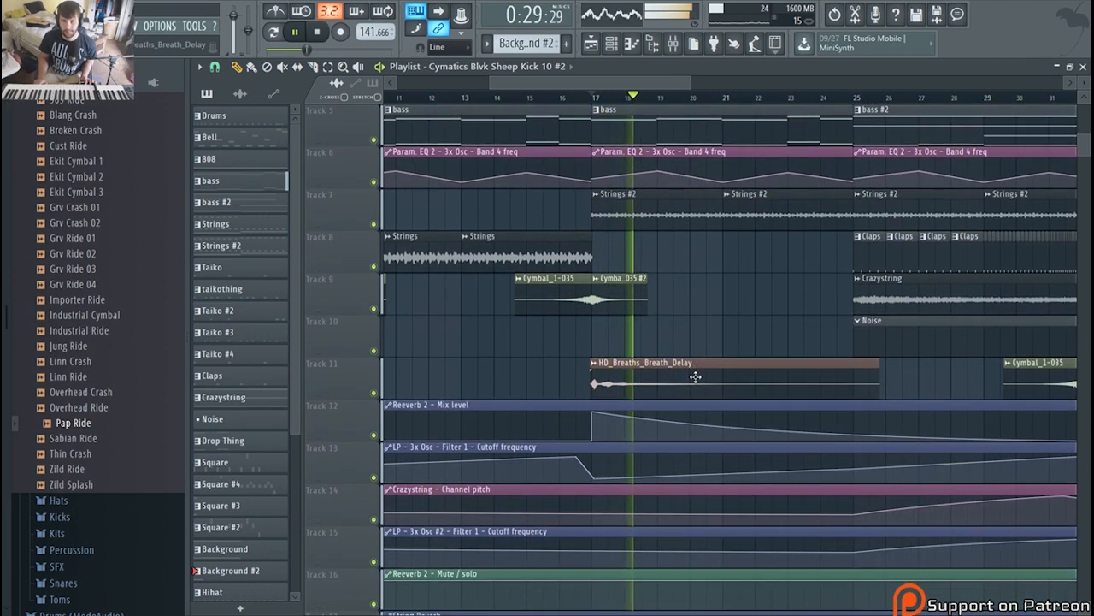
scroll(679, 380, "up", 4)
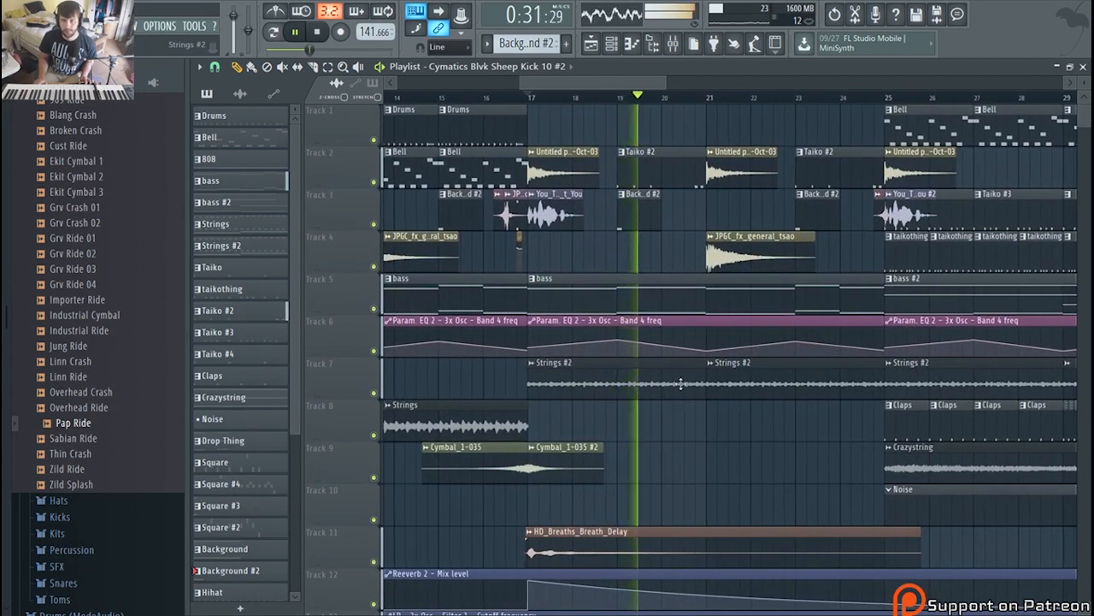
scroll(666, 394, "up", 2)
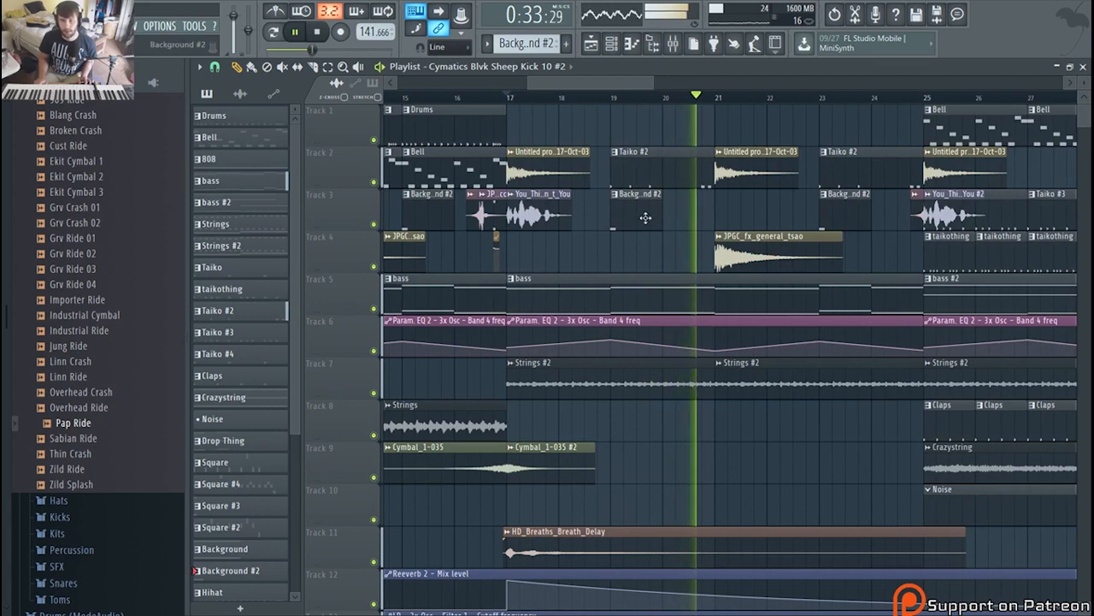
key("space")
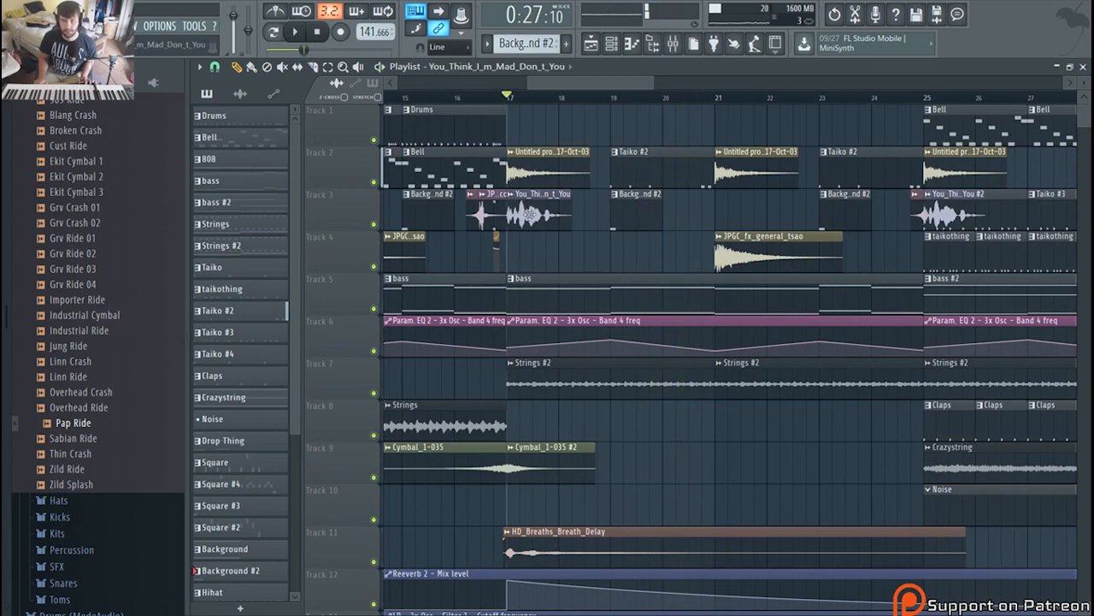
Step: Examine the You_Think_I_m_Mad_Don_t_You and Untitled project - 2017-Oct-03 sample settings at bar 17, replaying the section from bar 17 in between
double_click(531, 215)
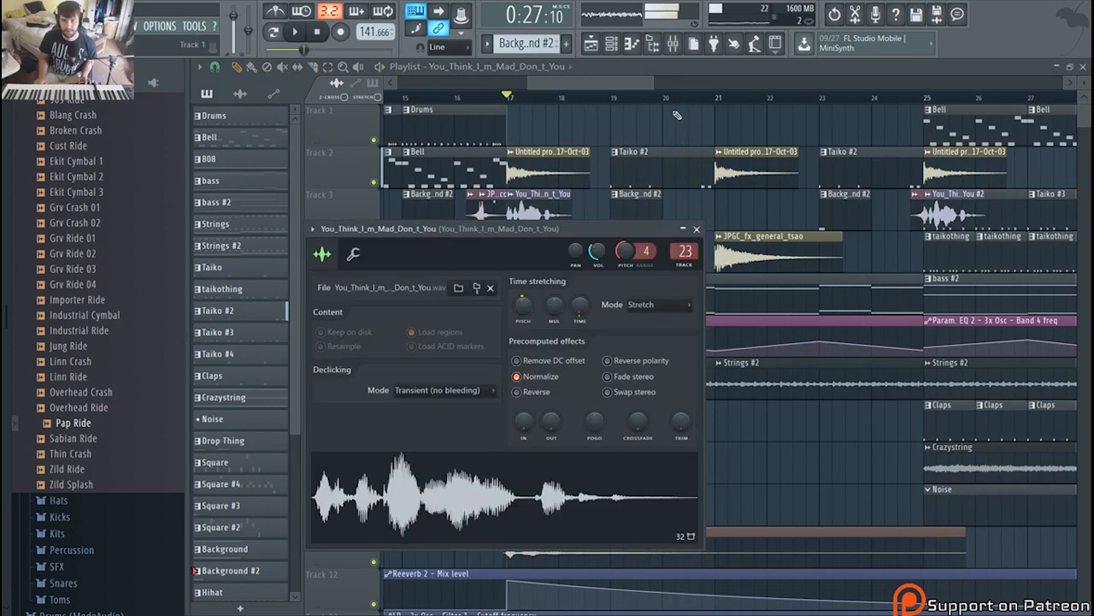
left_click_drag(622, 84, 626, 86)
key("space")
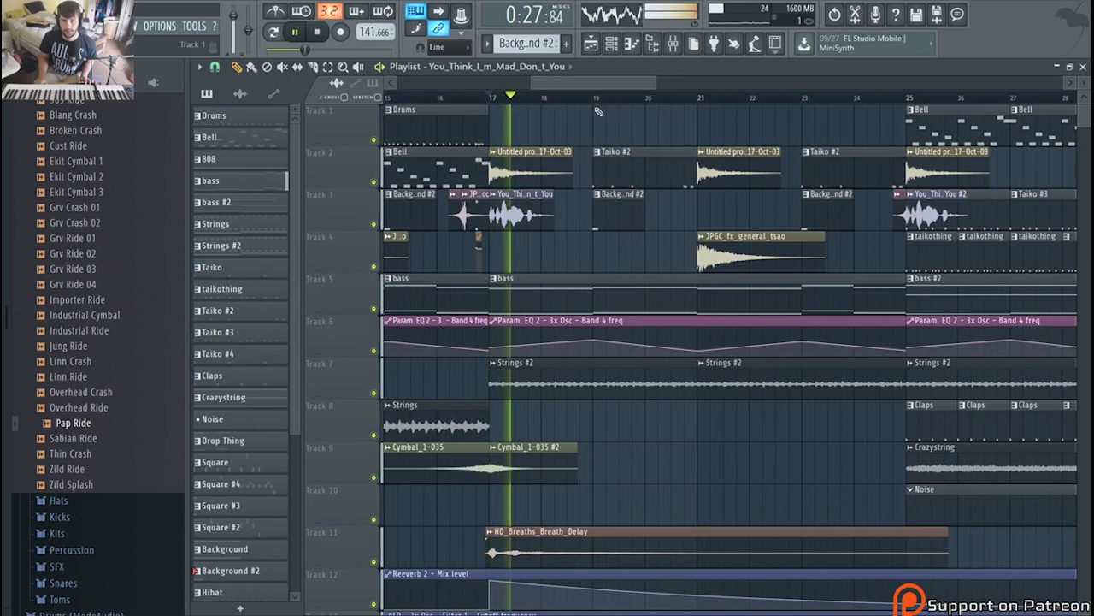
key("space")
double_click(516, 167)
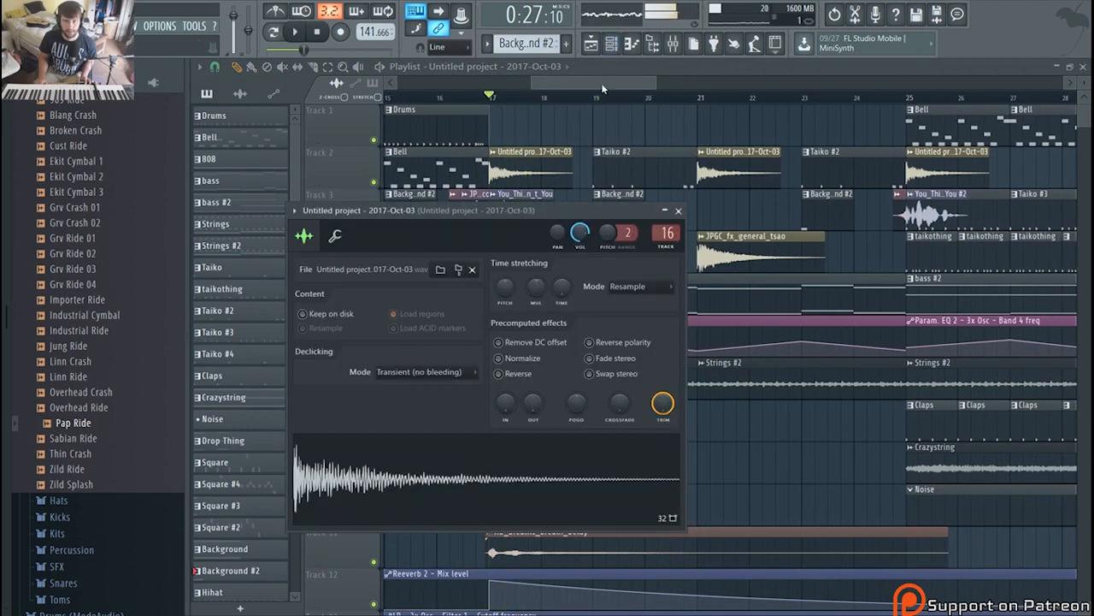
left_click_drag(599, 79, 616, 80)
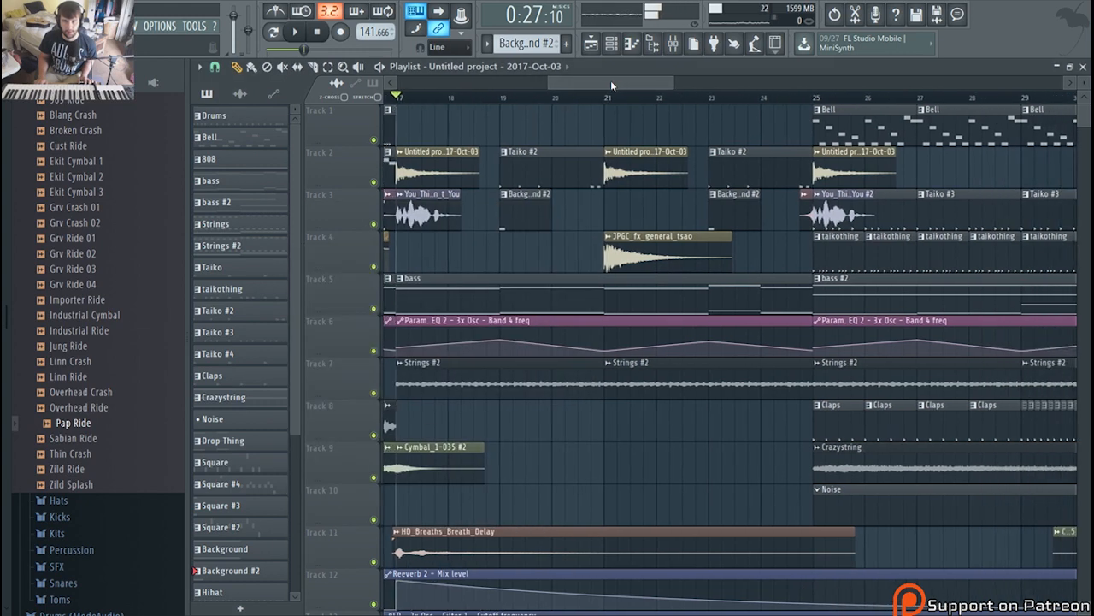
Step: Examine the Taiko #2 pattern's Taiko Hit-1 notes in the piano roll and its drum channels in the channel rack, then return to the playlist
double_click(510, 149)
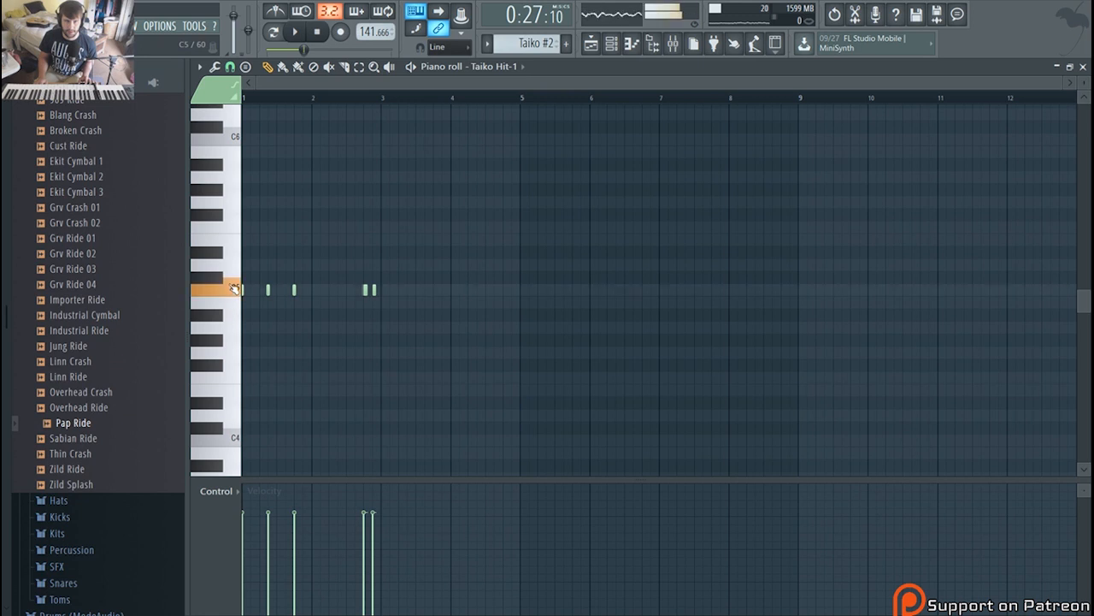
left_click(612, 44)
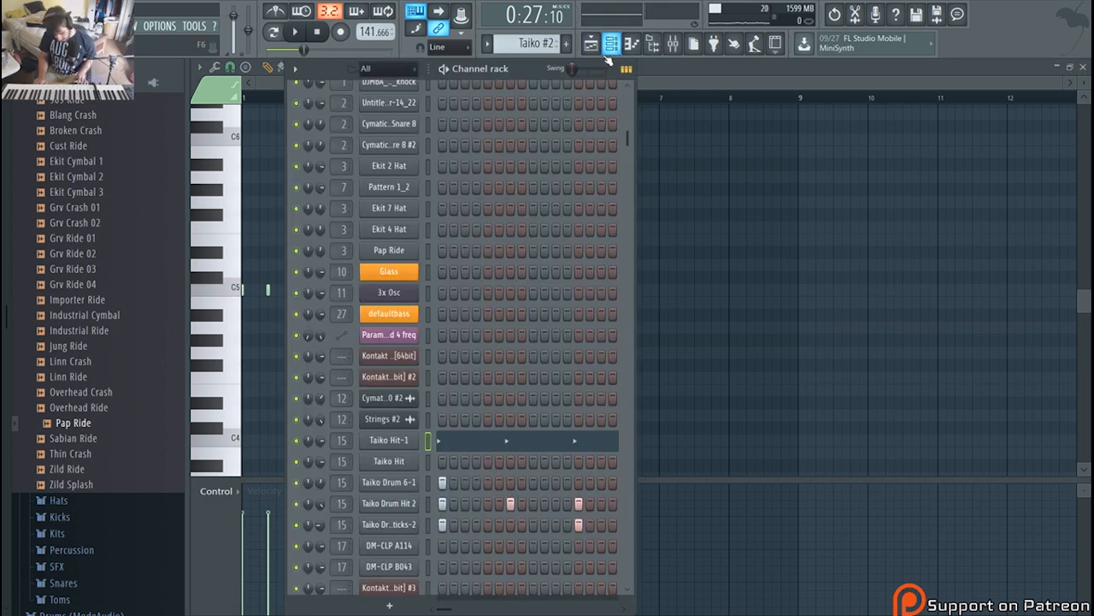
key("F5")
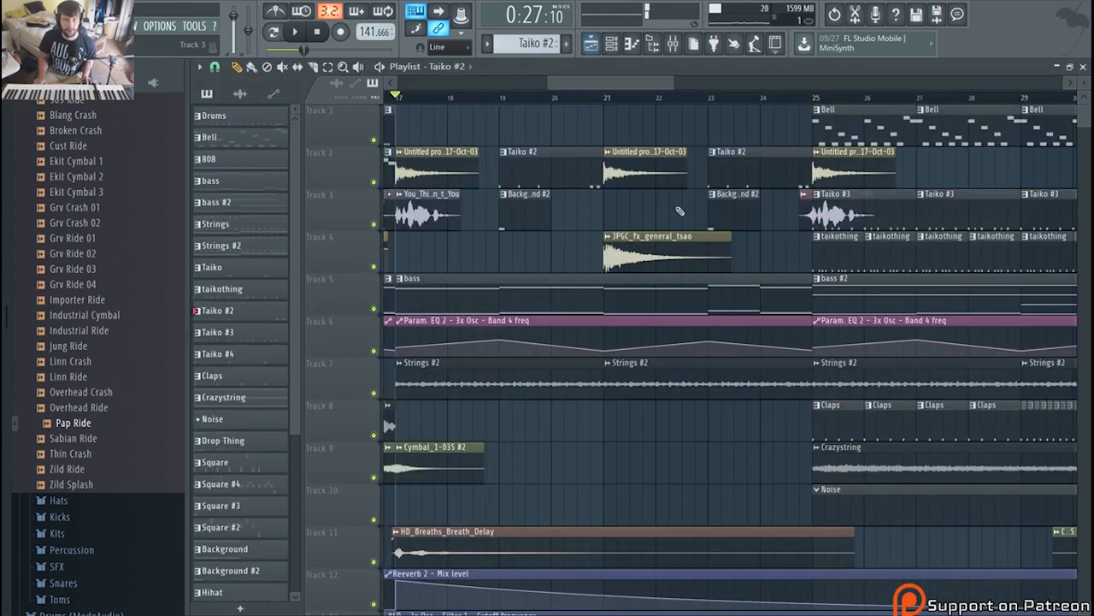
Step: Play the song from just before bar 23 up to the section change at bar 25, then stop
left_click_drag(636, 86, 649, 86)
left_click(639, 98)
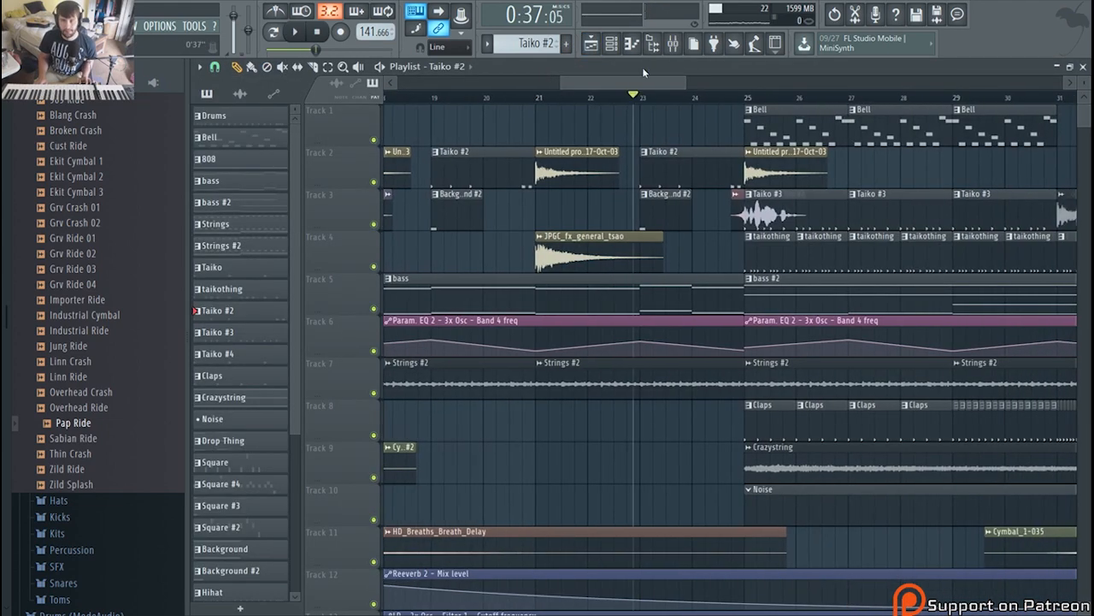
key("space")
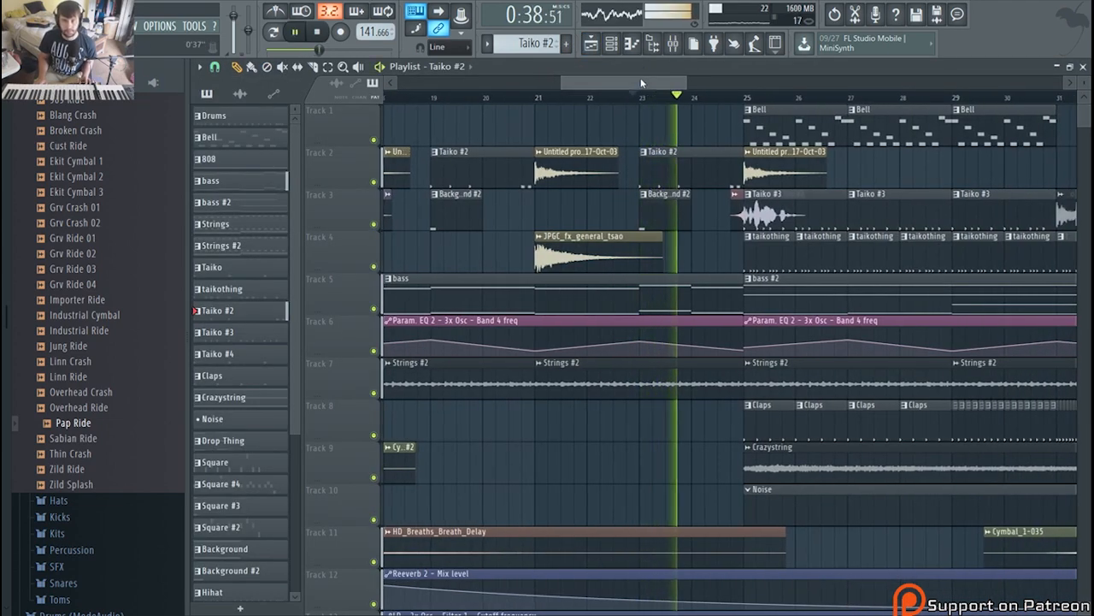
left_click_drag(641, 83, 673, 86)
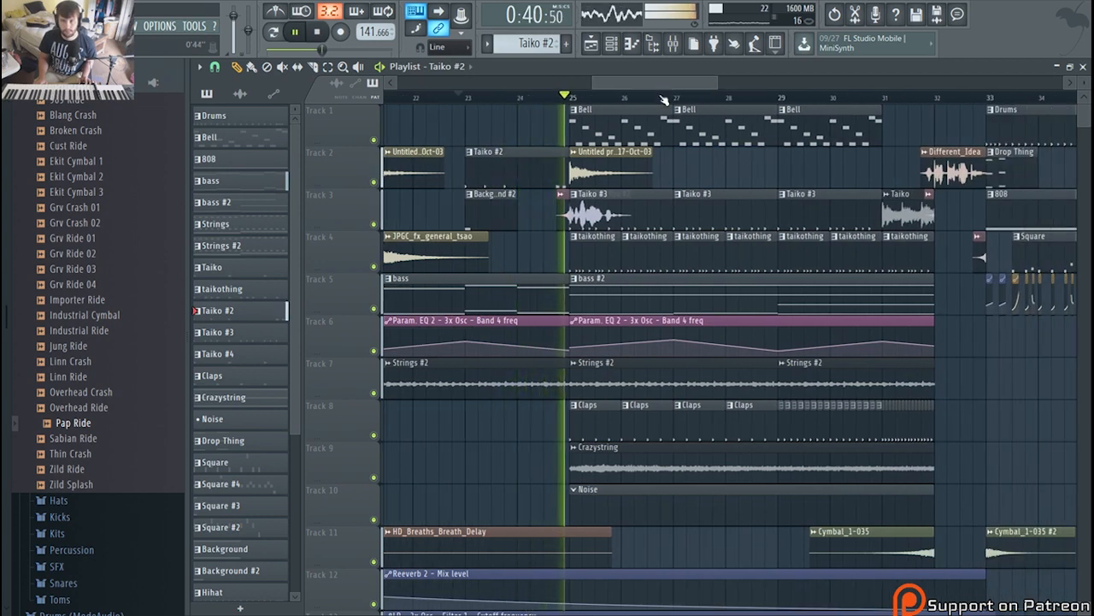
key("space")
Step: Inspect the Strings clip's sampler settings on Track 8, then open the Kontakt 5 [64bit] #2 instrument from the channel rack
scroll(584, 407, "down", 5)
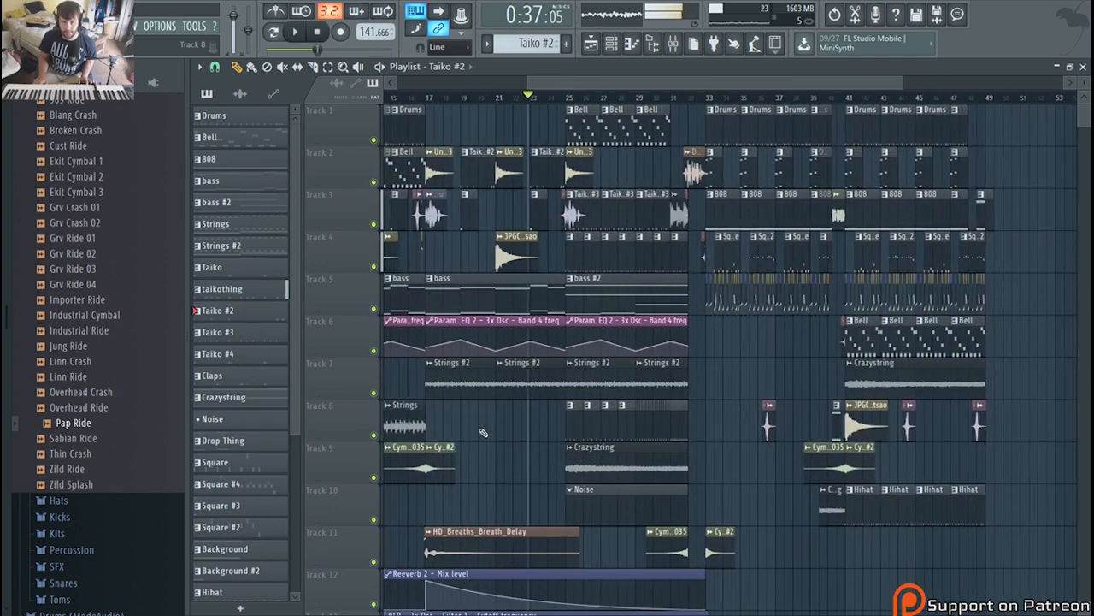
double_click(399, 436)
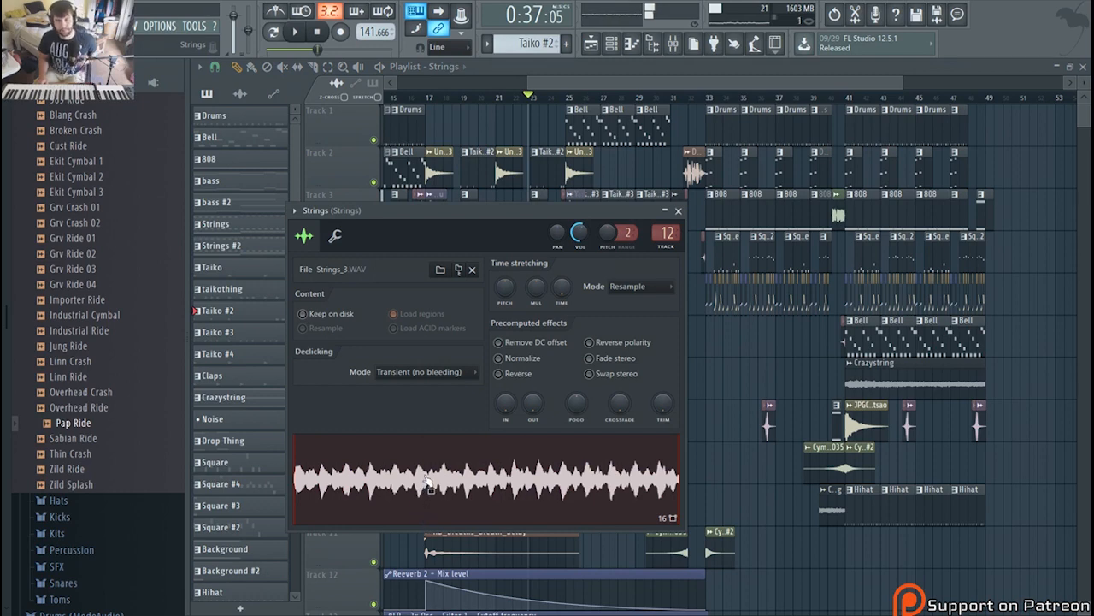
left_click(607, 47)
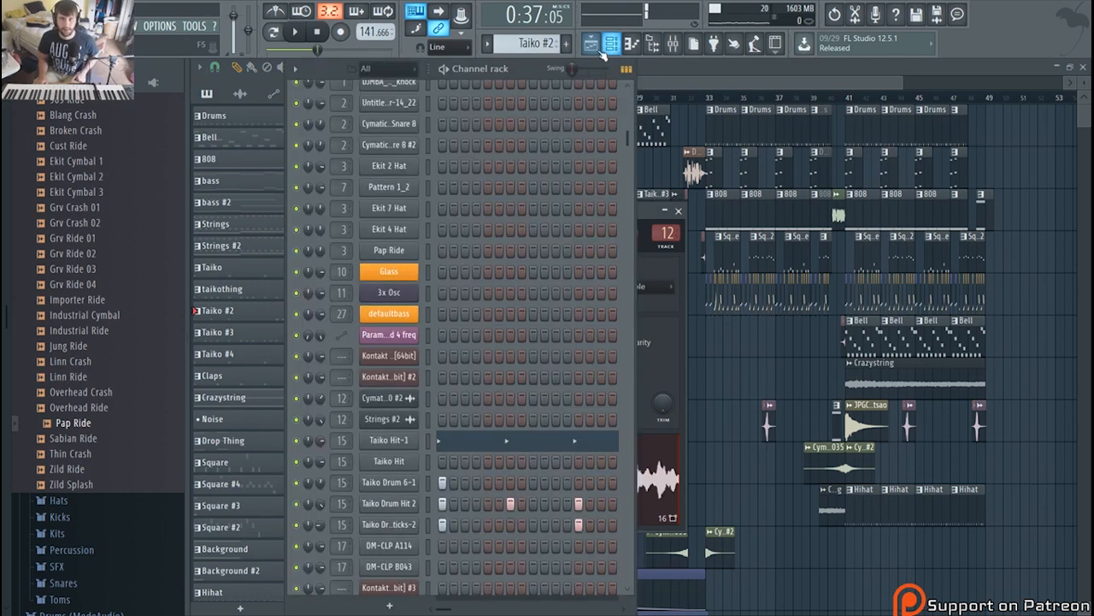
scroll(408, 411, "down", 3)
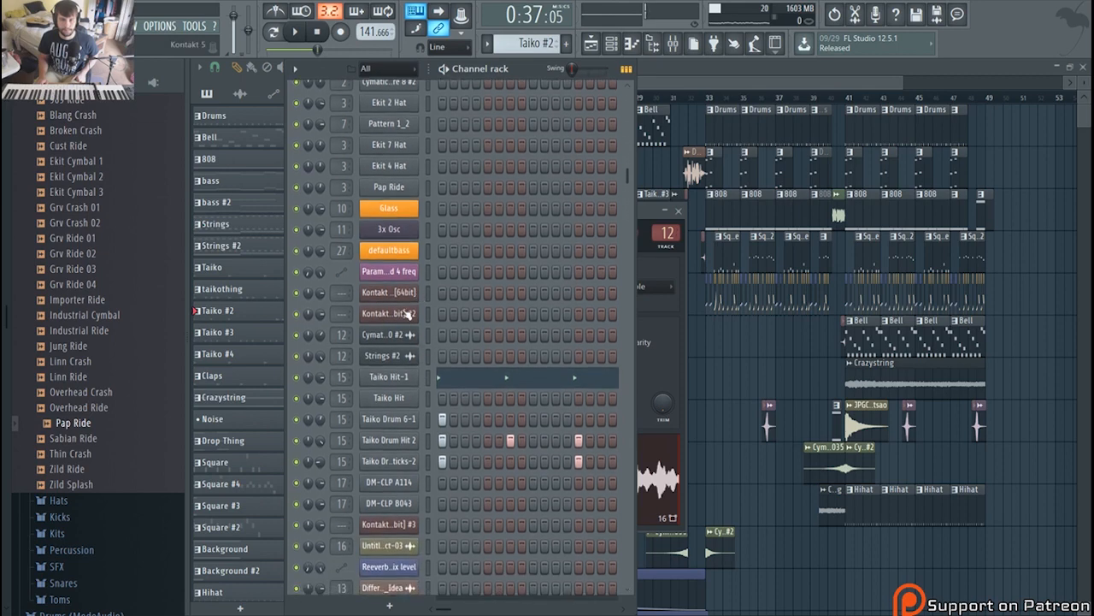
left_click(403, 314)
left_click(395, 362)
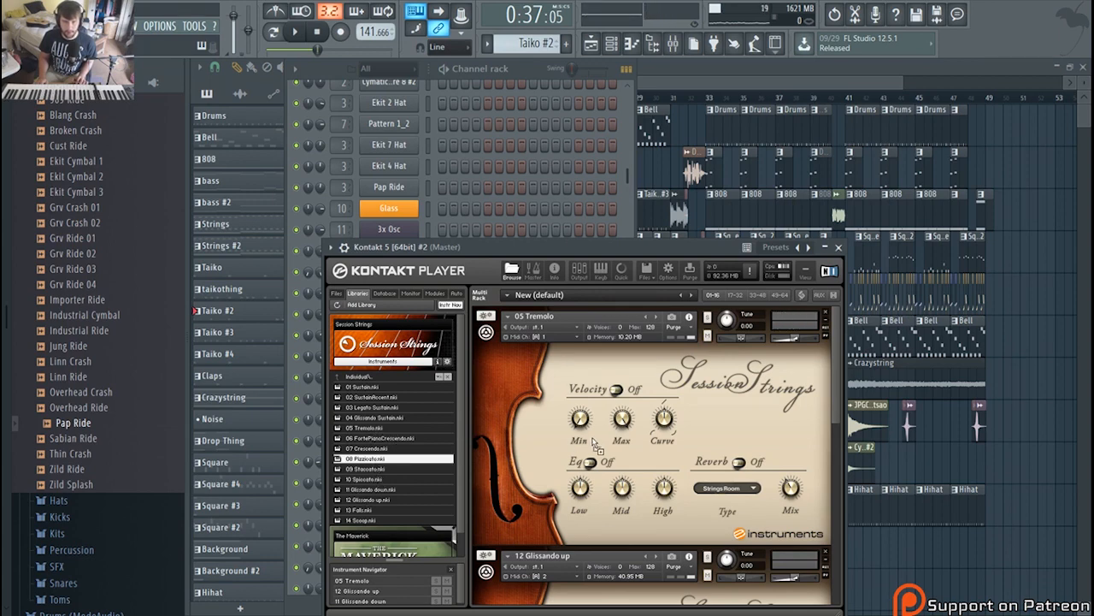
Step: Swap Kontakt's 05 Tremolo instrument for 08 Pizzicato, replace that with 09 Staccato, and return to the playlist
left_click_drag(596, 444, 601, 441)
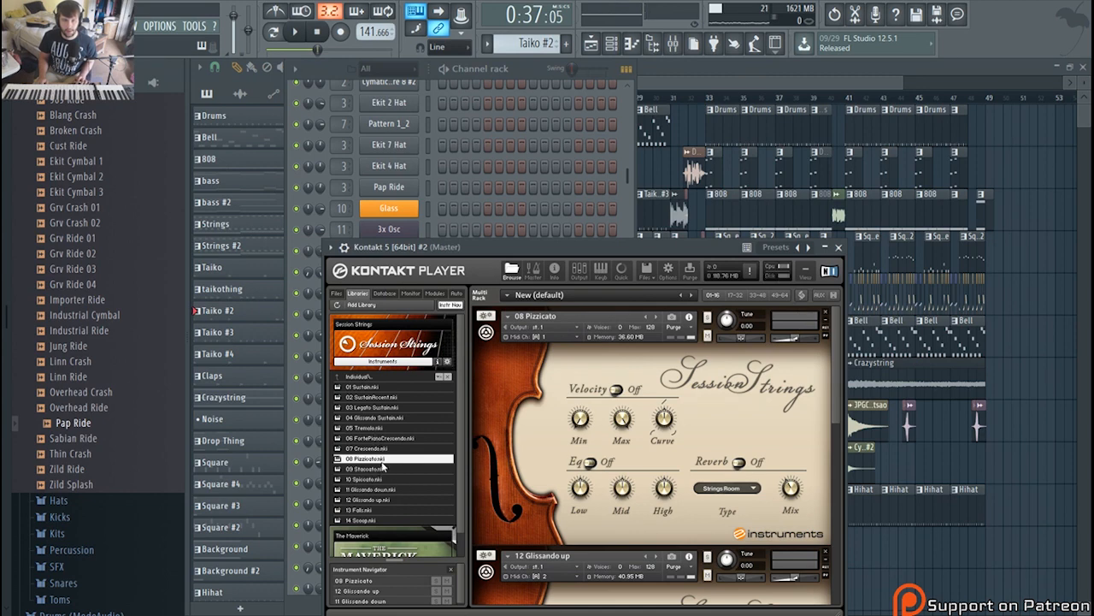
left_click_drag(377, 470, 557, 461)
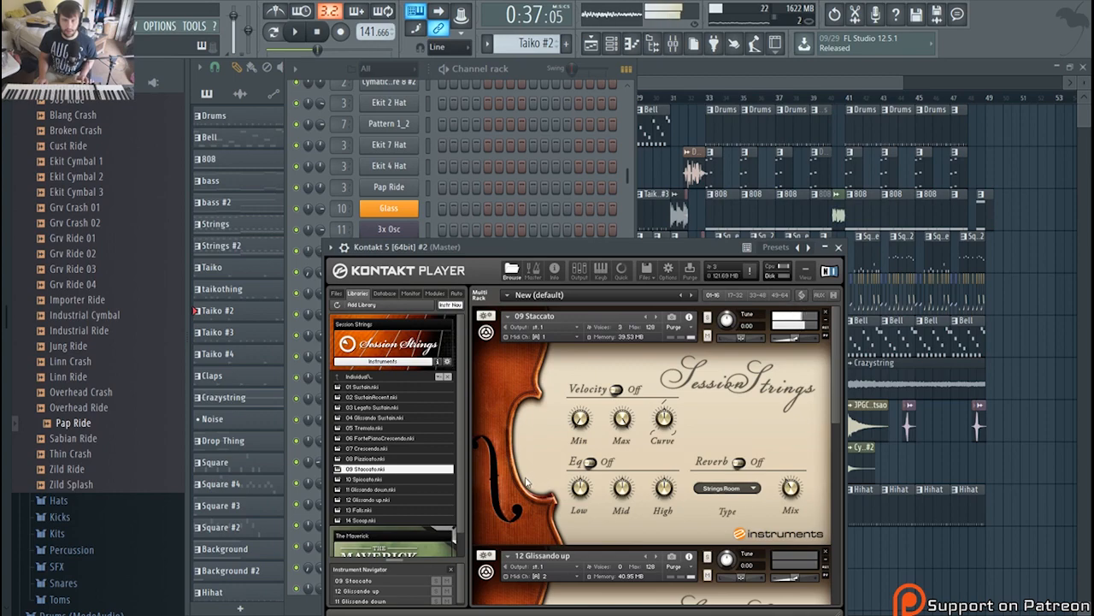
left_click(671, 68)
scroll(465, 420, "up", 4)
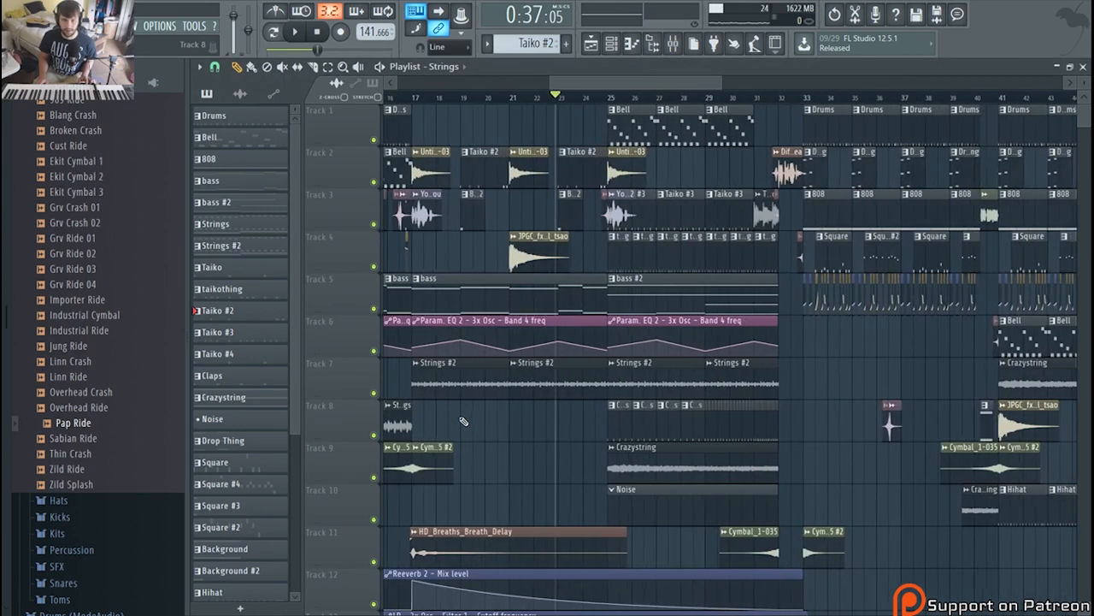
Step: Check the Strings clip's sampler settings on Track 8, and play from bar 21 with Track 7's Strings #2 temporarily soloed
left_click_drag(637, 82, 591, 82)
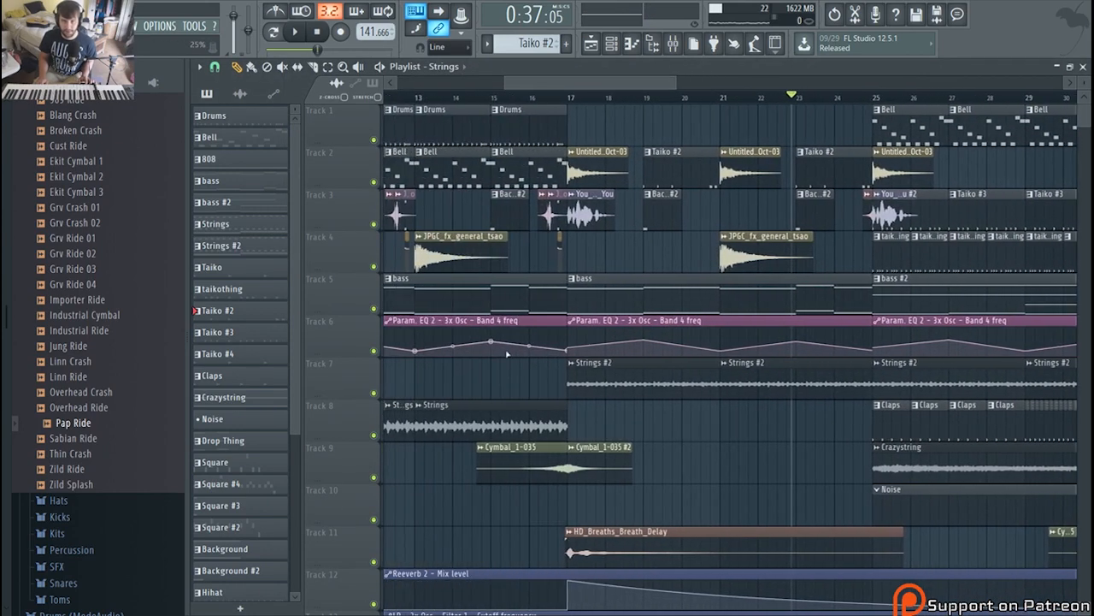
double_click(475, 410)
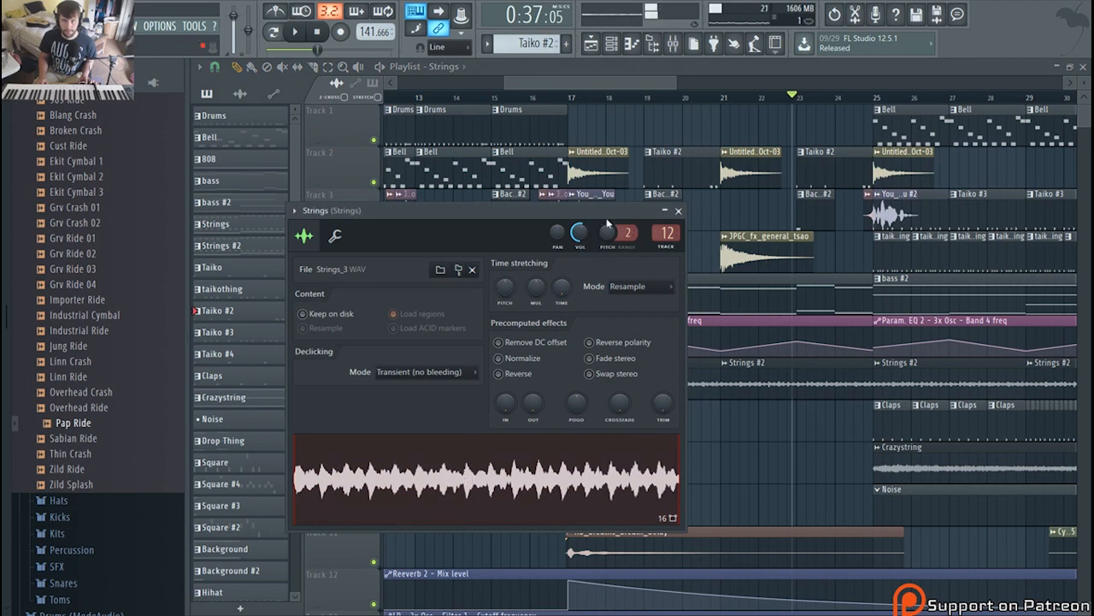
left_click_drag(616, 83, 697, 88)
left_click(603, 98)
key("space")
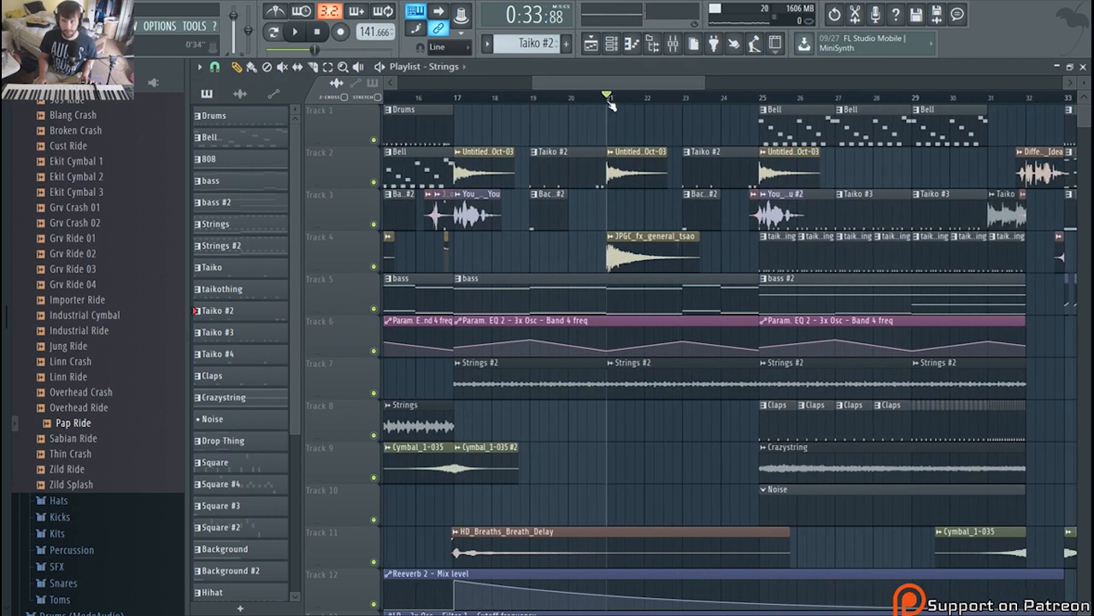
left_click(373, 394, "ctrl")
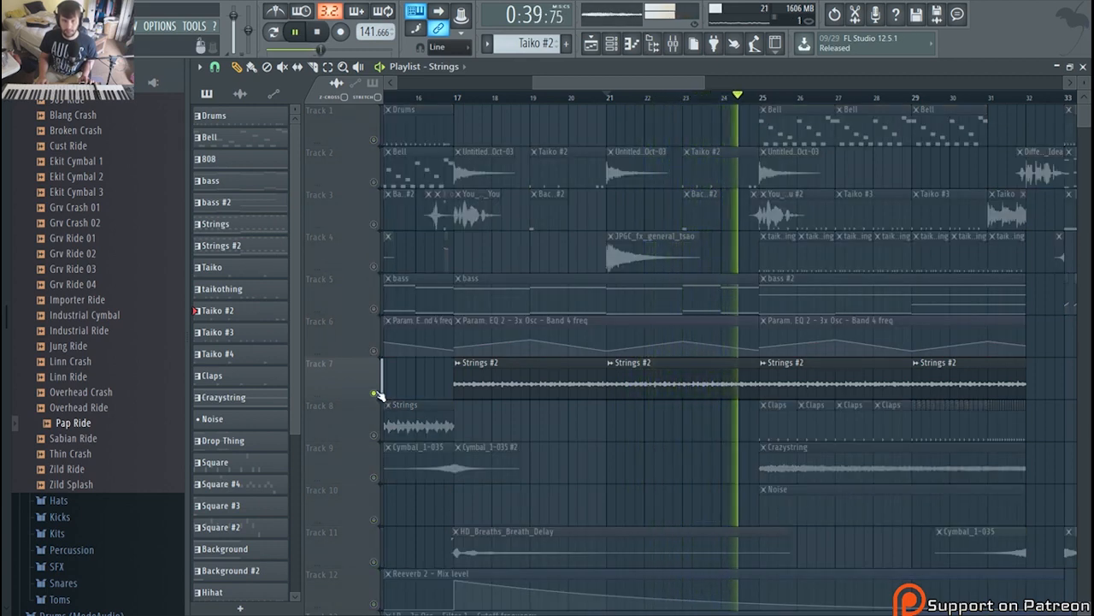
left_click(374, 394, "ctrl")
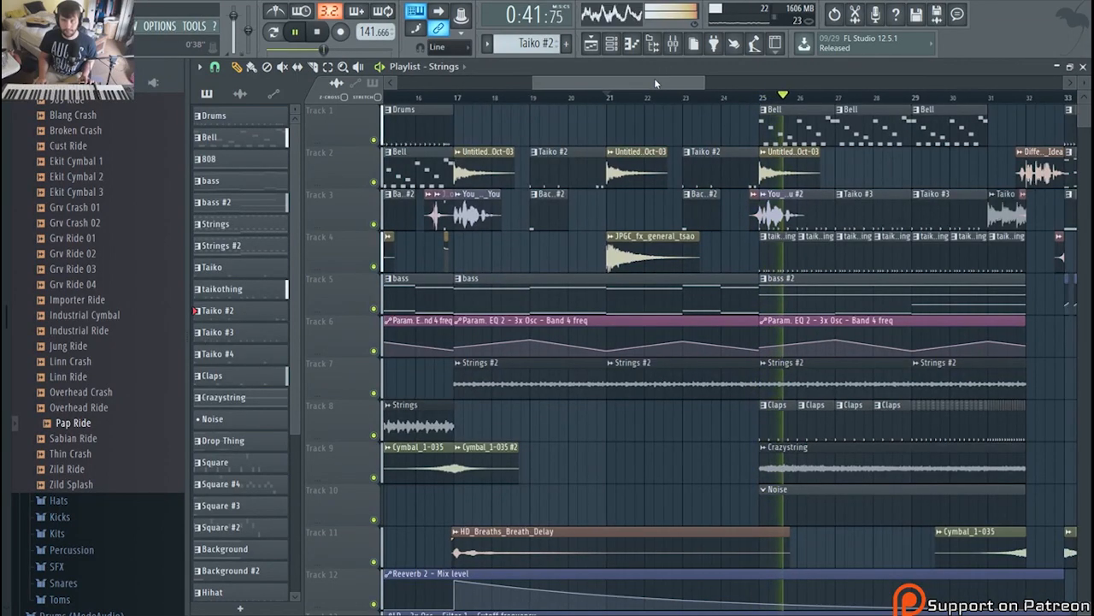
Step: Inspect the Crazystring clip's sampler settings on Track 9, play briefly from bar 21 and stop, and view the automation tracks below
left_click_drag(654, 80, 703, 95)
scroll(701, 191, "down", 4)
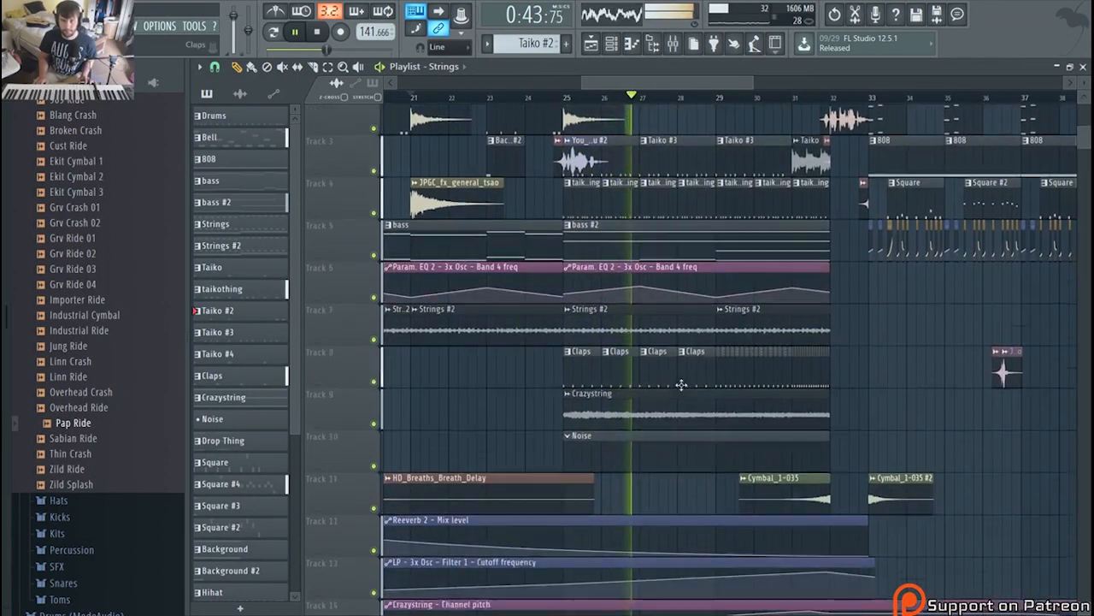
key("space")
double_click(643, 345)
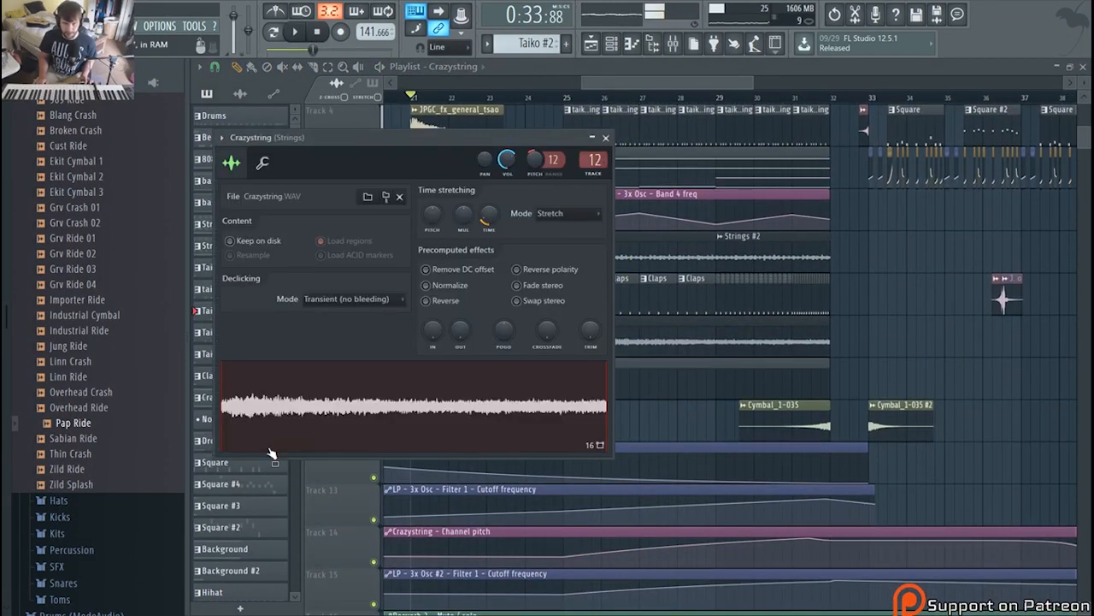
left_click(601, 69)
key("space")
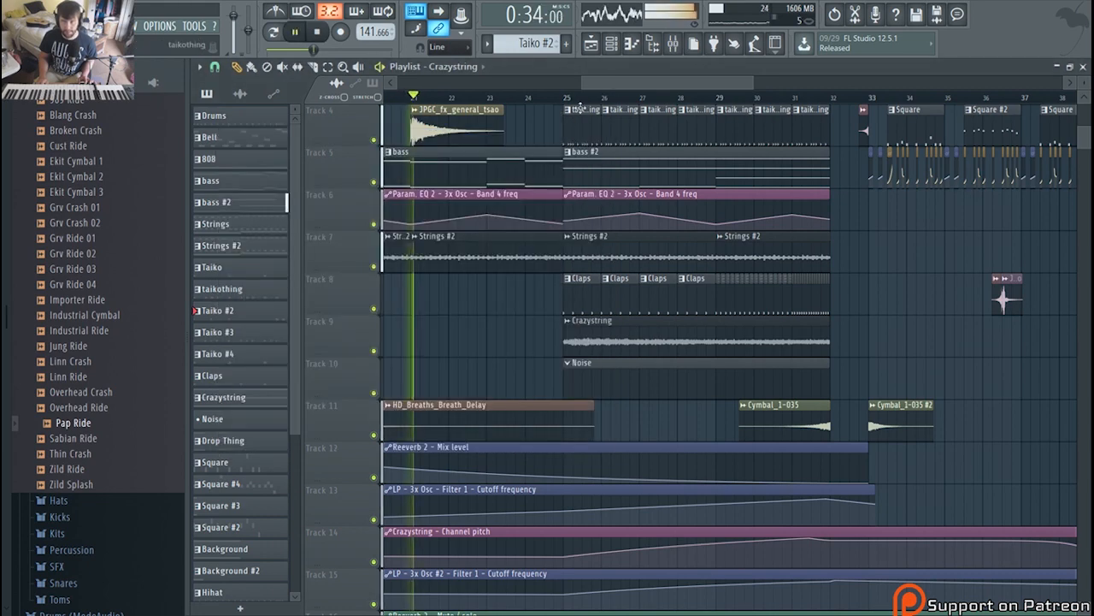
key("space")
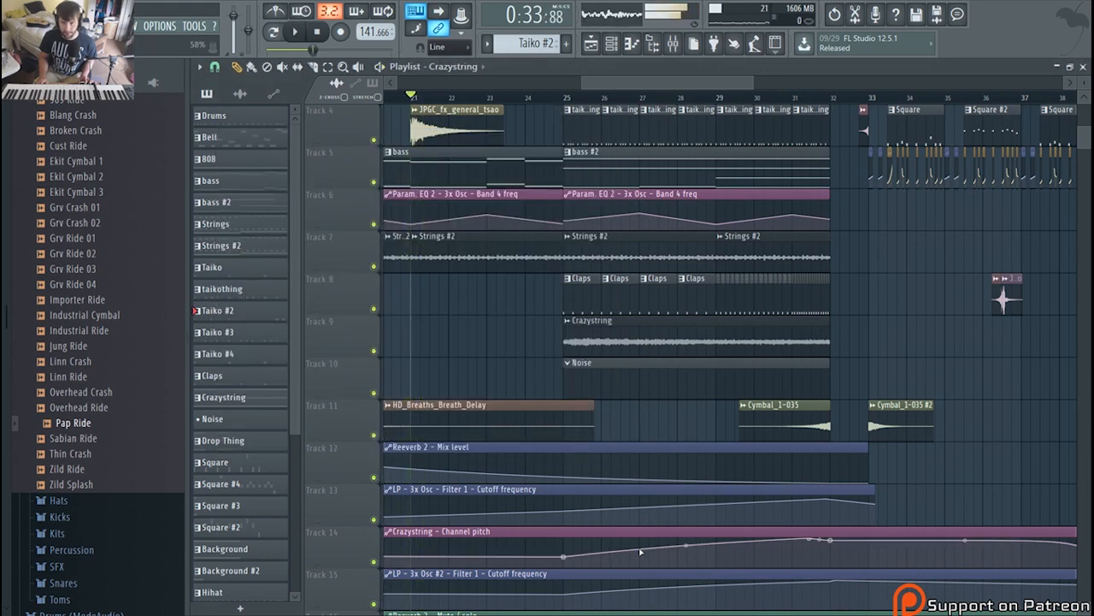
scroll(640, 552, "down", 1)
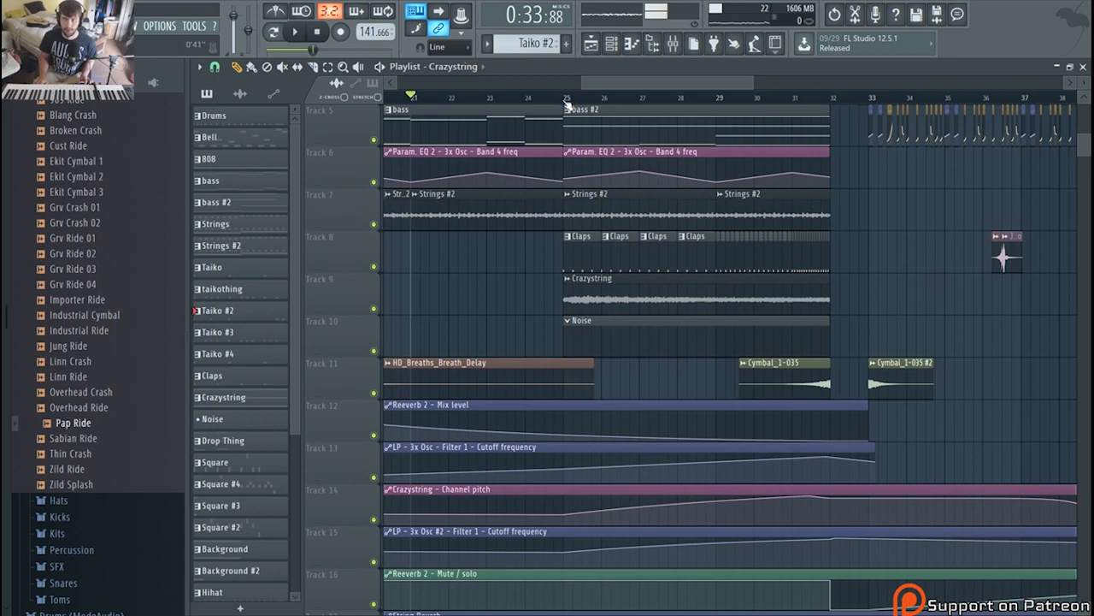
Step: Play from bar 25 with only Track 9's Crazystring and Track 14's Channel pitch automation active, then restore all tracks and stop
left_click(565, 97)
key("space")
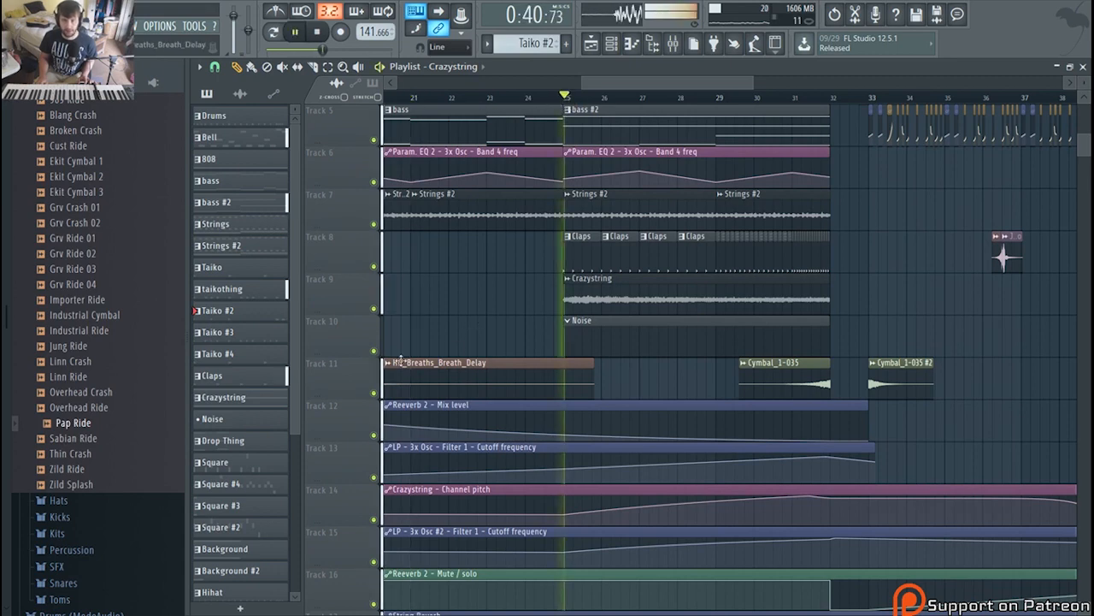
right_click(374, 308)
left_click(373, 519)
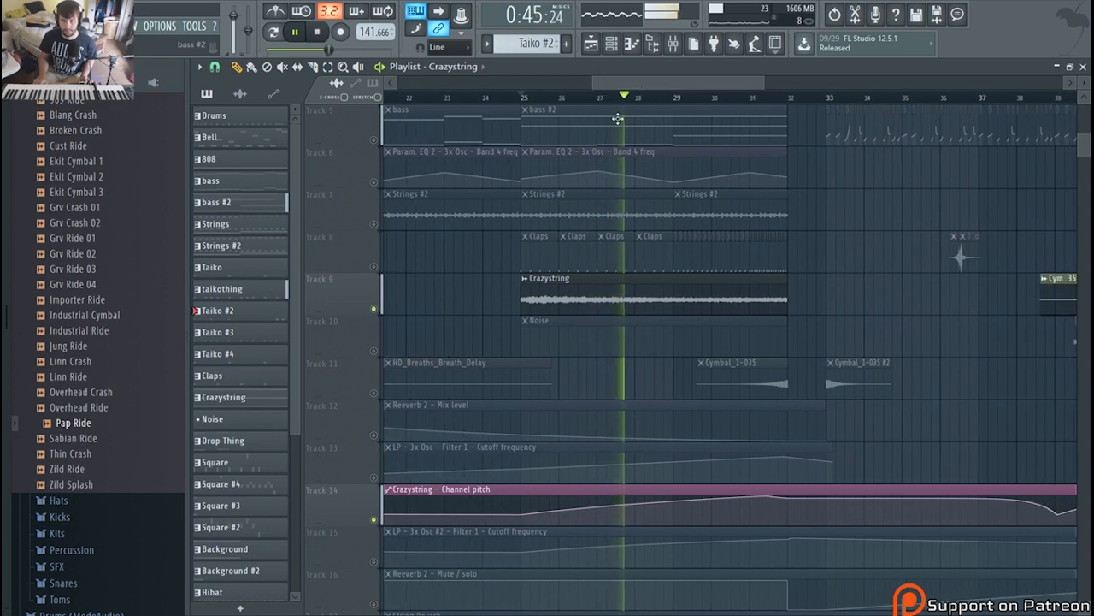
scroll(427, 351, "up", 1)
scroll(427, 352, "up", 1)
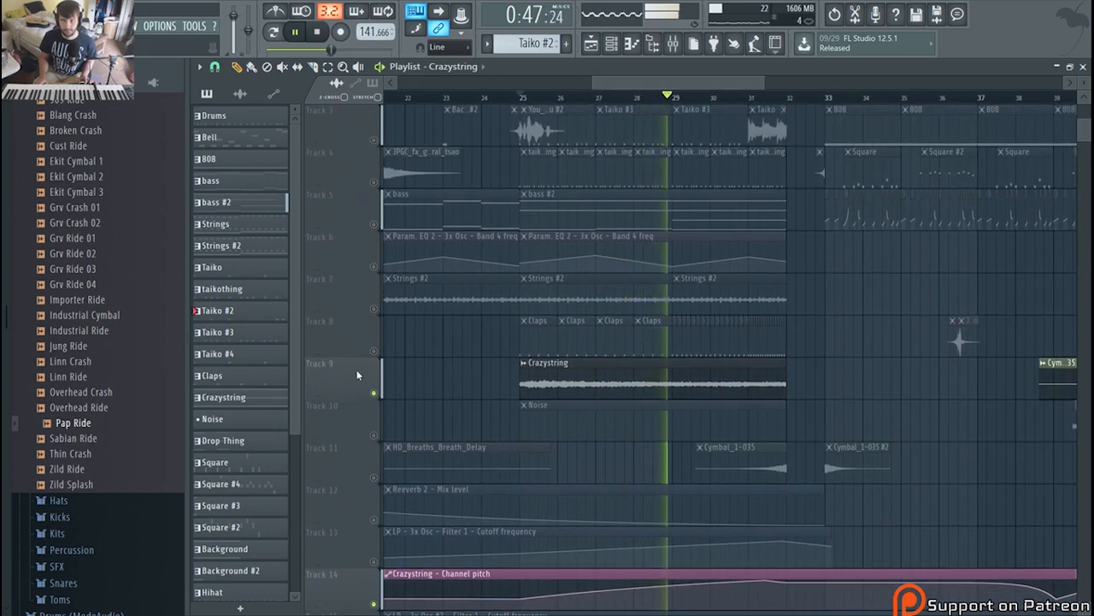
right_click(377, 395)
right_click(377, 395)
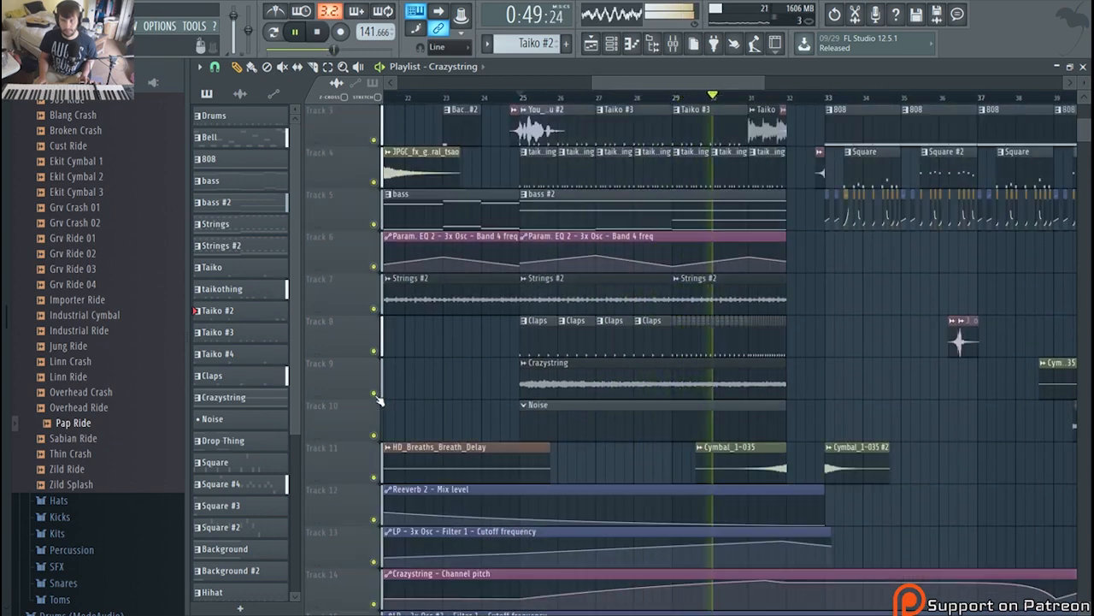
key("space")
Step: Play the taikothing pattern's Taiko Drum Sticks-2 notes in the piano roll, then stop and return to the playlist
scroll(542, 297, "up", 2)
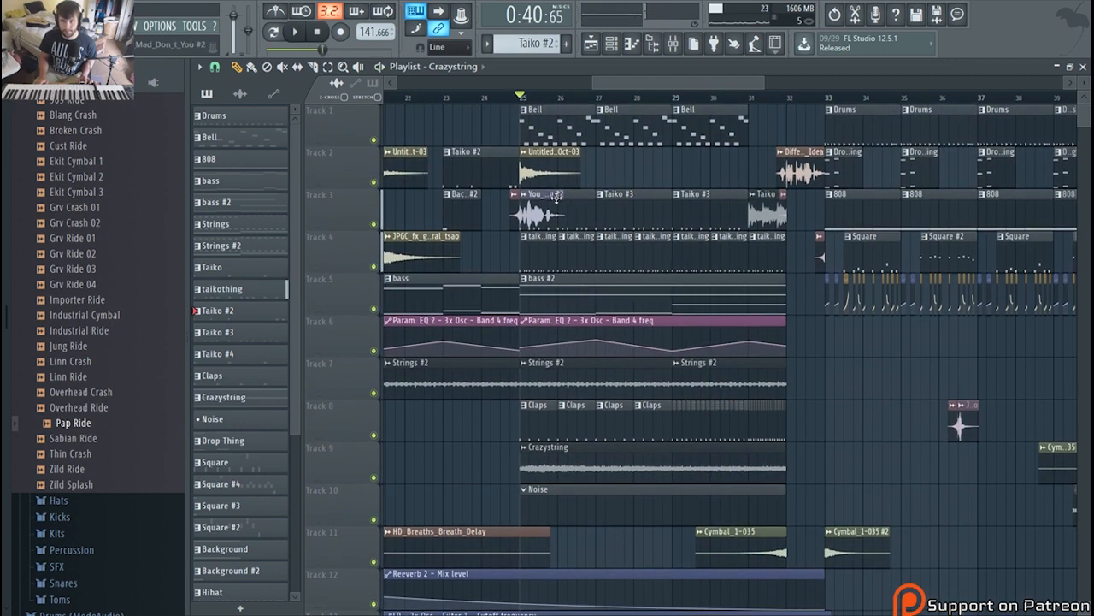
scroll(570, 238, "up", 3)
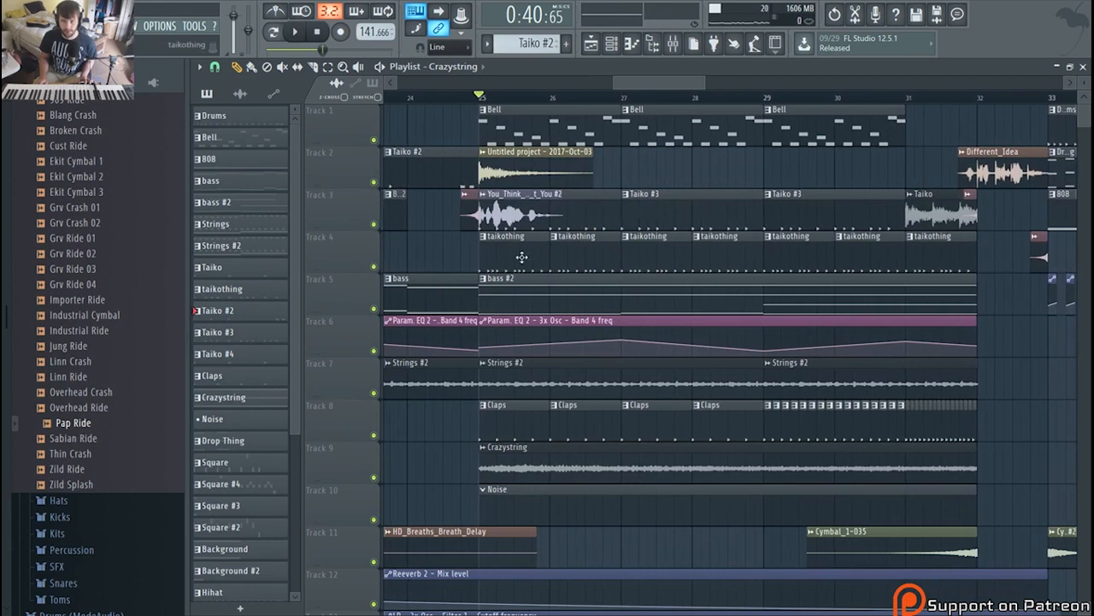
double_click(521, 256)
left_click(291, 32)
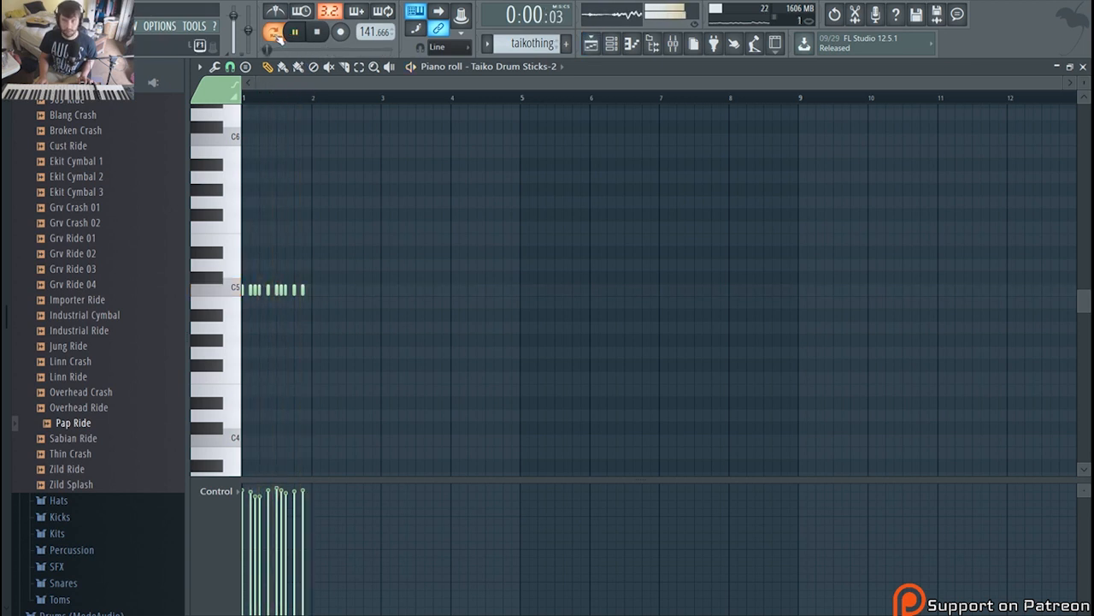
key("space")
left_click(598, 52)
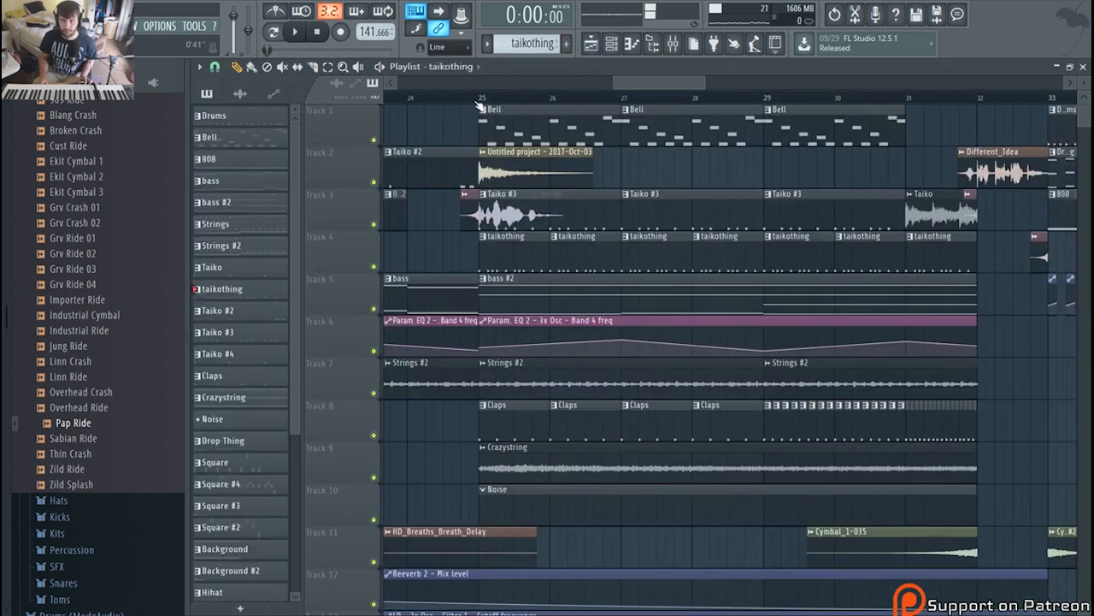
Step: Play the song from bar 25 through the drop at bar 33 up to about bar 41, then stop
key("space")
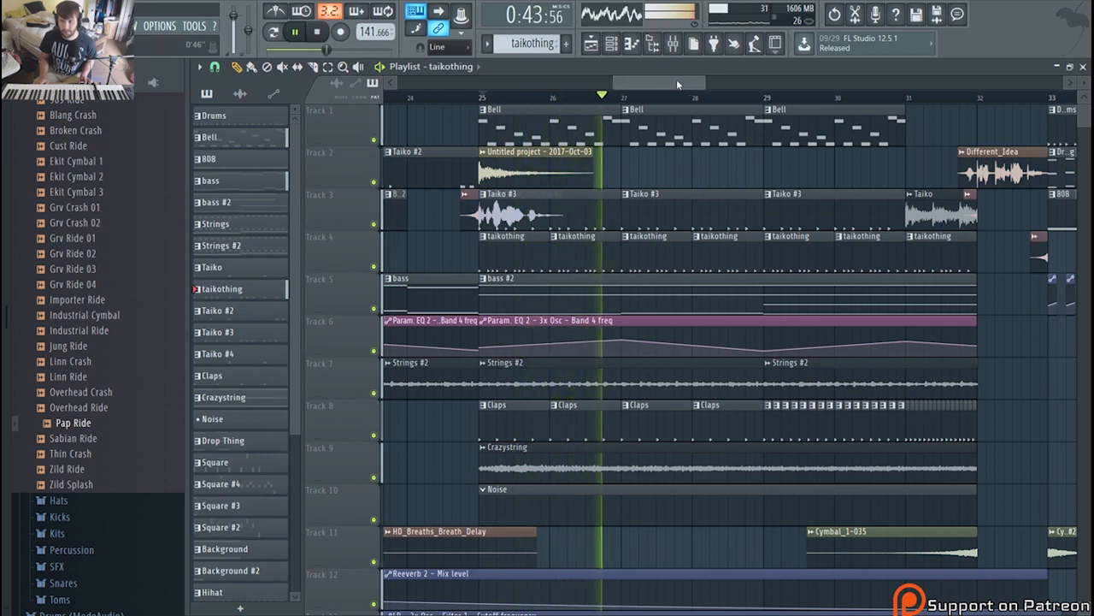
scroll(721, 81, "down", 4)
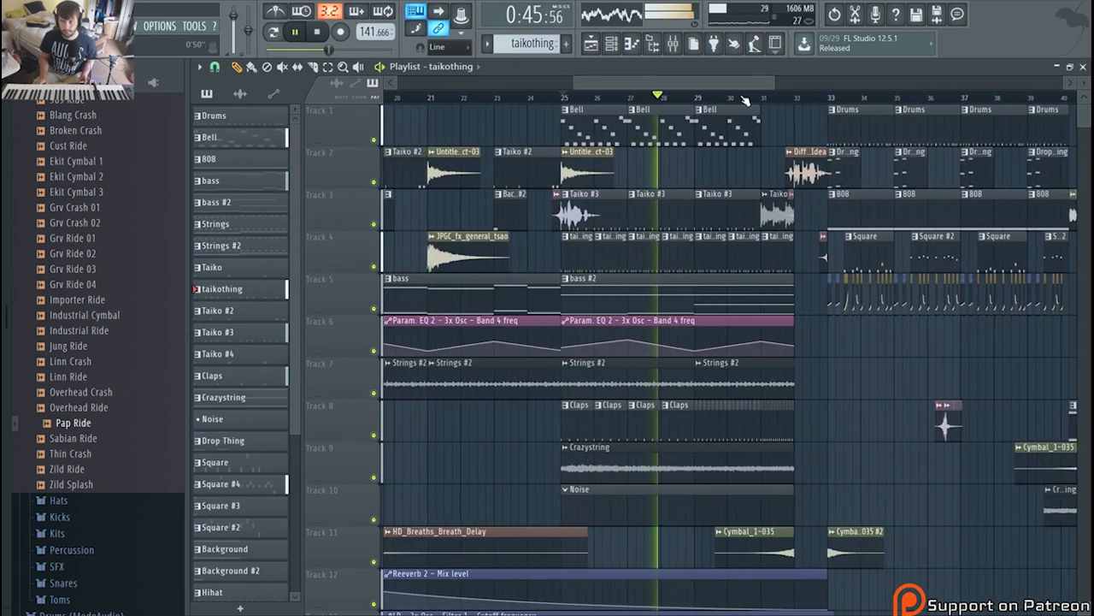
left_click_drag(721, 81, 772, 94)
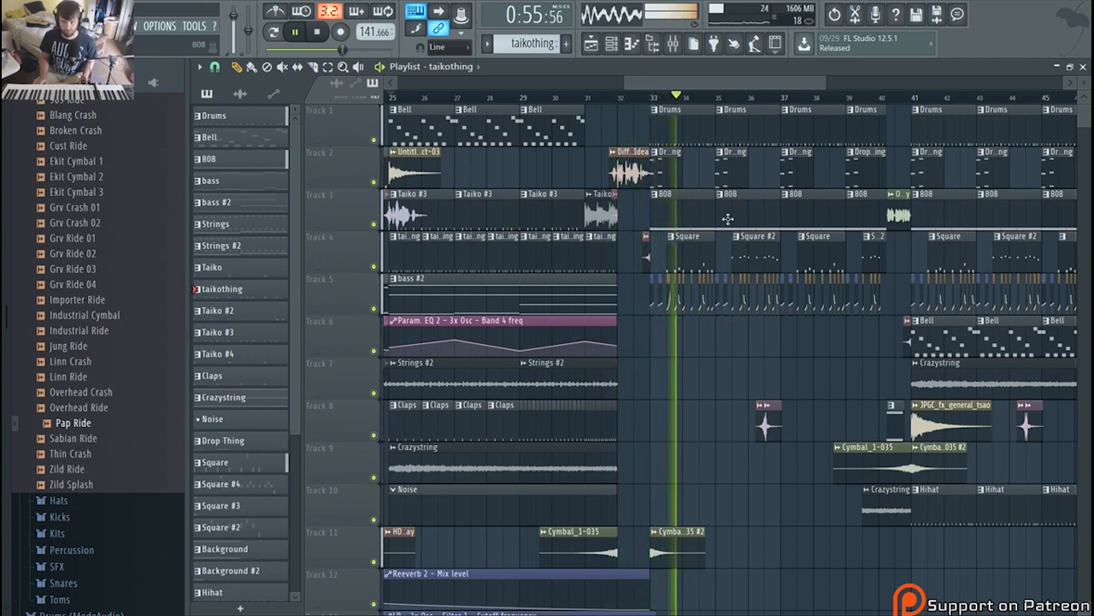
left_click_drag(723, 83, 766, 89)
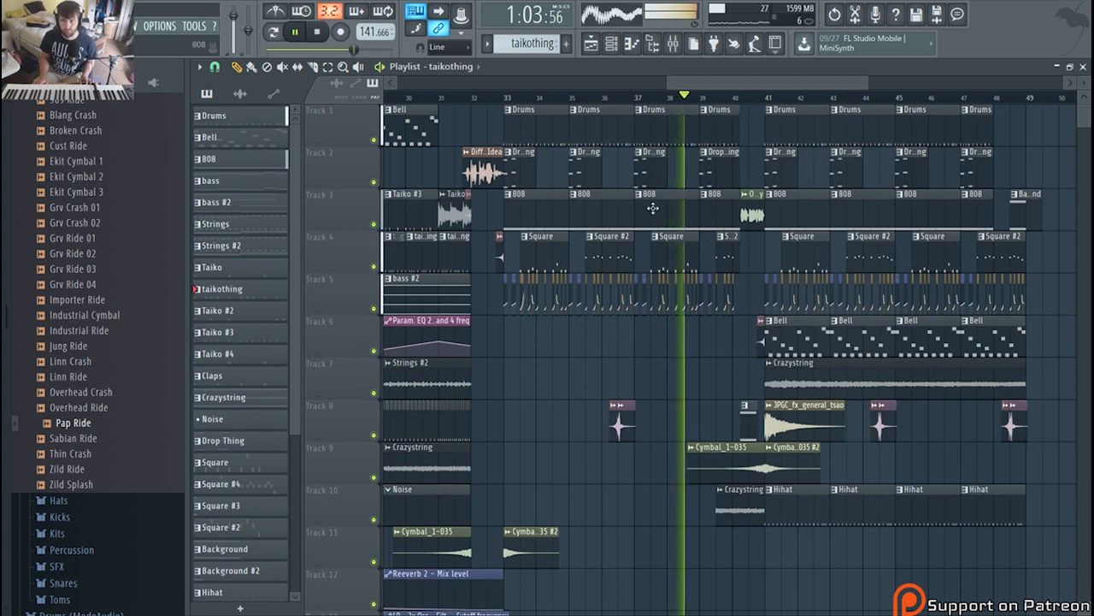
scroll(530, 288, "up", 3, "ctrl")
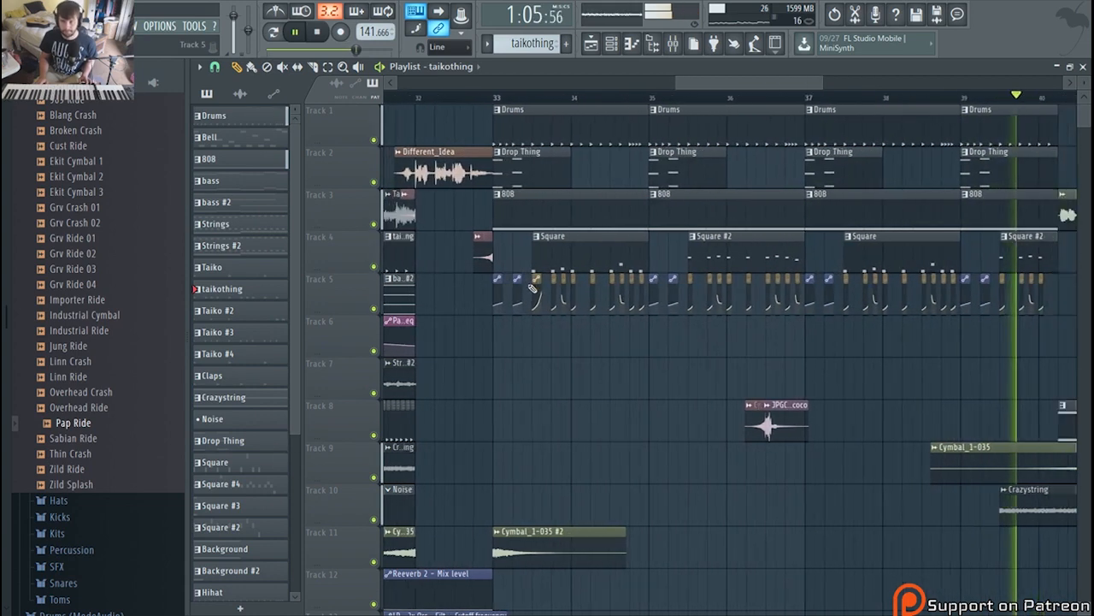
scroll(531, 288, "down", 3, "ctrl")
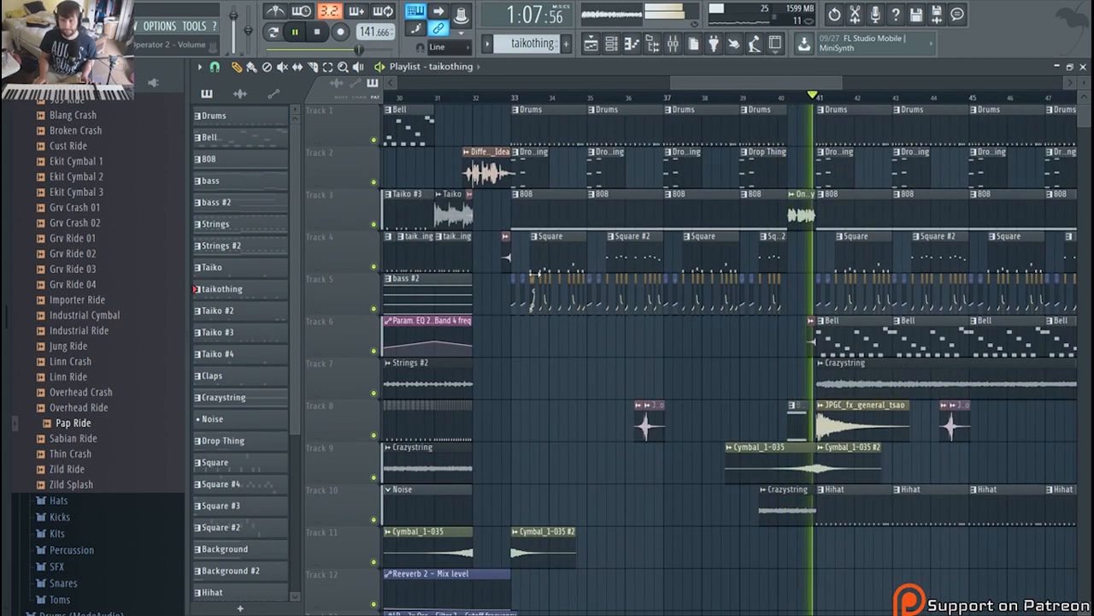
key("space")
Step: Place the song position at bar 33, then open the Drop Thing pattern in the piano roll and play it
scroll(482, 101, "up", 3)
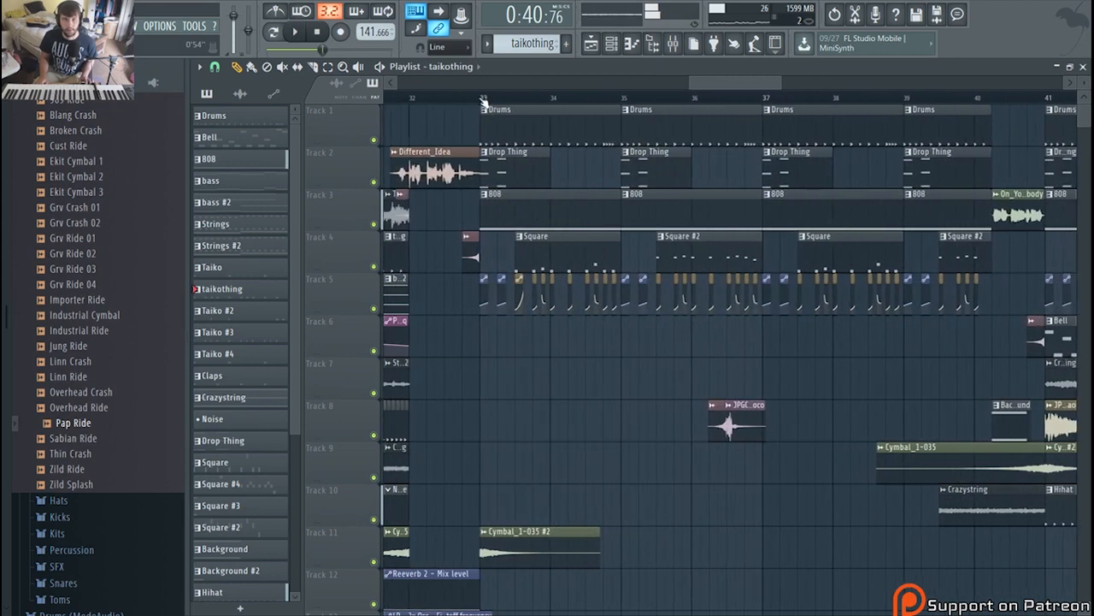
left_click(483, 100)
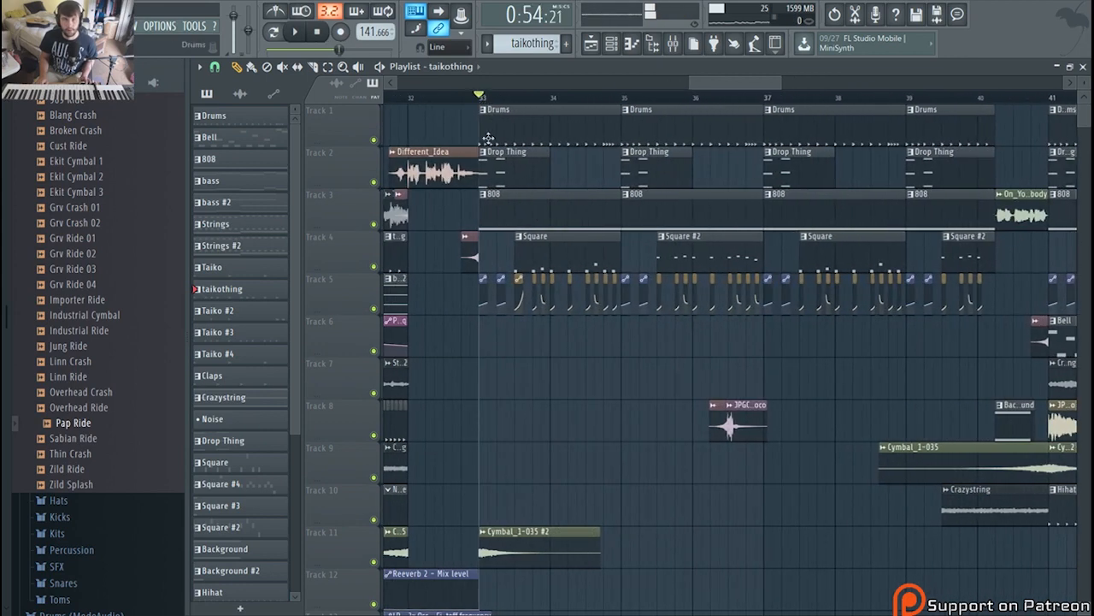
double_click(497, 172)
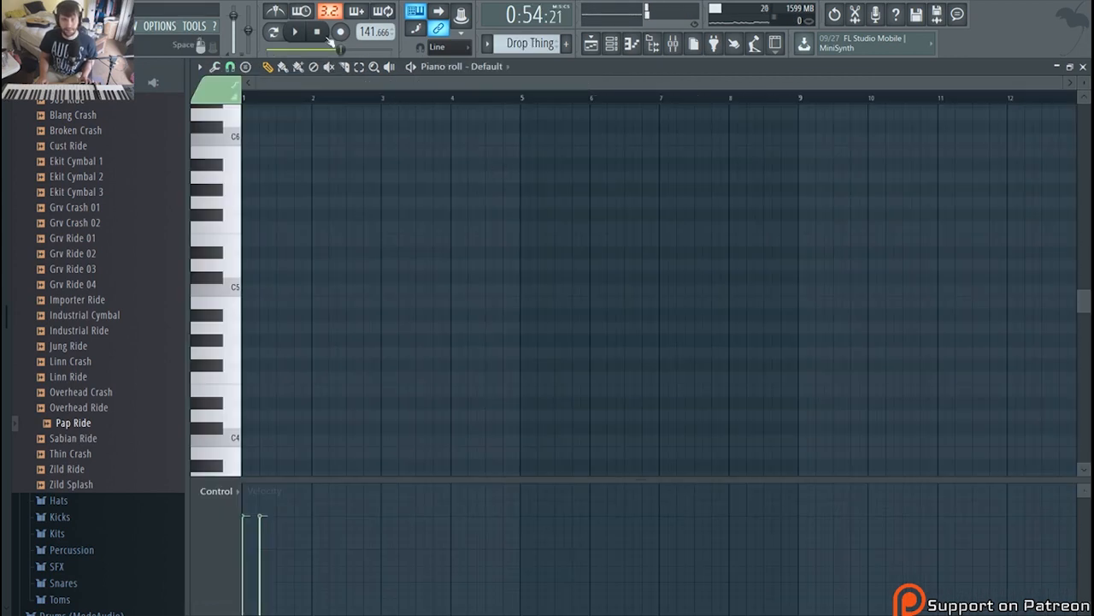
key("space")
Step: Stop playback, then open the Default Sytrus instrument from the channel rack and examine its operator 1 settings
left_click(612, 45)
key("space")
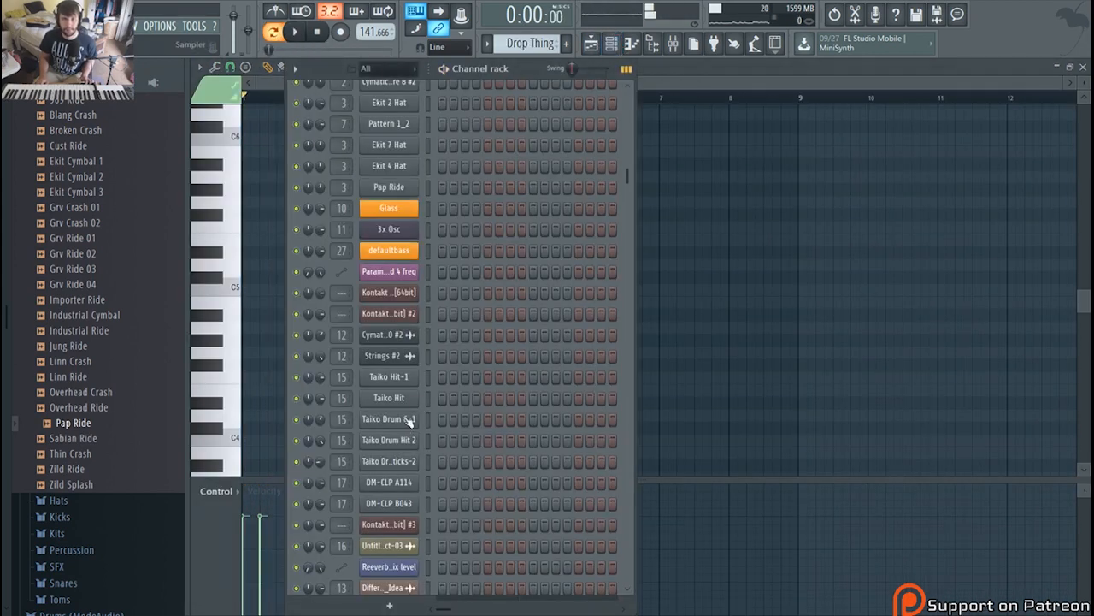
scroll(439, 377, "down", 10)
left_click(388, 378)
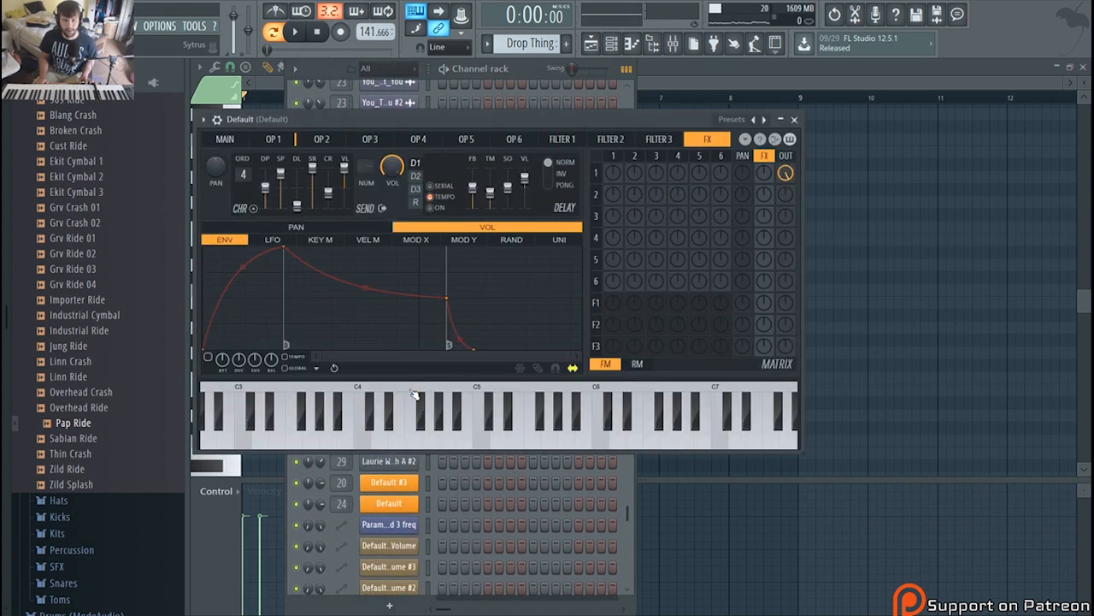
left_click(273, 139)
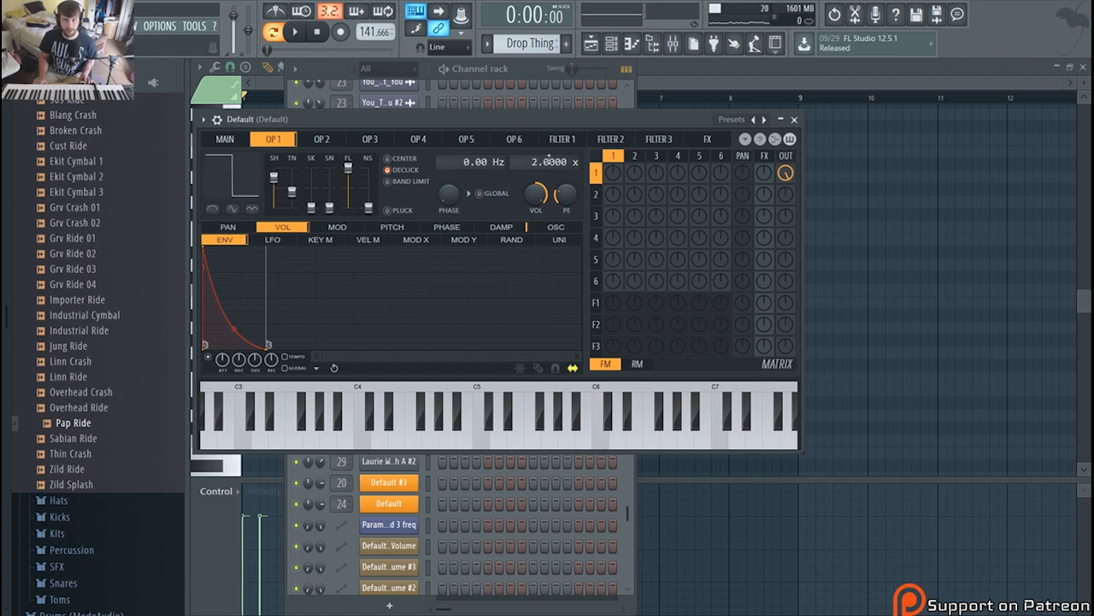
left_click_drag(554, 118, 665, 68)
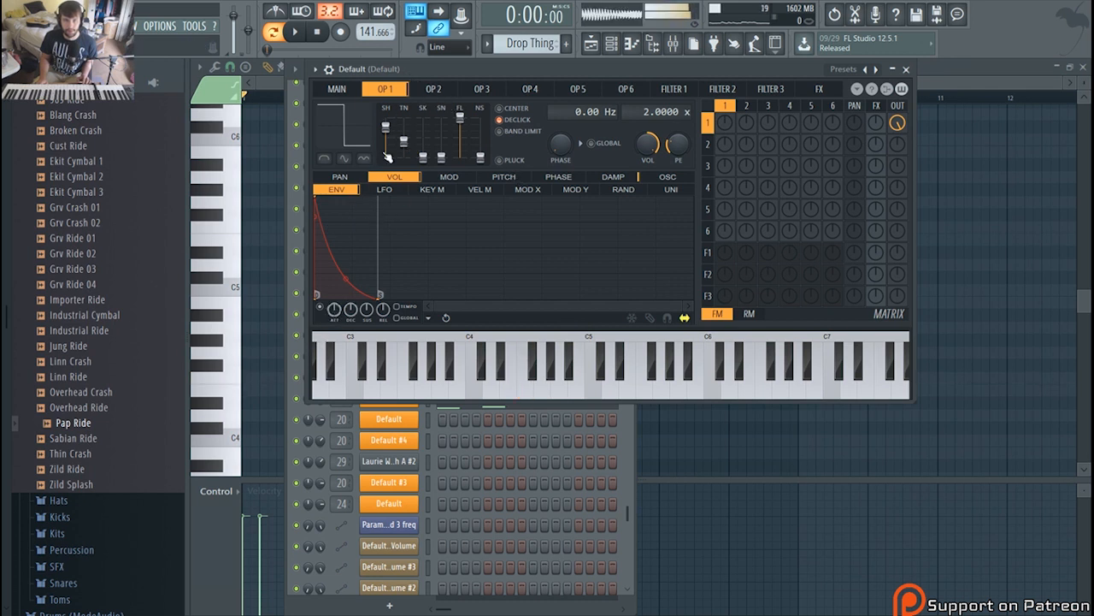
Step: Look over Sytrus's operator 2 and main unison settings, then return to operator 1
left_click(437, 91)
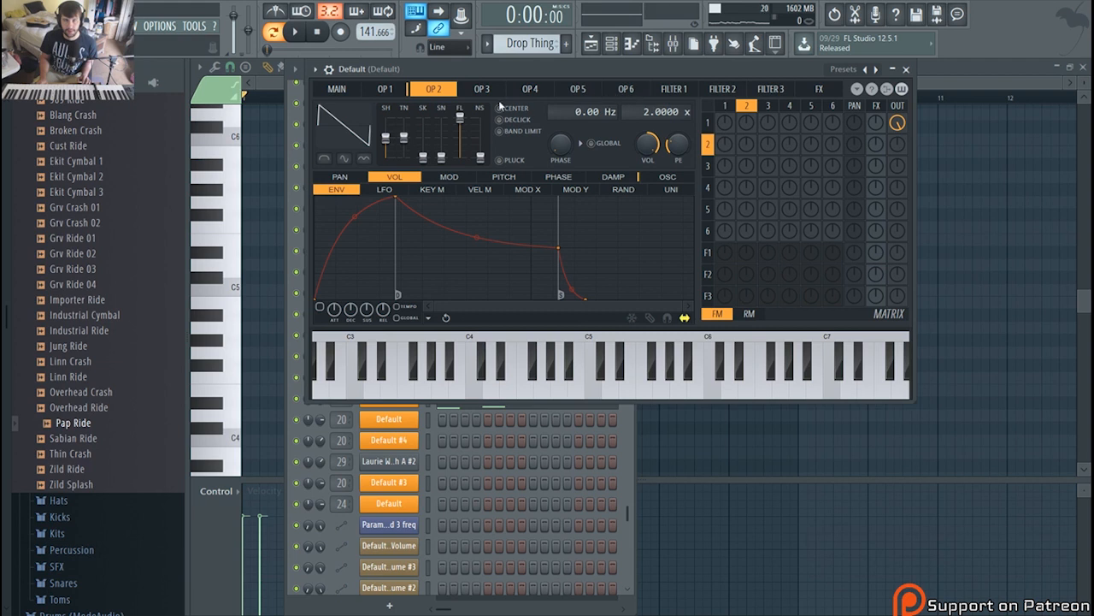
left_click(388, 91)
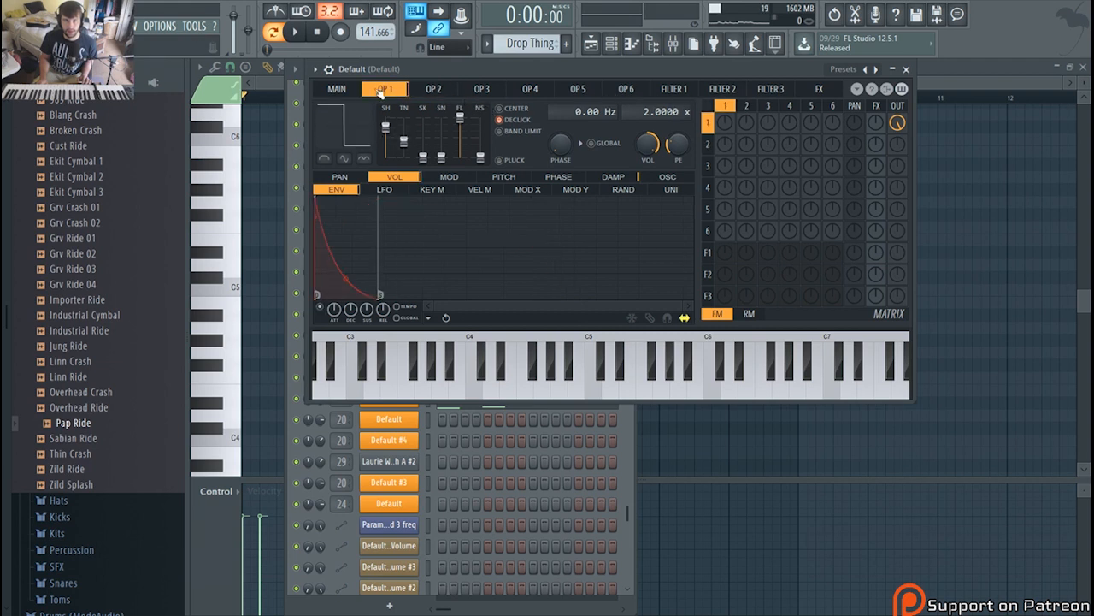
left_click(381, 91)
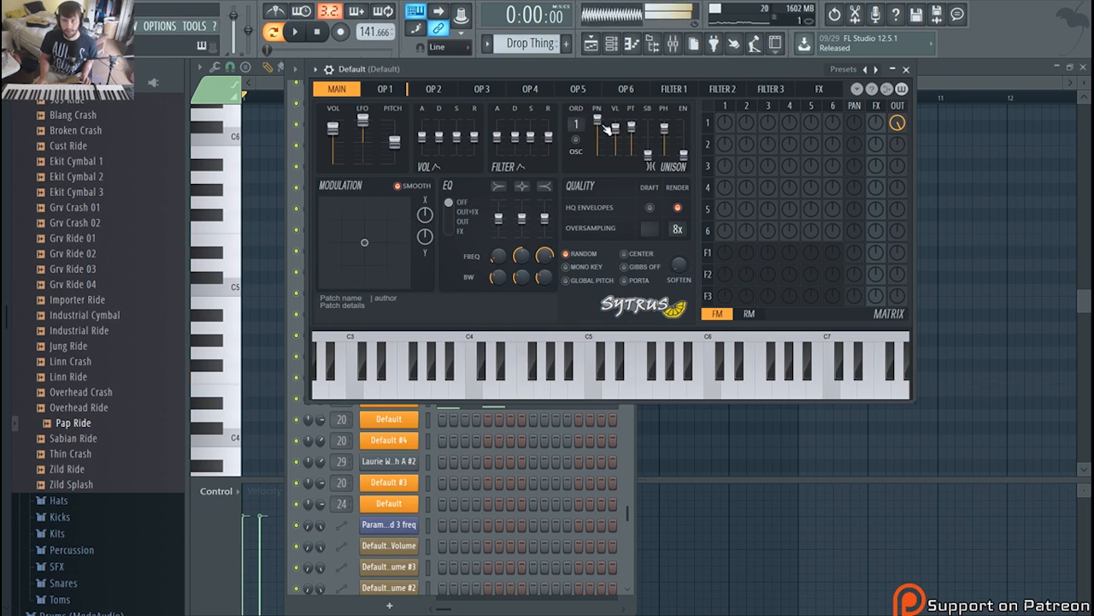
left_click(386, 91)
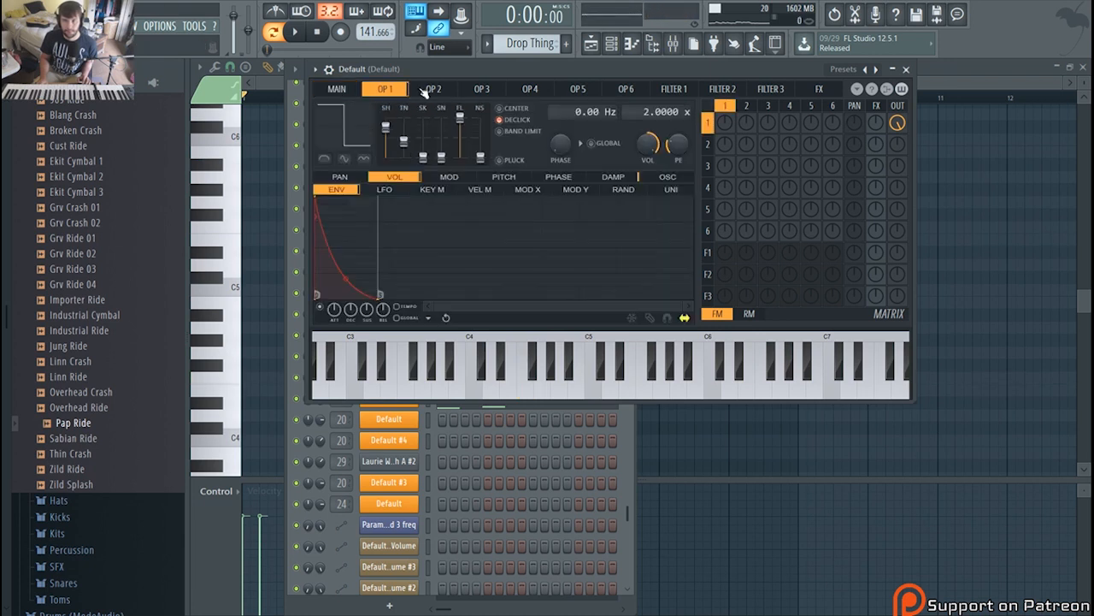
Step: Look at Sytrus's operator 2 settings, then open the Default #2 channel's notes in the piano roll and view the lower octaves
left_click(433, 91)
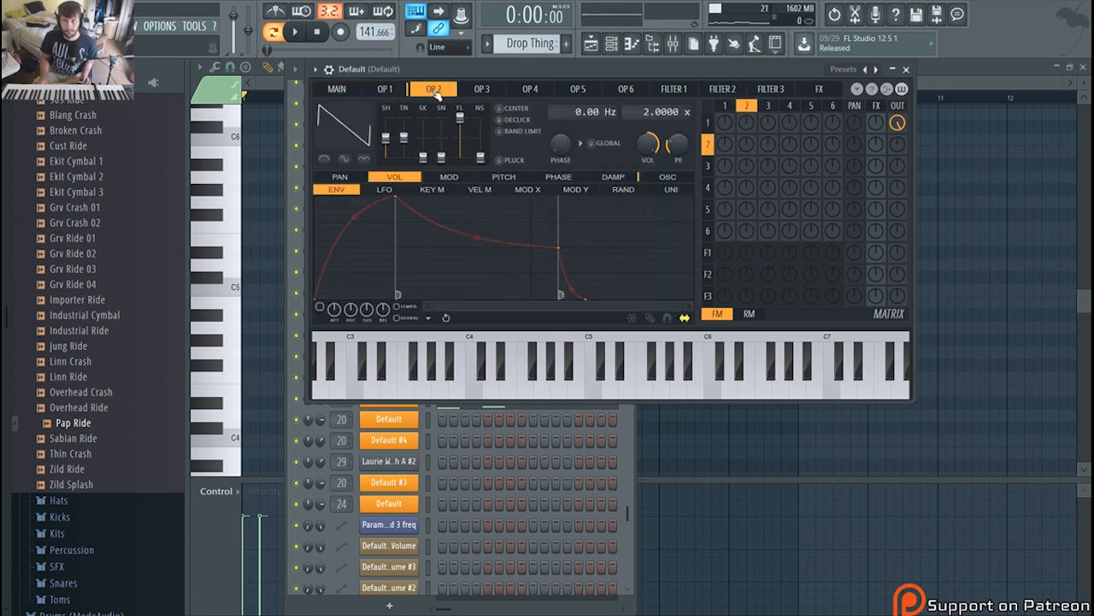
left_click(613, 46)
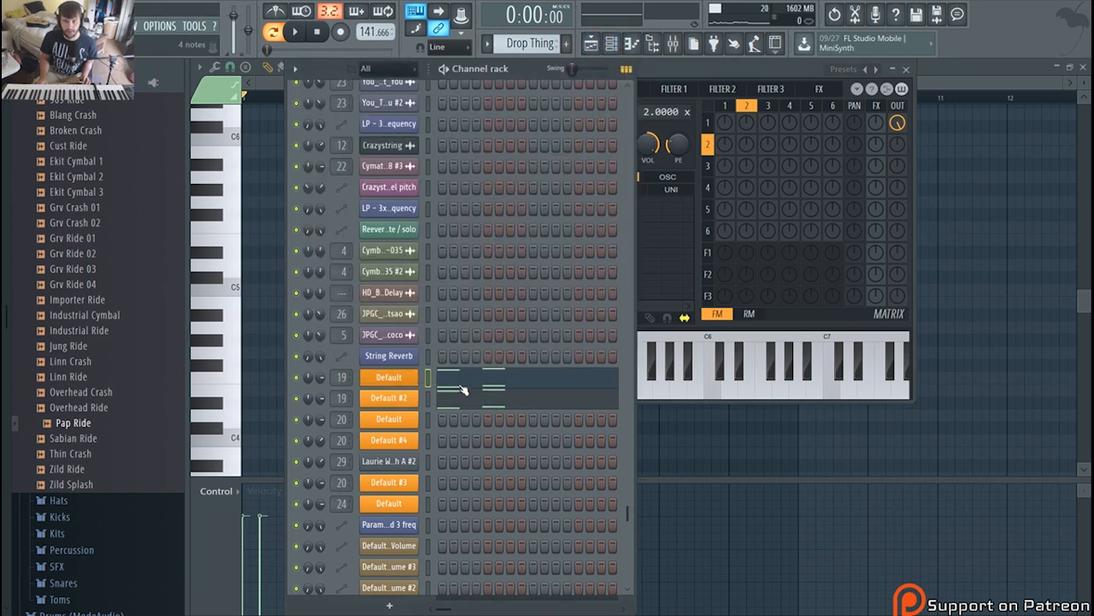
left_click(462, 403)
scroll(427, 351, "down", 10)
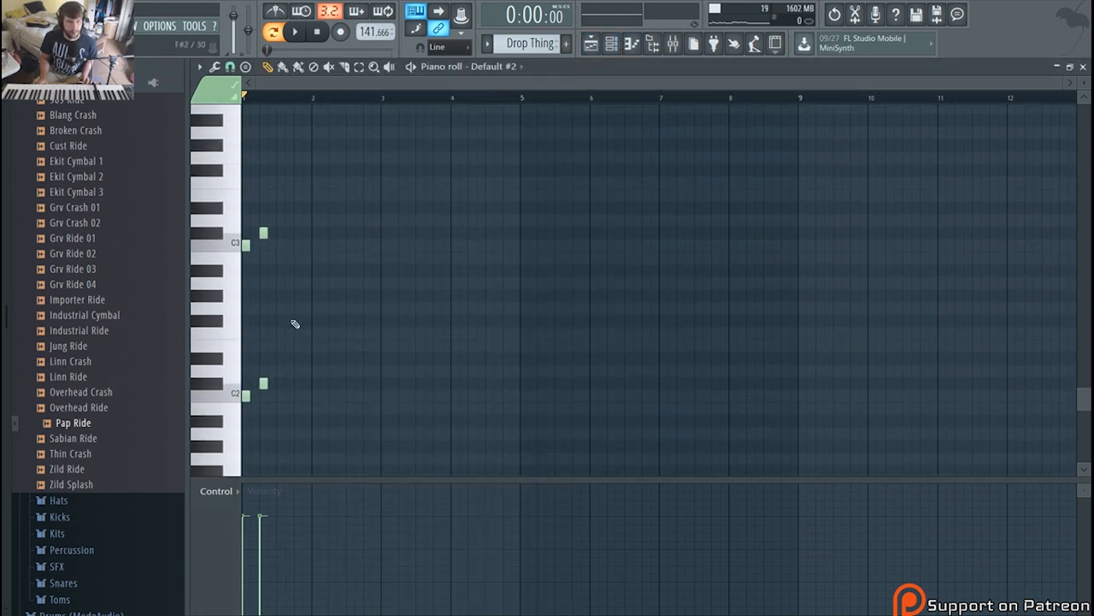
Step: Open the Default #2 Sytrus instrument from the channel rack and examine its operator 1 and main unison settings
left_click(611, 45)
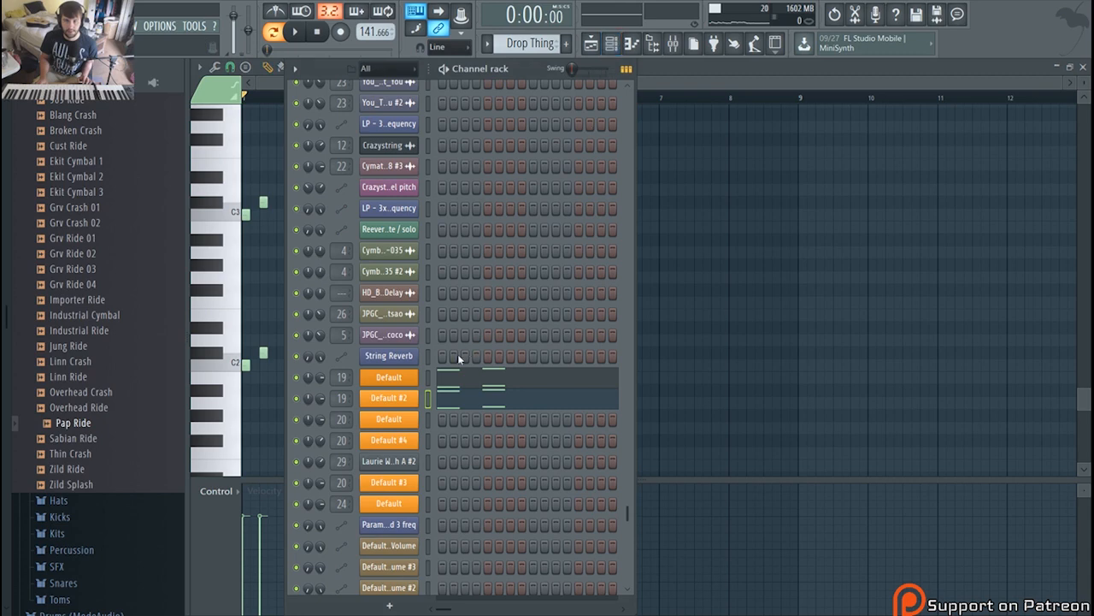
left_click(415, 400)
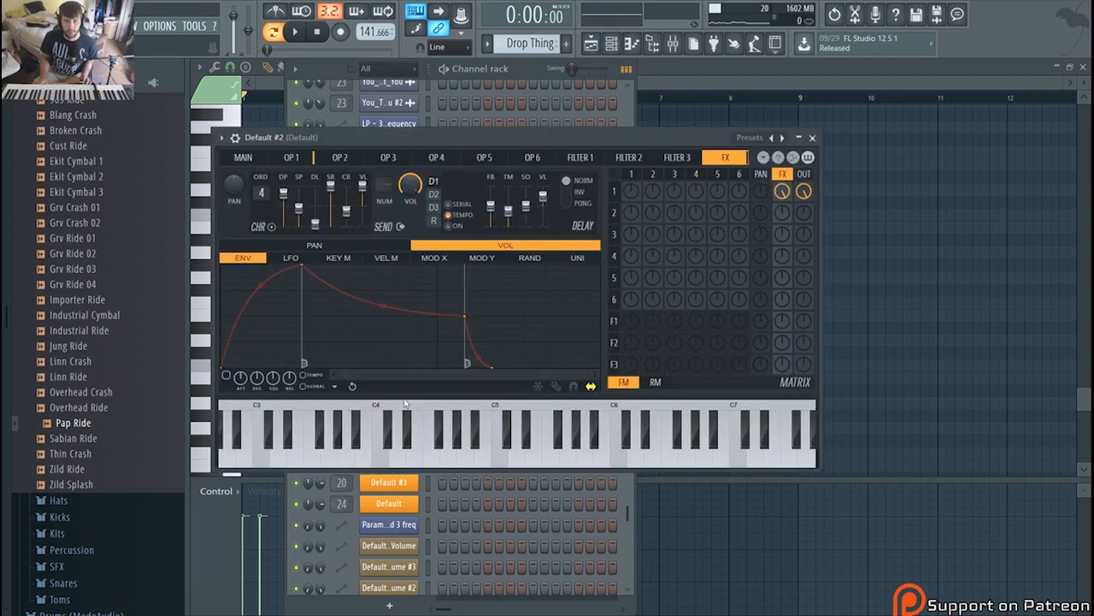
left_click(291, 157)
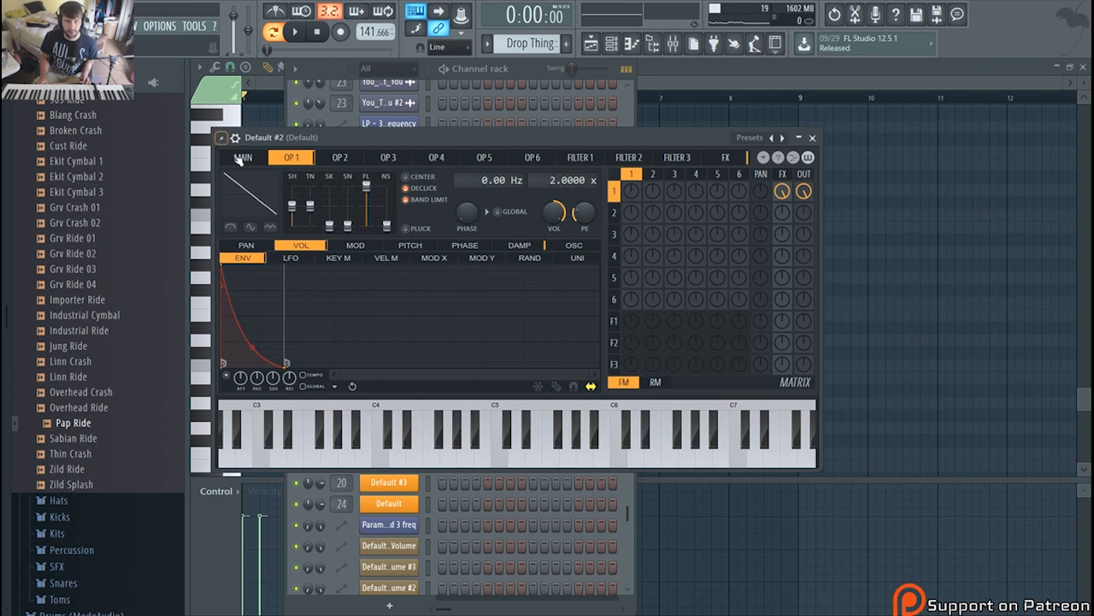
left_click(242, 159)
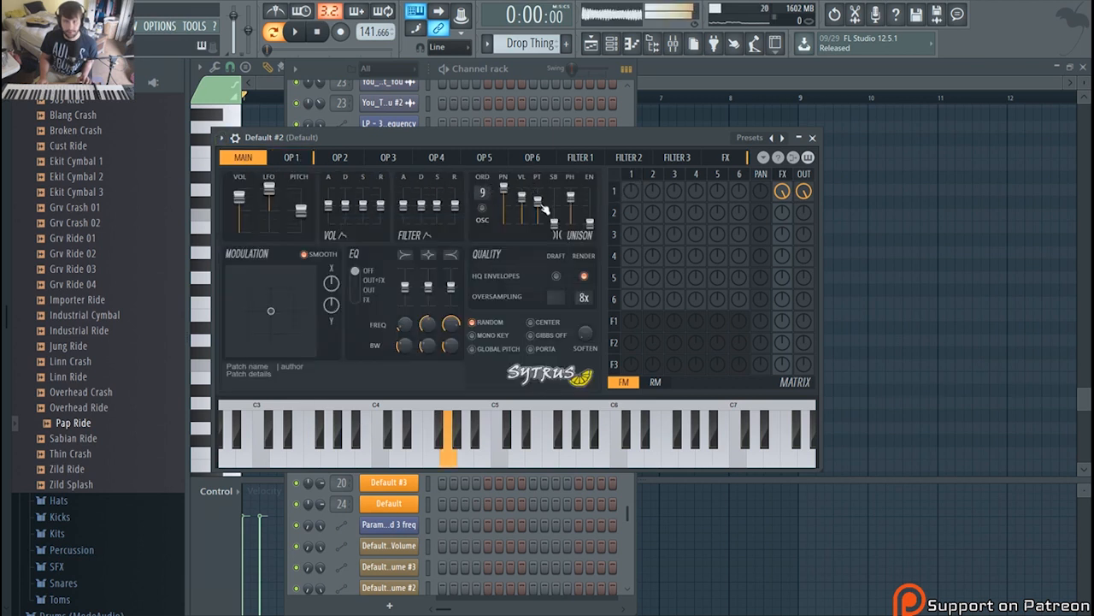
left_click(295, 159)
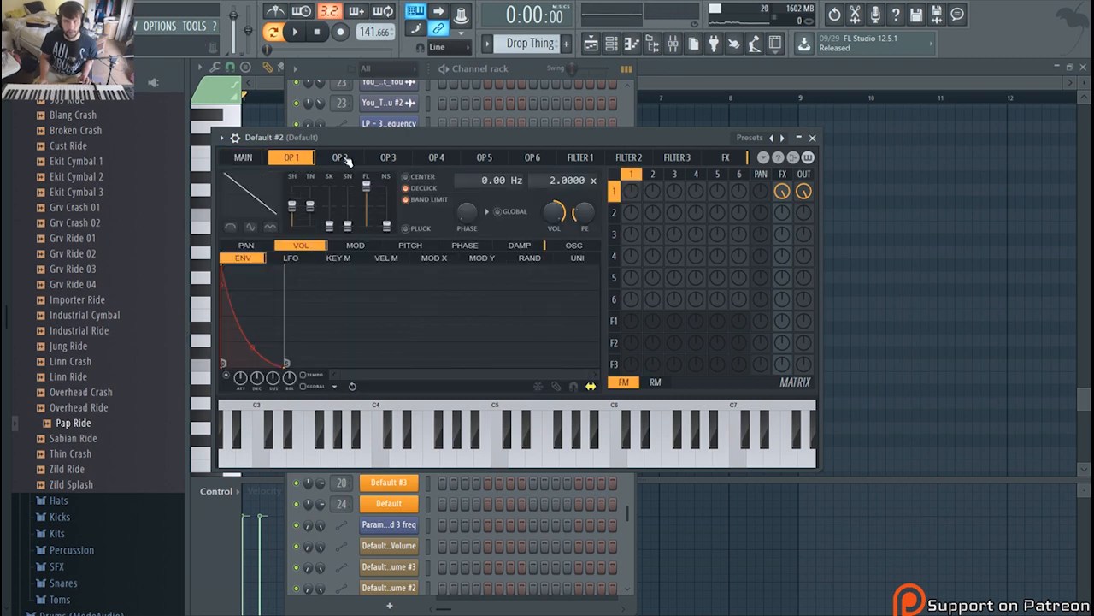
Step: Check Default #2's FX page and compare its operator 1 and operator 2 settings
left_click(784, 174)
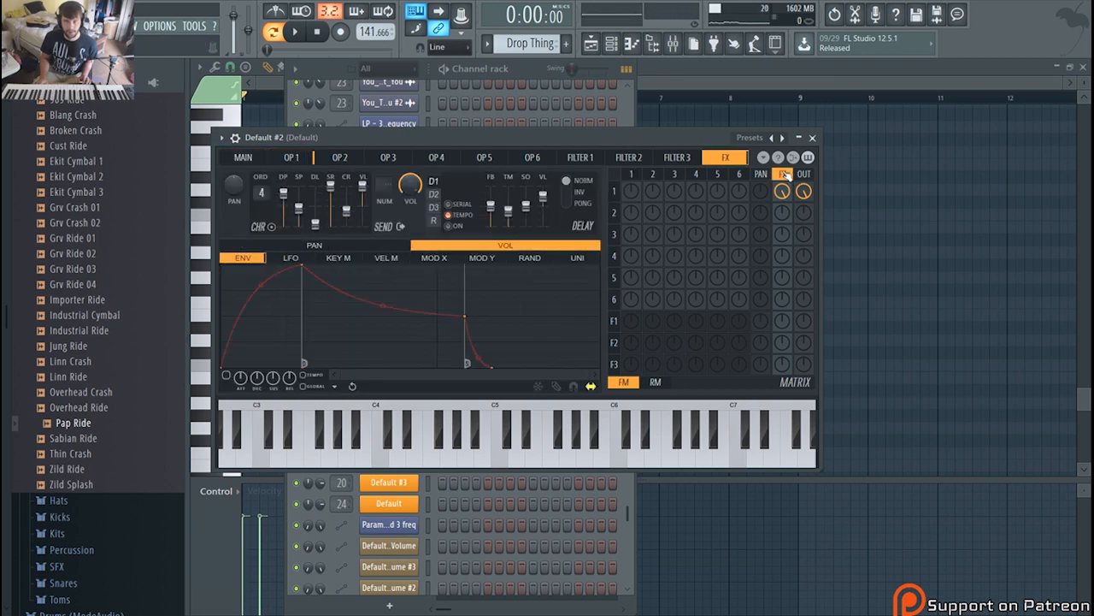
left_click(306, 161)
left_click(337, 159)
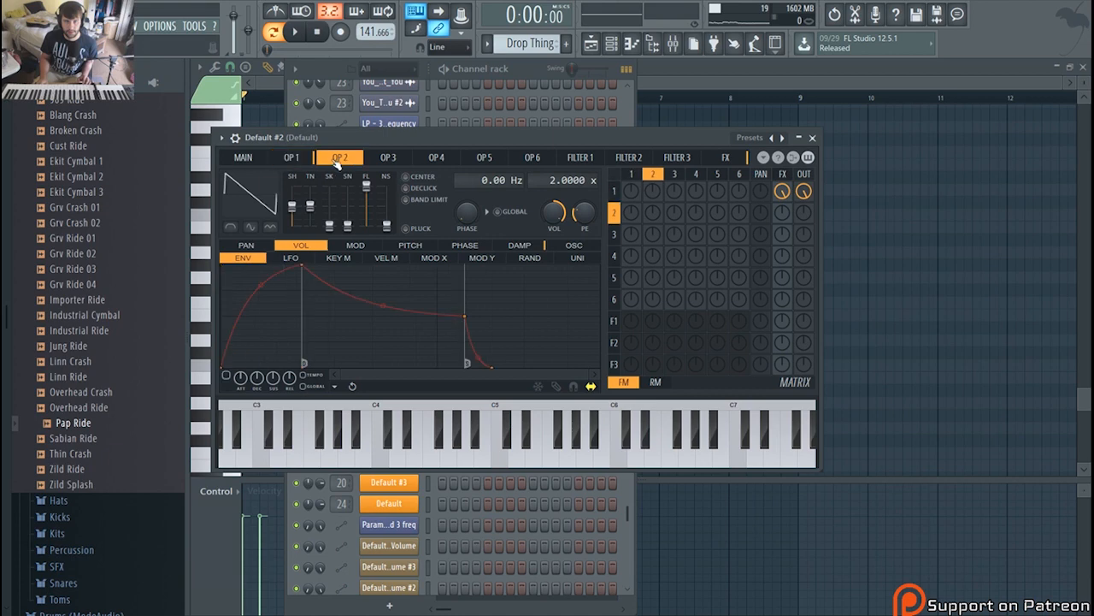
left_click(307, 161)
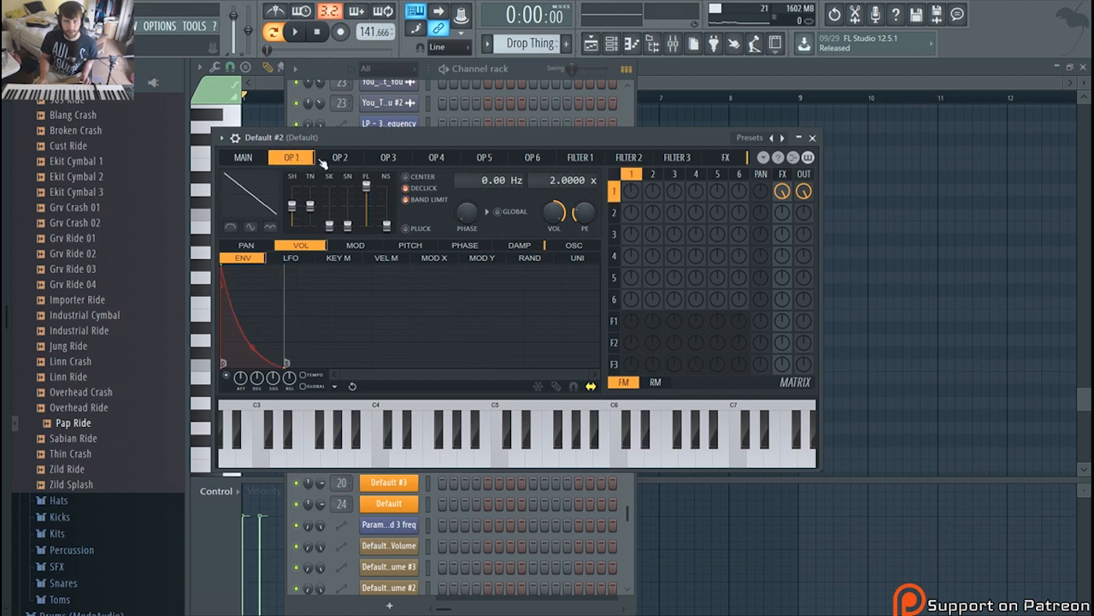
left_click(519, 79)
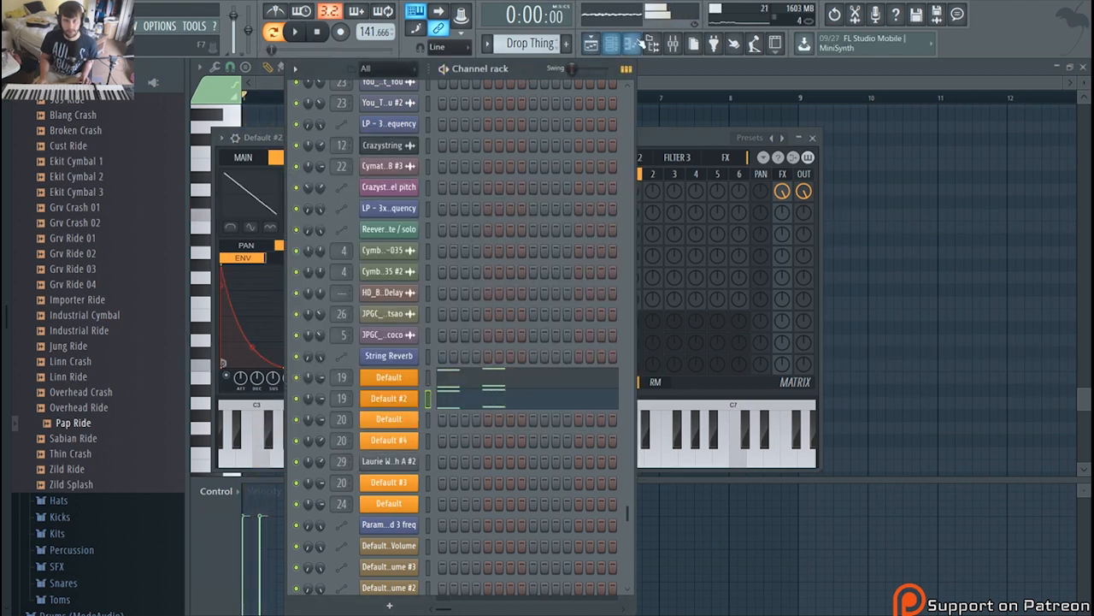
Step: Play the Drop Thing pattern while viewing mixer track 19, then stop and inspect its Fruity WaveShaper and Fruity Reeverb 2
key("space")
left_click(633, 42)
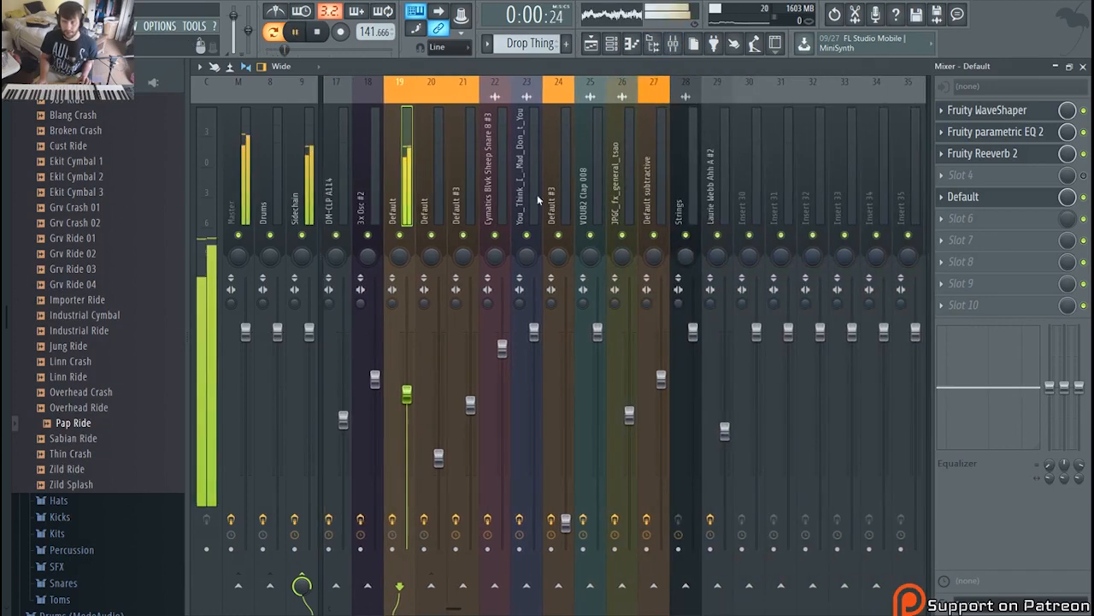
scroll(539, 199, "down", 2)
key("space")
left_click(991, 110)
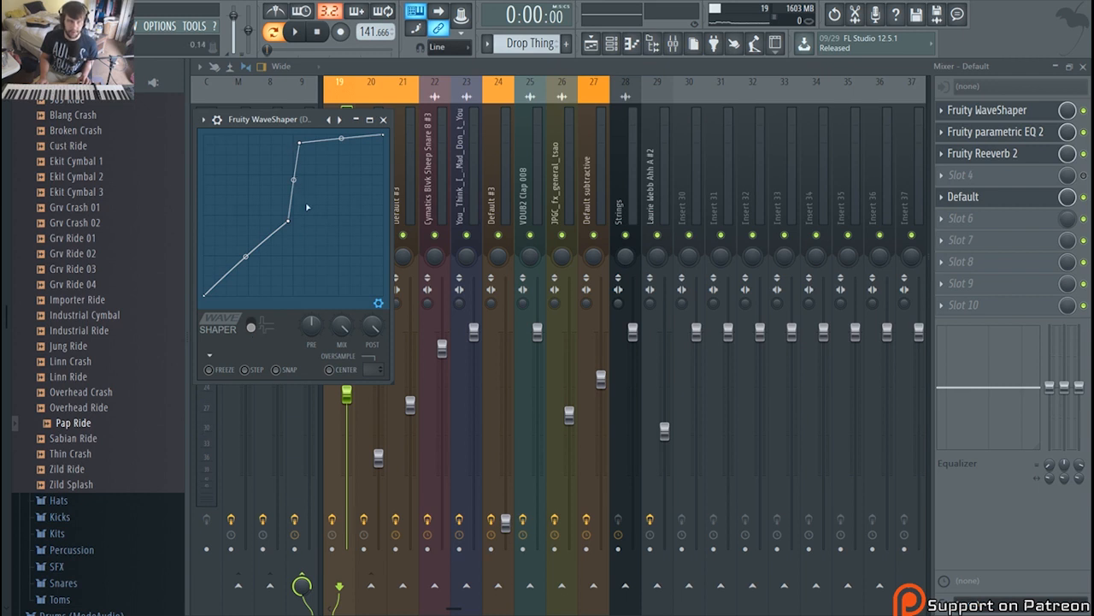
left_click(992, 153)
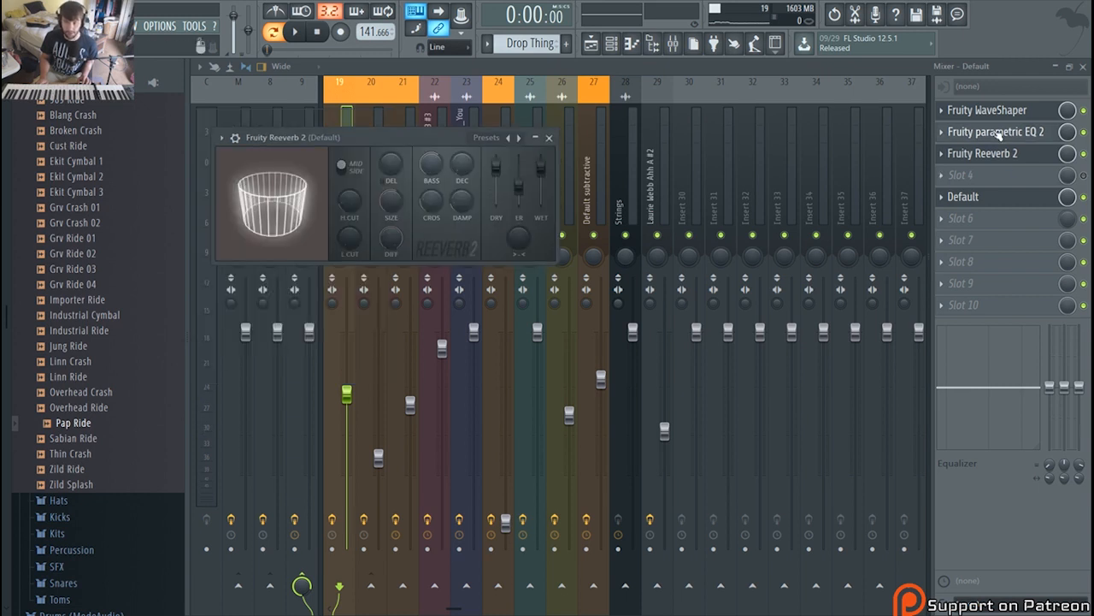
Step: Open track 19's Fruity parametric EQ 2, play the pattern briefly, and move band 3 slightly higher in frequency and lower in gain
left_click(999, 132)
key("space")
key("space")
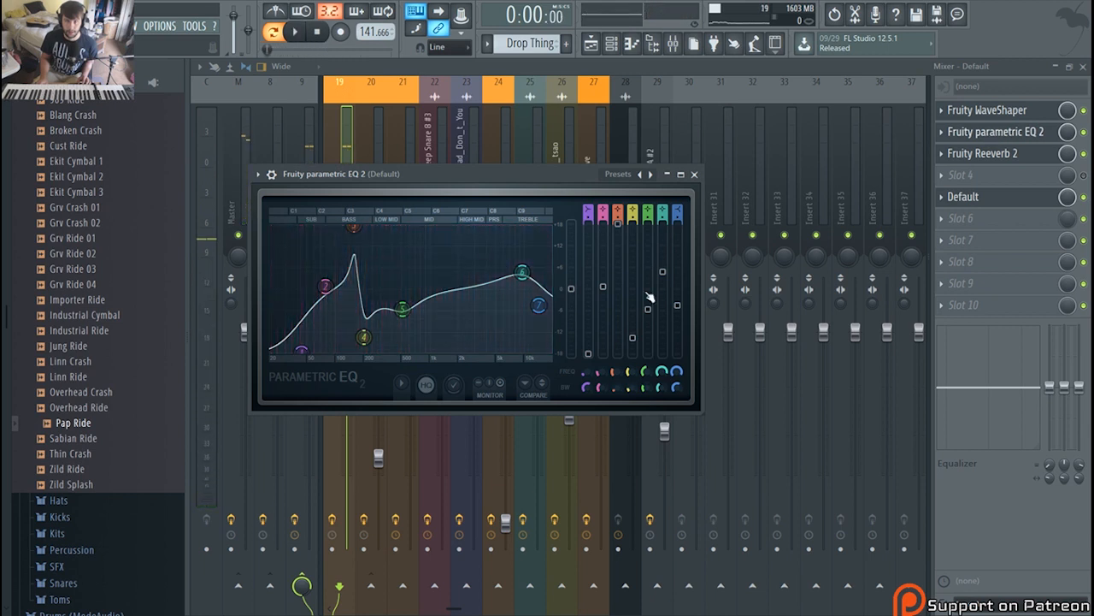
mouse_move(353, 225)
left_mouse_down()
mouse_move(384, 233)
mouse_move(317, 230)
mouse_move(358, 229)
left_mouse_up()
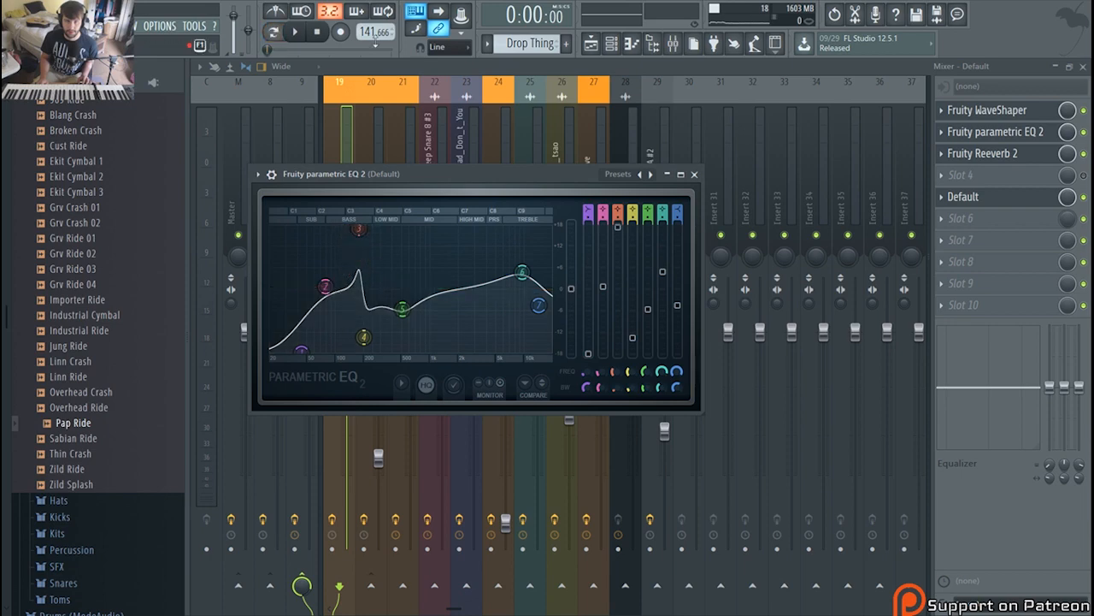
Step: Place the song position at bar 33 in the playlist, then reopen track 19's parametric EQ 2 and play the drop briefly
key("F5")
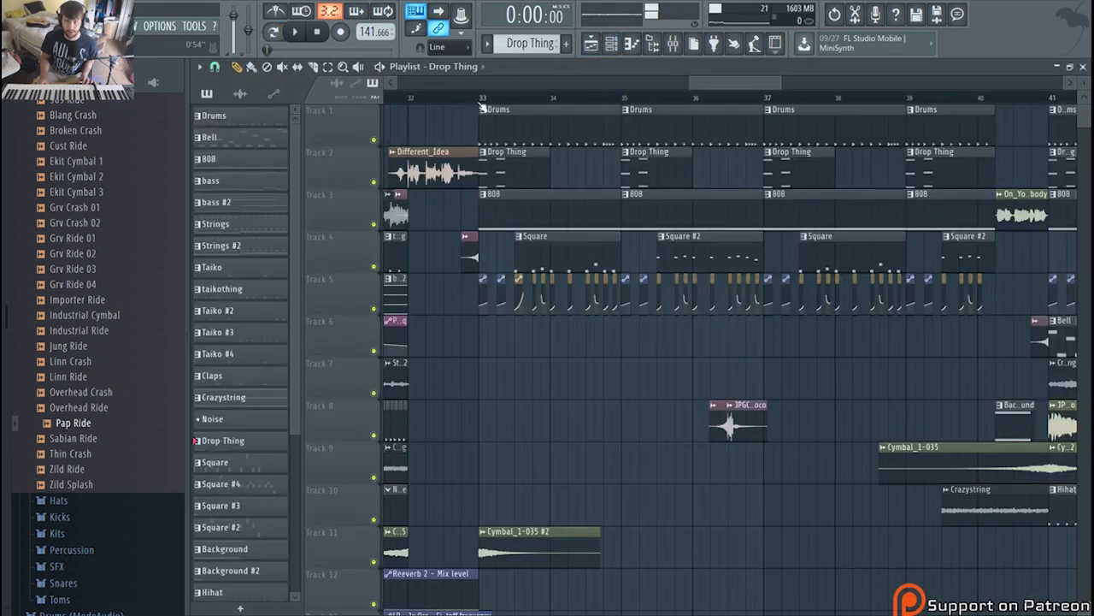
scroll(475, 112, "up", 3)
left_click(476, 109)
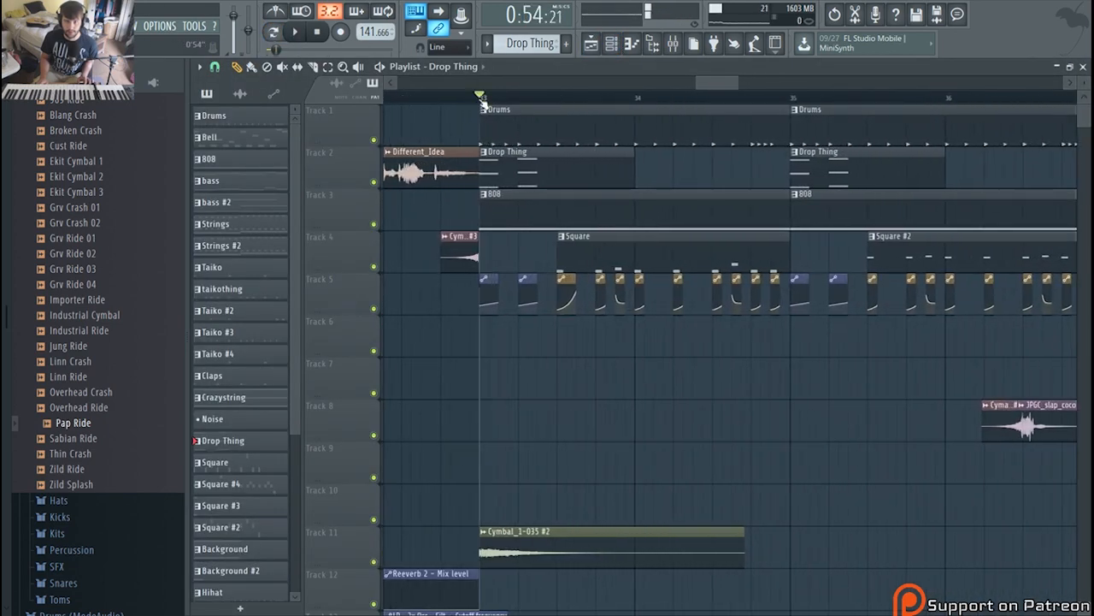
left_click(672, 43)
left_click(1018, 134)
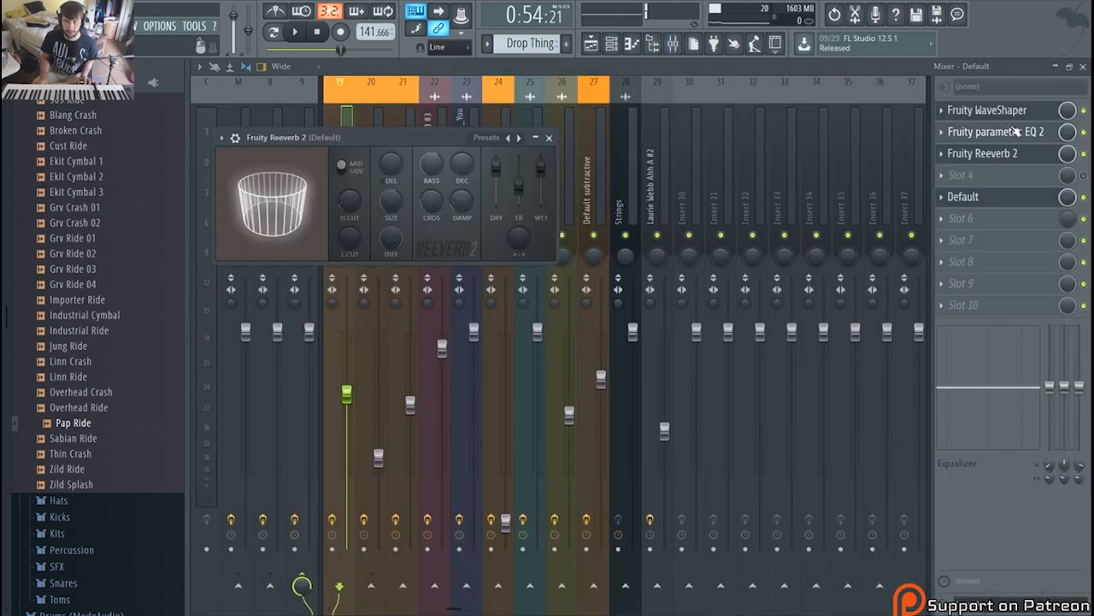
key("space")
key("space")
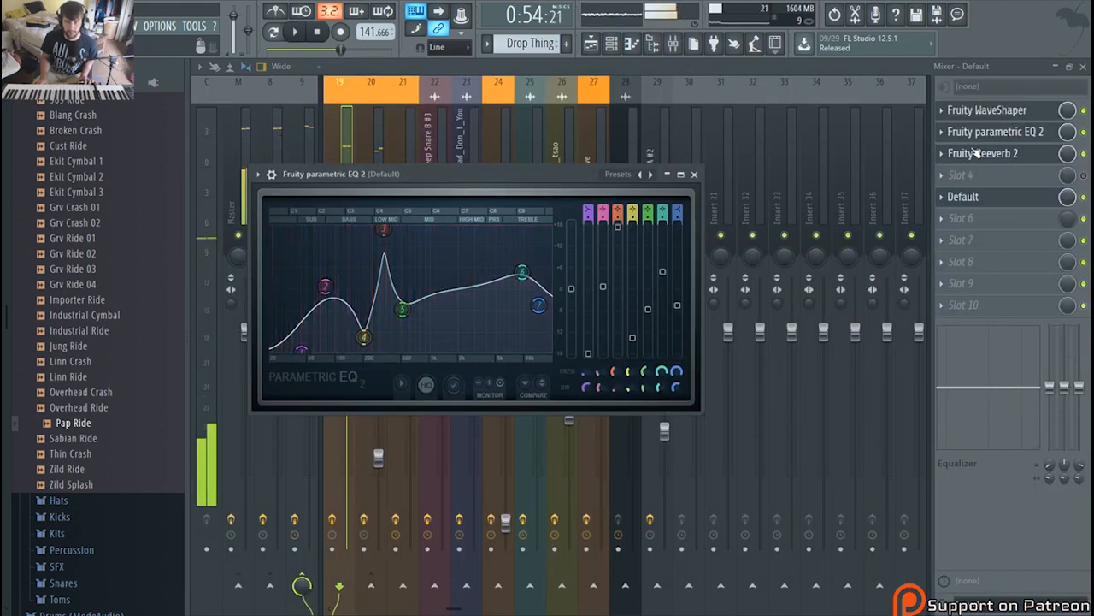
Step: Solo mixer track 19 and replay the drop from bar 33 while watching the automated band in Fruity parametric EQ 2
key("Escape")
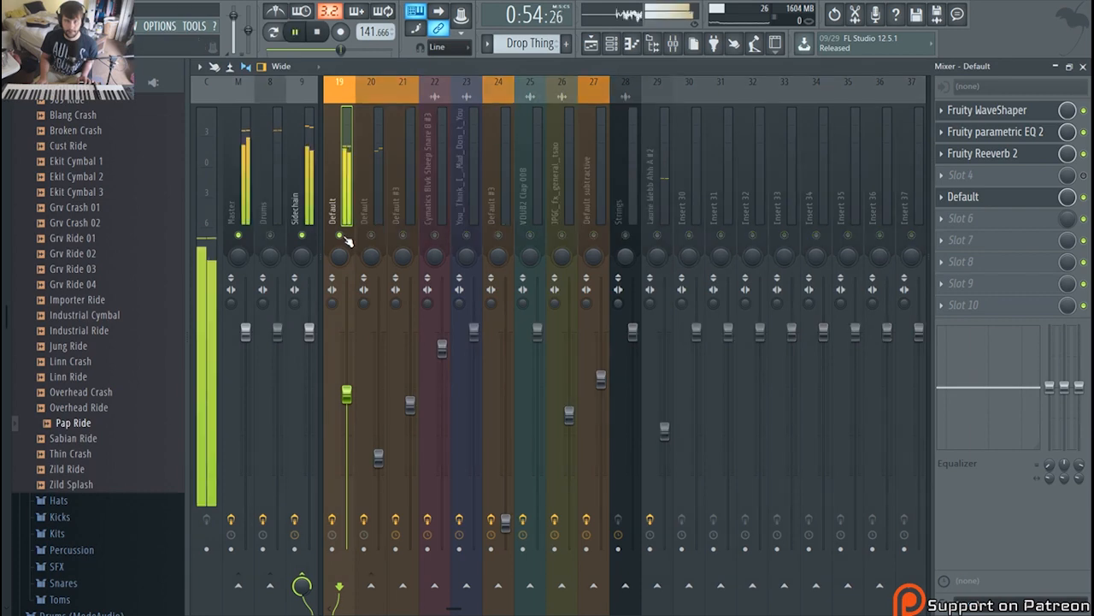
left_click(1000, 151)
left_click(1009, 137)
key("space")
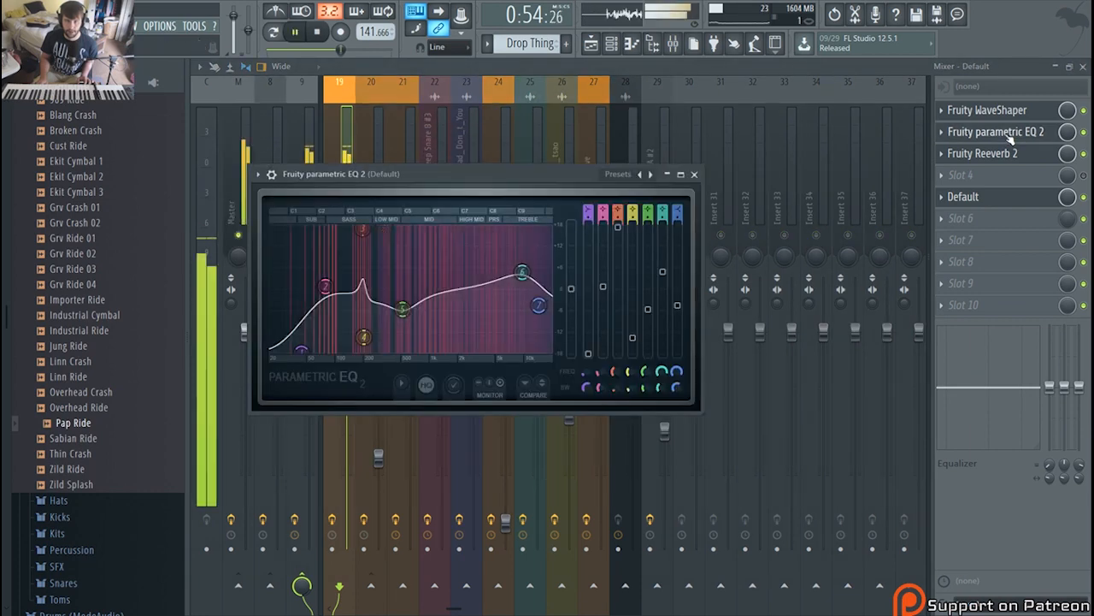
key("space")
key("space")
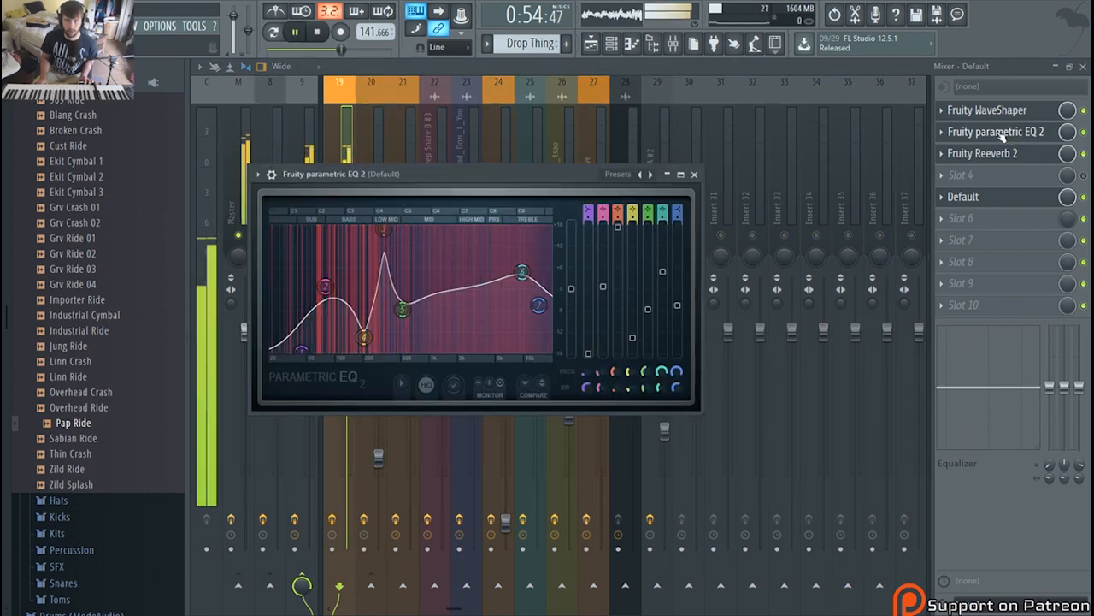
Step: Stop playback and examine track 19's Fruity Reeverb 2 settings
left_click(998, 154)
key("space")
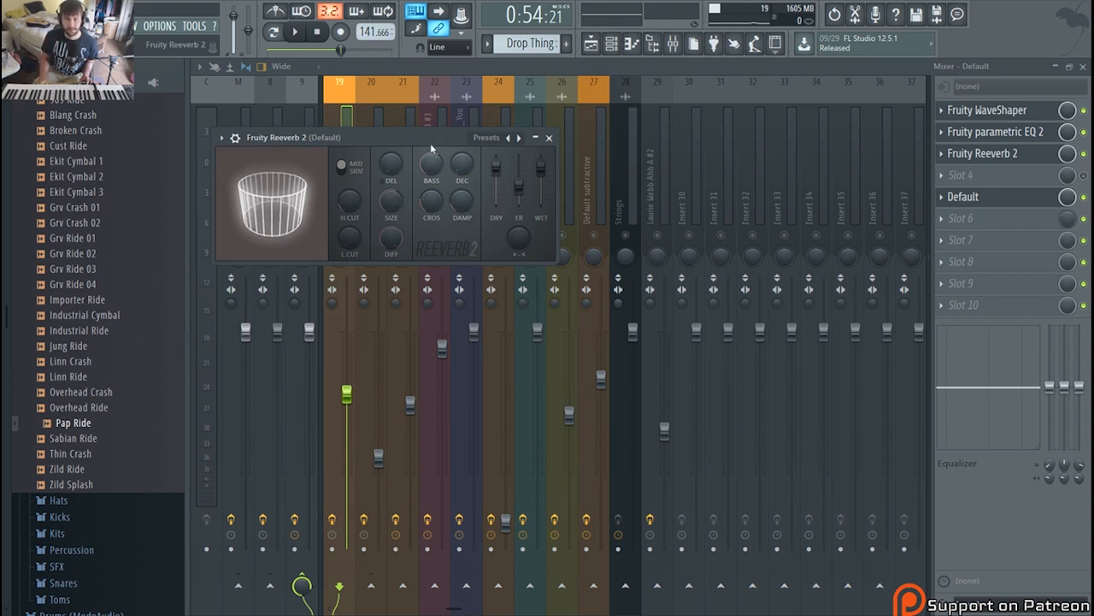
left_click_drag(426, 137, 475, 138)
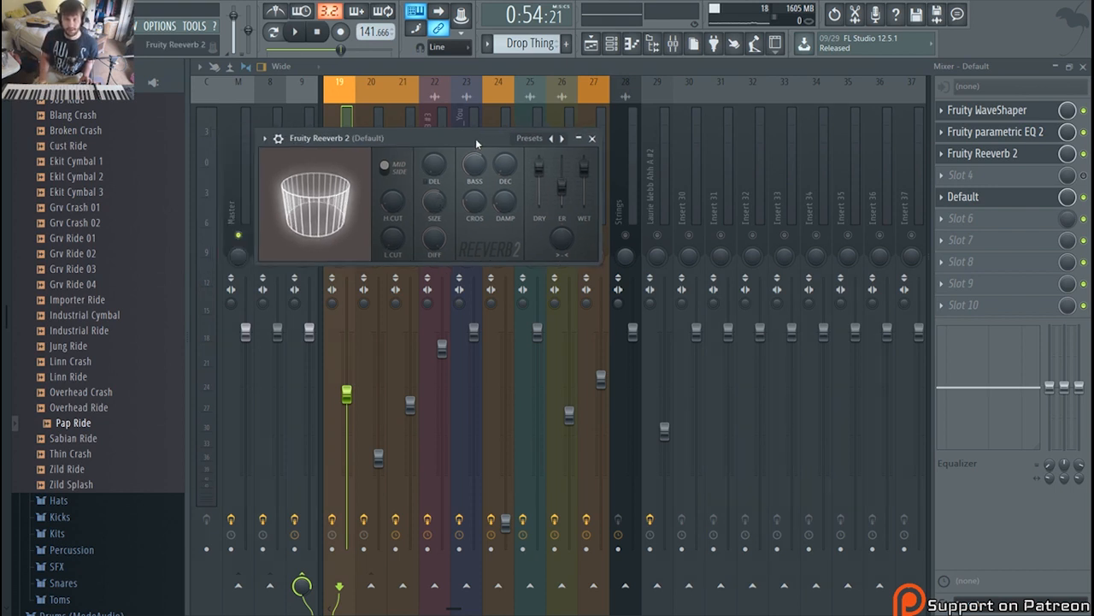
Step: Open the Default multiband compressor on track 19 and look through its low, mid, high and master band settings
left_click(998, 199)
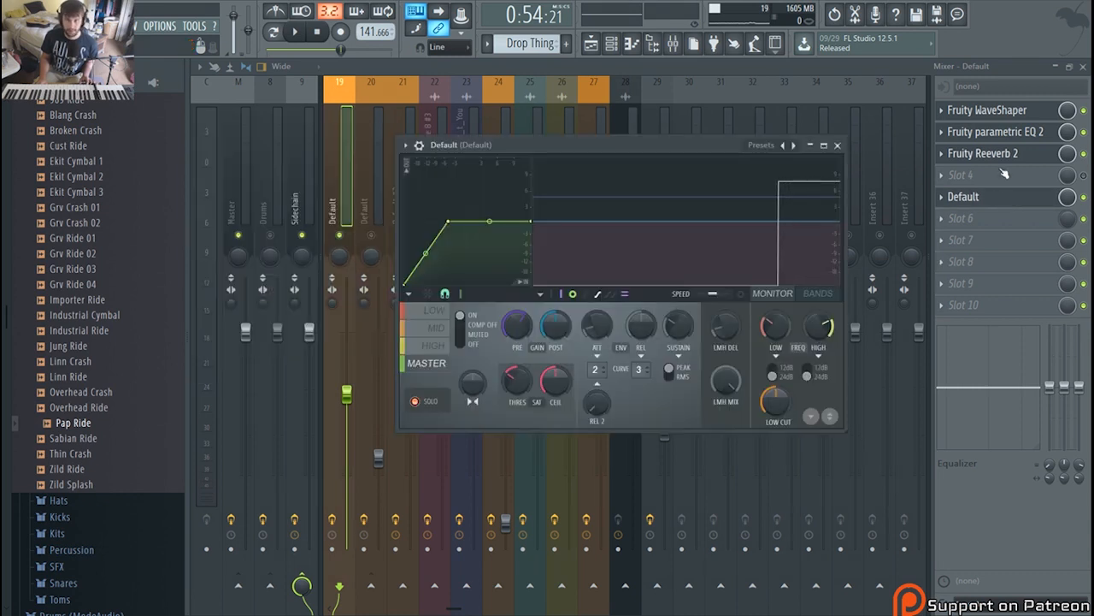
left_click(428, 314)
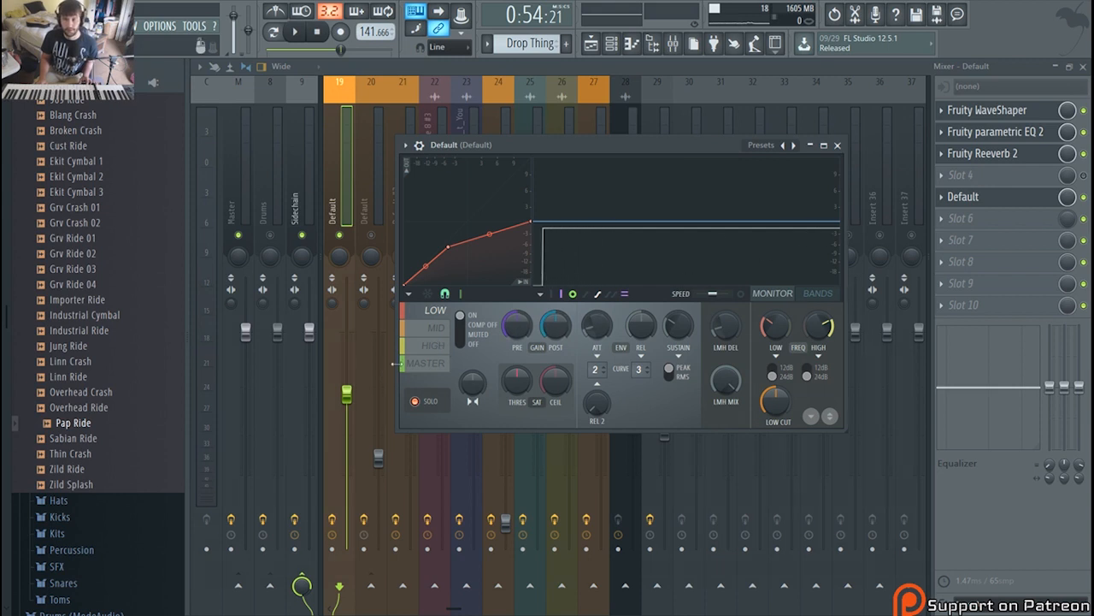
left_click(452, 363)
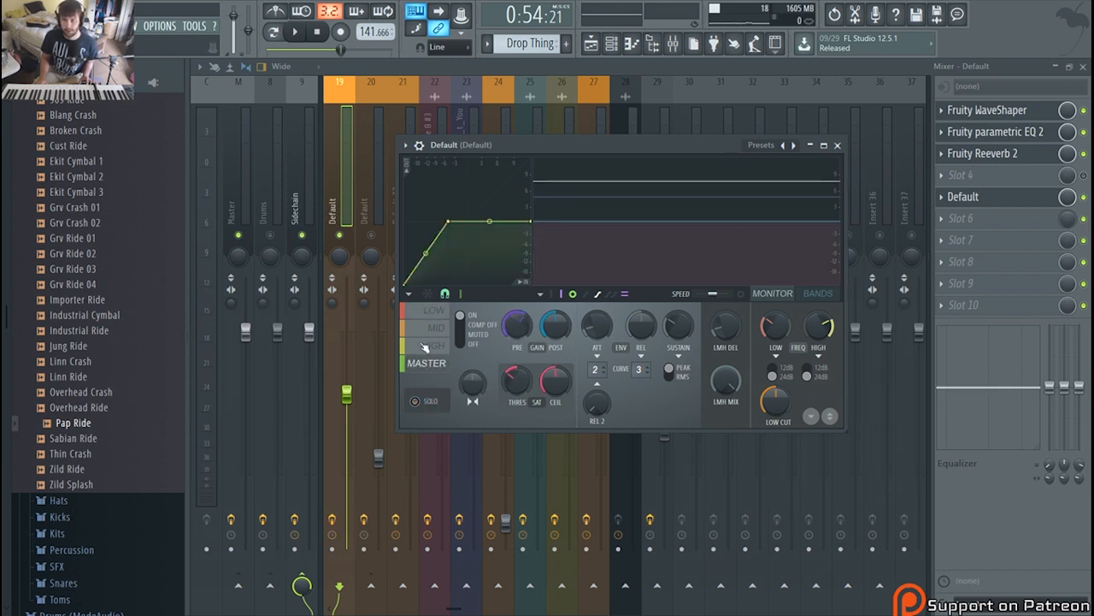
left_click(426, 346)
left_click(435, 332)
left_click(437, 322)
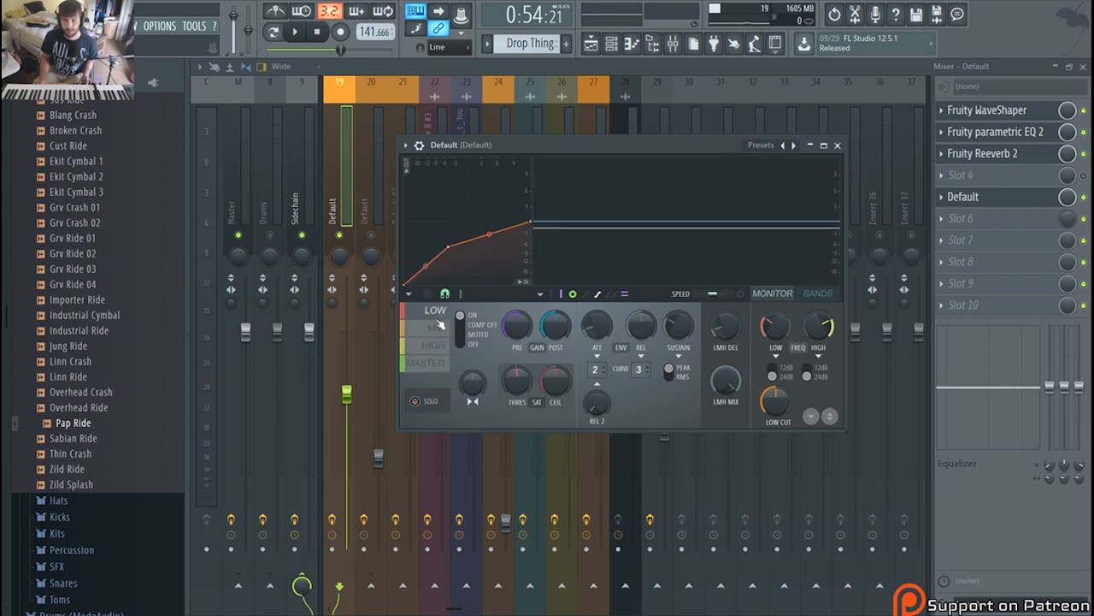
left_click(426, 362)
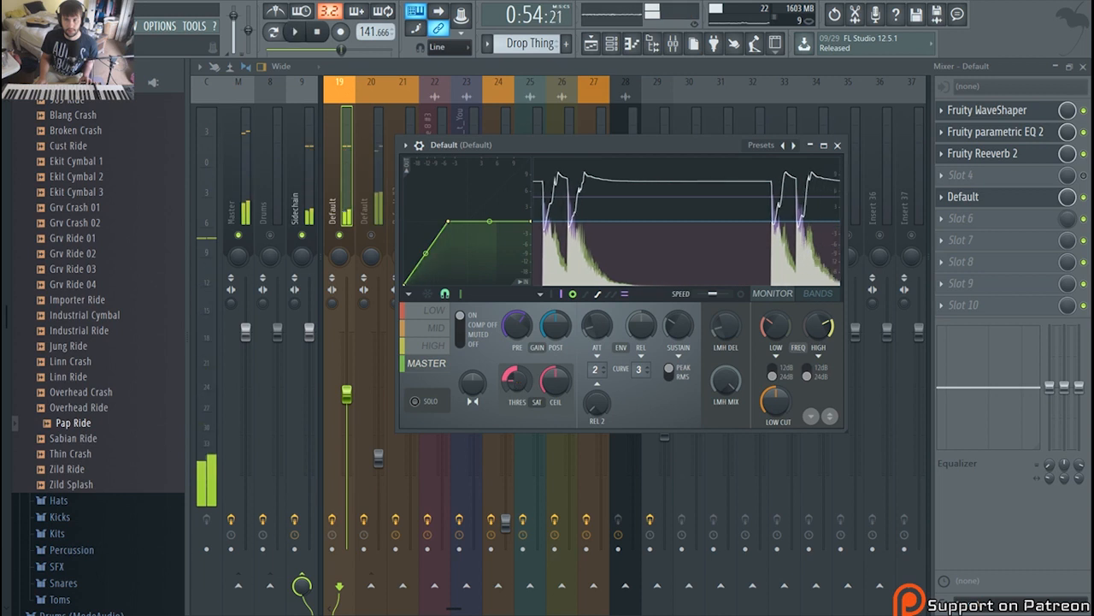
Step: Play the soloed track's drop from bar 33 while watching the compressor's master band monitor, then stop
key("space")
key("space")
key("space")
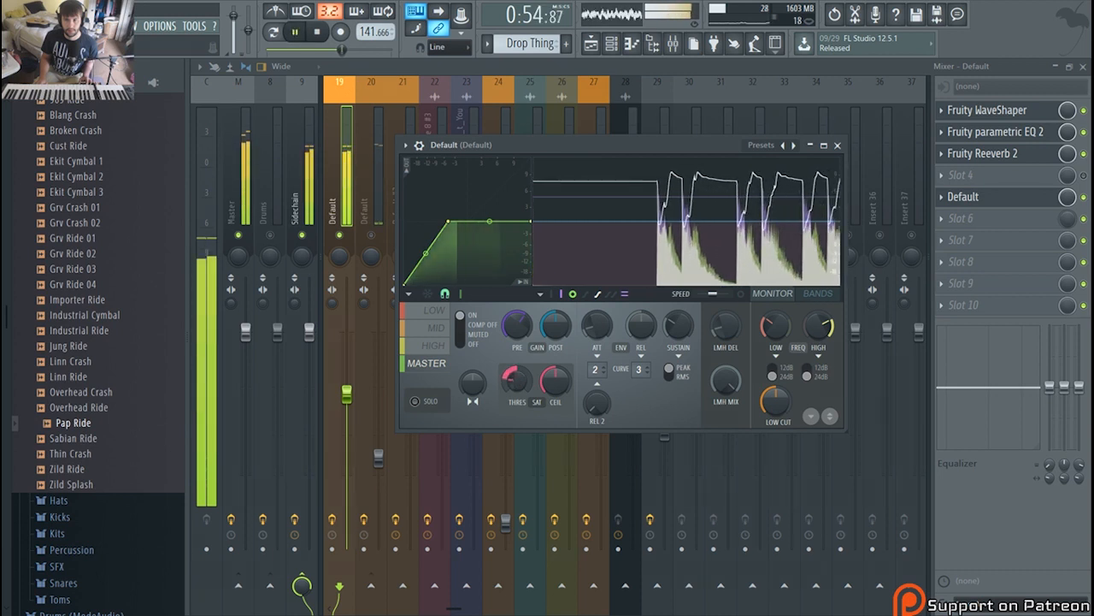
key("space")
Step: Close the compressor, play the drop from bar 33 with all mixer tracks audible, then stop and select track 20
left_click(694, 44)
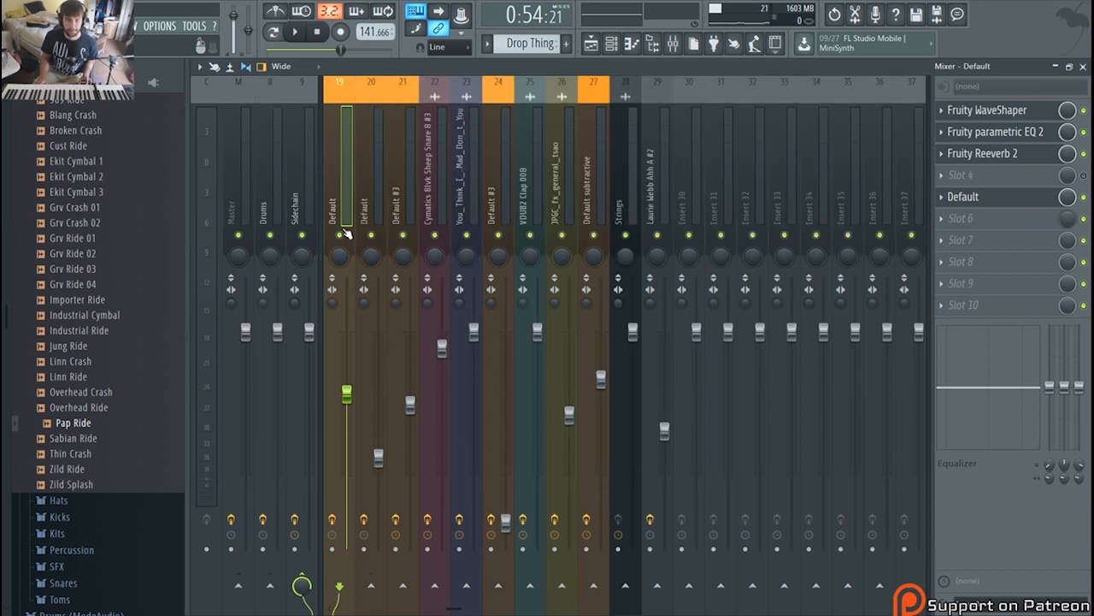
key("space")
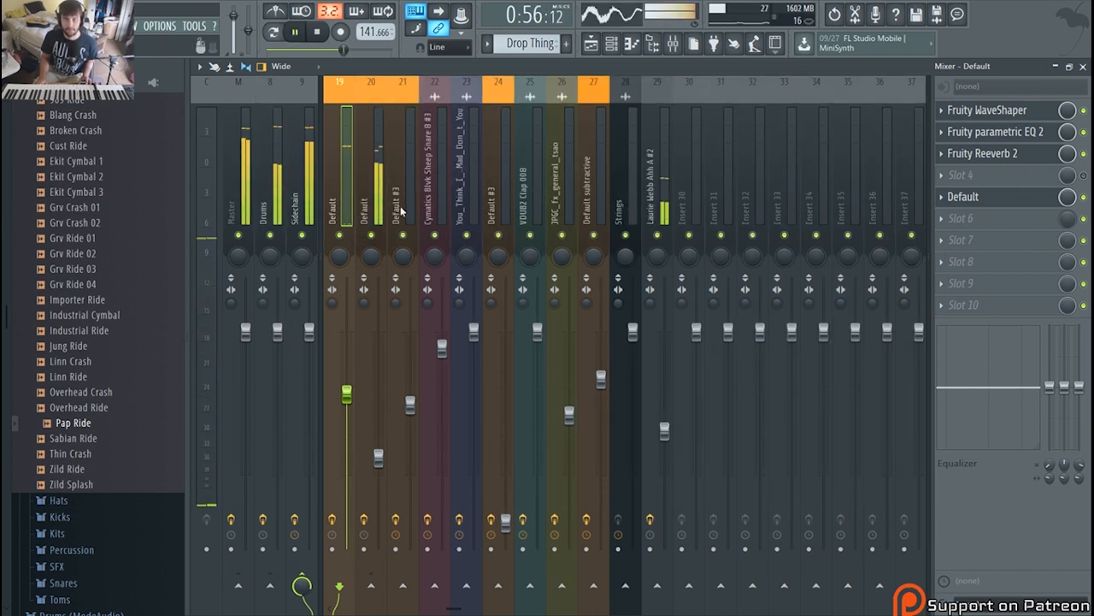
key("space")
left_click(380, 228)
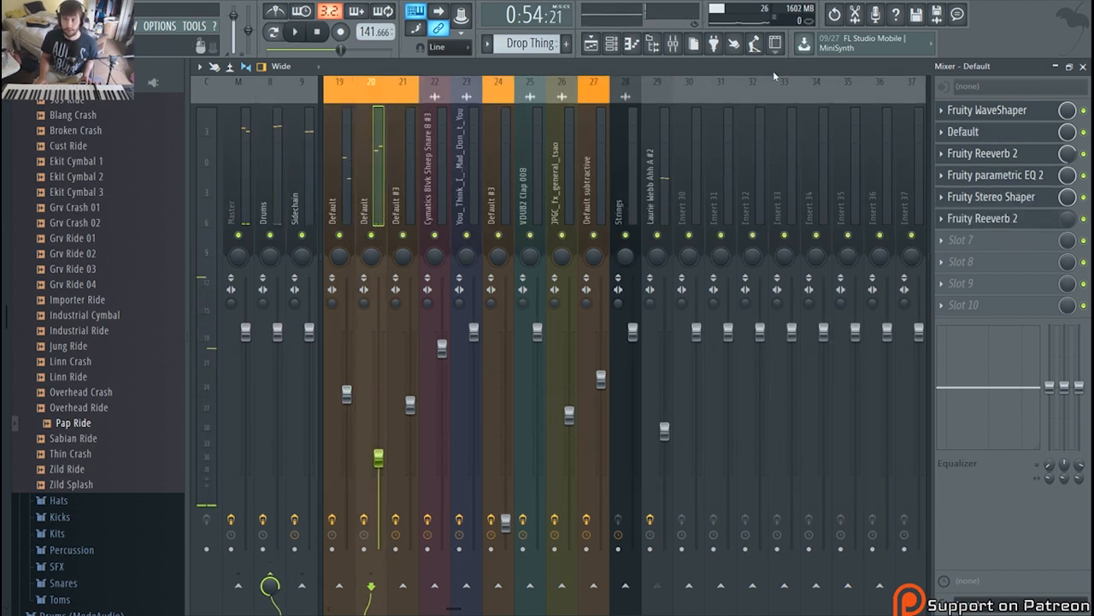
Step: Open the Square pattern from the playlist and bring up its first Default Sytrus instrument routed to mixer track 20
left_click(652, 42)
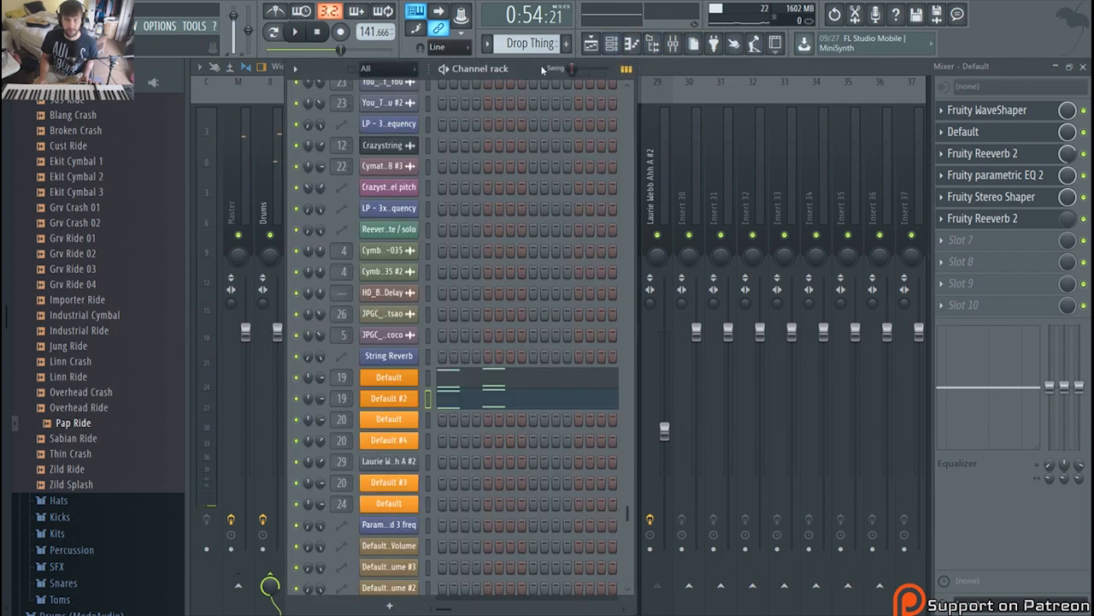
left_click(589, 50)
scroll(587, 309, "up", 3)
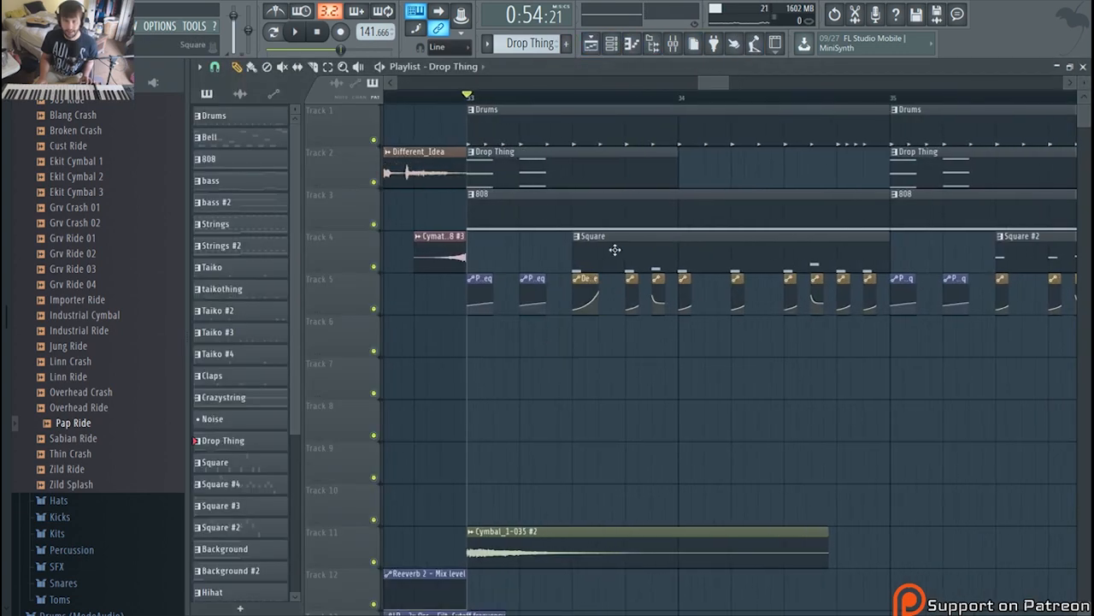
double_click(617, 250)
left_click(611, 46)
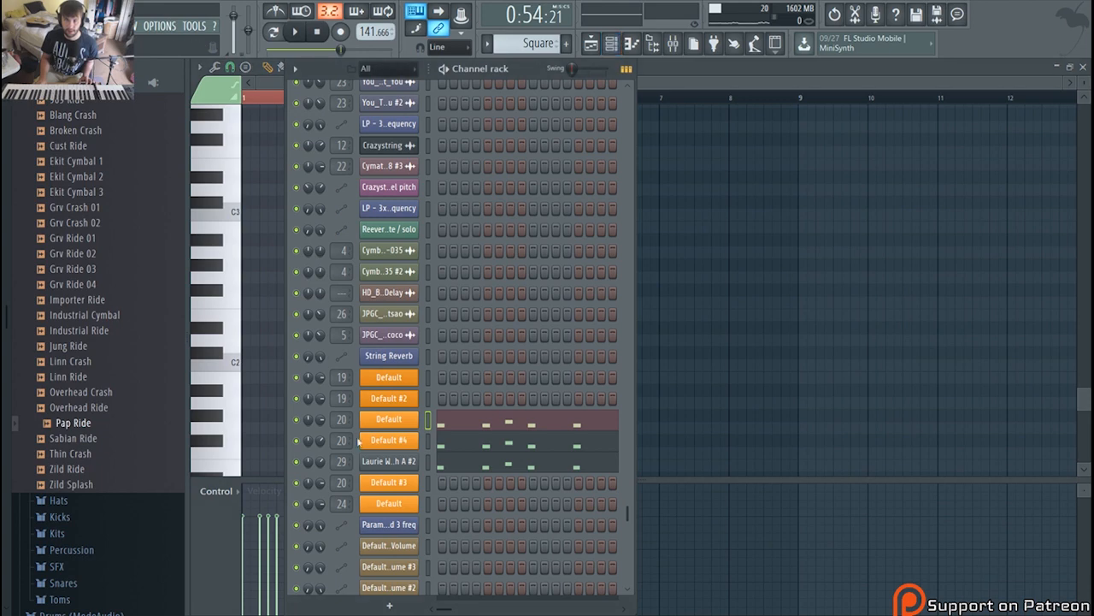
left_click(392, 421)
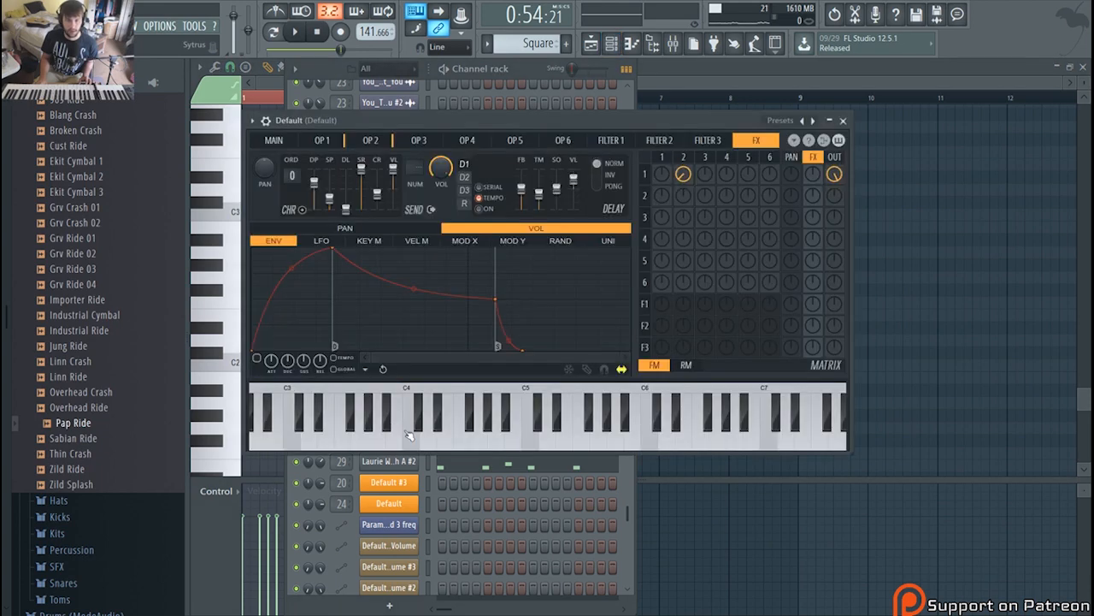
Step: Examine the unison and quality settings on the Default Sytrus's main page, moving its window clear for viewing
left_click(323, 141)
left_click(273, 141)
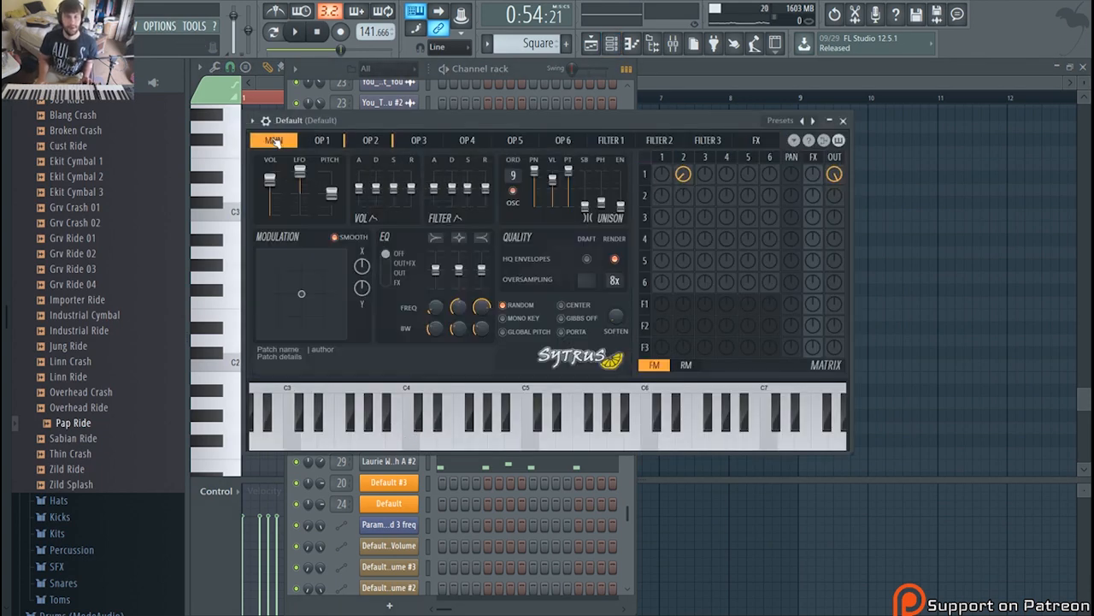
left_click(318, 141)
left_click(274, 143)
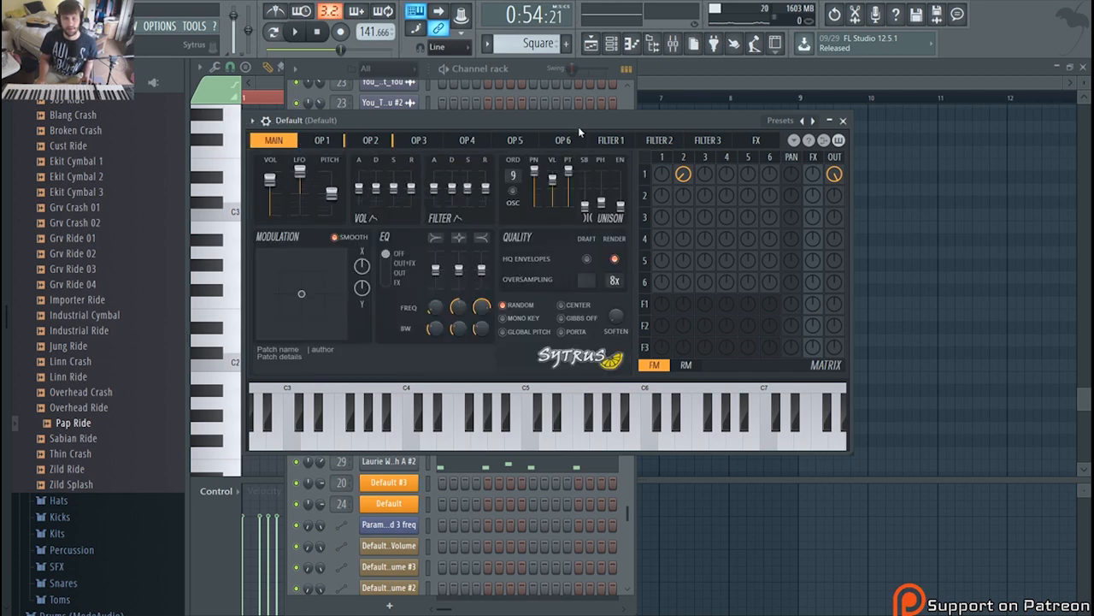
left_click_drag(578, 126, 540, 125)
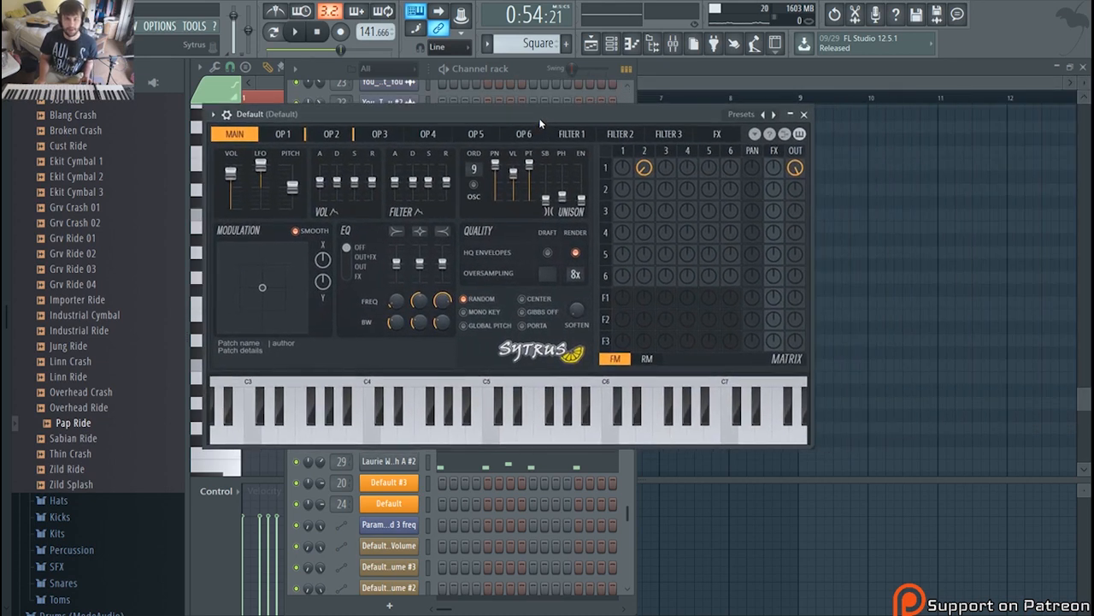
left_click_drag(316, 124, 359, 115)
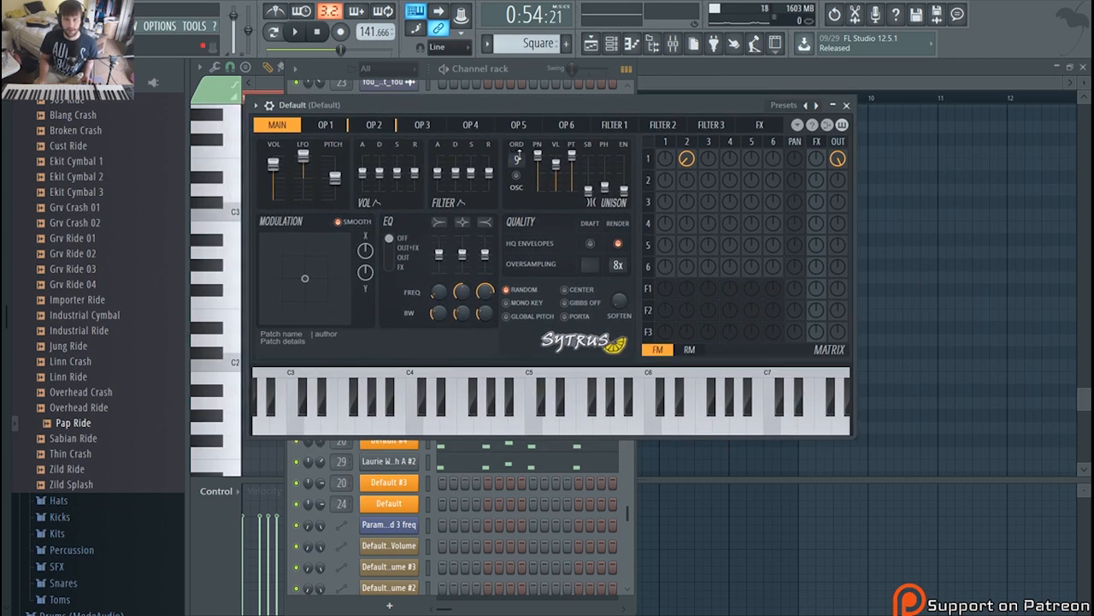
Step: Shift the phase of operator 1's first harmonics slightly in its oscillator editor, and briefly play the song to hear it
left_click(326, 124)
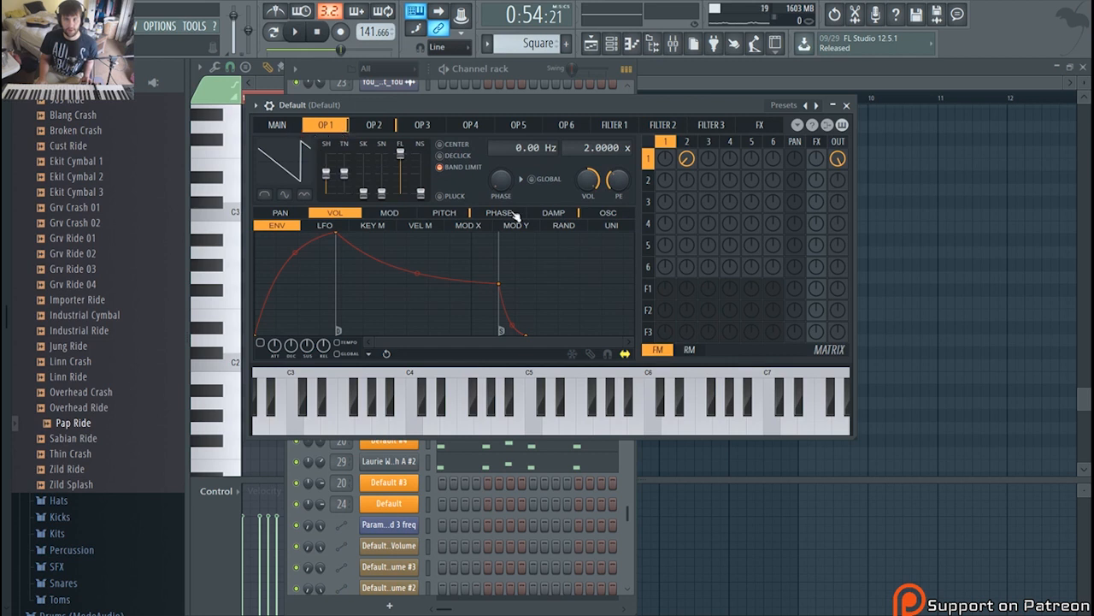
left_click(609, 213)
left_click_drag(395, 353, 163, 384)
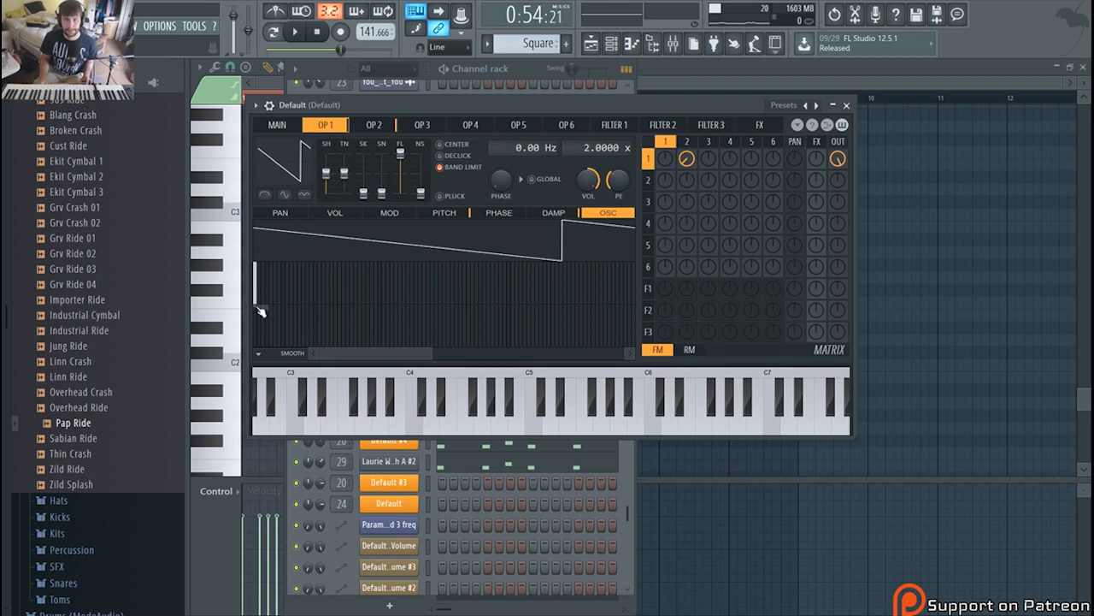
left_click_drag(257, 308, 259, 316)
key("space")
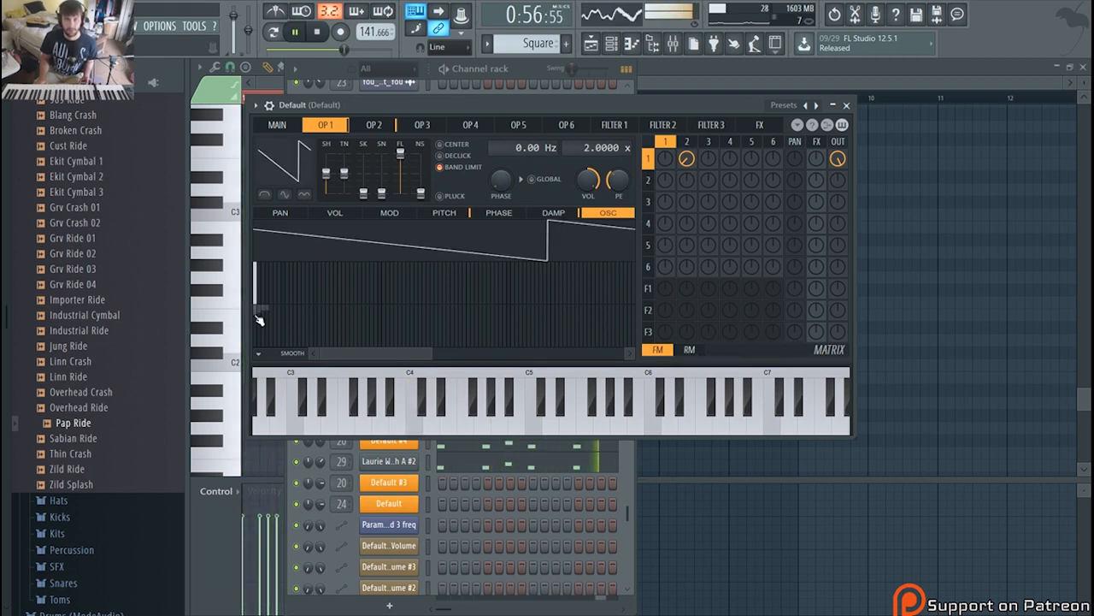
key("space")
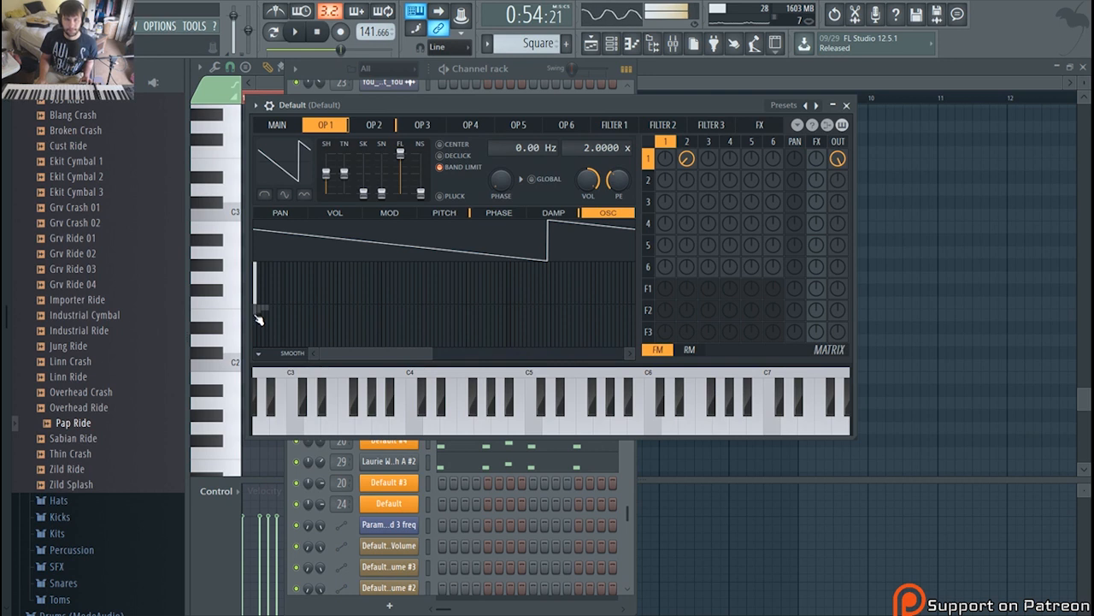
Step: Nudge operator 2's waveform tension slightly upward, play the drop to hear it, and stop after viewing operator 3
left_click(686, 143)
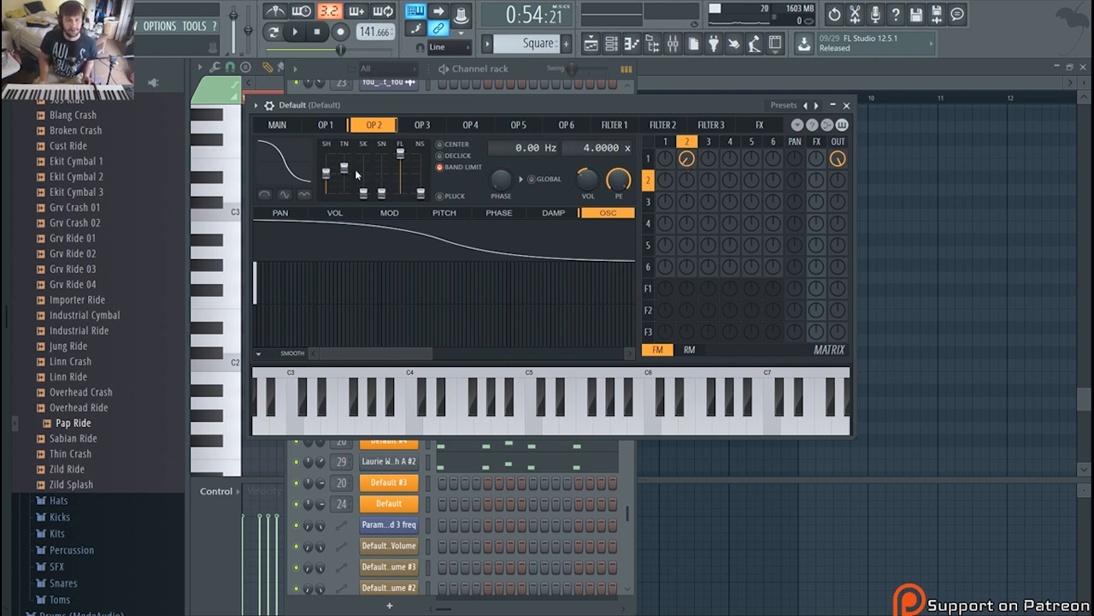
left_click_drag(345, 168, 344, 167)
key("space")
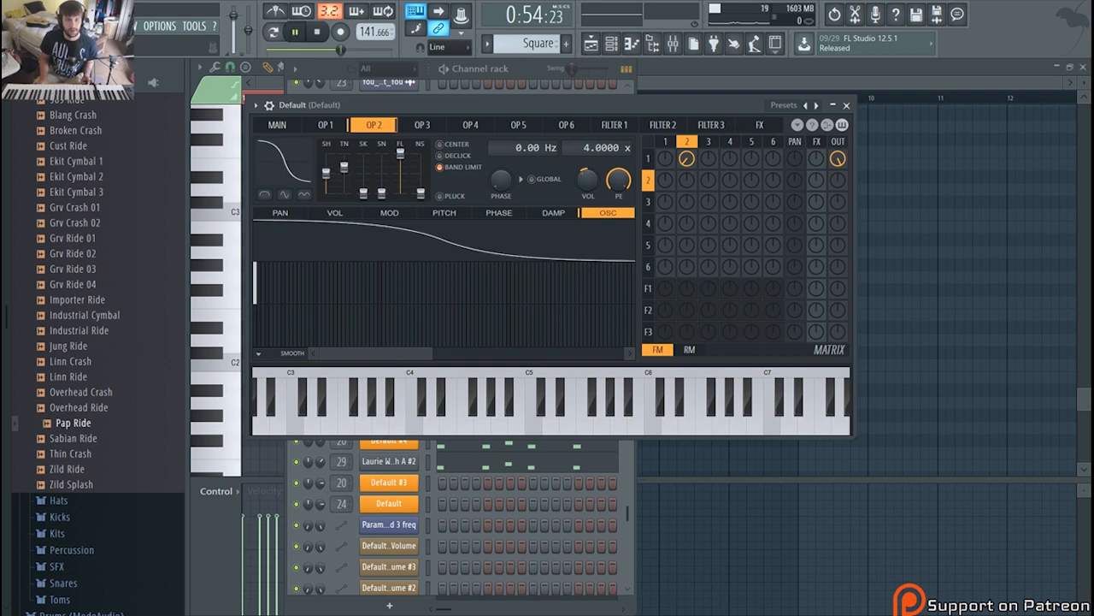
key("space")
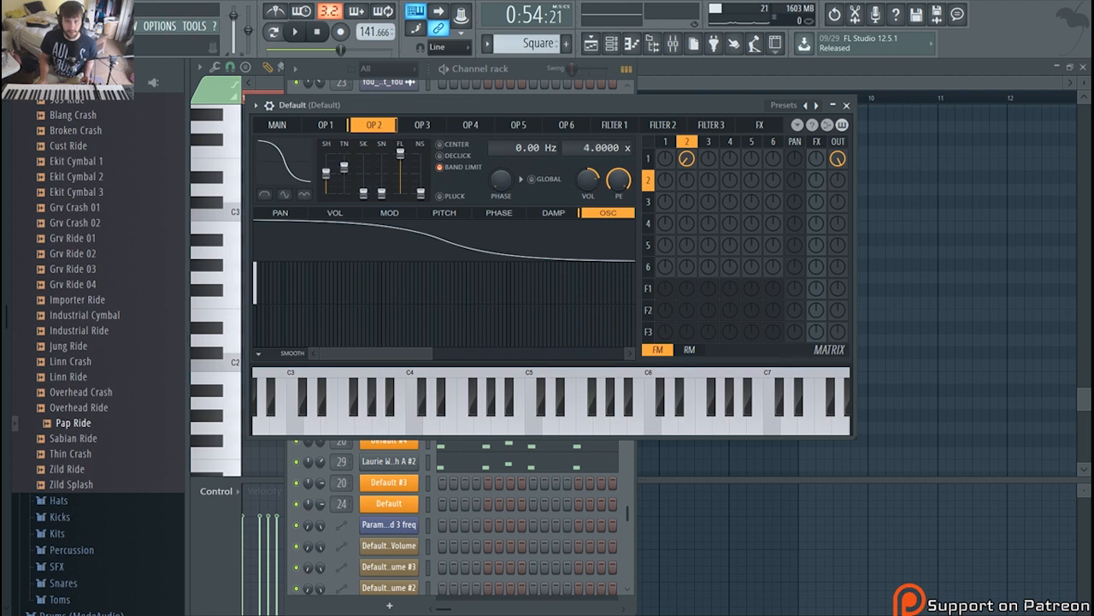
key("space")
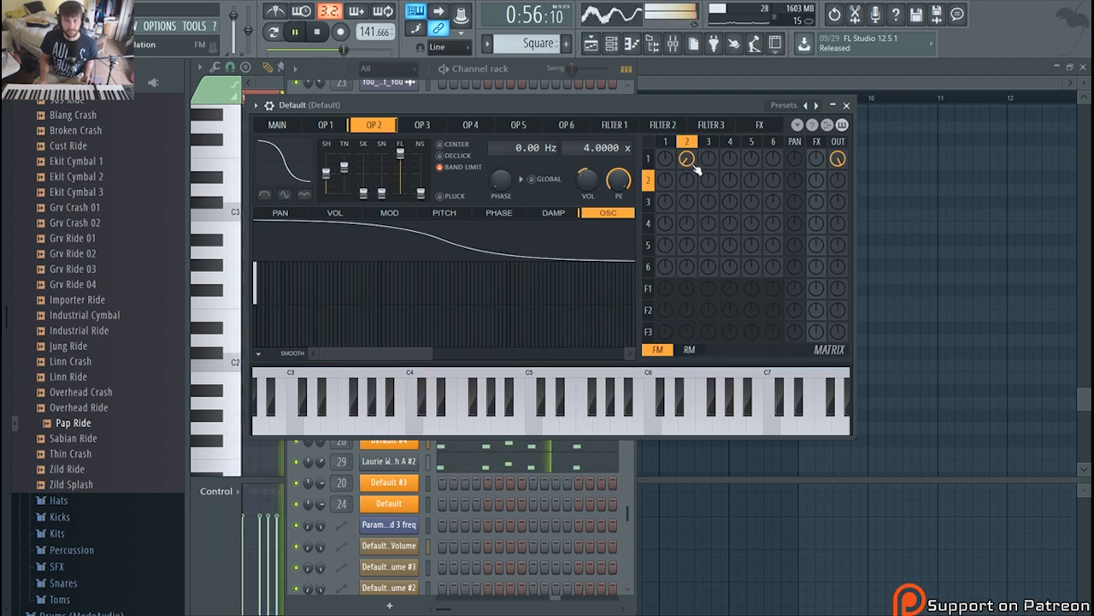
left_click(427, 128)
key("space")
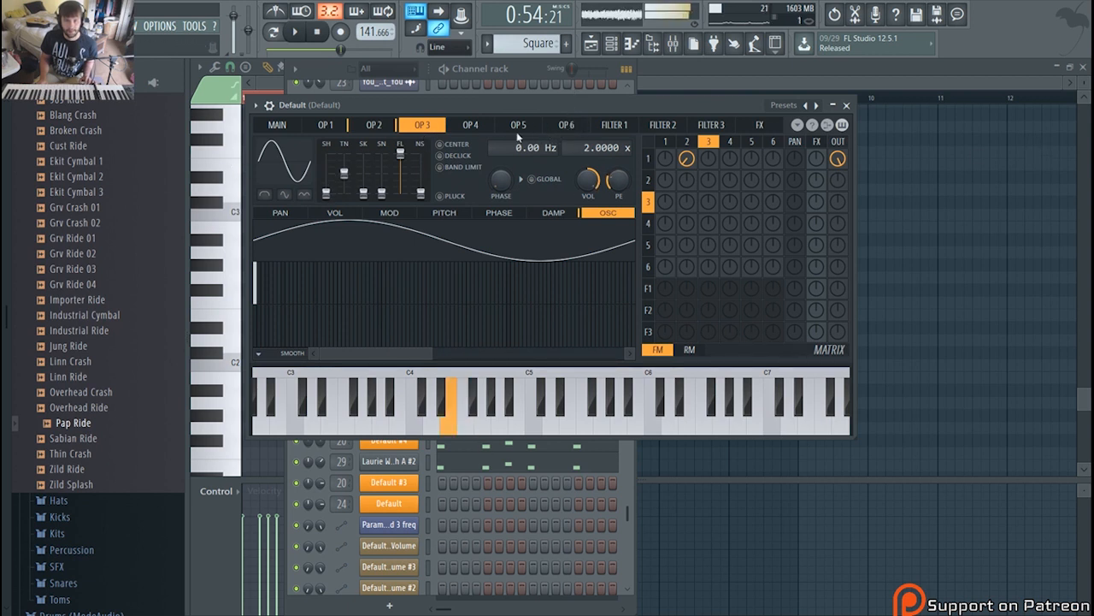
Step: Compare the pitch envelopes of operators 1 and 2 in the Default Sytrus
left_click(357, 128)
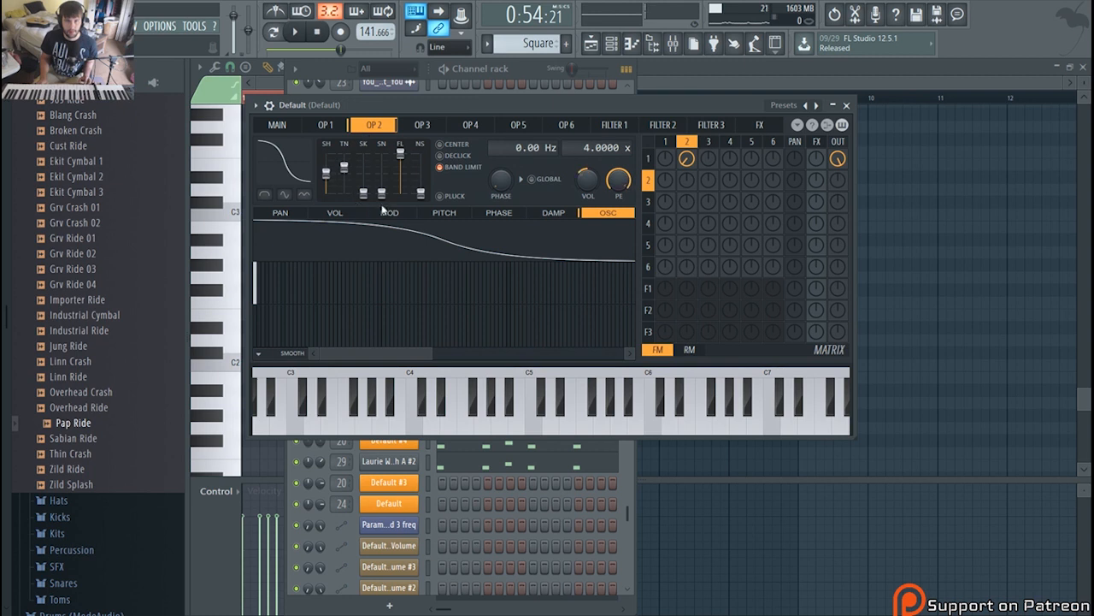
left_click(340, 128)
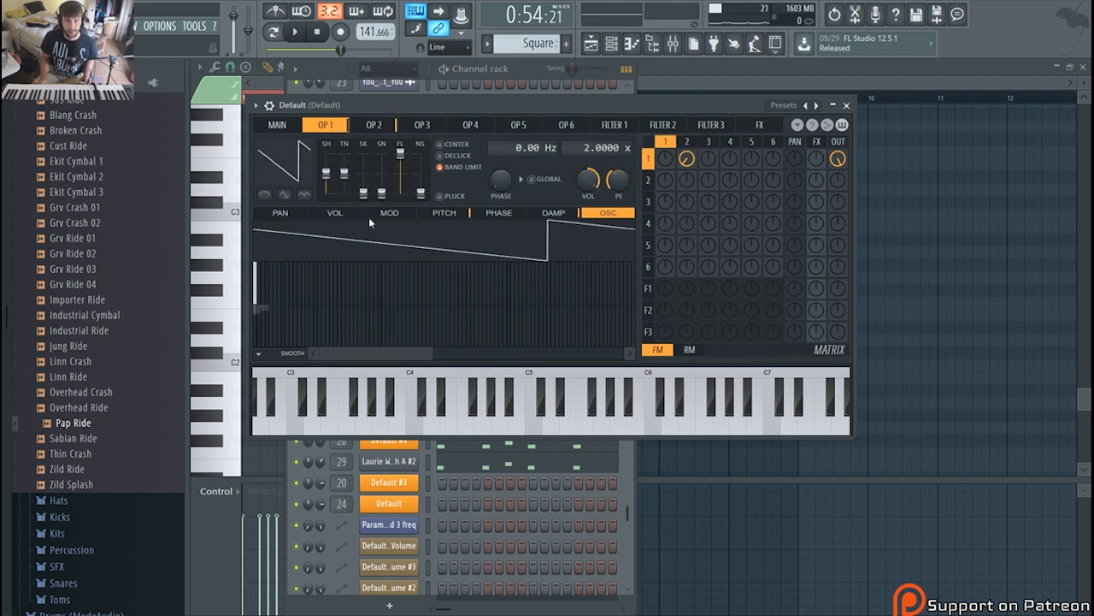
left_click(443, 214)
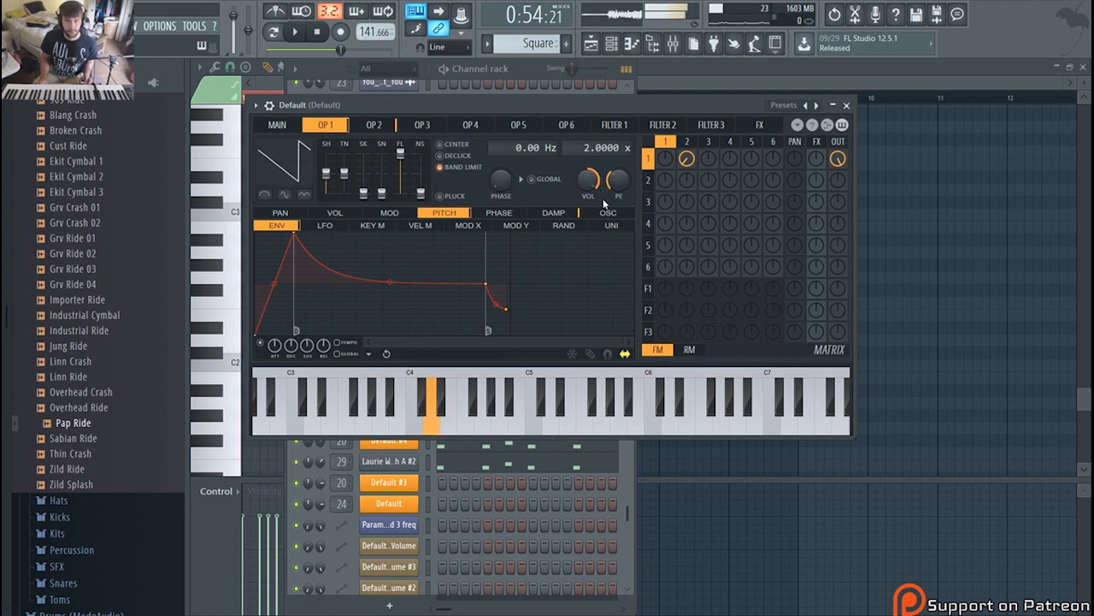
left_click(374, 125)
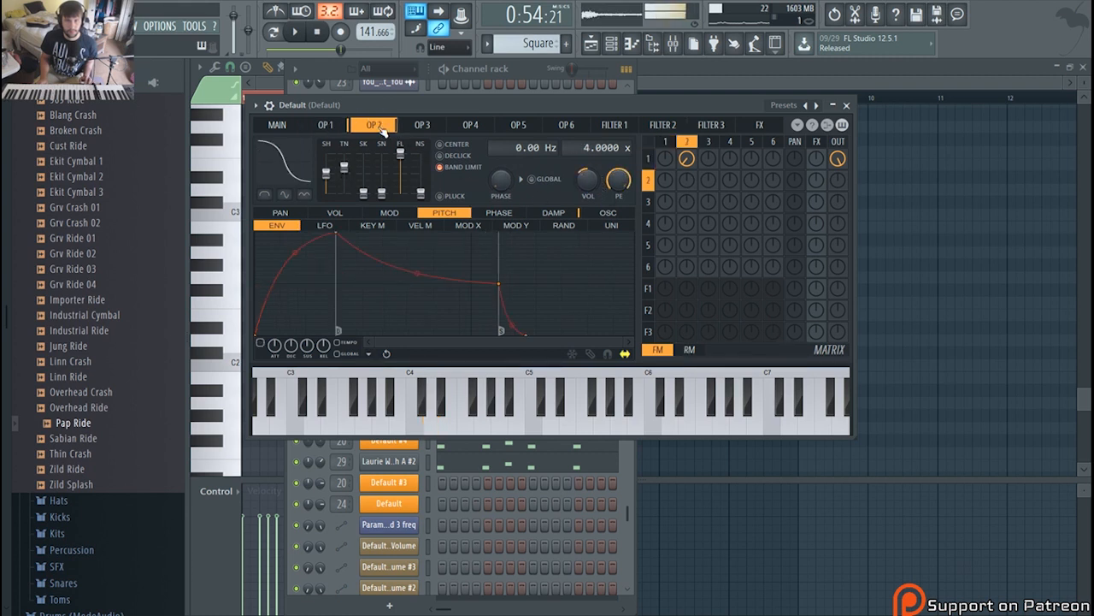
left_click(326, 125)
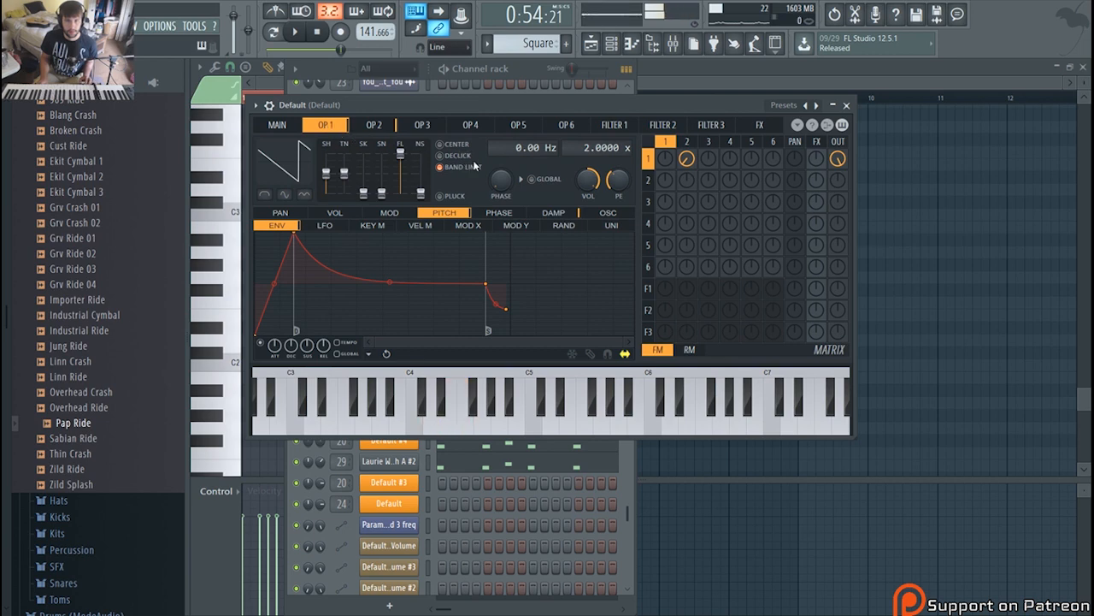
Step: Open the Default #4 Sytrus in the Square pattern and examine its operator 1 and main page settings
left_click(525, 70)
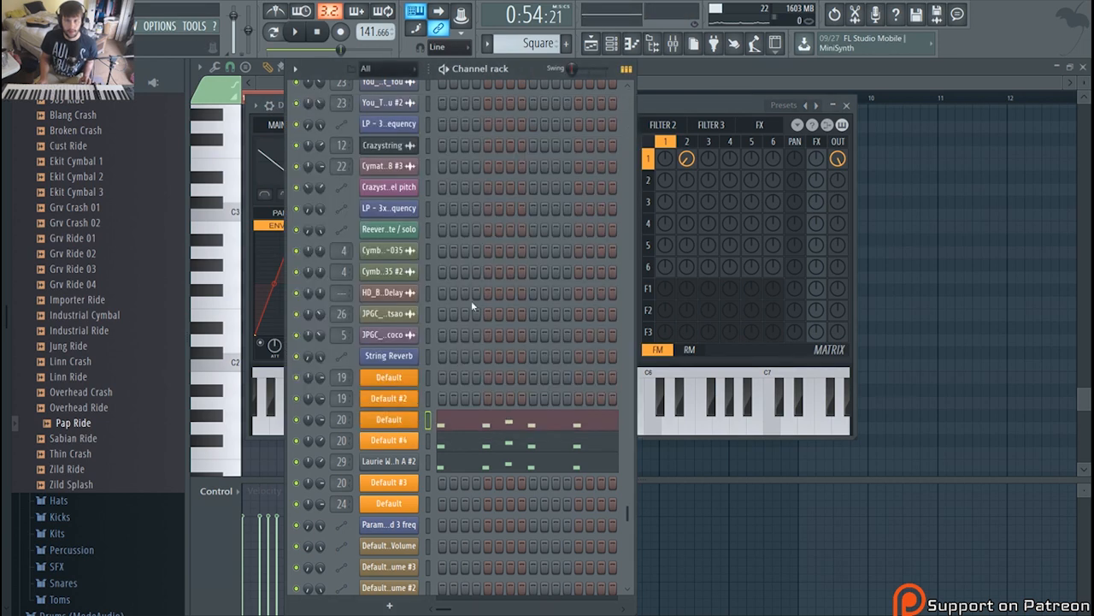
left_click(413, 442)
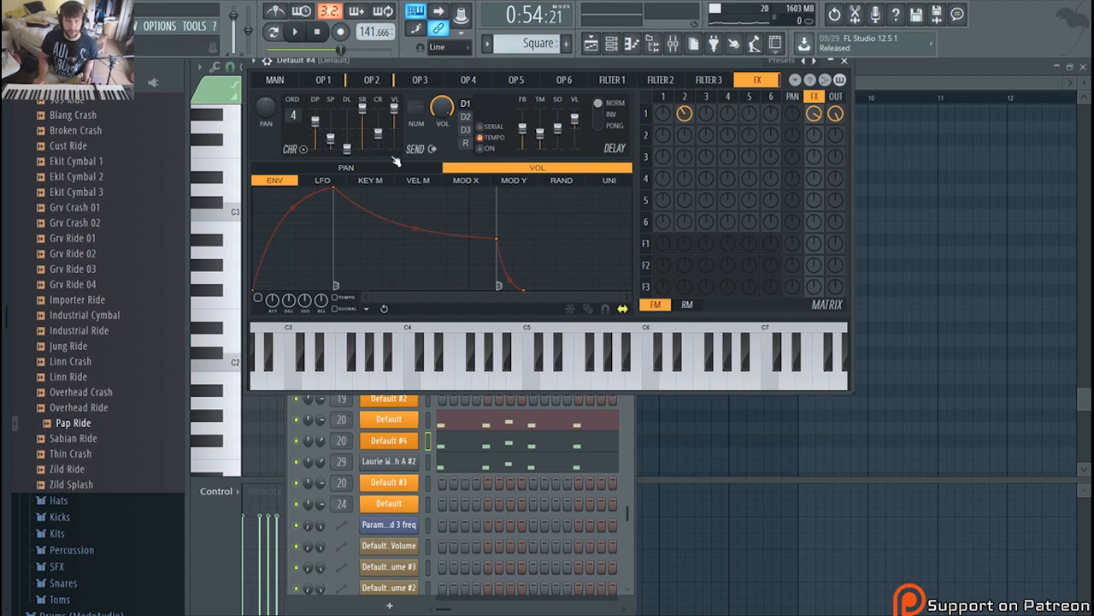
left_click(332, 81)
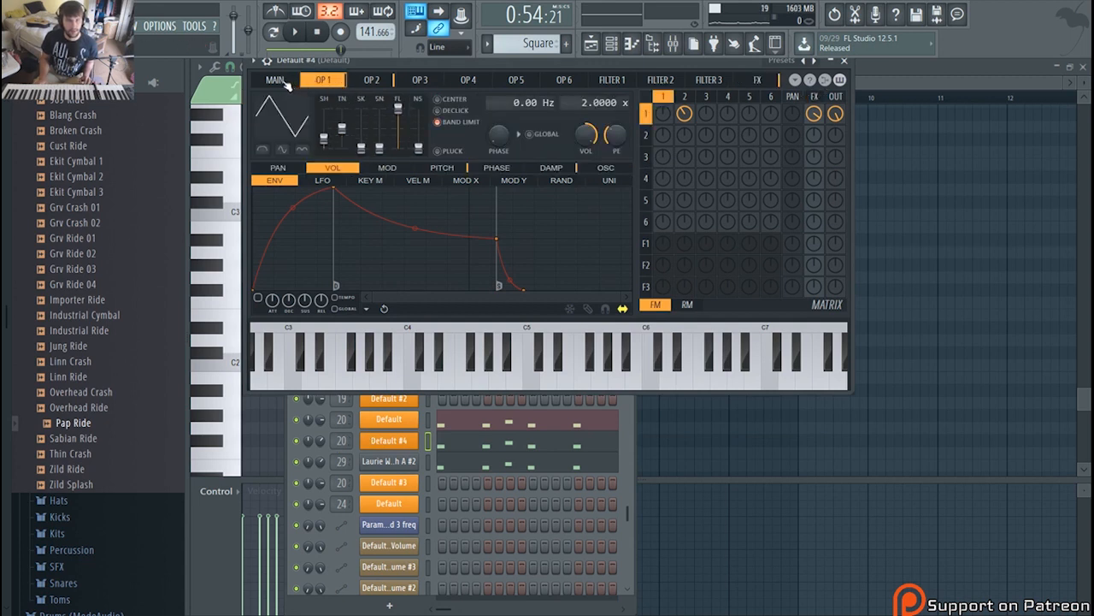
left_click(286, 81)
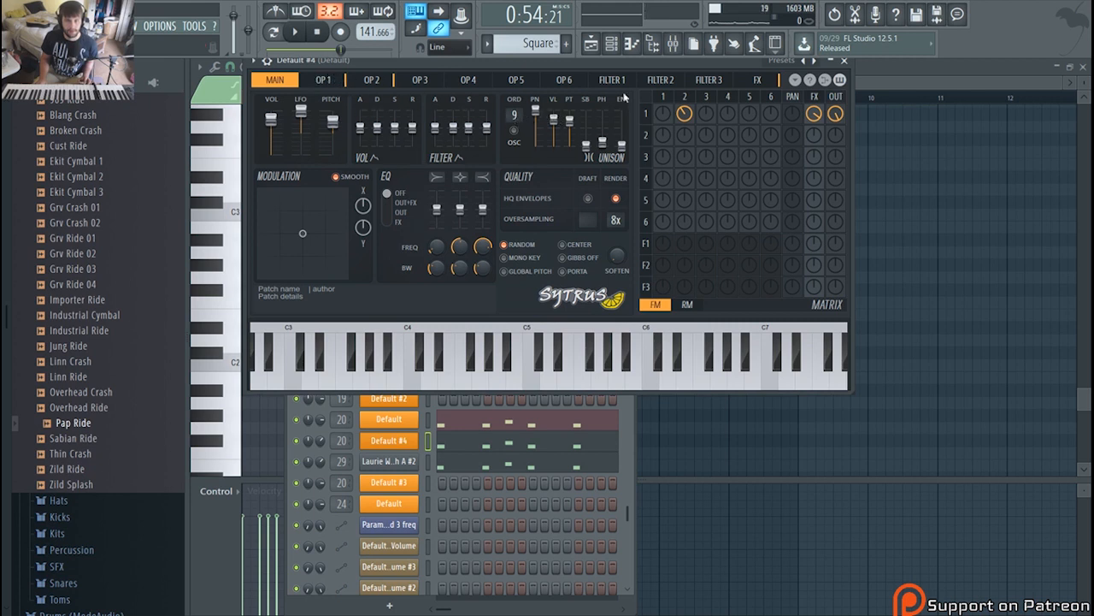
left_click(674, 106)
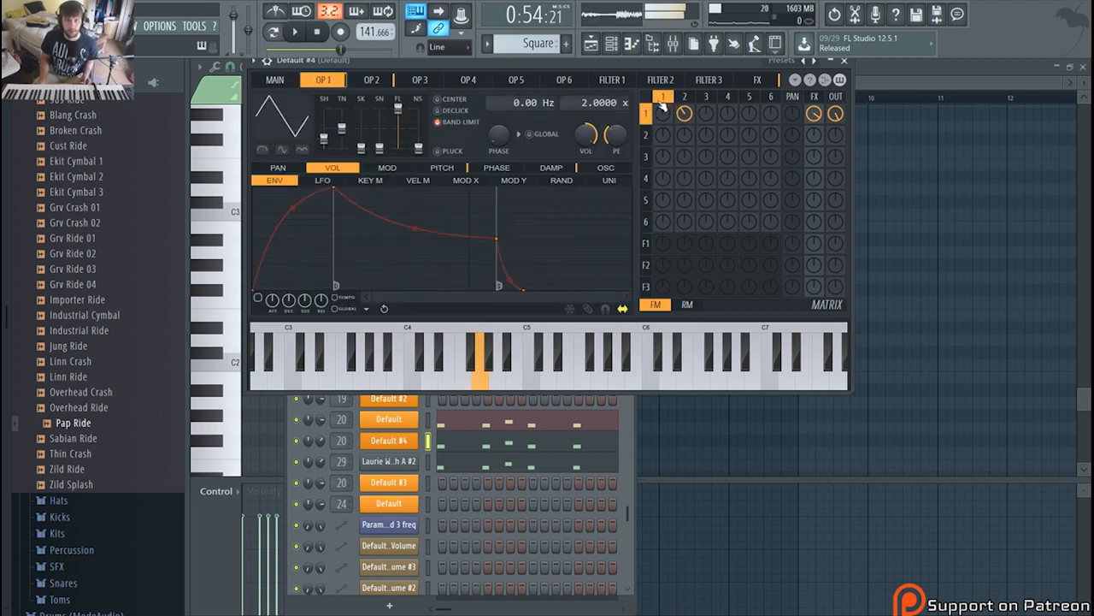
Step: Look through Default #4's operators 1 to 3 and its effects page with the chorus and delay settings
left_click(372, 83)
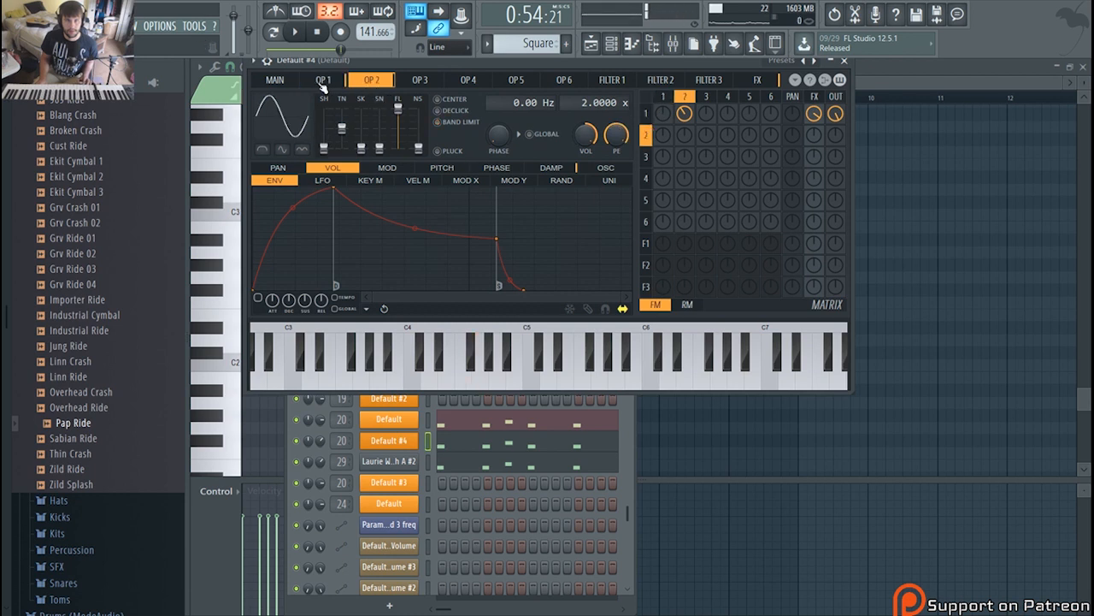
left_click(341, 82)
left_click(371, 82)
left_click(409, 82)
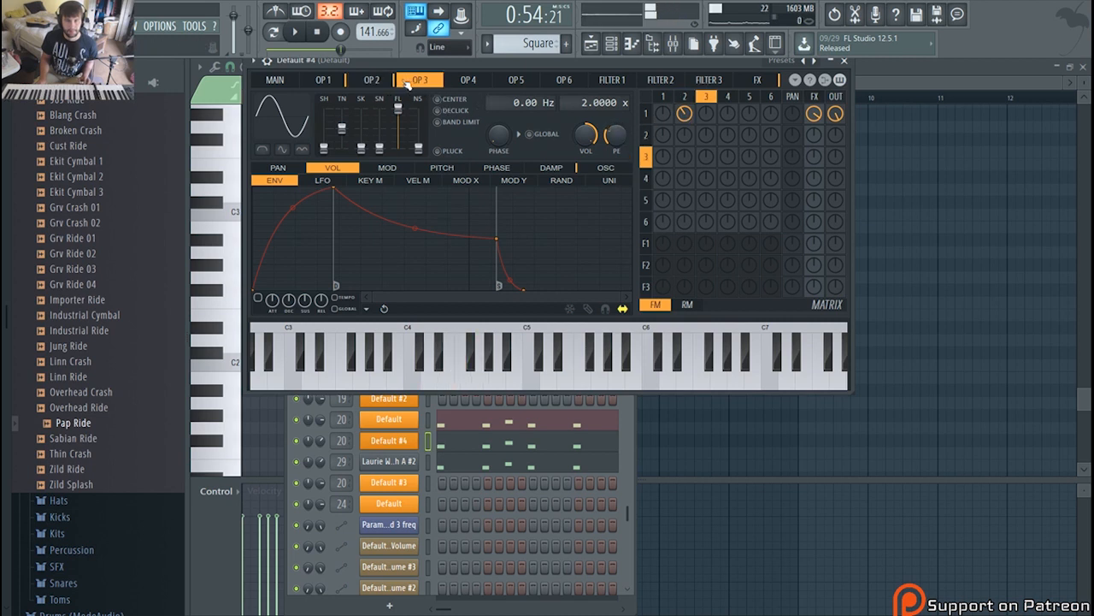
left_click(817, 99)
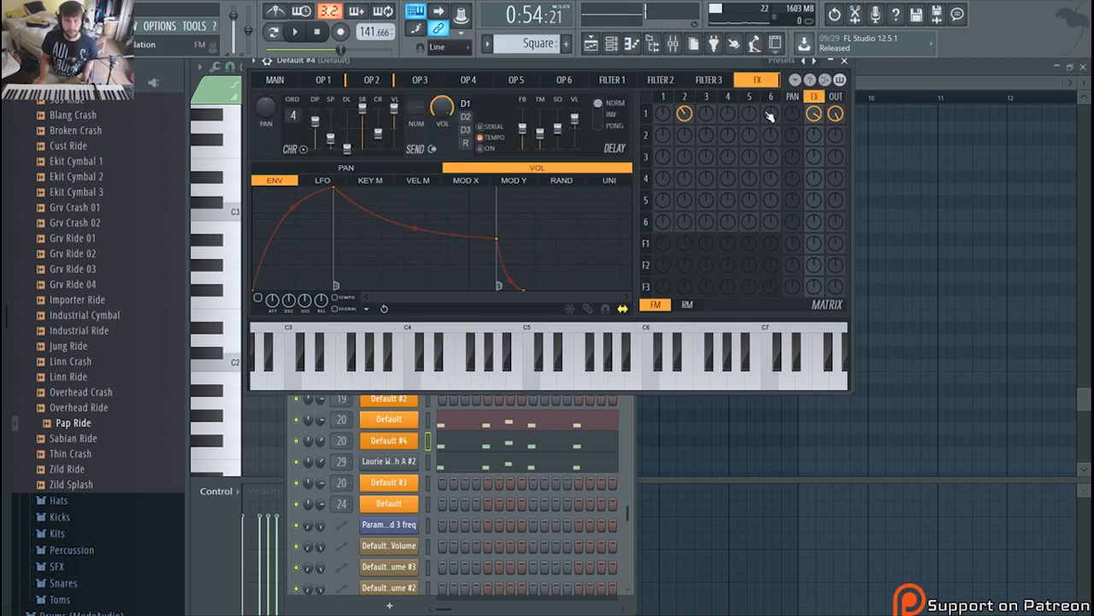
Step: Try a longer attack on operator 1's pitch envelope in Default #4, and restore the peak to the envelope's start
left_click(326, 80)
left_click(373, 80)
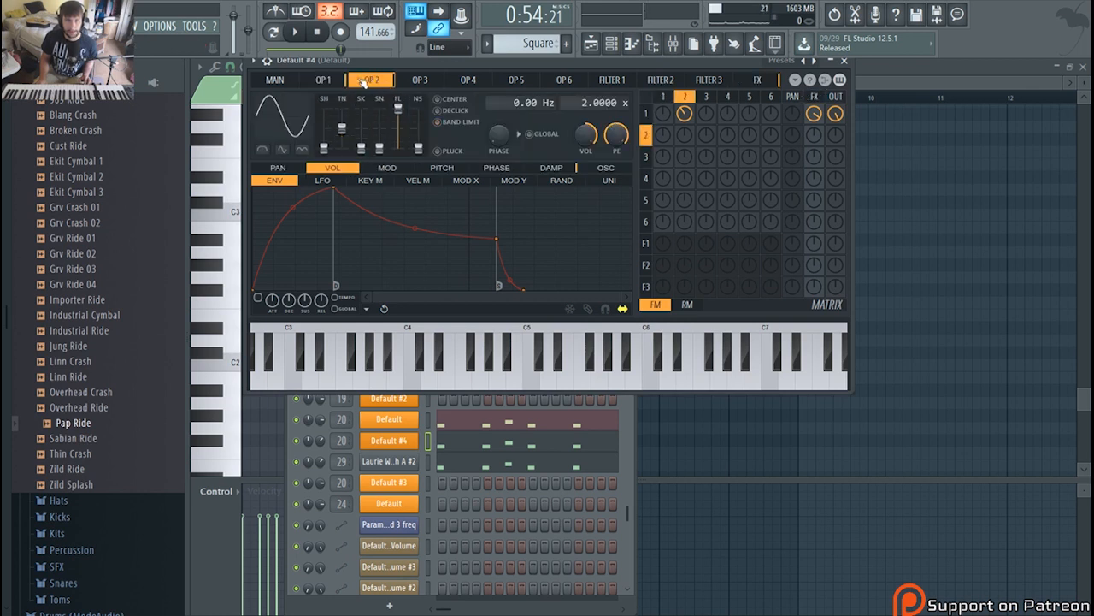
left_click(344, 80)
left_click(443, 169)
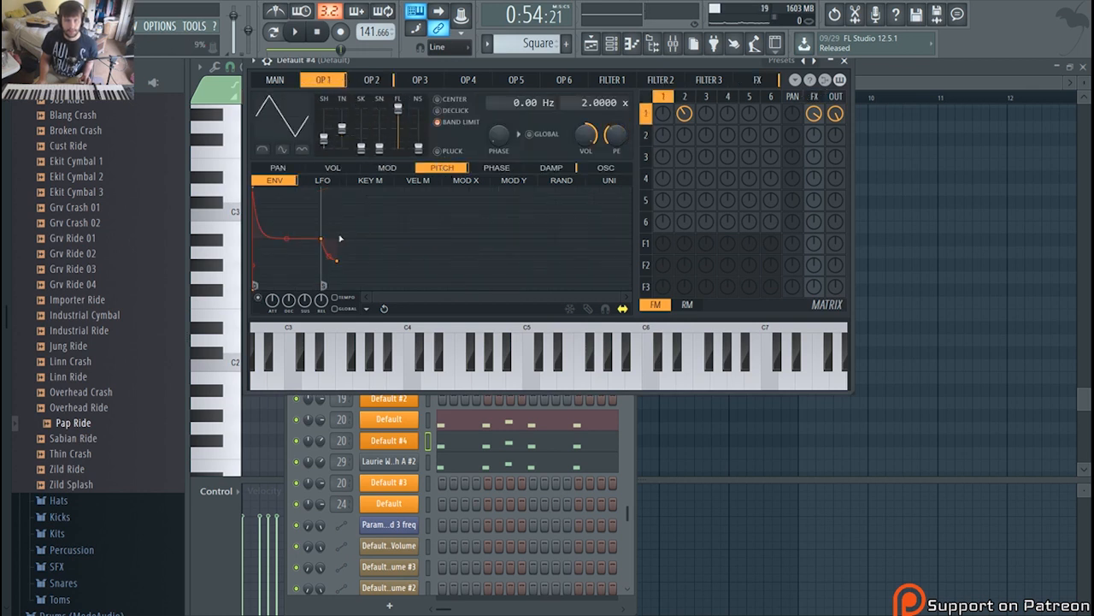
left_click_drag(258, 189, 272, 190)
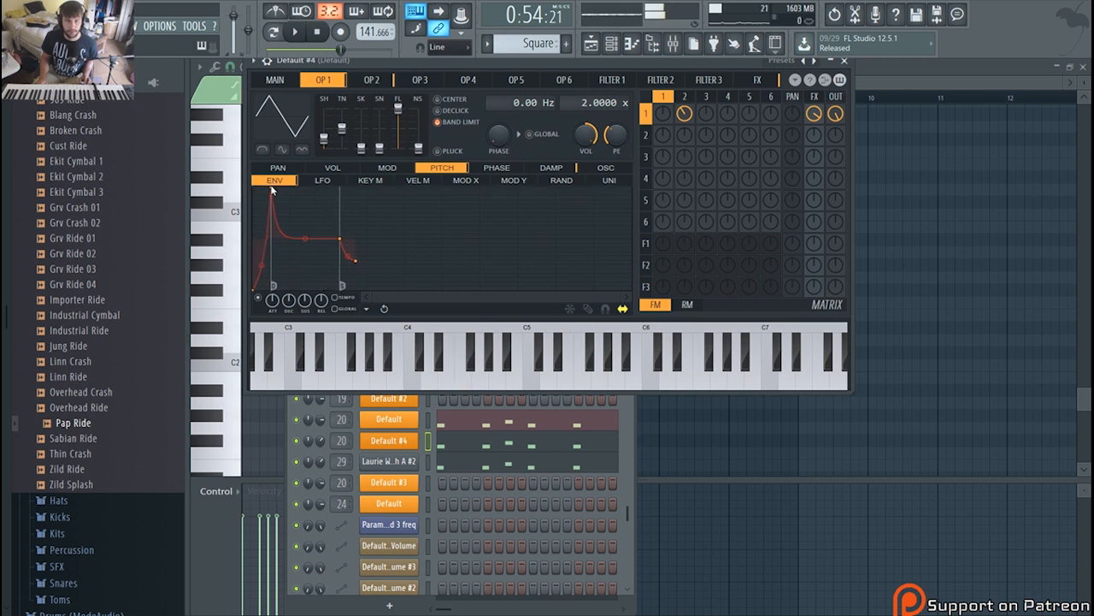
left_click_drag(271, 191, 246, 186)
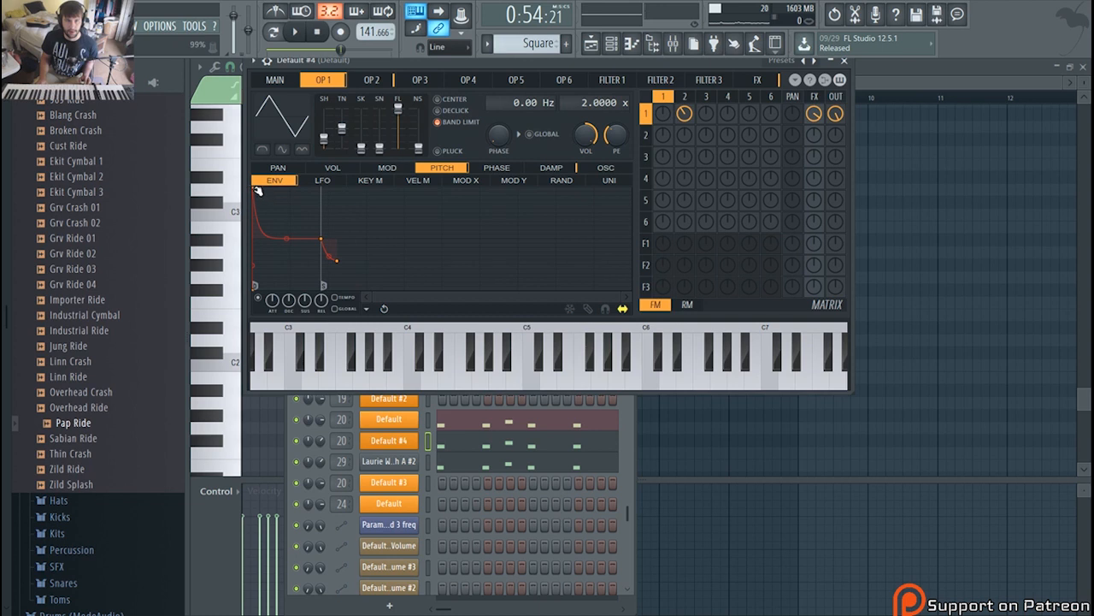
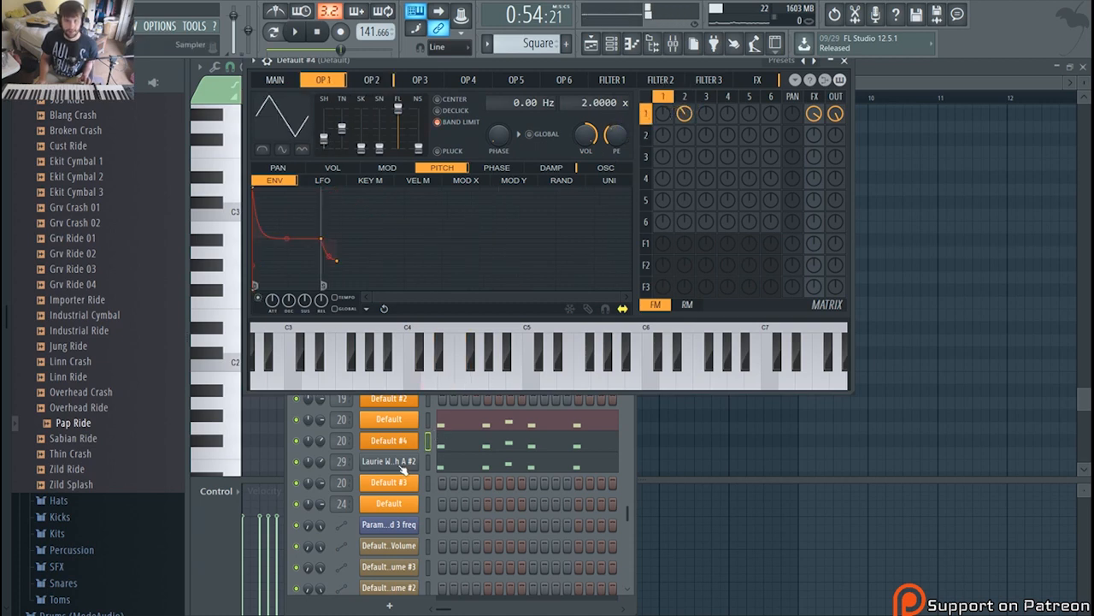
Step: Open the Laurie Webb Ahh A #2 sampler from the Square pattern, examine its time stretching and reverse settings, and play the pattern
left_click(400, 462)
left_click(416, 419)
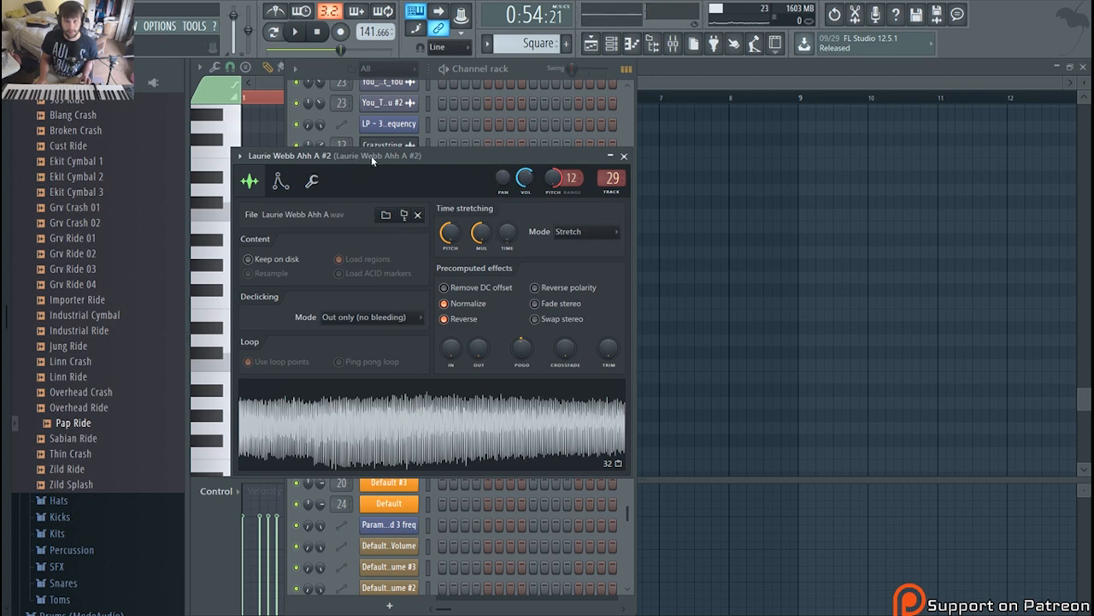
left_click_drag(371, 156, 658, 101)
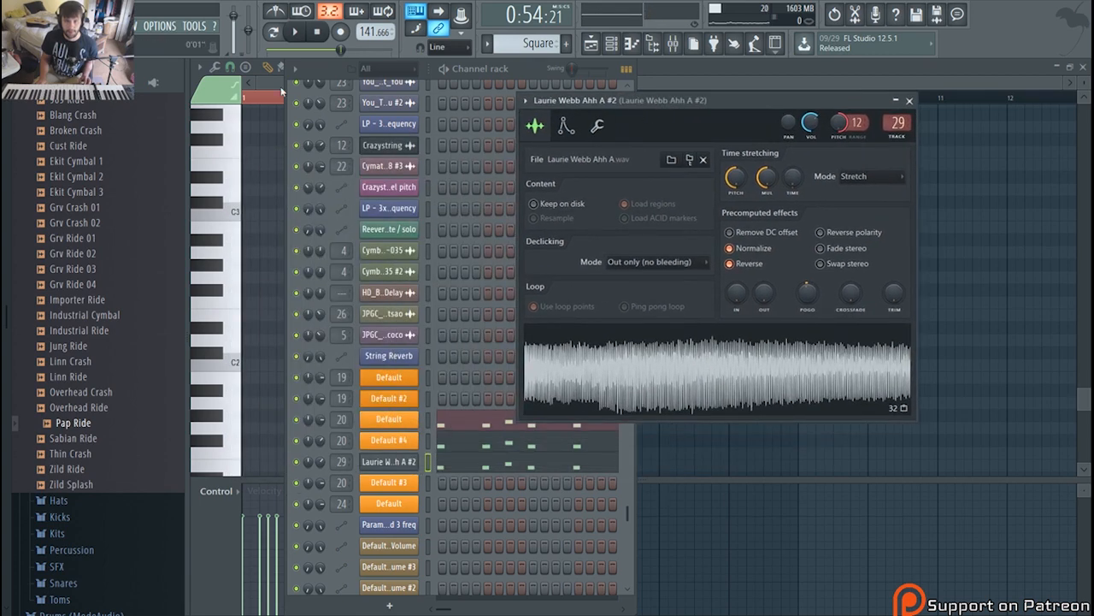
key("space")
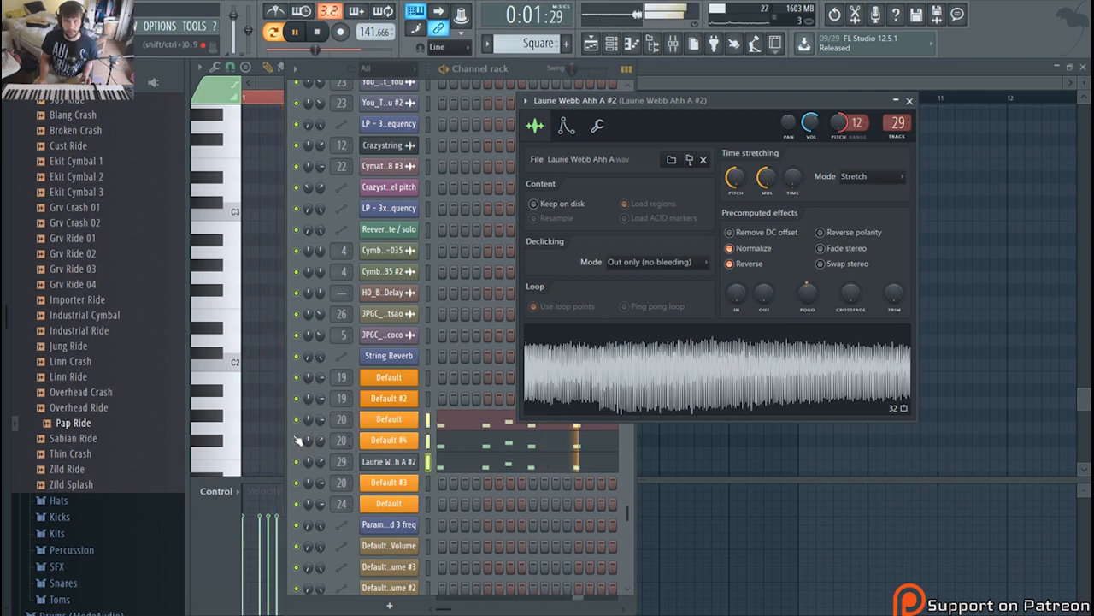
Step: Mute the Default #4 and Default synths in the Square pattern and listen to the Laurie Webb Ahh A #2 layer alone
left_click(299, 440)
key("space")
left_click(298, 420)
key("space")
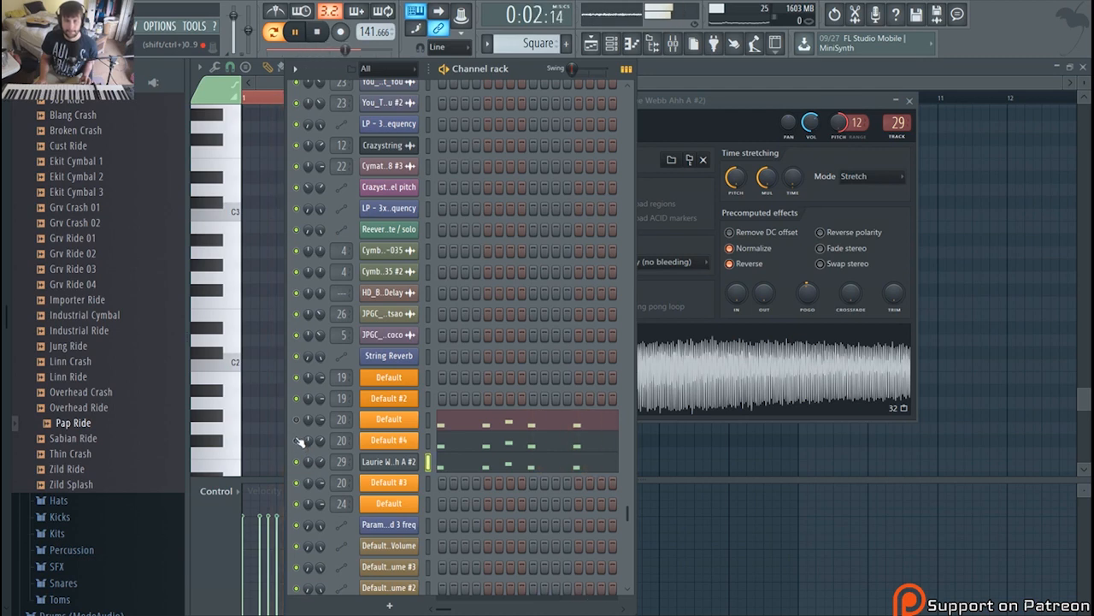
key("space")
left_click(489, 468)
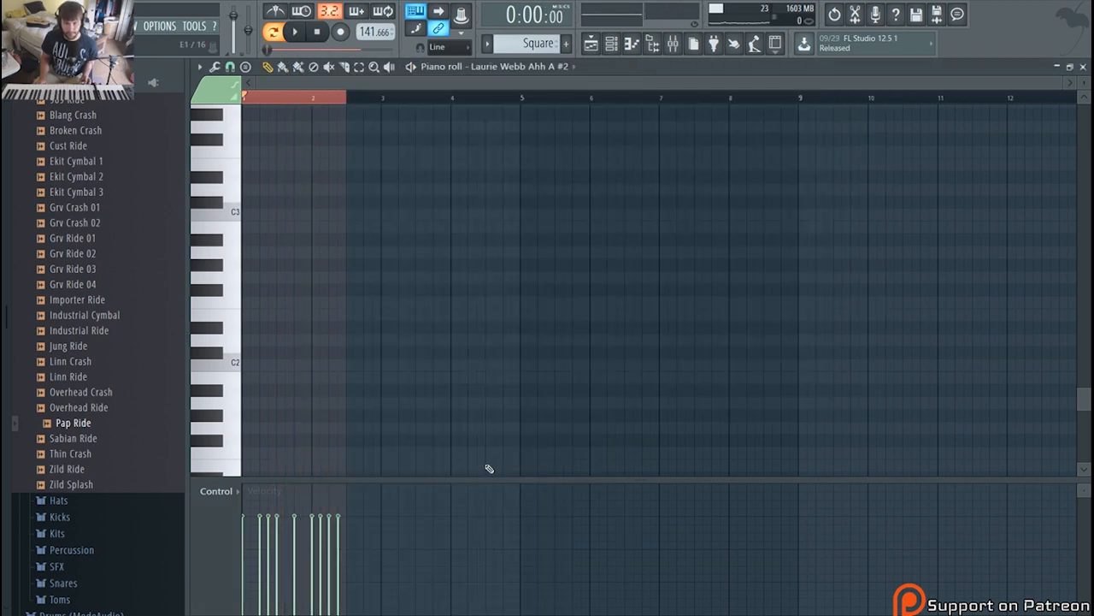
Step: Find the Square #4 clip on track 18 of the playlist and open its pattern in the piano roll
left_click(590, 43)
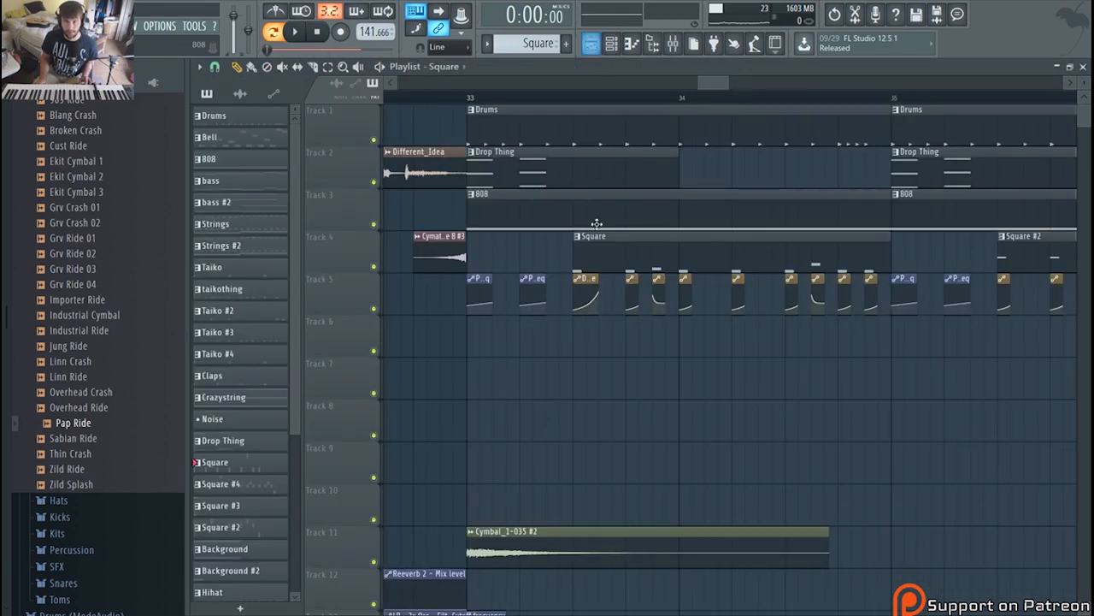
scroll(592, 313, "down", 11)
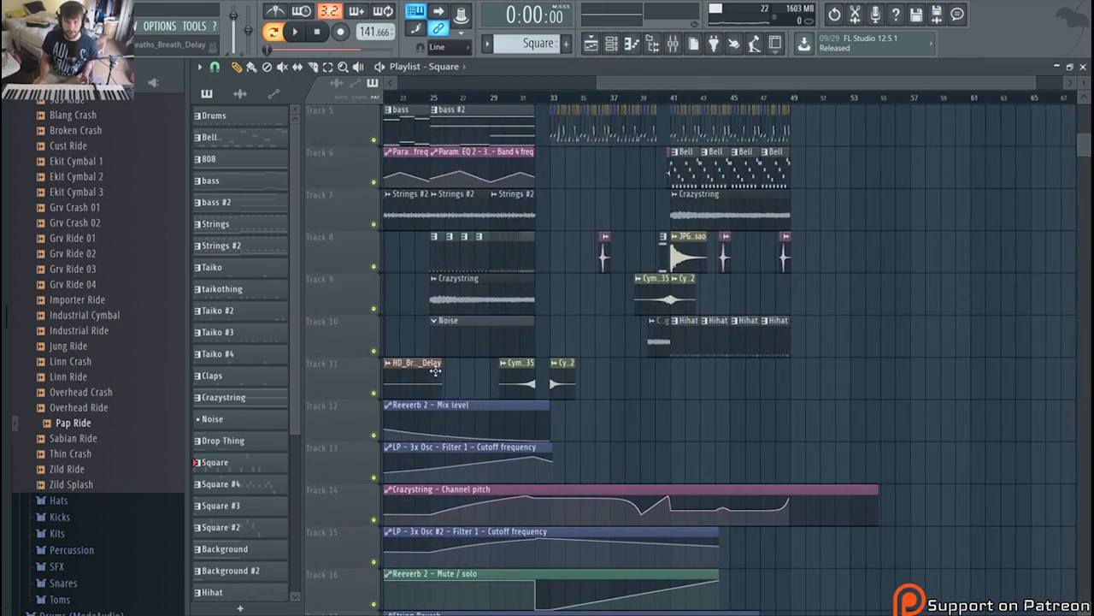
scroll(439, 381, "up", 3)
scroll(439, 384, "up", 5)
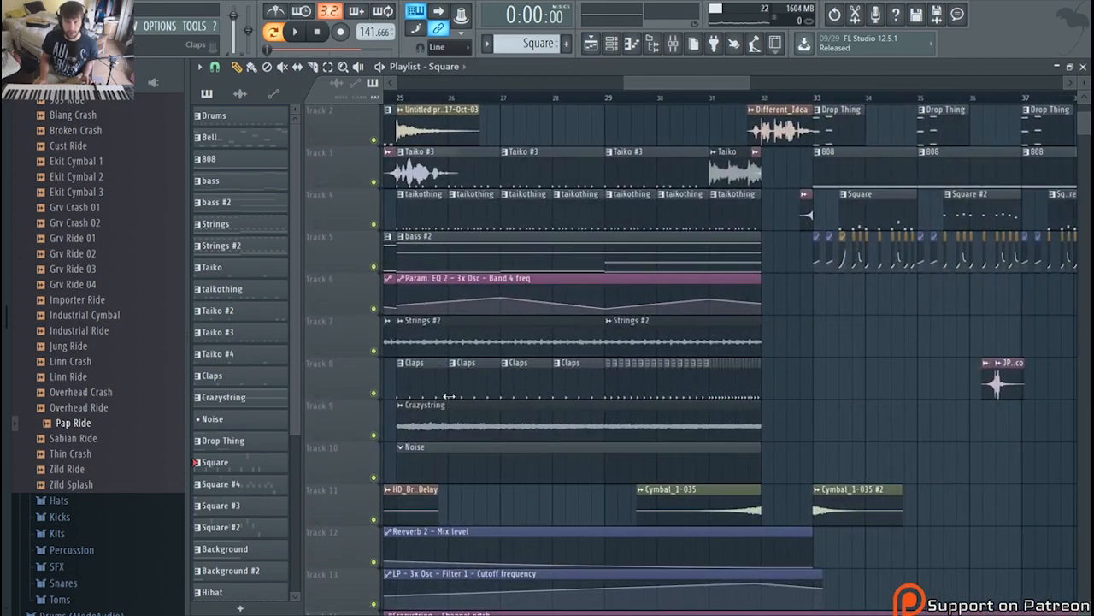
scroll(450, 403, "down", 2)
scroll(450, 403, "down", 1)
scroll(450, 403, "down", 3)
scroll(450, 401, "down", 3)
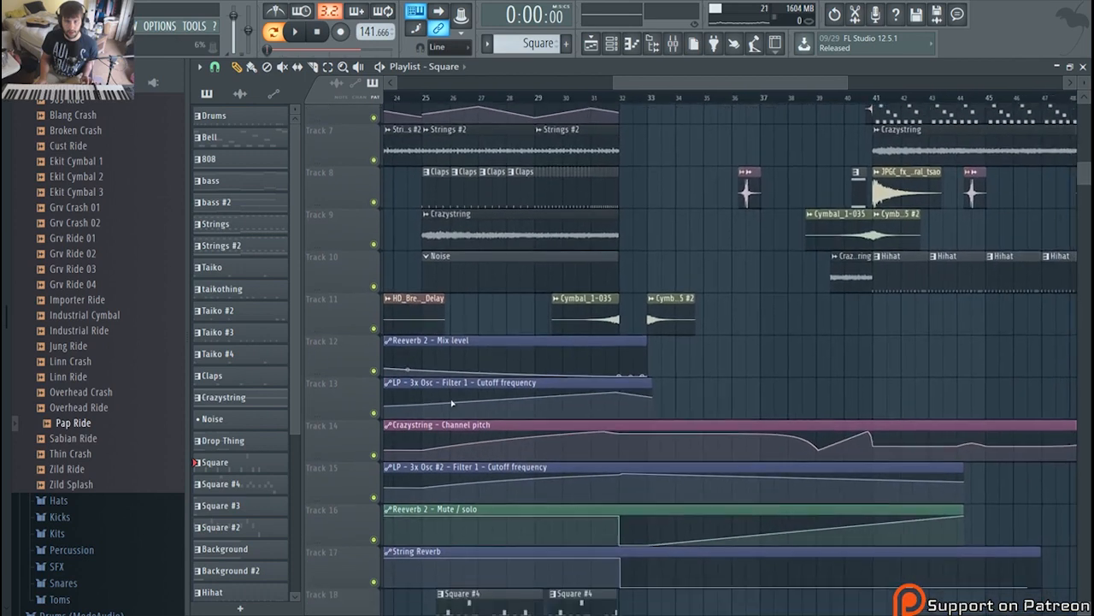
double_click(479, 506)
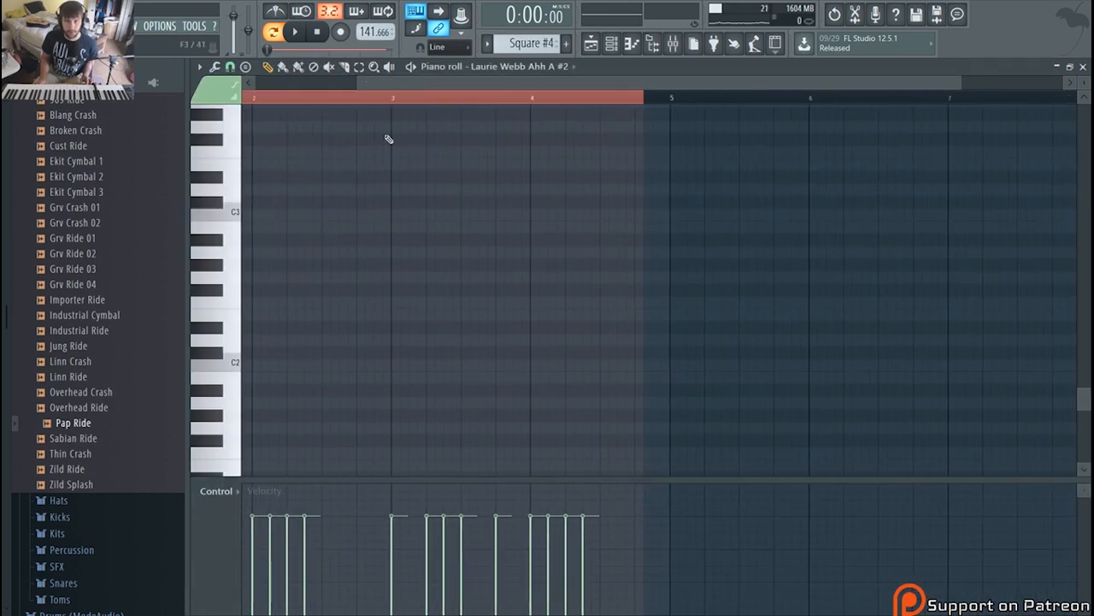
Step: Play the Square #4 pattern and check in the channel rack which instrument it uses
key("space")
left_click(628, 45)
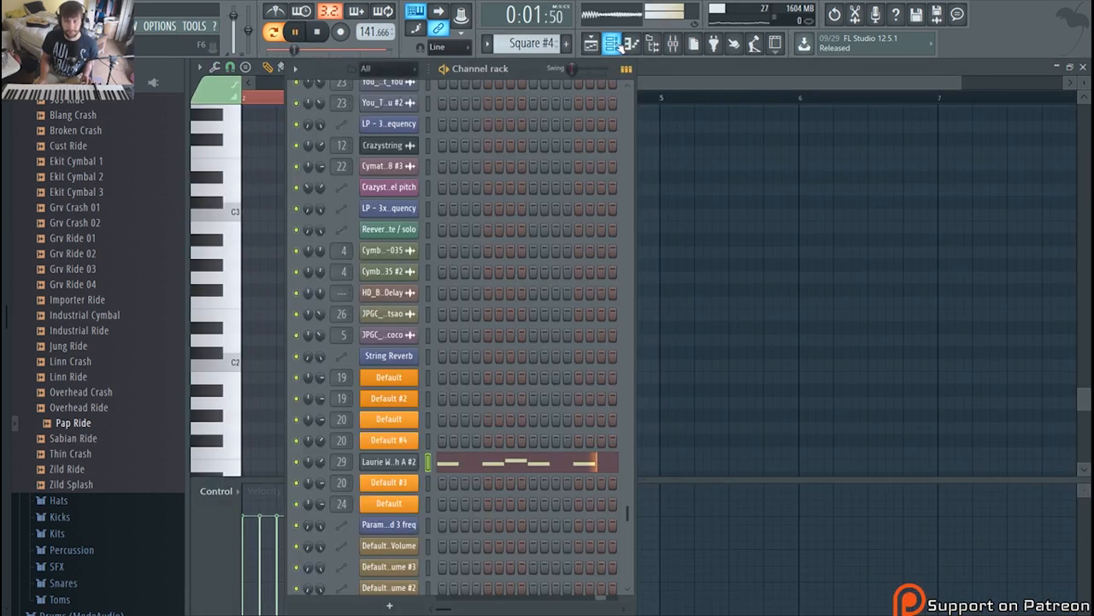
key("space")
Step: Play the song from around bar 25 in the playlist to hear the Square #4 clips in context
left_click(590, 44)
scroll(757, 225, "down", 5)
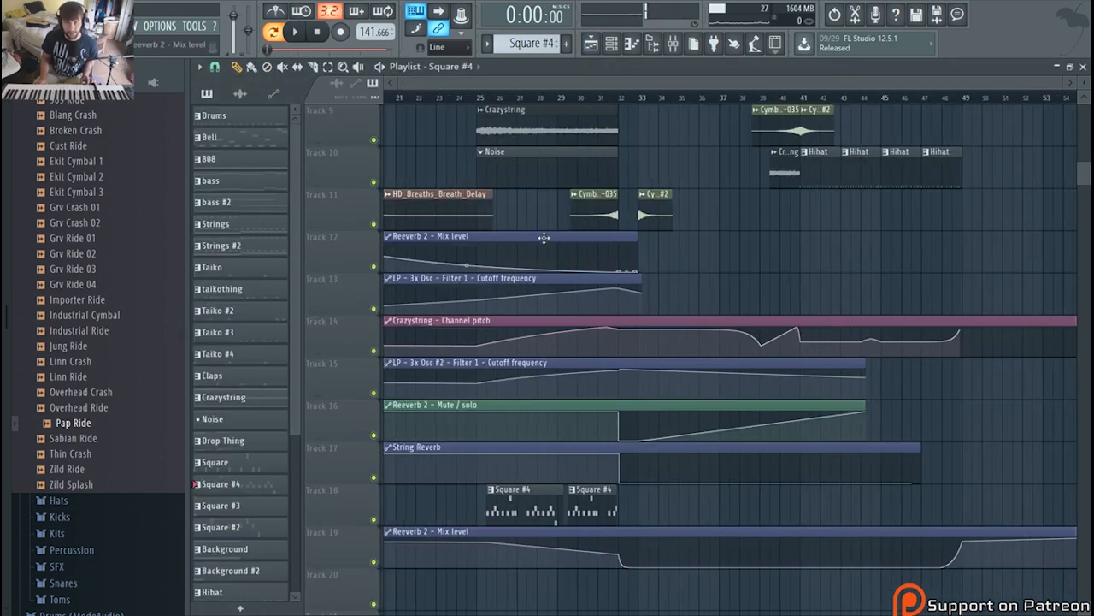
scroll(778, 171, "up", 2)
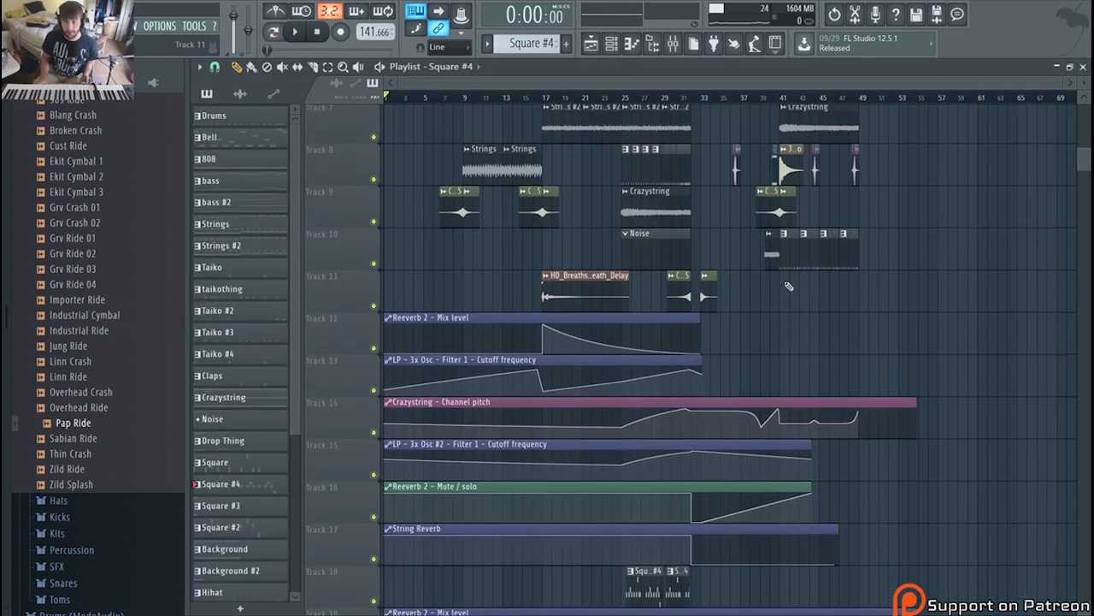
scroll(778, 171, "up", 4)
left_click(462, 103)
key("space")
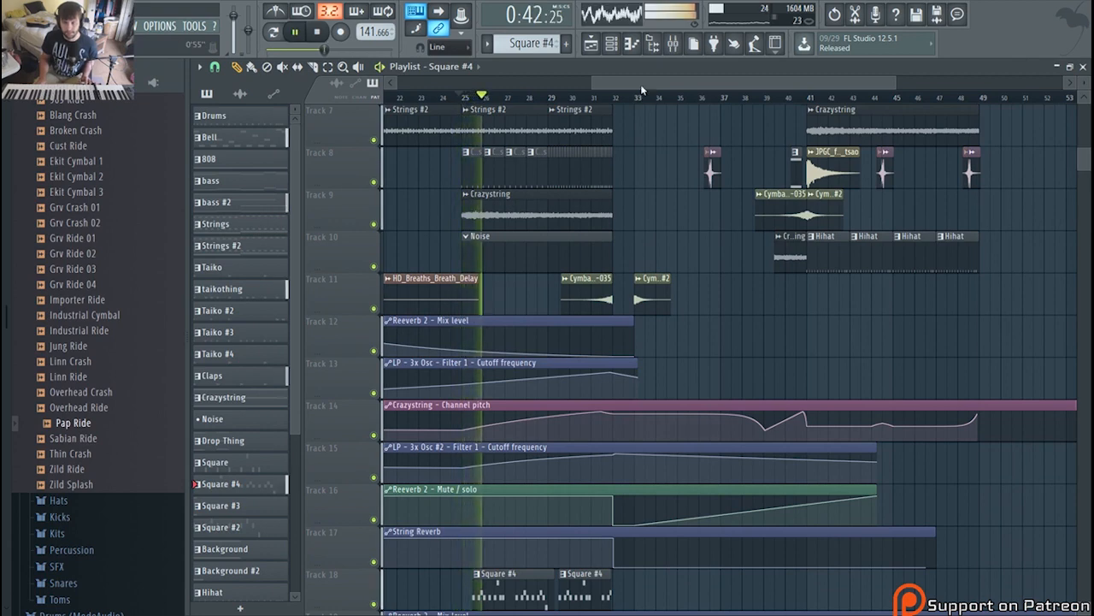
left_click_drag(644, 82, 657, 103)
key("space")
Step: Examine the Reeverb 2 mix level automation on track 19, and return to the drop arrangement at bar 33
scroll(471, 419, "down", 5)
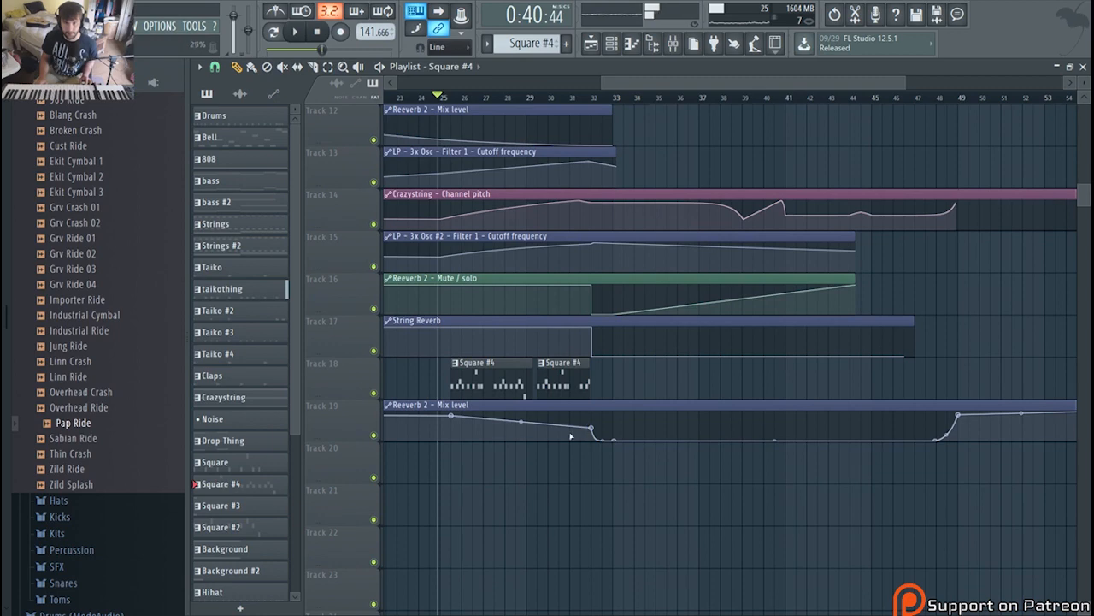
scroll(645, 415, "up", 11)
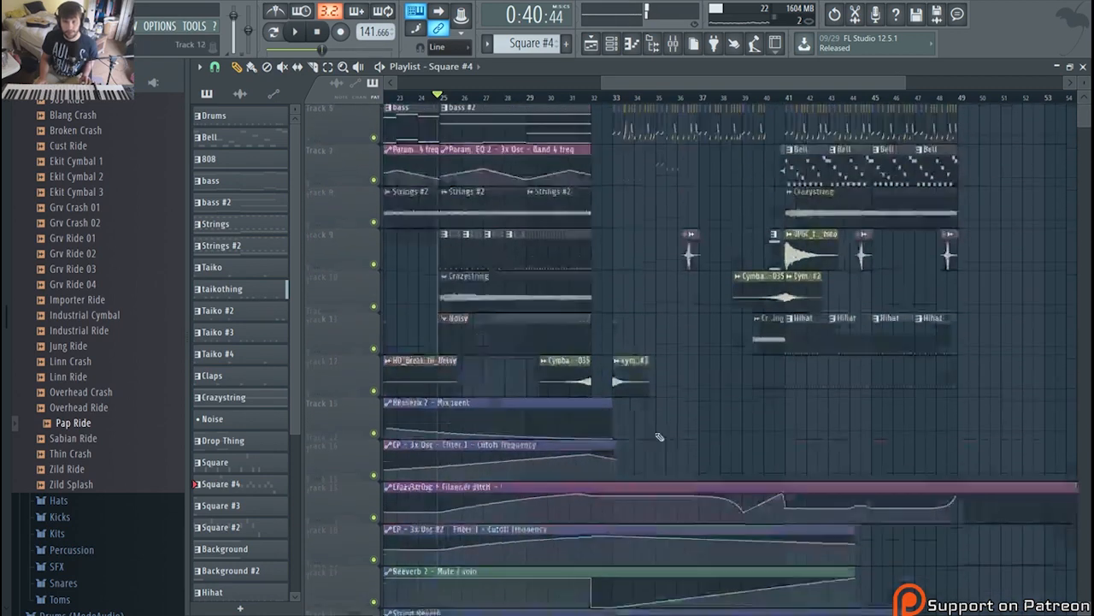
scroll(745, 349, "up", 4)
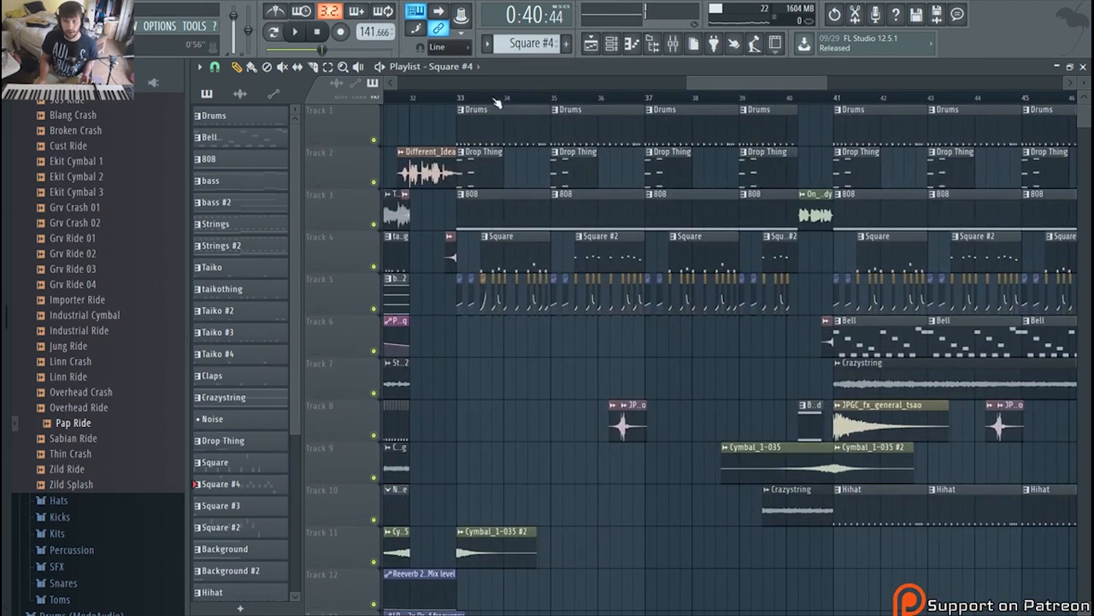
Step: Play the drop from the start of the first Square clip and examine the Default volume automation clips on track 5
left_click(481, 109)
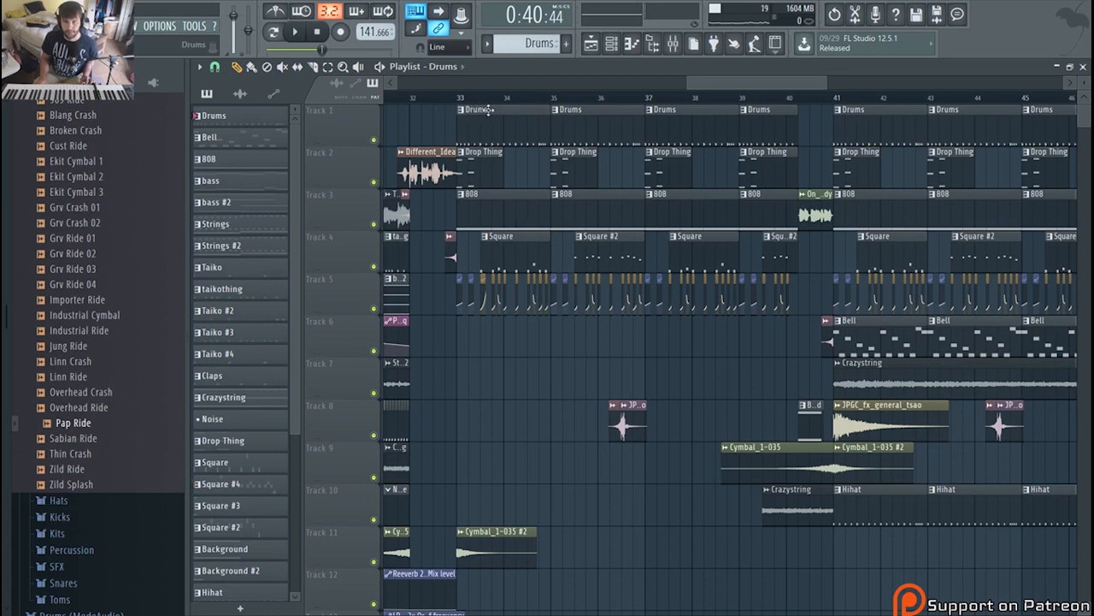
left_click(481, 98)
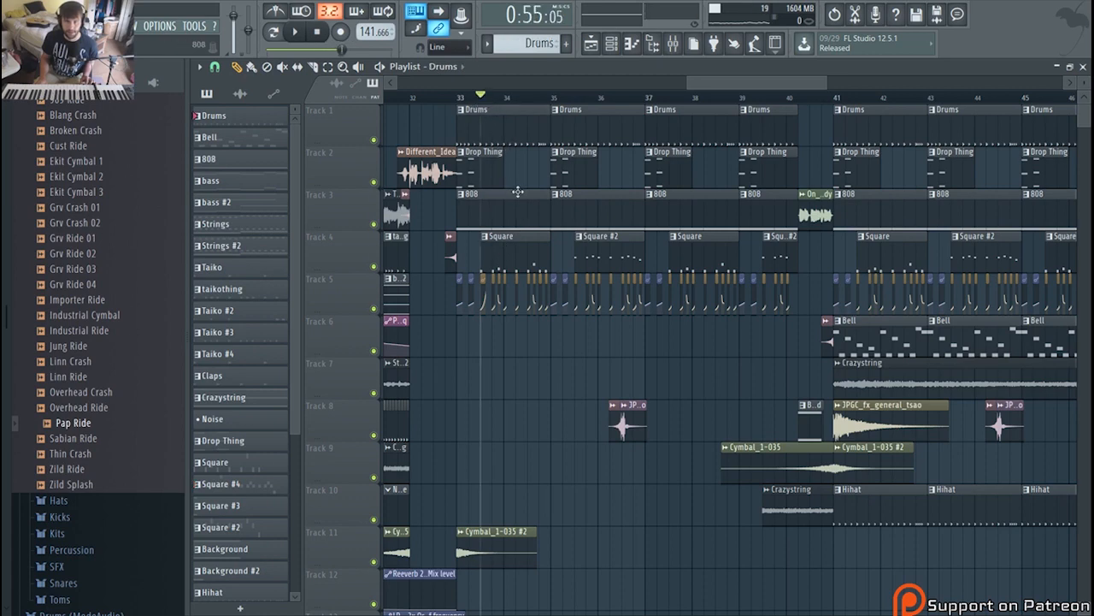
key("space")
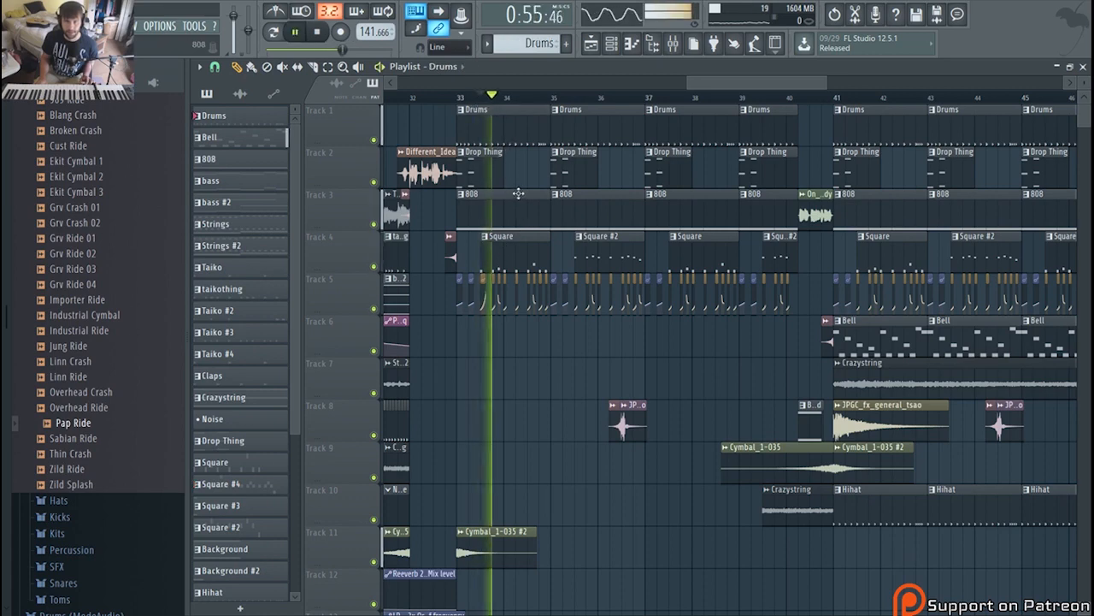
scroll(509, 298, "up", 5)
key("space")
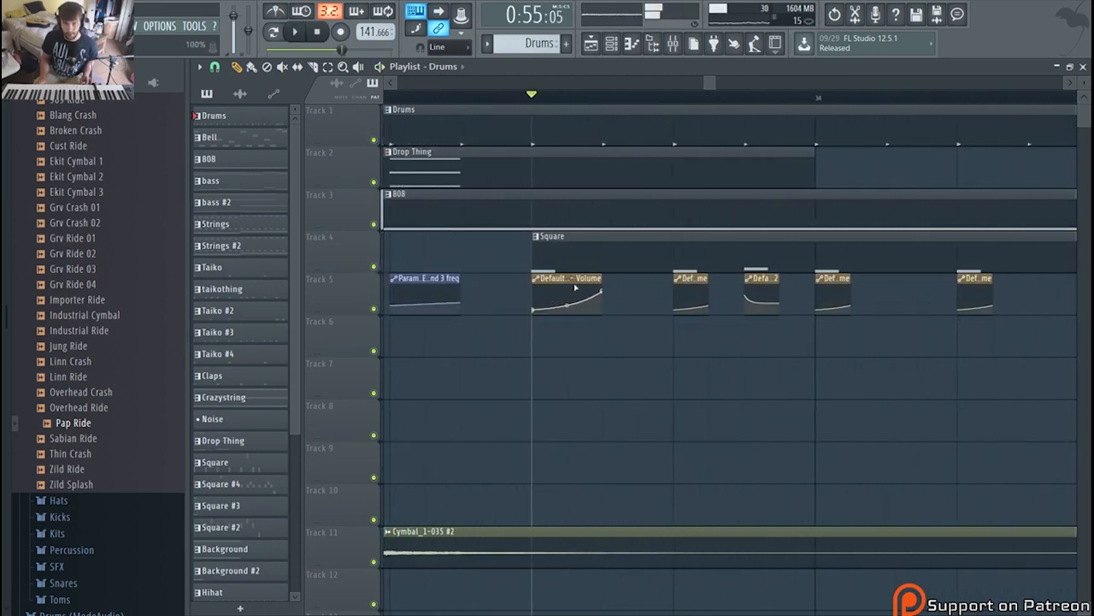
Step: Open the Square pattern's Default Sytrus from the channel rack and play the pattern while examining operator 2
key("F6")
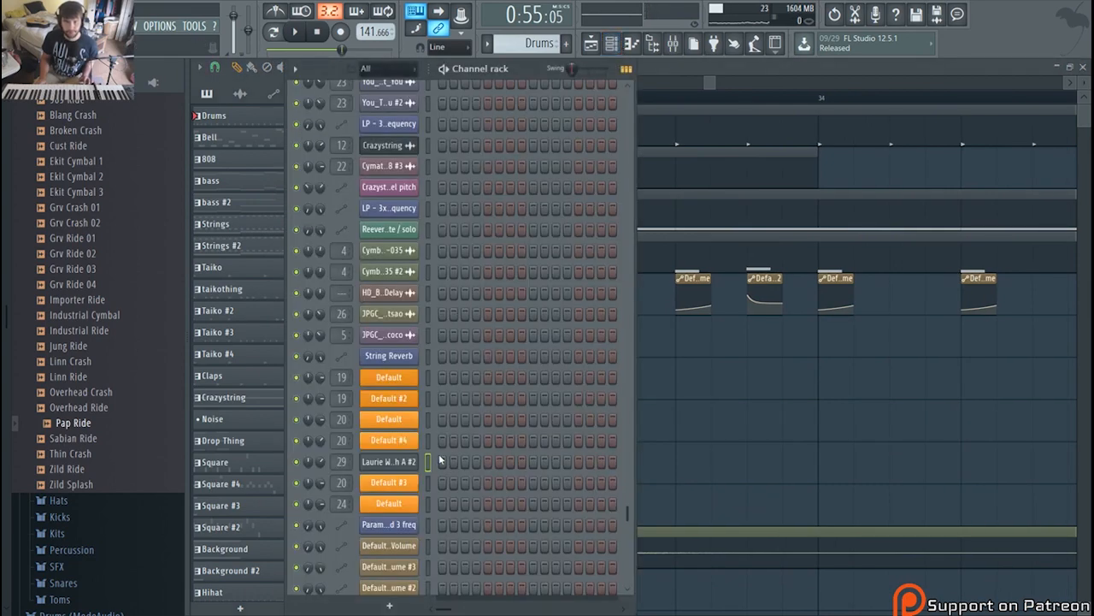
key("F7")
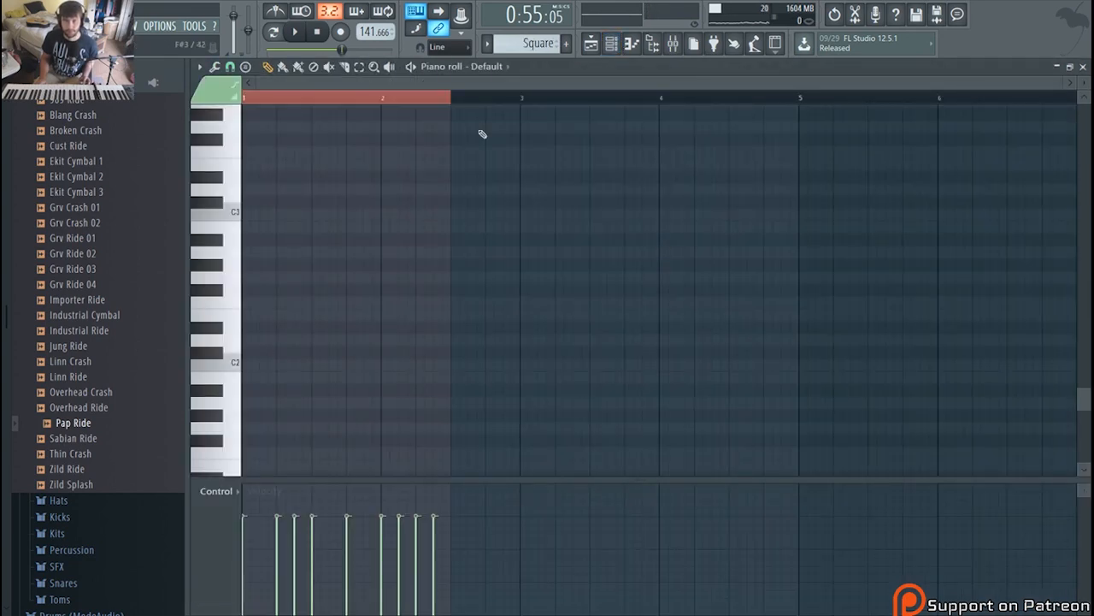
left_click(282, 32)
left_click(611, 44)
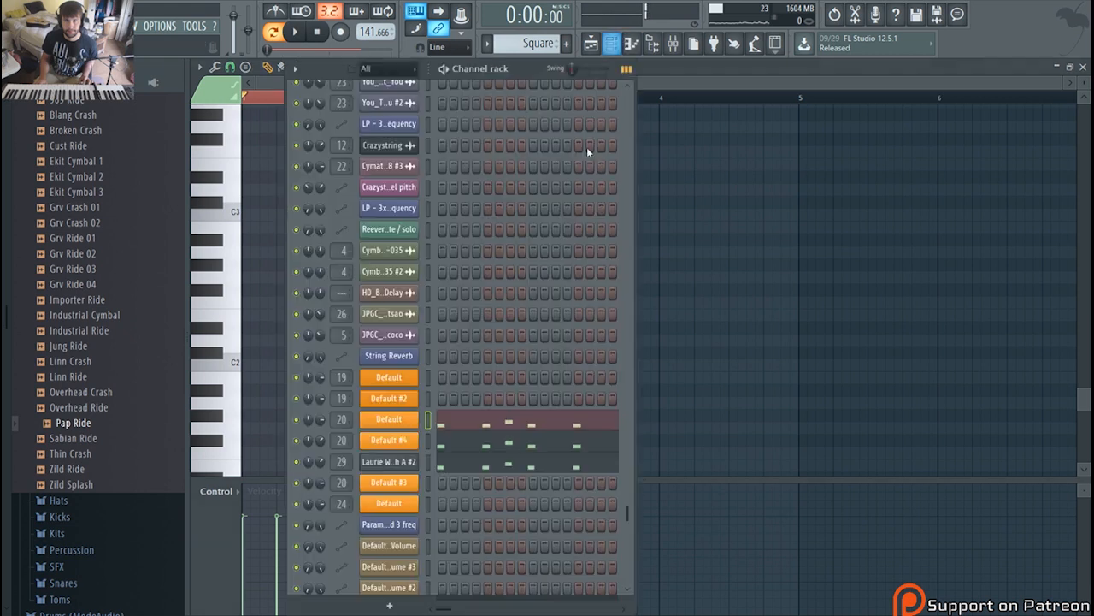
left_click(406, 426)
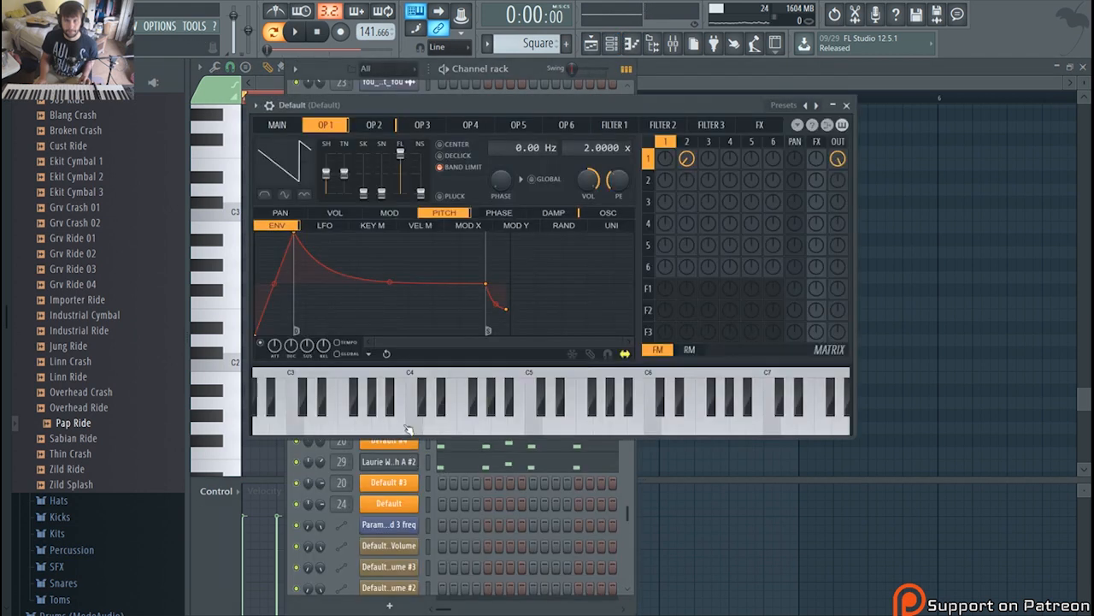
key("space")
left_click(648, 180)
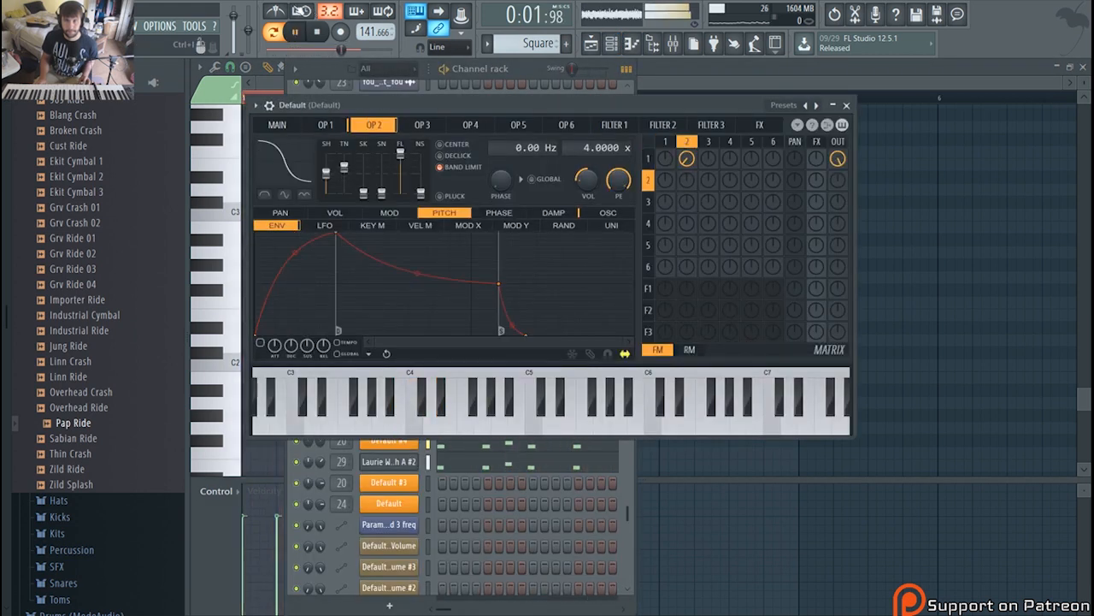
key("space")
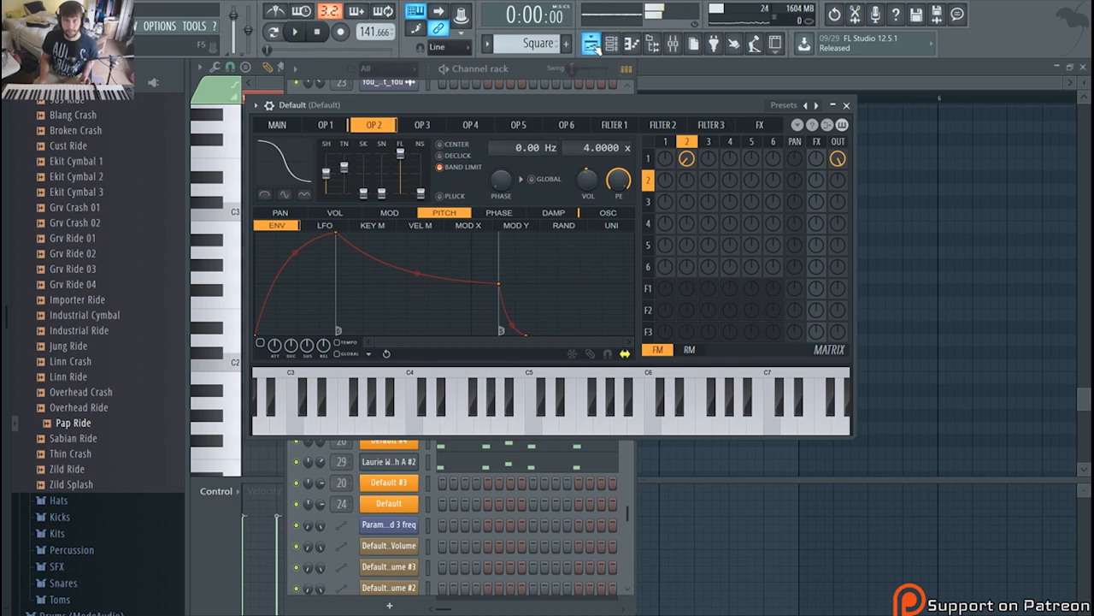
Step: Select the playlist range from the start of the first Square clip to bar 34 and play it
left_click(591, 44)
left_click_drag(547, 114, 817, 128)
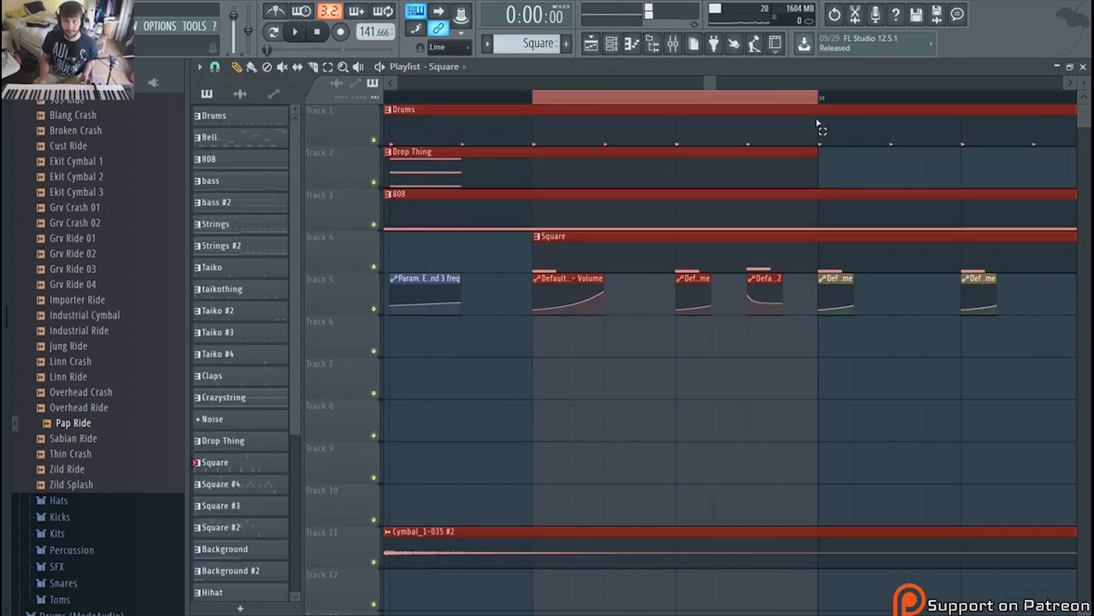
key("space")
key("space")
Step: Reopen the Default Sytrus and play the selected range while watching the automated volume of operator 2
left_click(612, 47)
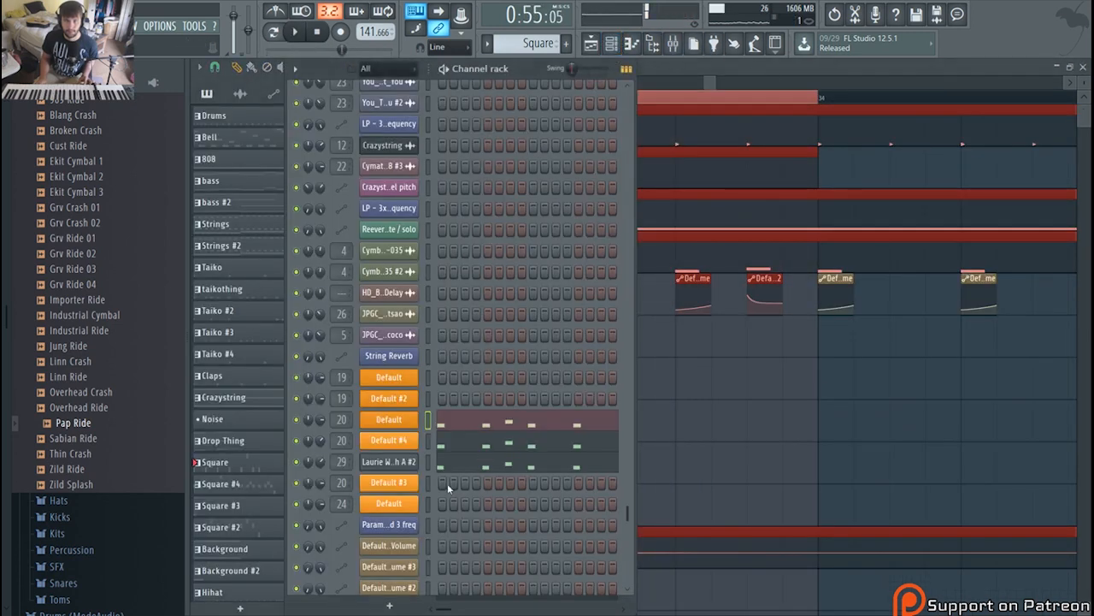
left_click(403, 419)
key("space")
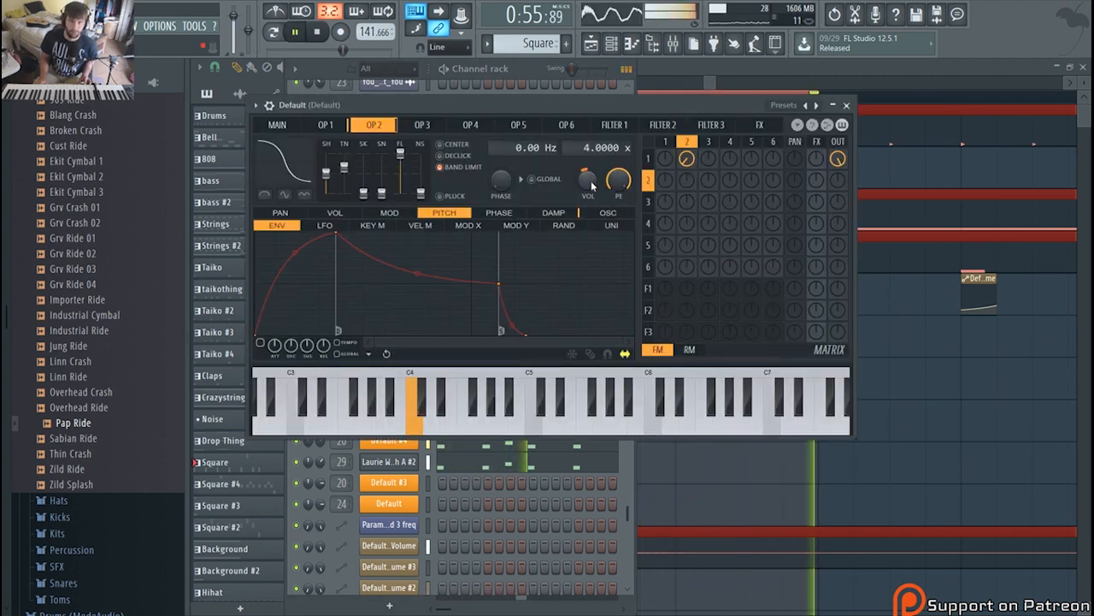
key("space")
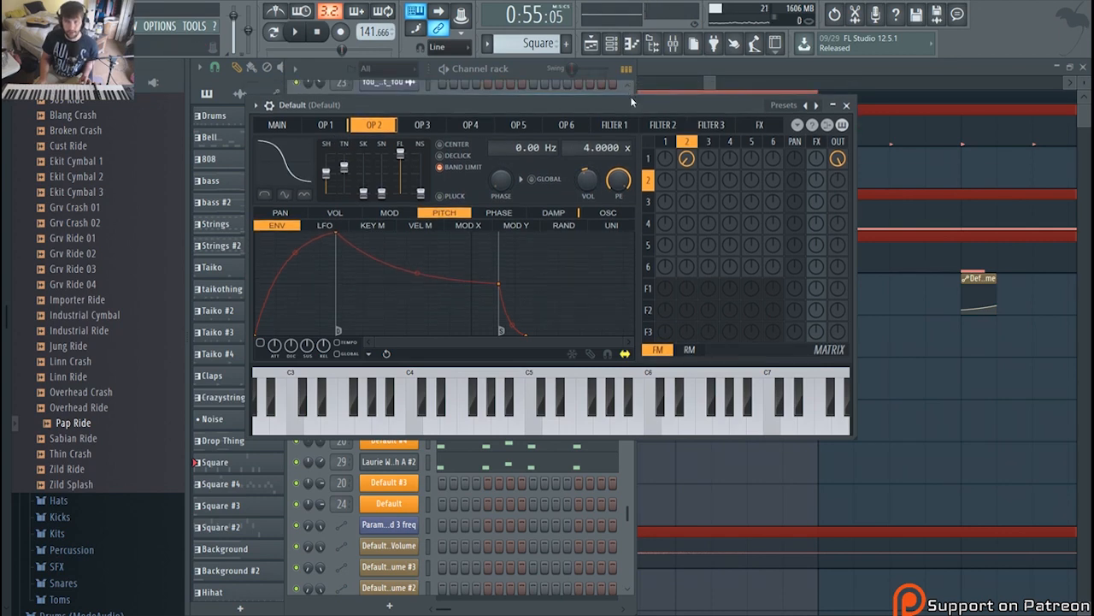
Step: Compare operators 1 and 2 of the Default Sytrus, and replay the range to watch operator 2's volume move
left_click_drag(616, 104, 765, 71)
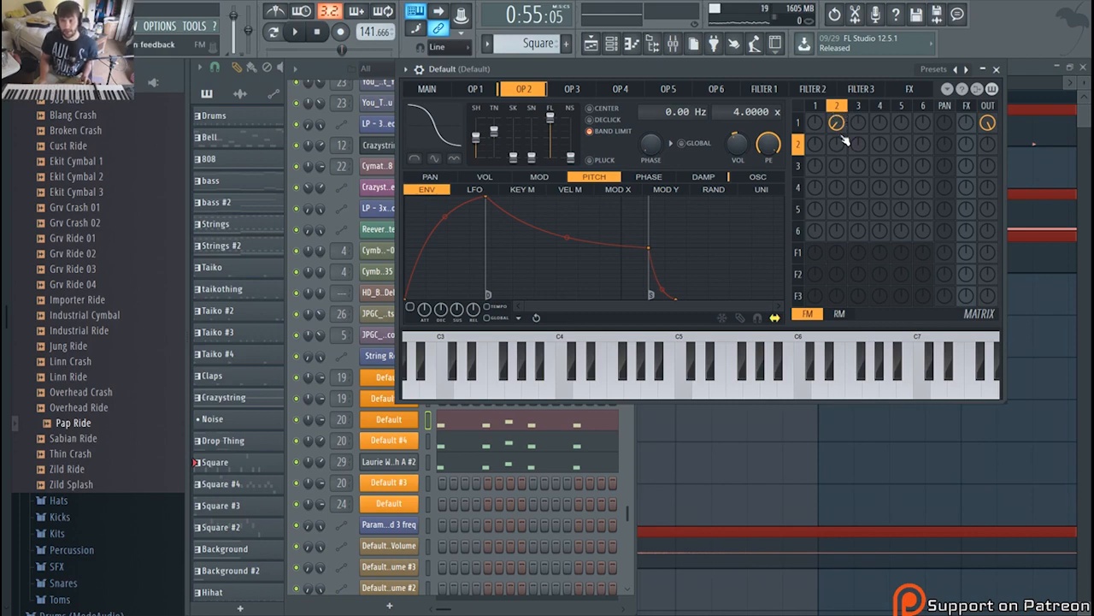
left_click(475, 88)
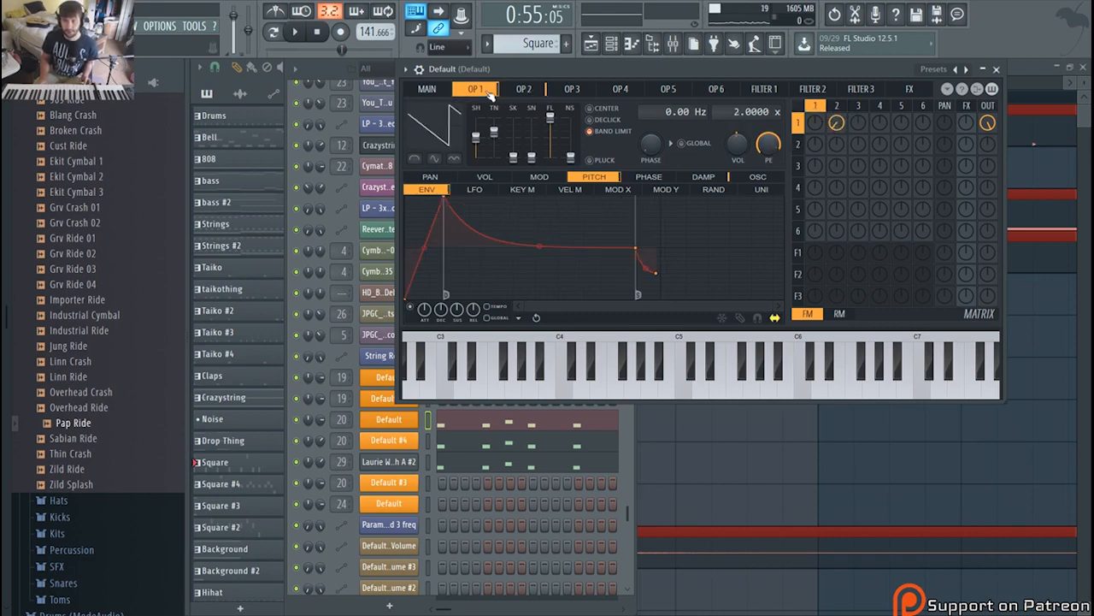
left_click(523, 89)
key("space")
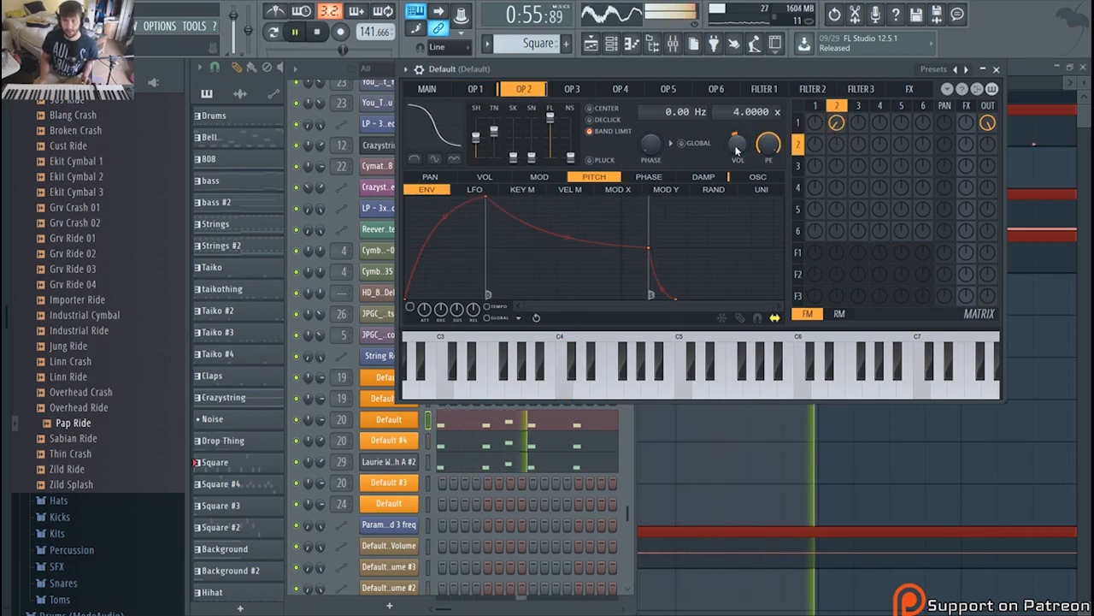
key("space")
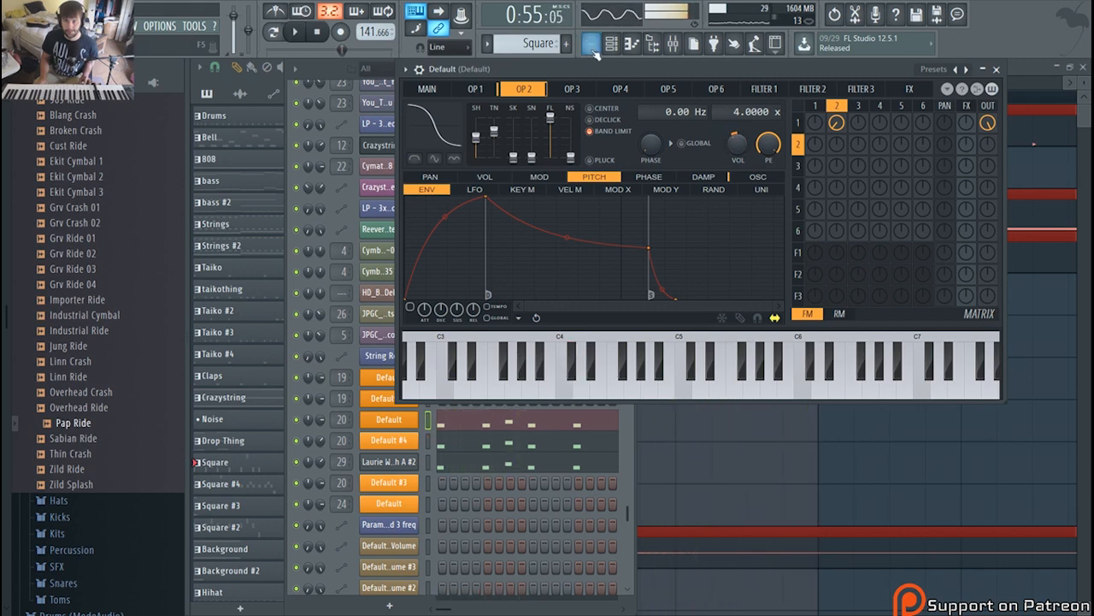
Step: Return to the playlist, clear the range selection and play the song from between bars 38 and 39
left_click(591, 43)
right_click(612, 100)
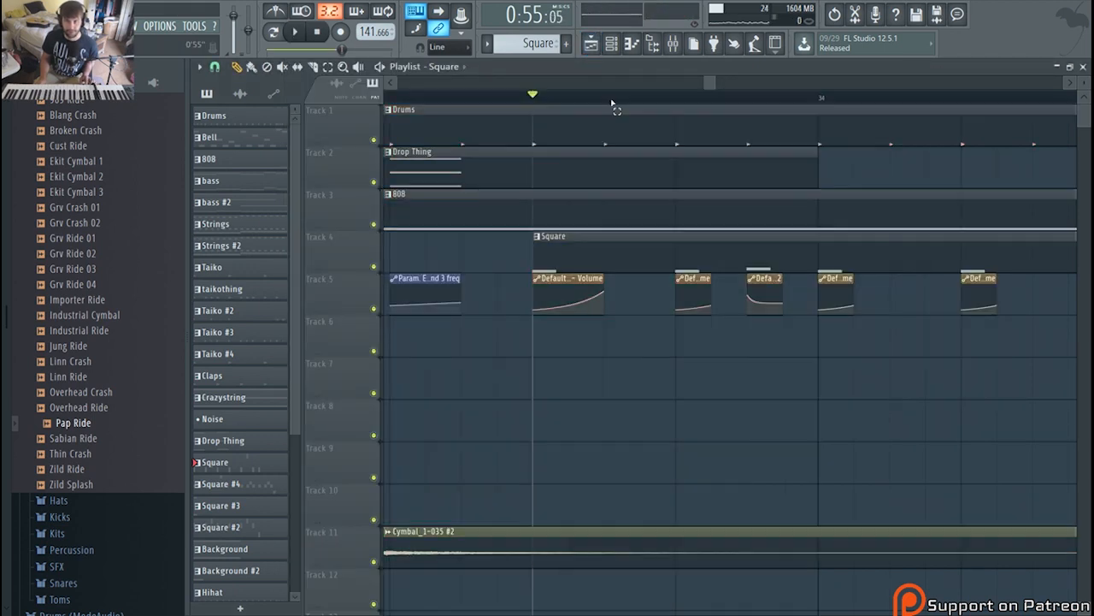
scroll(608, 131, "down", 4)
scroll(718, 85, "down", 6)
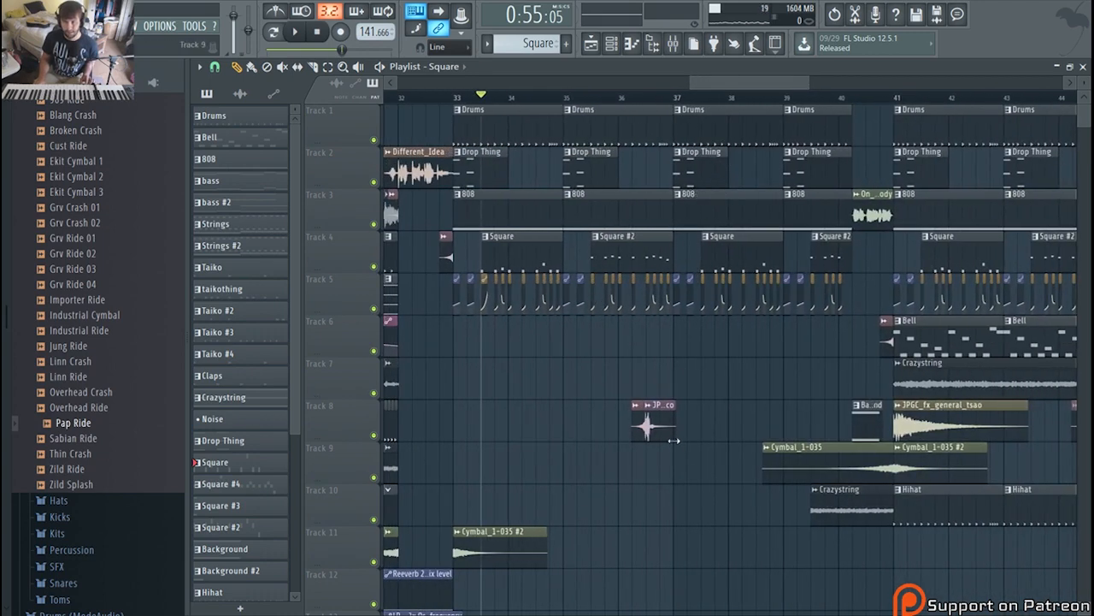
left_click_drag(735, 82, 754, 83)
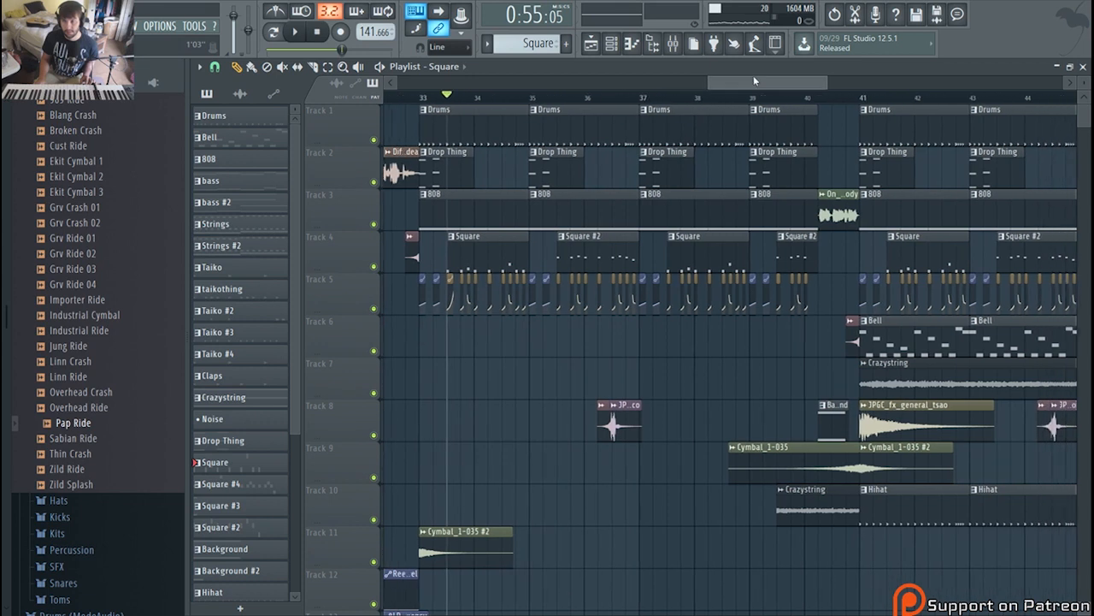
left_click(718, 96)
key("space")
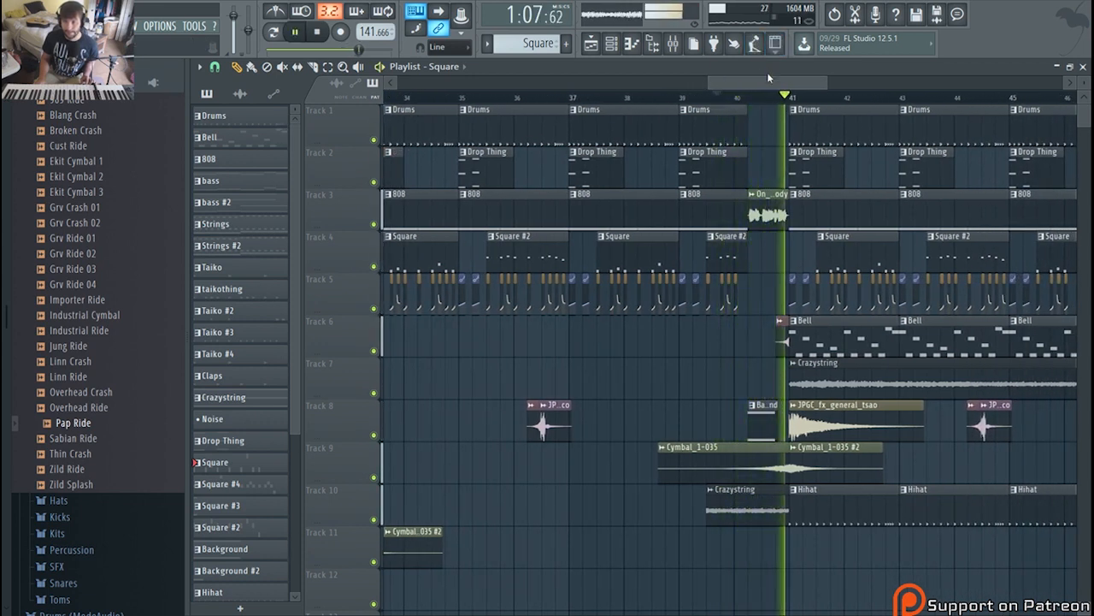
Step: Stop playback, examine the clips leading up to bar 41 and open the On_Your_Feet_Everybody sample's settings
key("space")
scroll(783, 561, "up", 3)
scroll(725, 359, "down", 4)
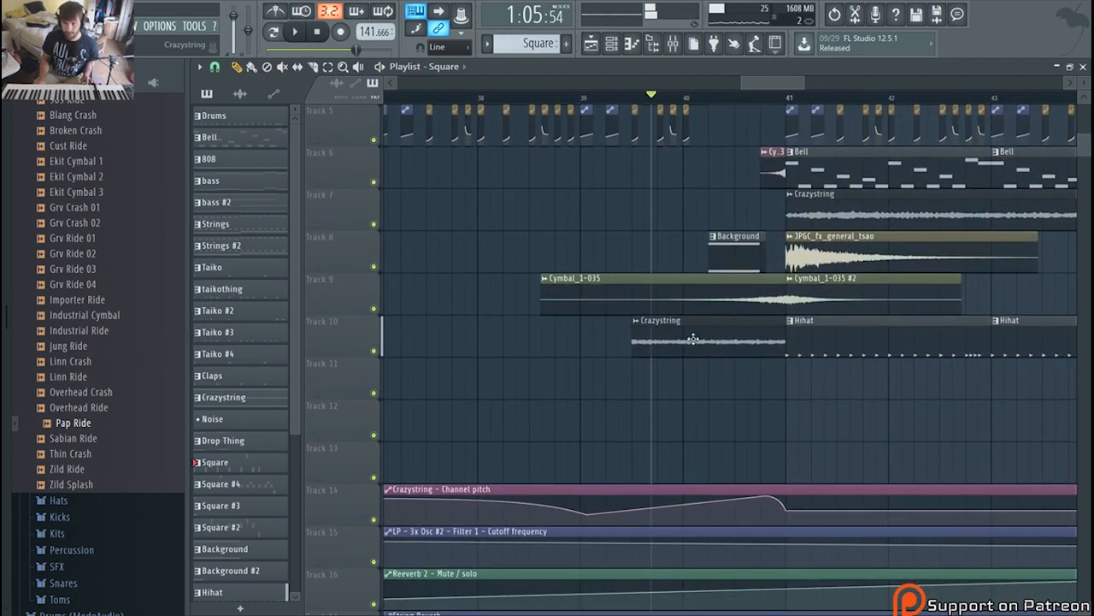
scroll(753, 363, "up", 2)
scroll(757, 381, "up", 1)
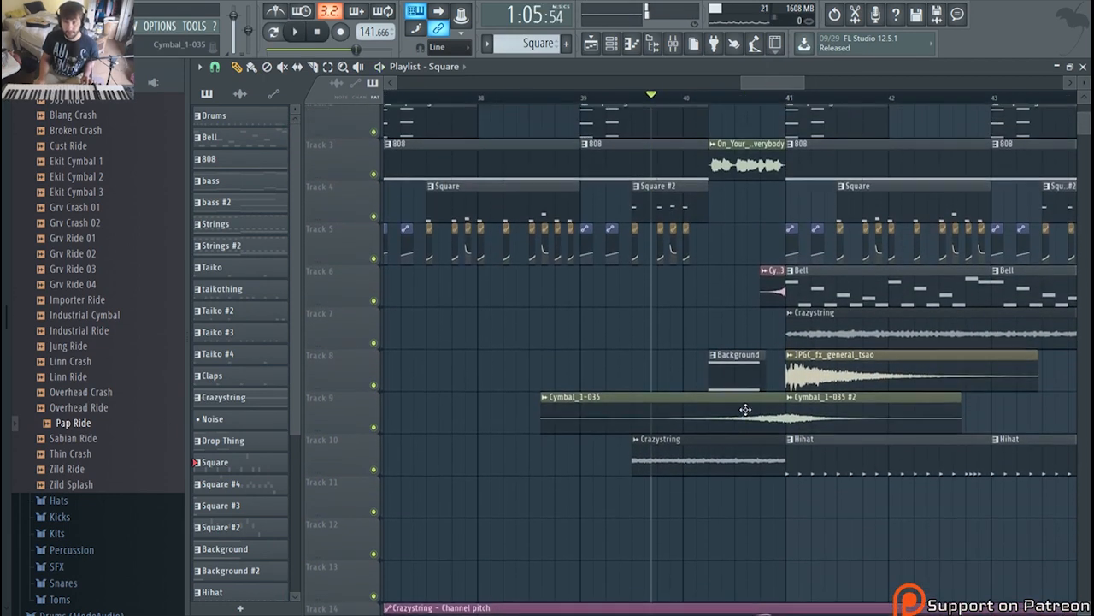
scroll(746, 374, "up", 1)
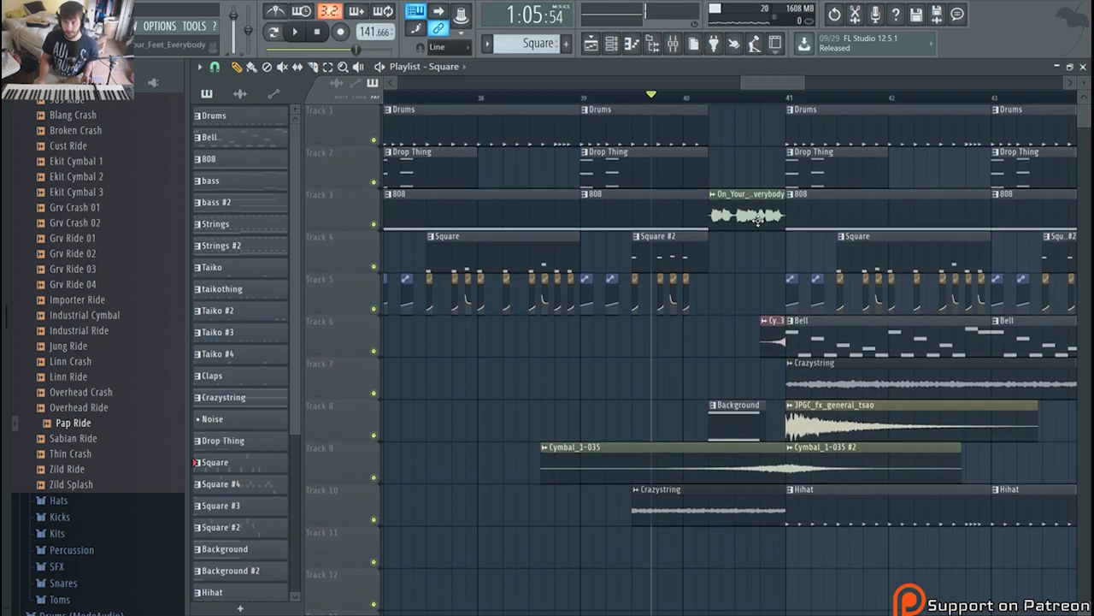
double_click(759, 218)
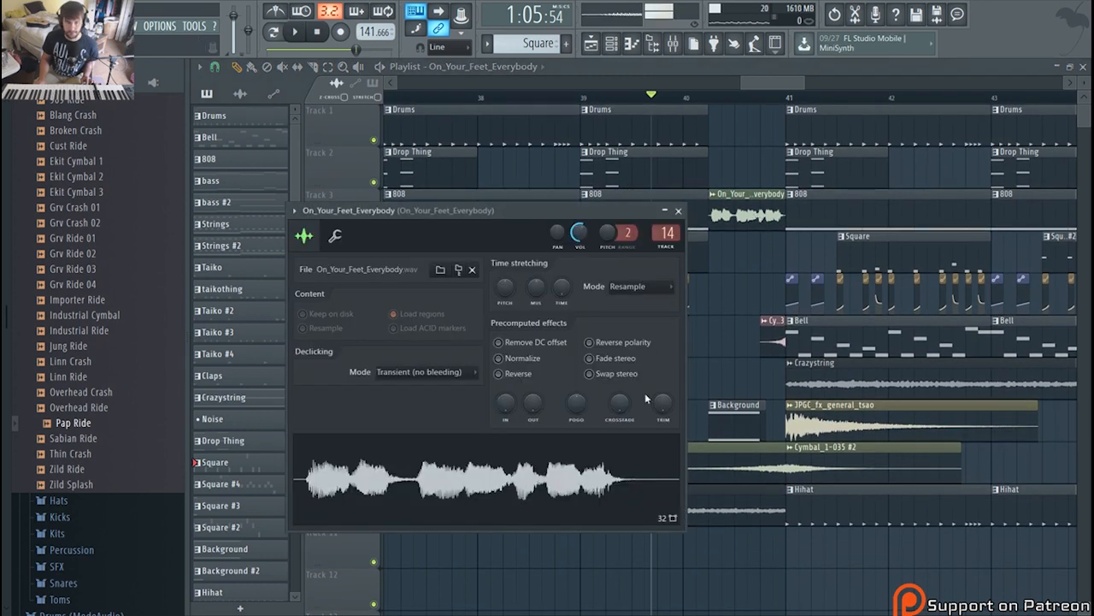
Step: Play the song from just before bar 40 to hear the On_Your_Feet_Everybody vocal lead into bar 41
left_click(672, 96)
key("space")
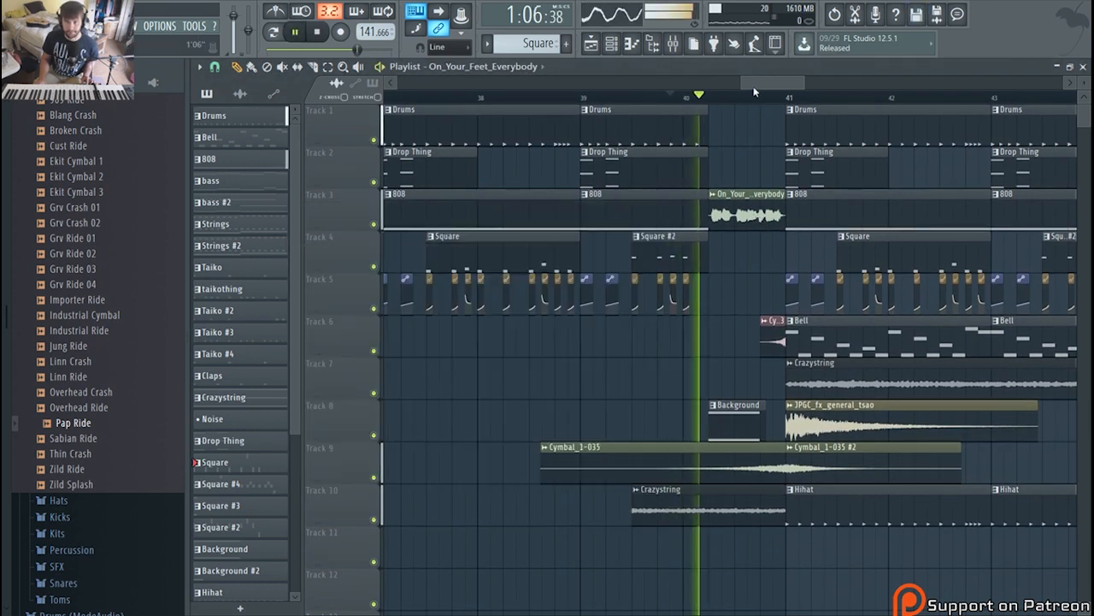
left_click_drag(770, 84, 800, 94)
key("space")
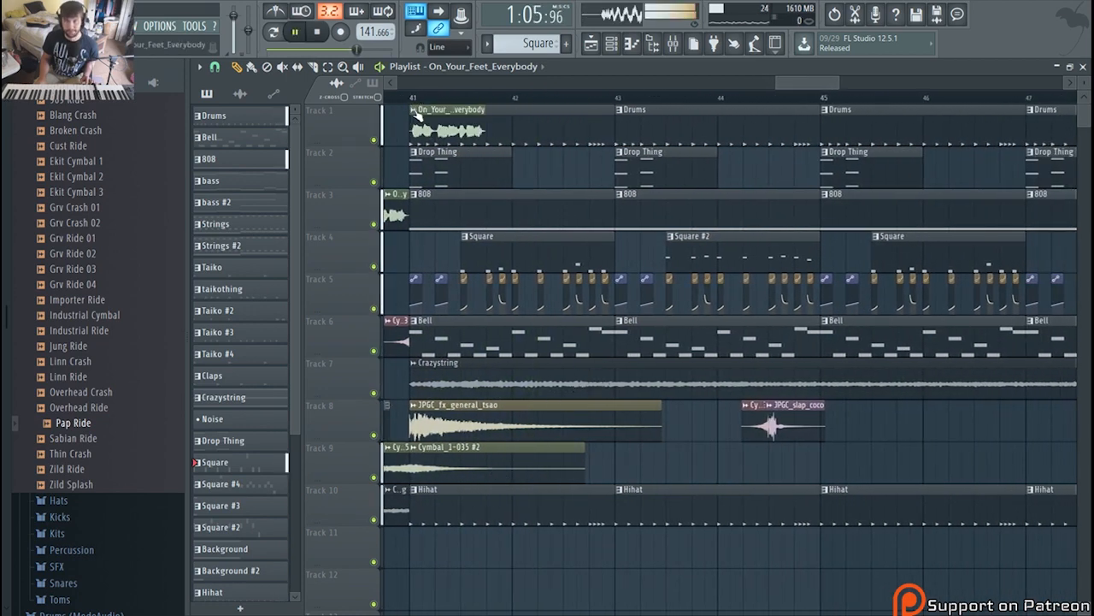
Step: Delete the stray On_Your_Feet_Everybody clip at bar 41 on Track 1, and stop playback after hearing the following bars
right_click(437, 121)
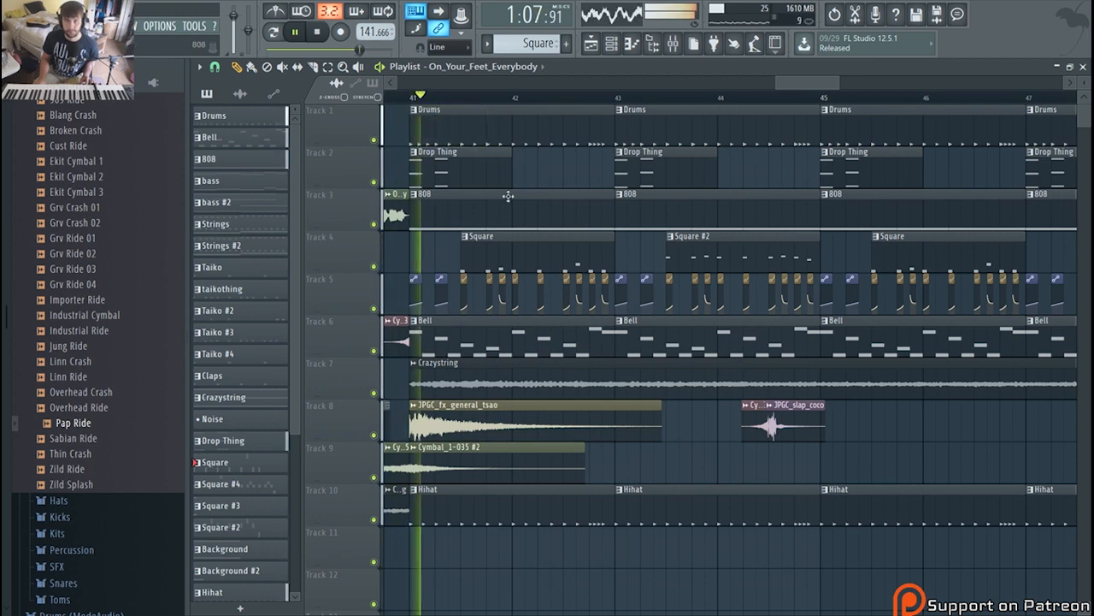
scroll(594, 325, "down", 3)
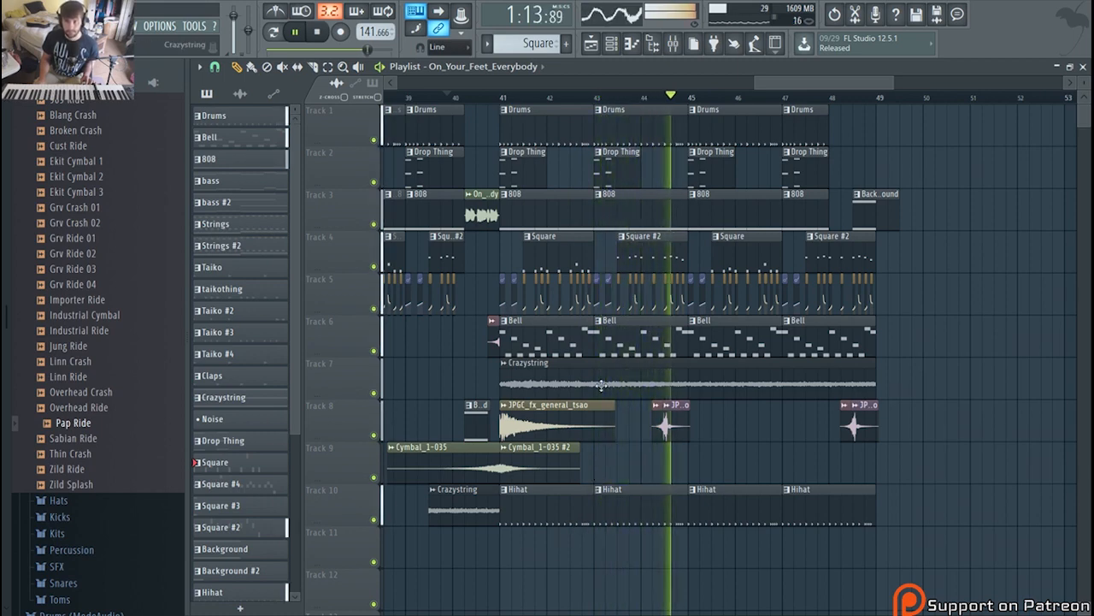
key("space")
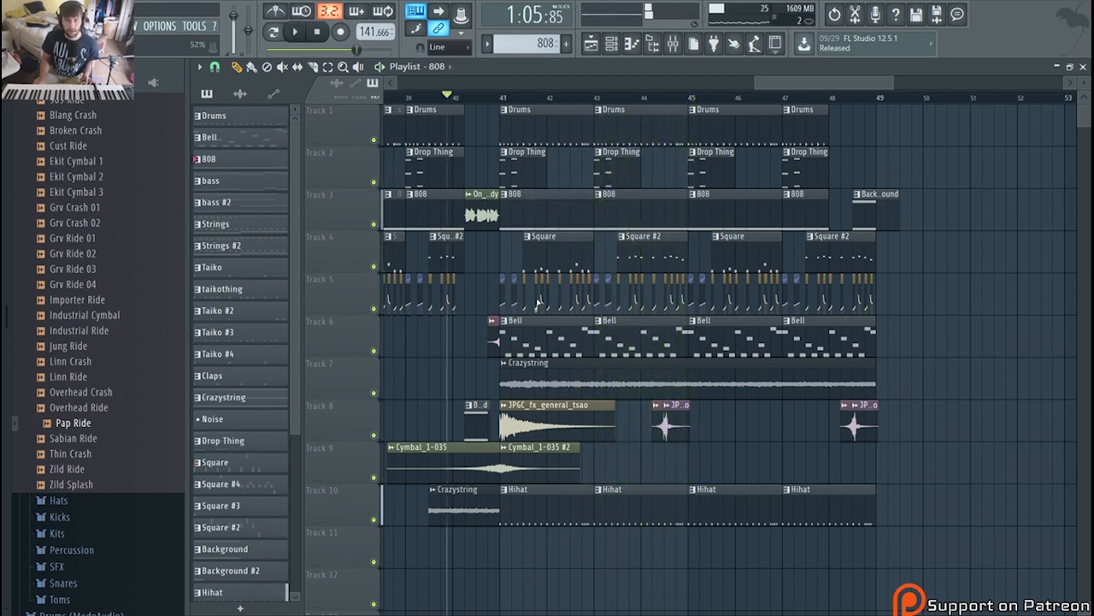
Step: Open the 808 pattern's piano roll, play the pattern and select its Pattern 1_2 track in the mixer
double_click(530, 209)
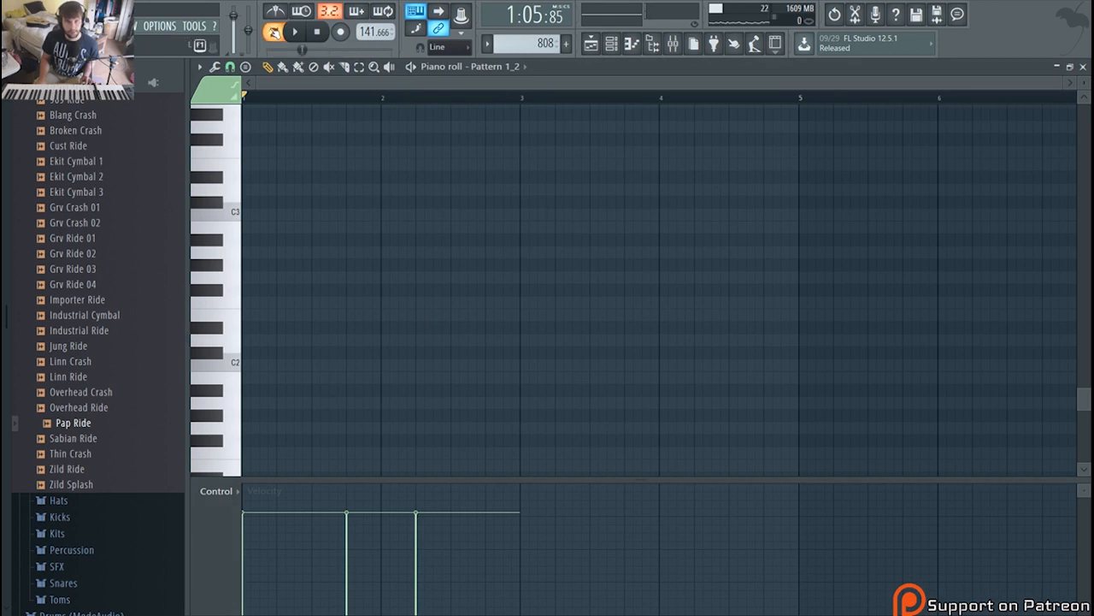
key("space")
left_click(672, 43)
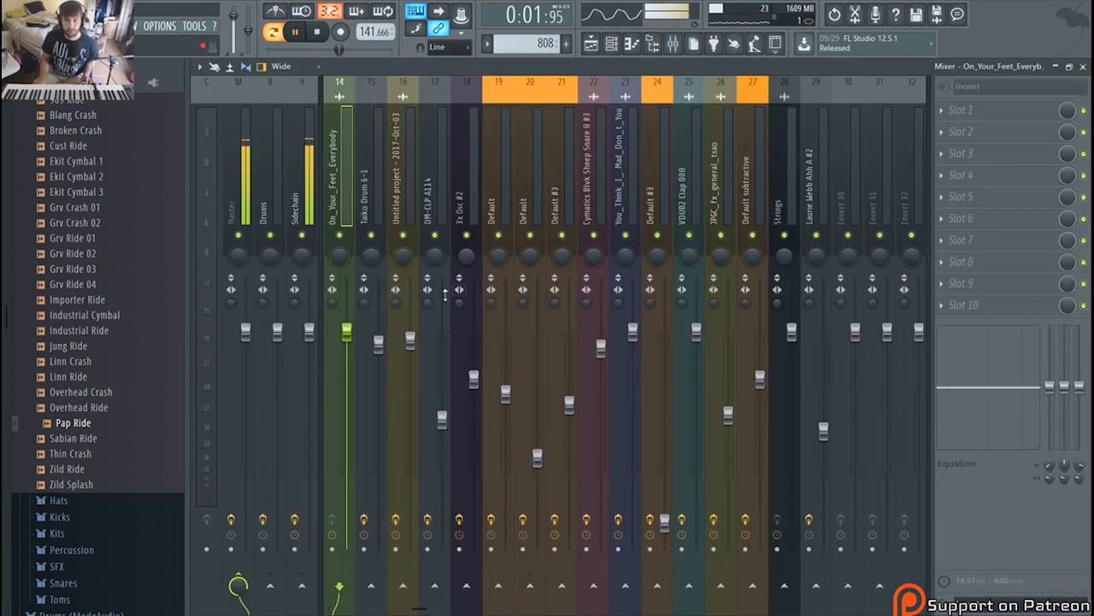
scroll(409, 205, "up", 9)
left_click(468, 209)
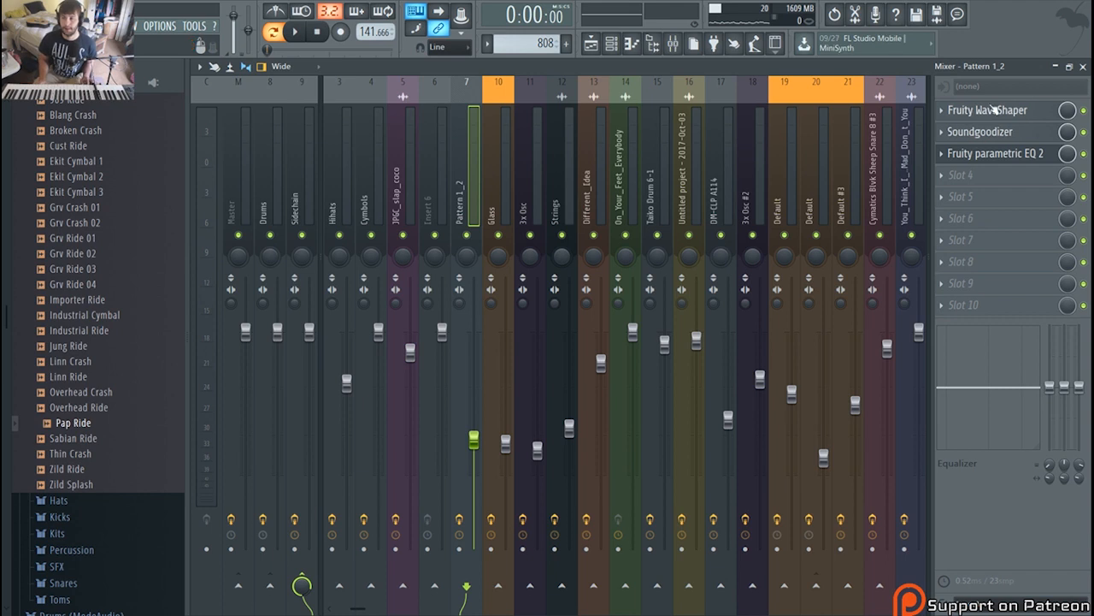
Step: Examine the Fruity WaveShaper, Soundgoodizer and Fruity parametric EQ 2 on the Pattern 1_2 track while the 808 plays
left_click(995, 110)
key("space")
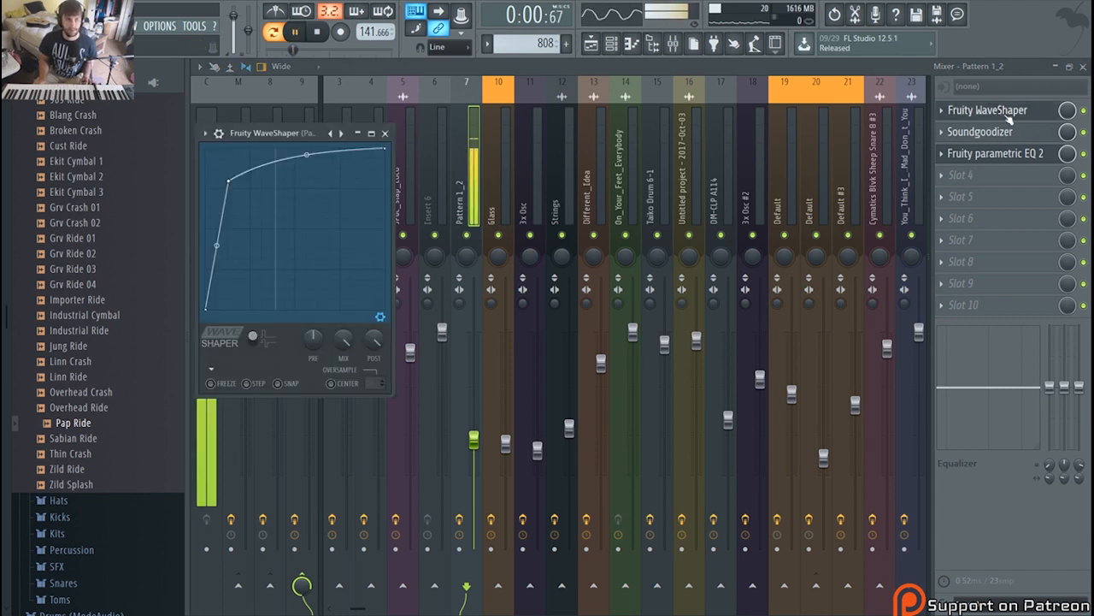
left_click(1039, 135)
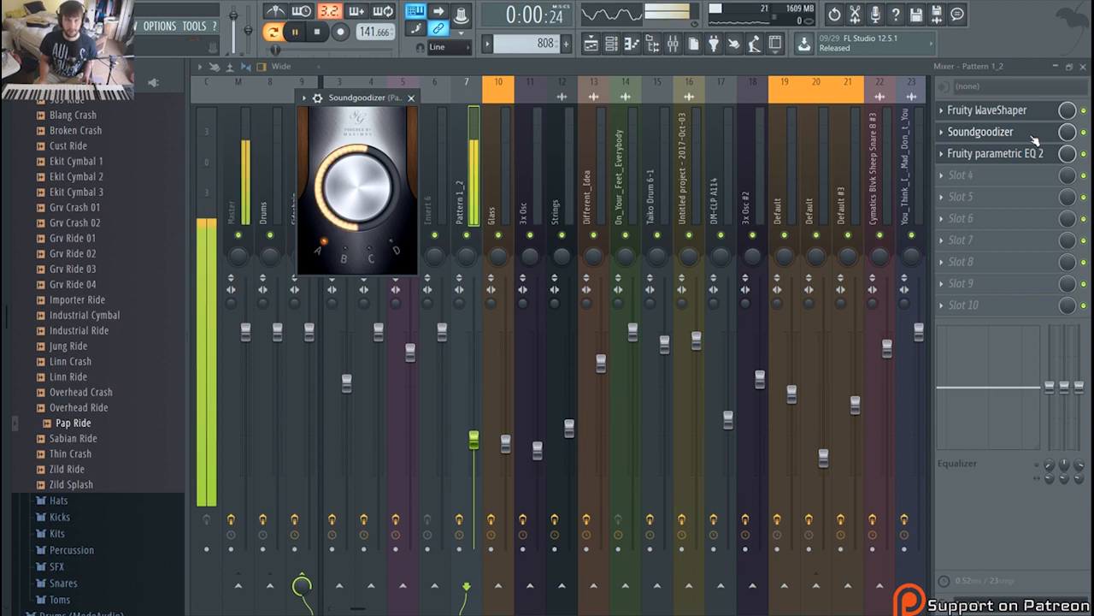
left_click(1010, 157)
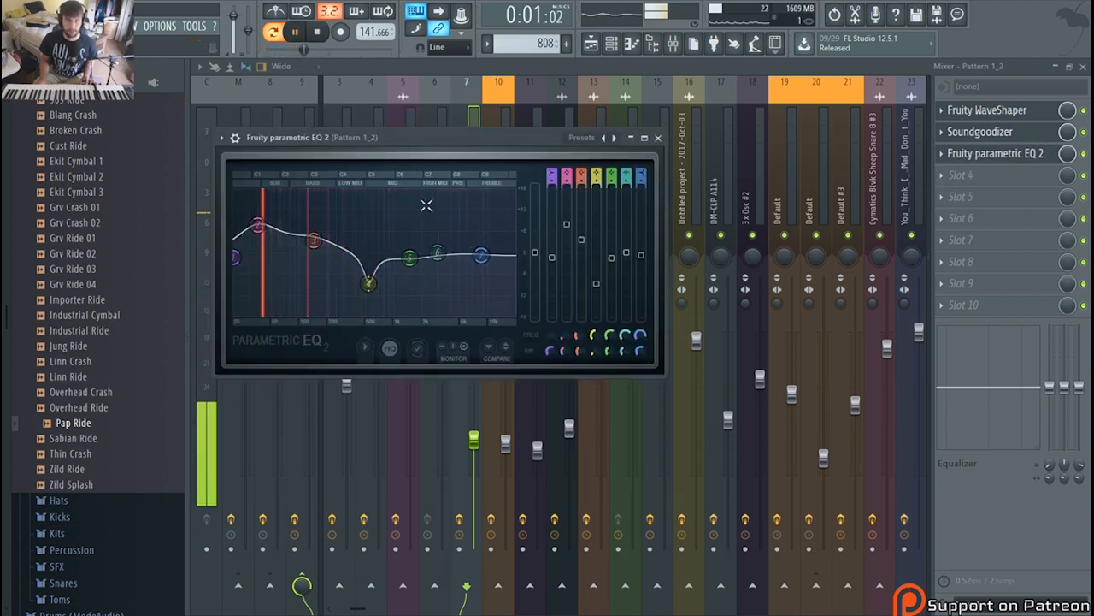
left_click(472, 82)
scroll(462, 214, "up", 2)
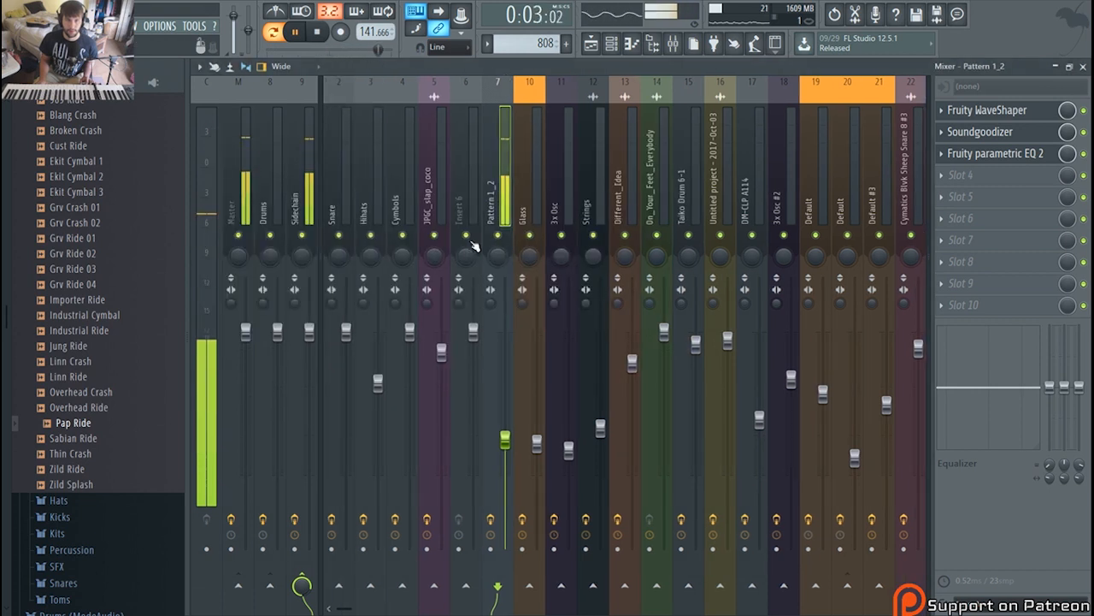
key("space")
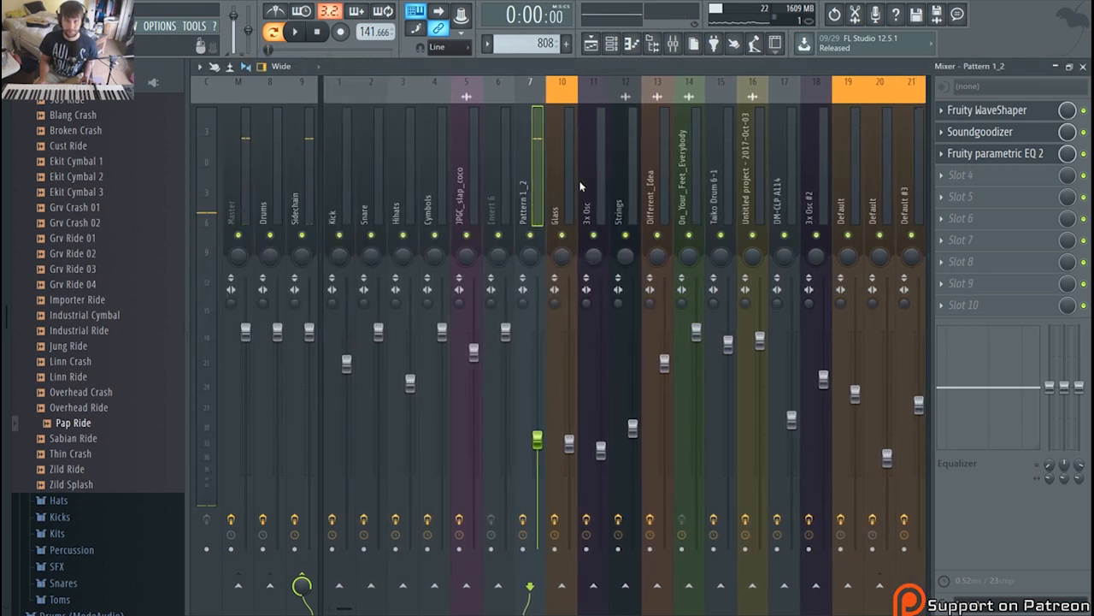
Step: Select the Sidechain mixer track and open its Fruity Limiter
scroll(376, 205, "down", 3)
left_click(312, 208)
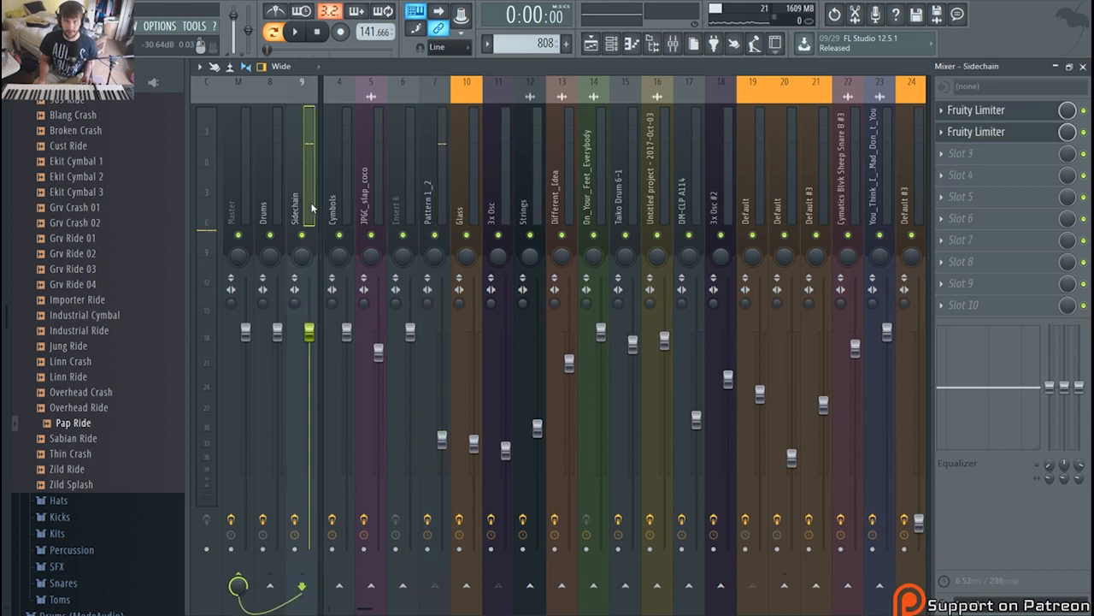
left_click(979, 110)
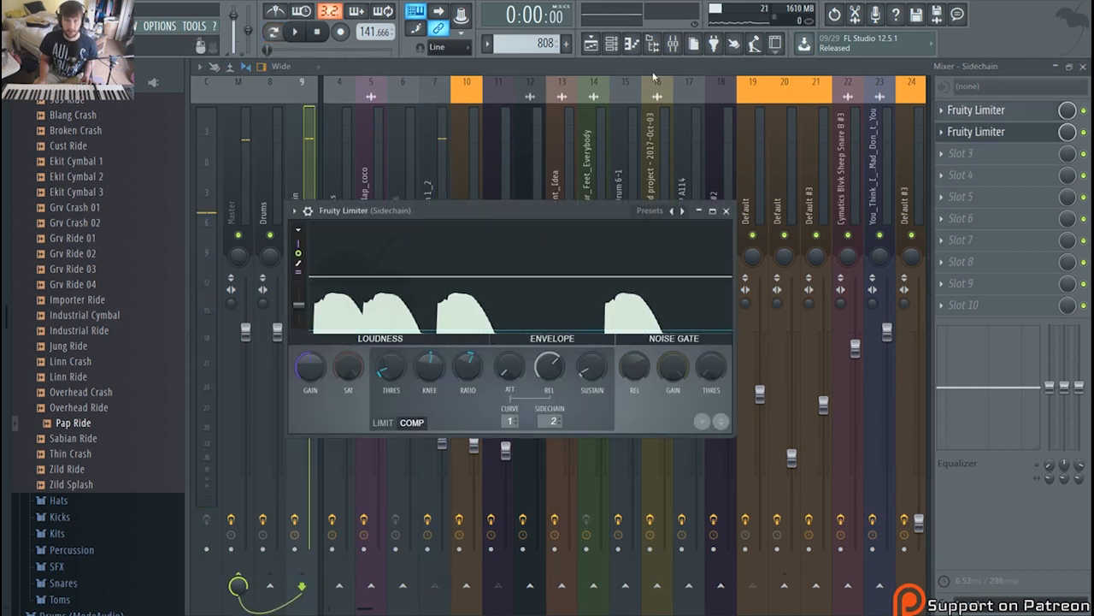
Step: Play the song from bar 41 while examining both Fruity Limiters on the Sidechain track
left_click(592, 43)
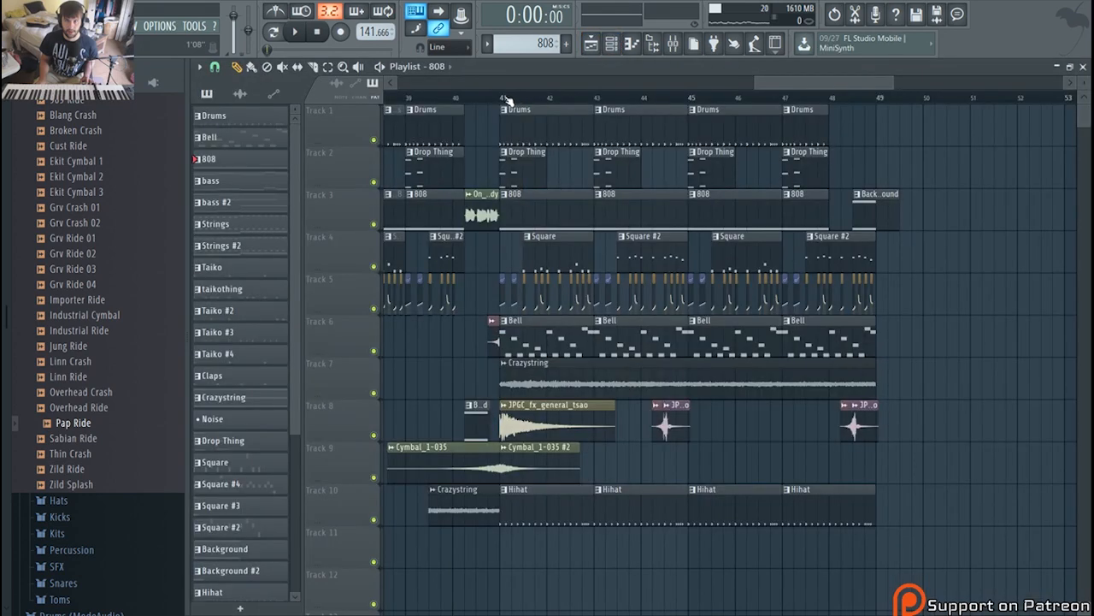
left_click(674, 44)
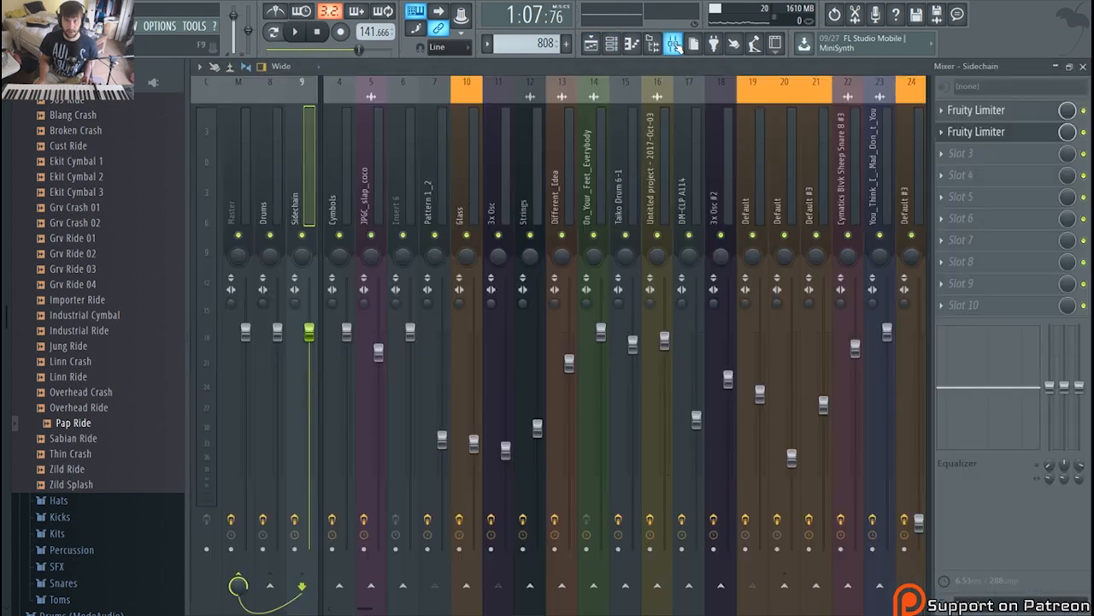
left_click(1001, 117)
key("space")
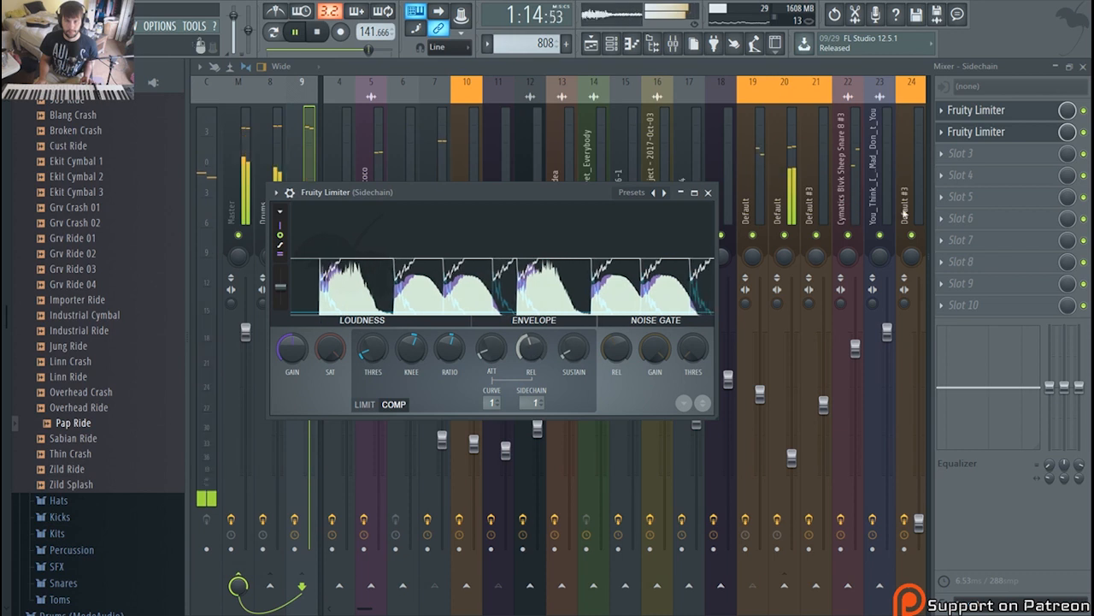
left_click(967, 132)
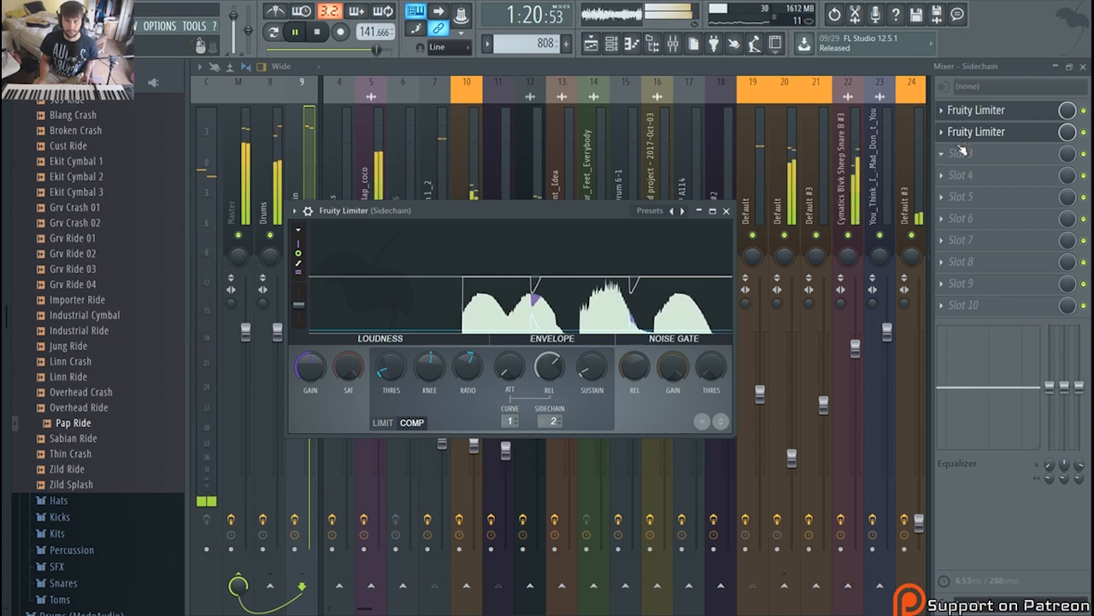
key("space")
left_click(726, 211)
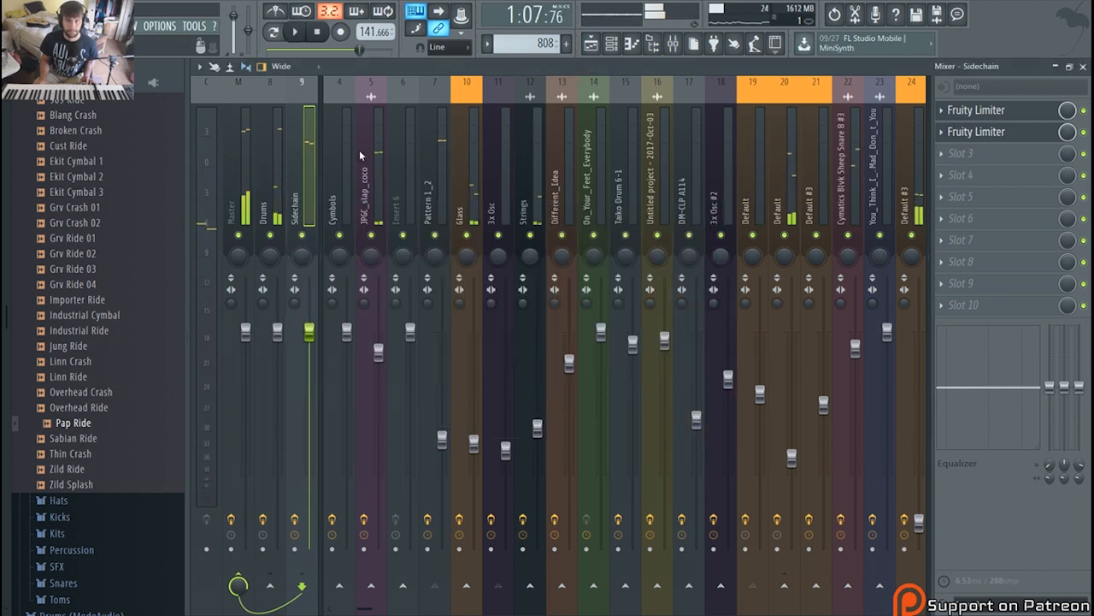
Step: Open the Default effect in slot 10 of the Drums track and examine its master band while the song plays
left_click(269, 201)
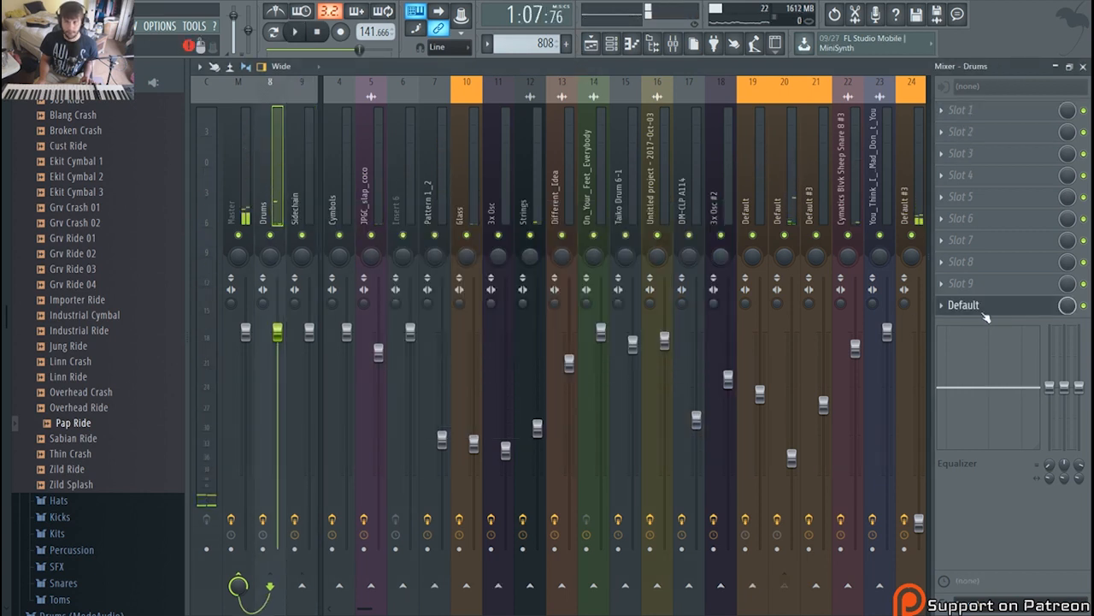
left_click(956, 305)
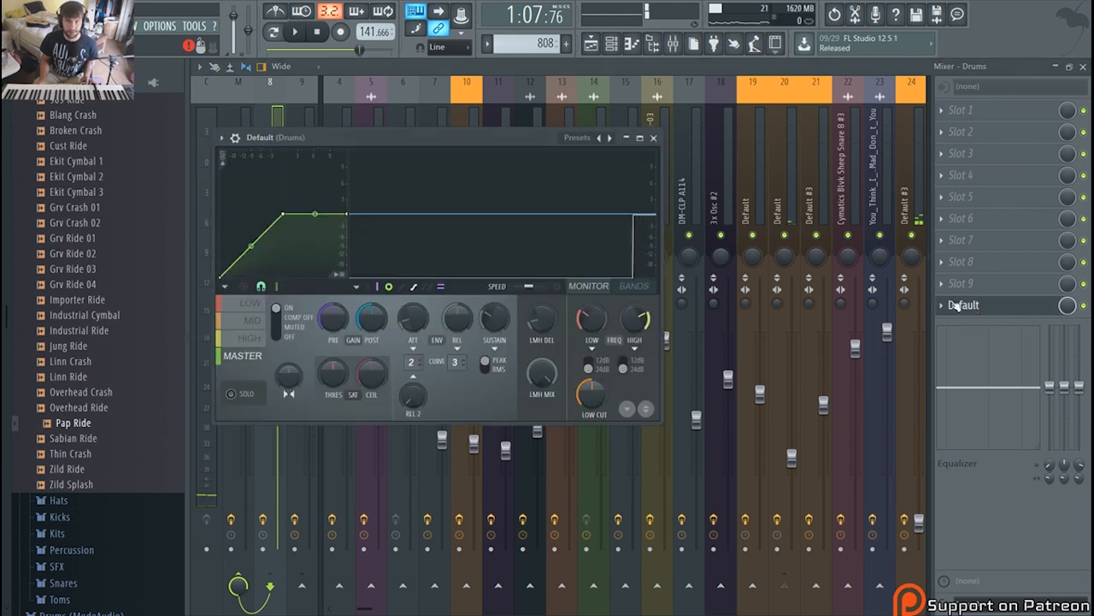
left_click(253, 354)
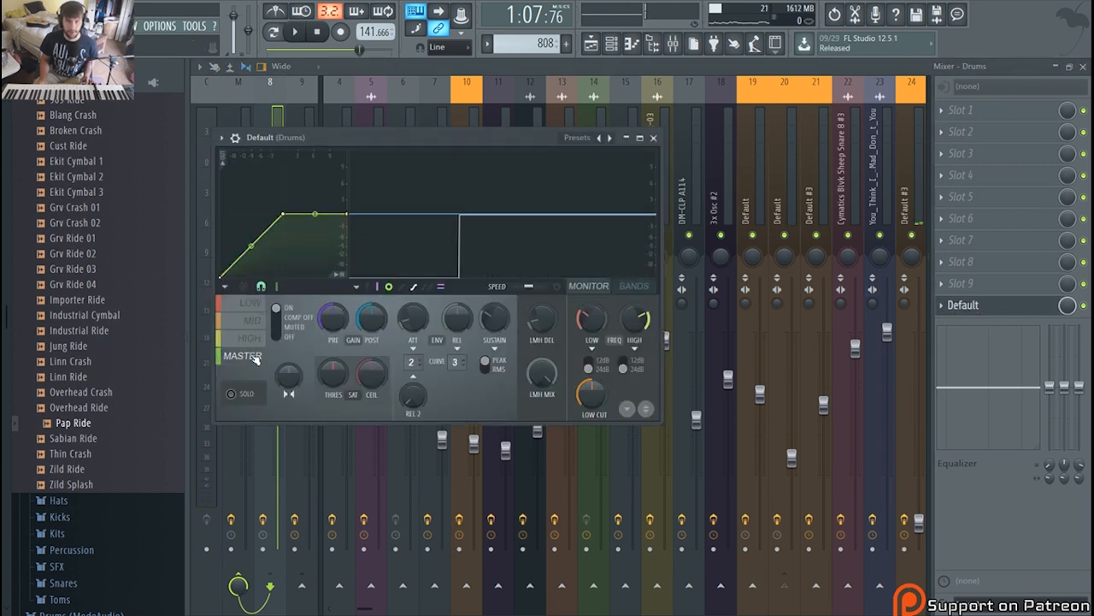
key("space")
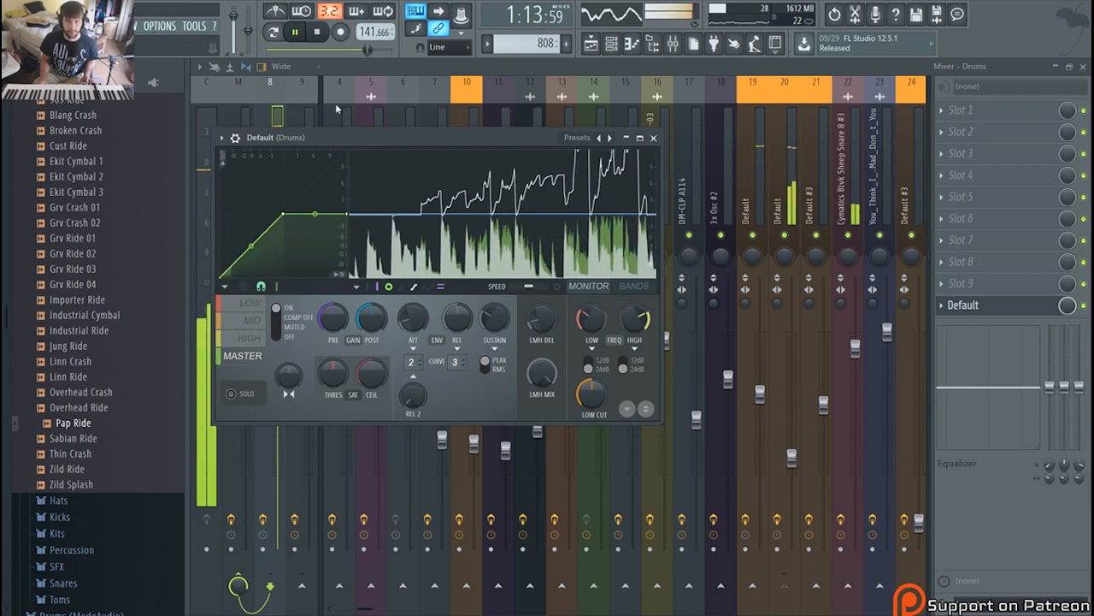
left_click(364, 72)
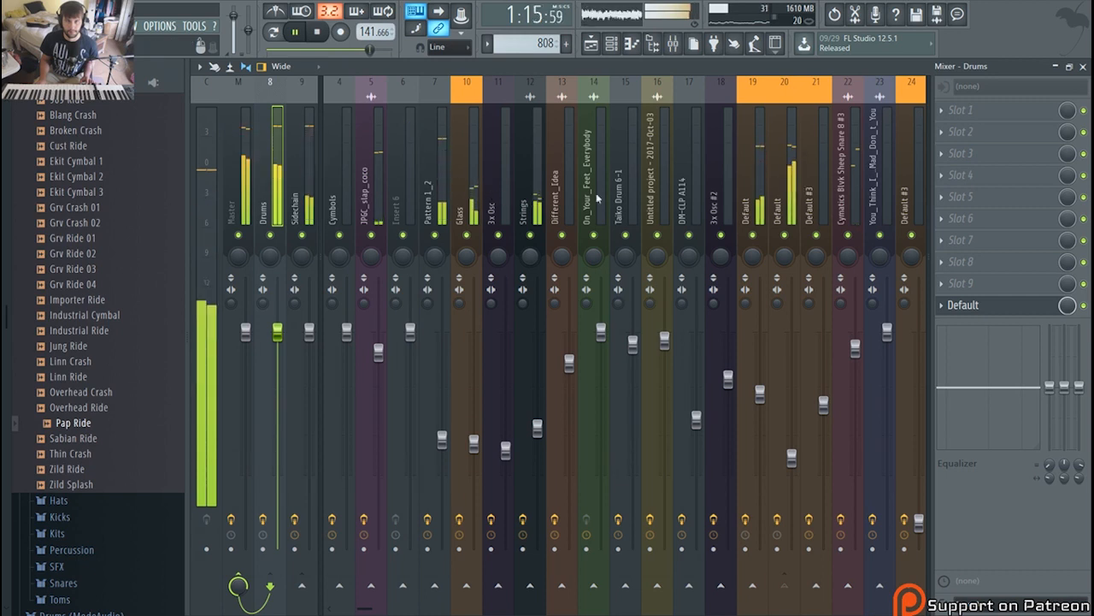
Step: Examine the effect chains of the Default mixer tracks 20 and 19 while replaying the song
left_click(784, 219)
key("space")
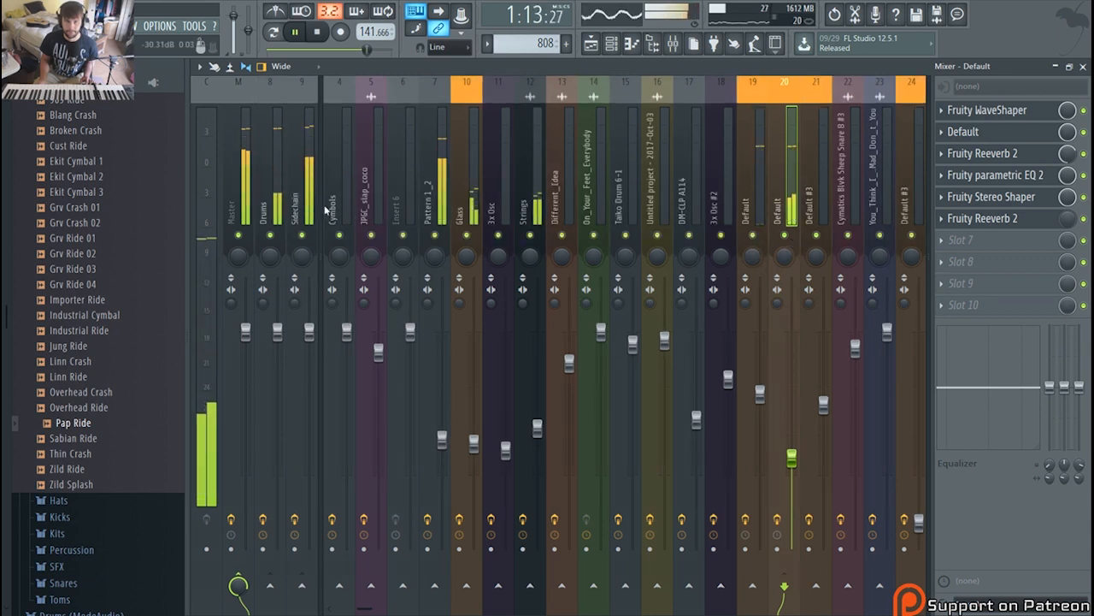
left_click(762, 206)
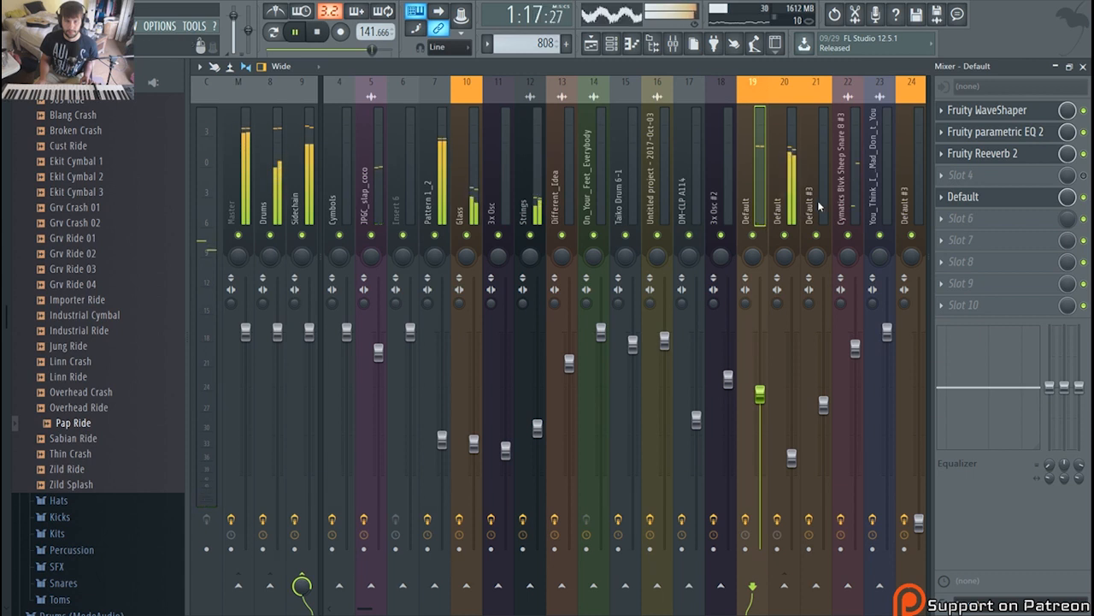
Step: Examine the remaining mixer tracks up to the empty inserts while starting and stopping the song
scroll(753, 205, "down", 4)
key("space")
left_click(581, 235)
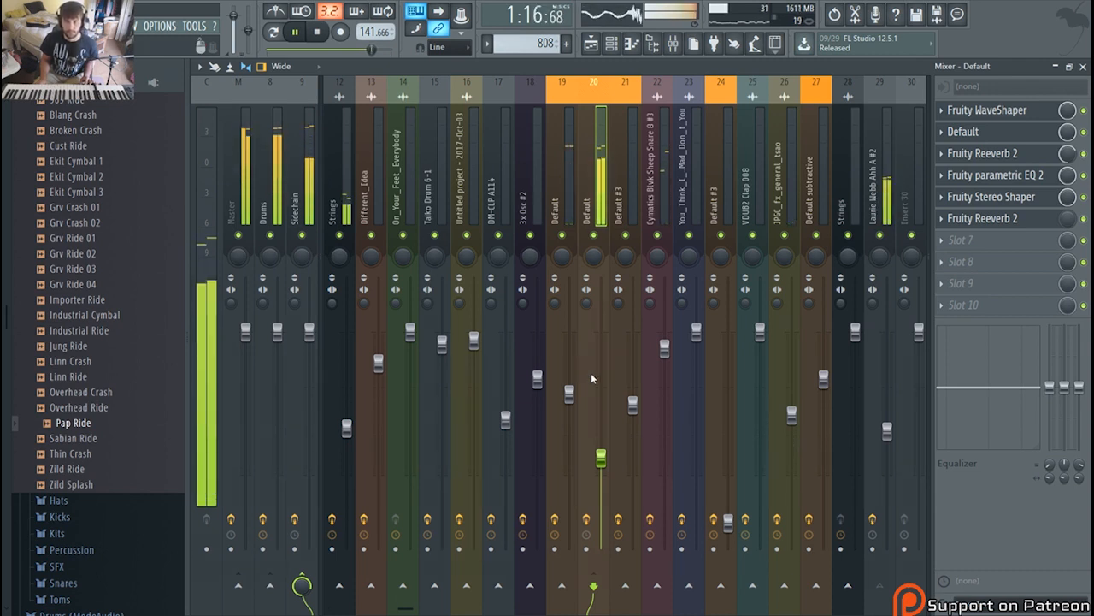
key("space")
scroll(601, 193, "down", 6)
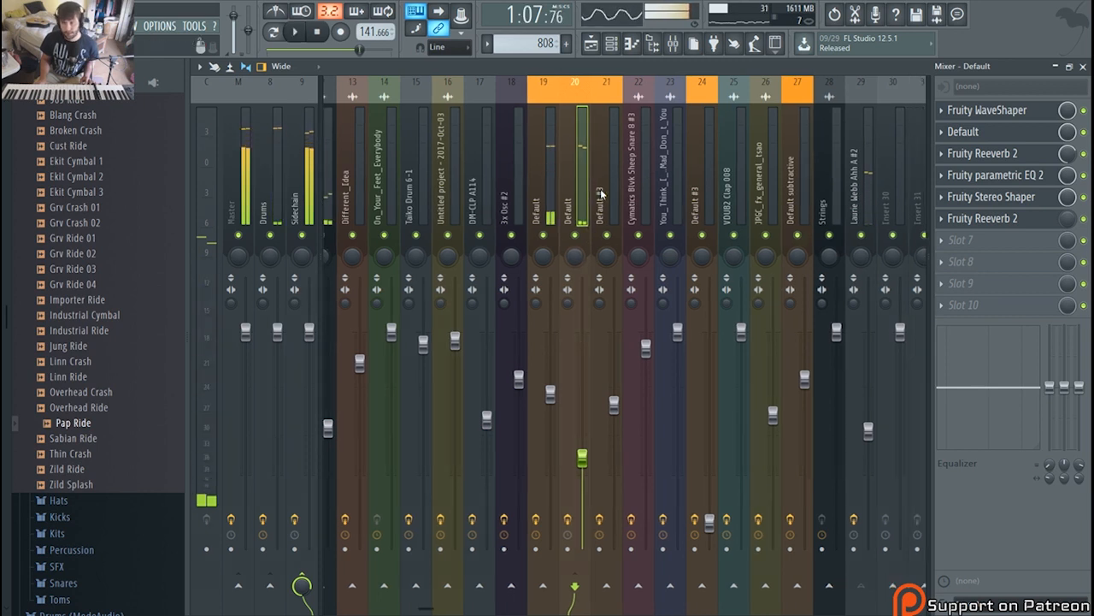
key("space")
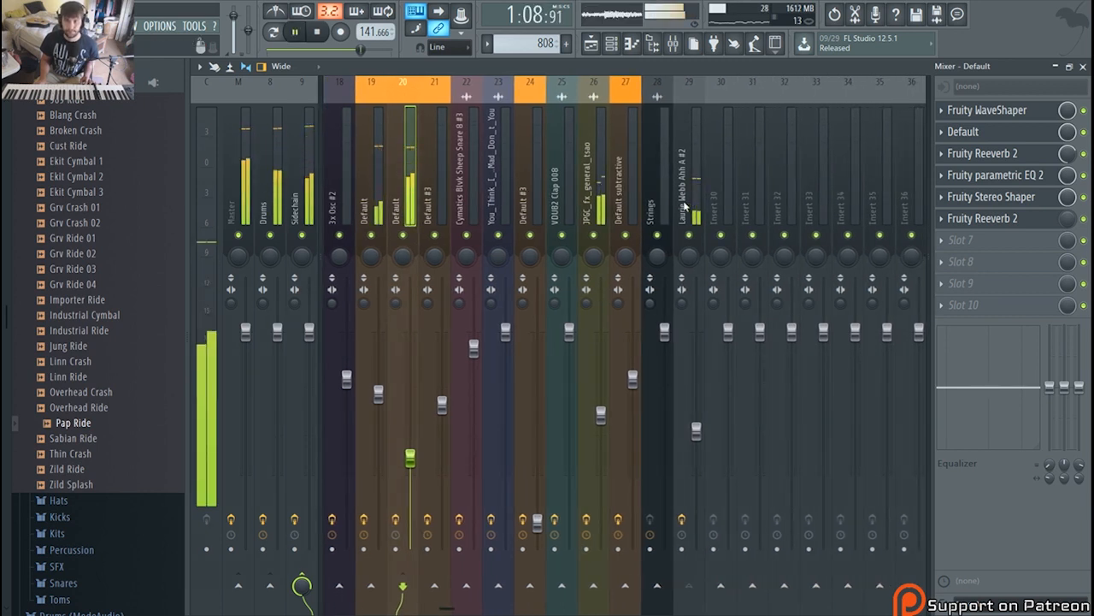
right_click(595, 235)
right_click(595, 235)
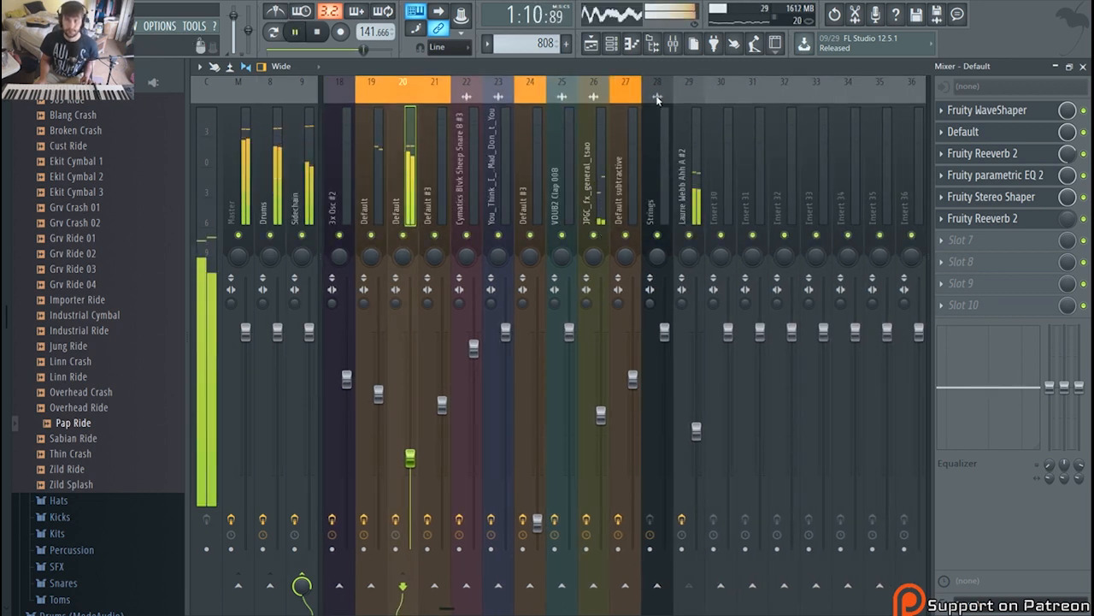
key("space")
Step: Examine the whole playlist arrangement and the full list of channels in the channel rack
left_click(590, 43)
scroll(527, 197, "down", 4)
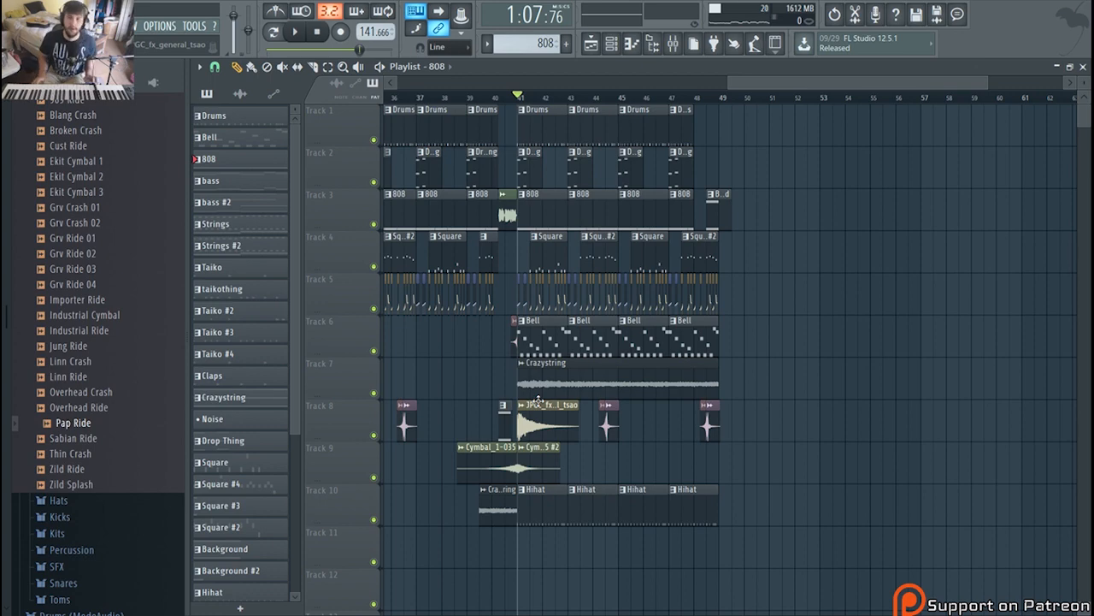
scroll(554, 514, "down", 6)
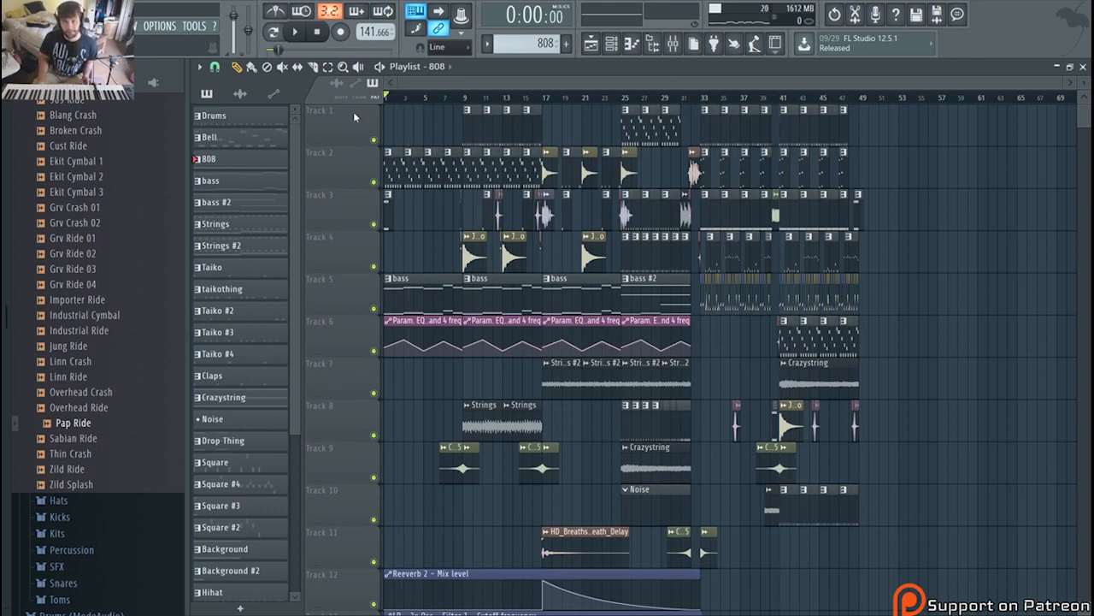
left_click(611, 46)
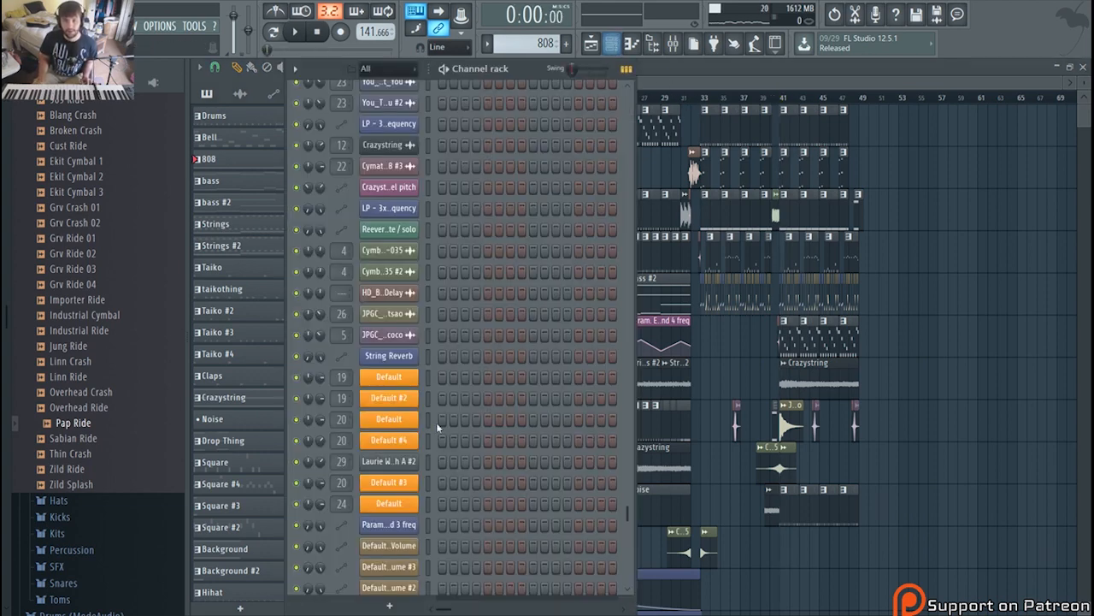
scroll(436, 410, "down", 10)
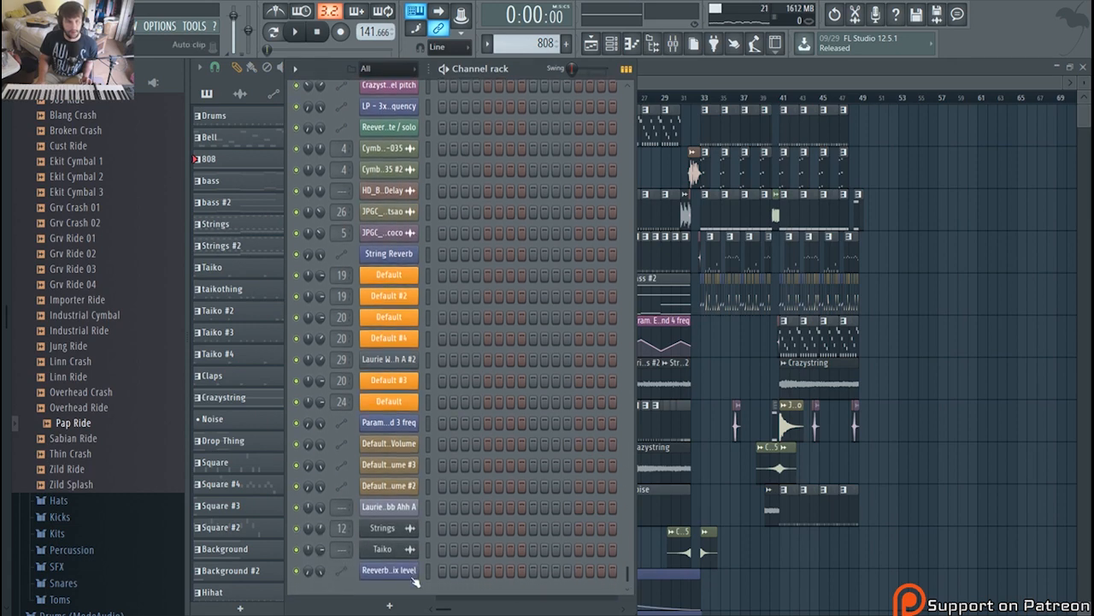
scroll(479, 436, "up", 10)
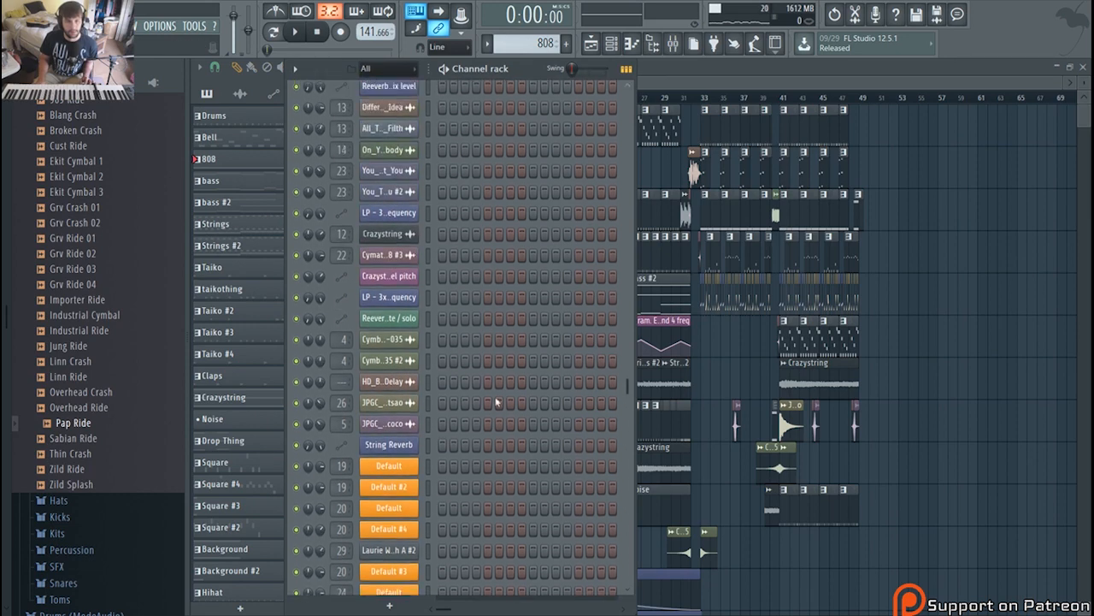
left_click(591, 45)
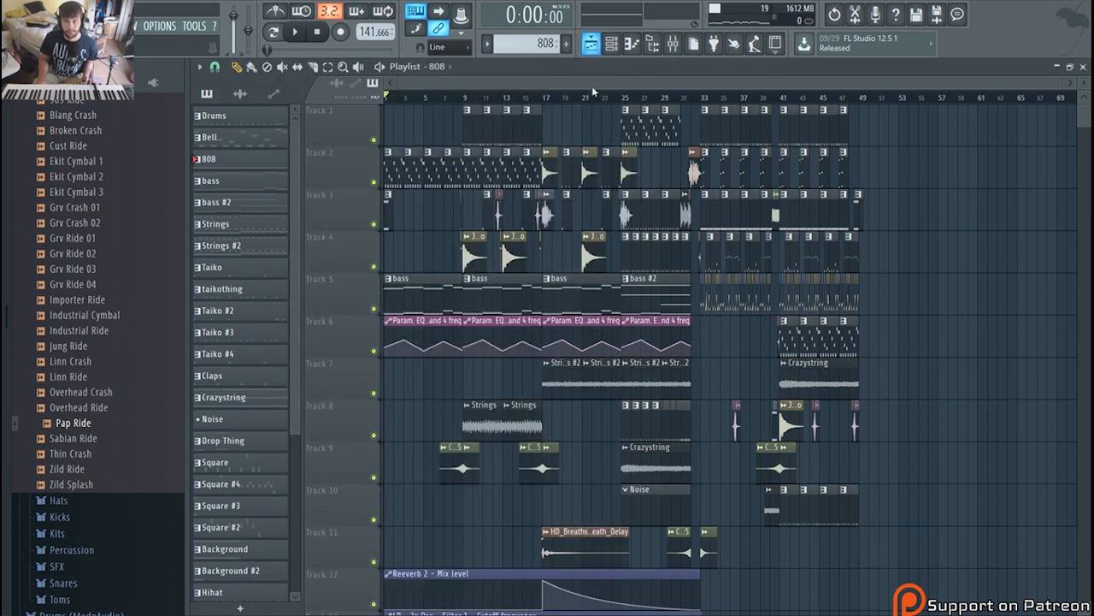
Step: Select the Master mixer track and remove Edison from its effect slot 1
left_click(675, 47)
left_click(264, 195)
left_click(246, 198)
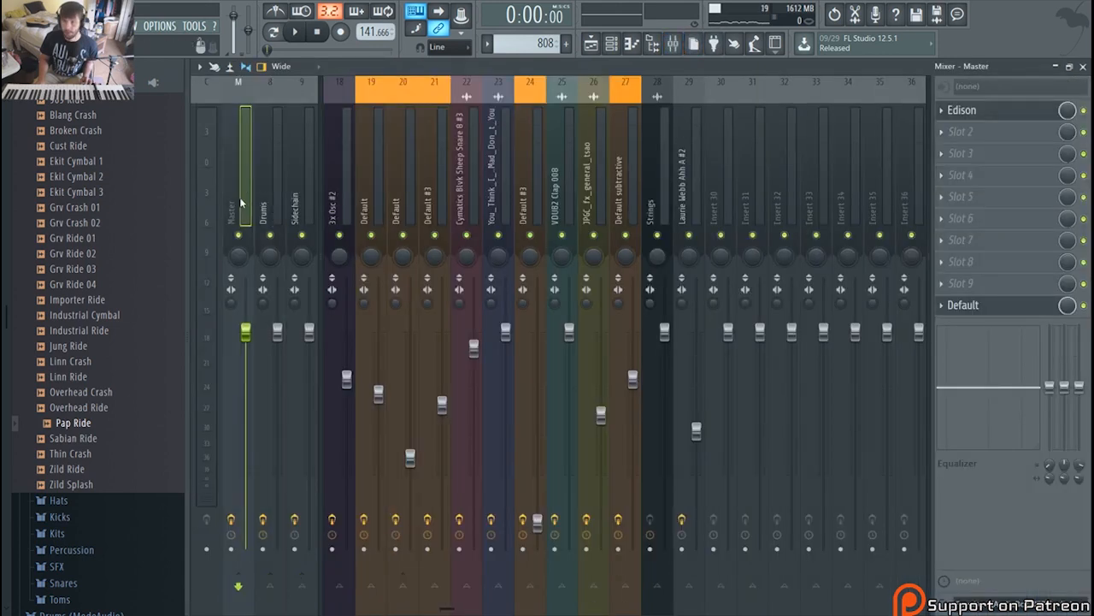
left_click(994, 306)
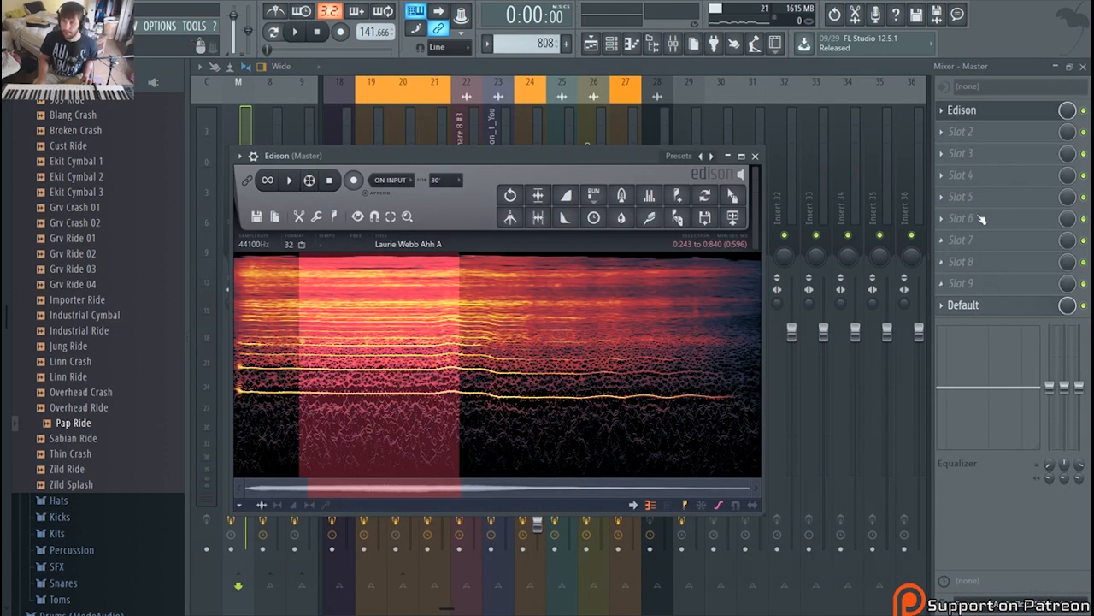
left_click(948, 114)
left_click(941, 111)
mouse_move(943, 127)
left_click(700, 44)
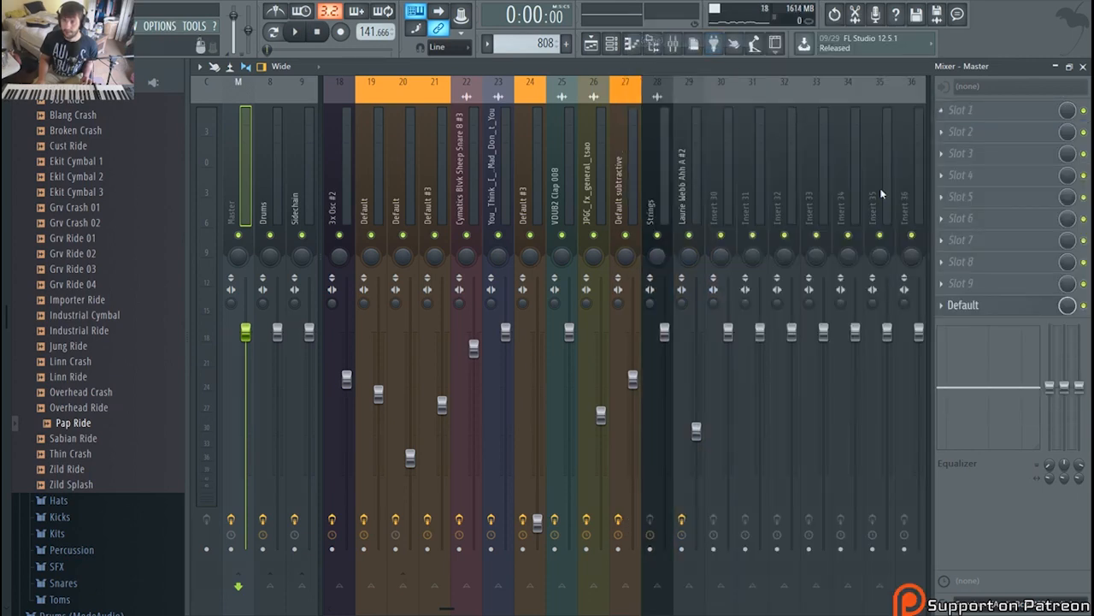
Step: Open the Default effect in slot 10 of the Master track and examine its low band during playback from the start
left_click(997, 310)
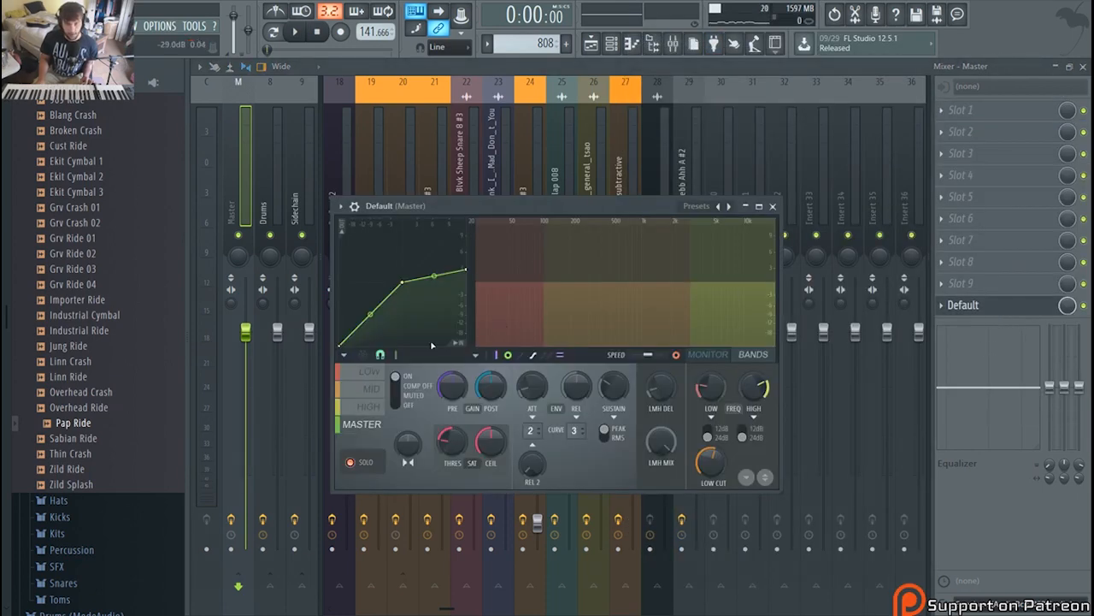
left_click(364, 376)
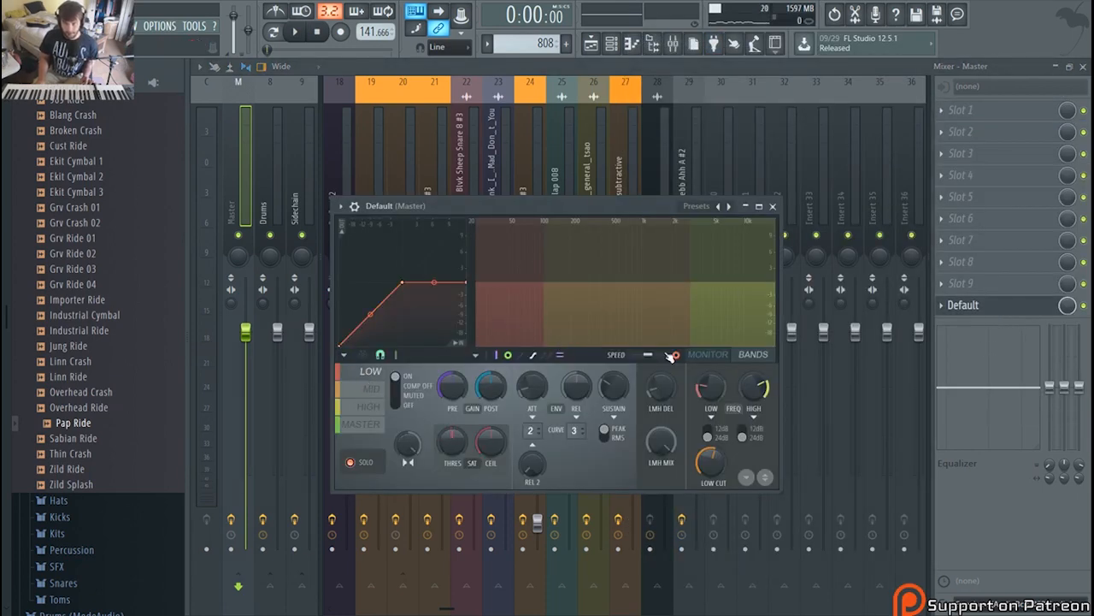
key("space")
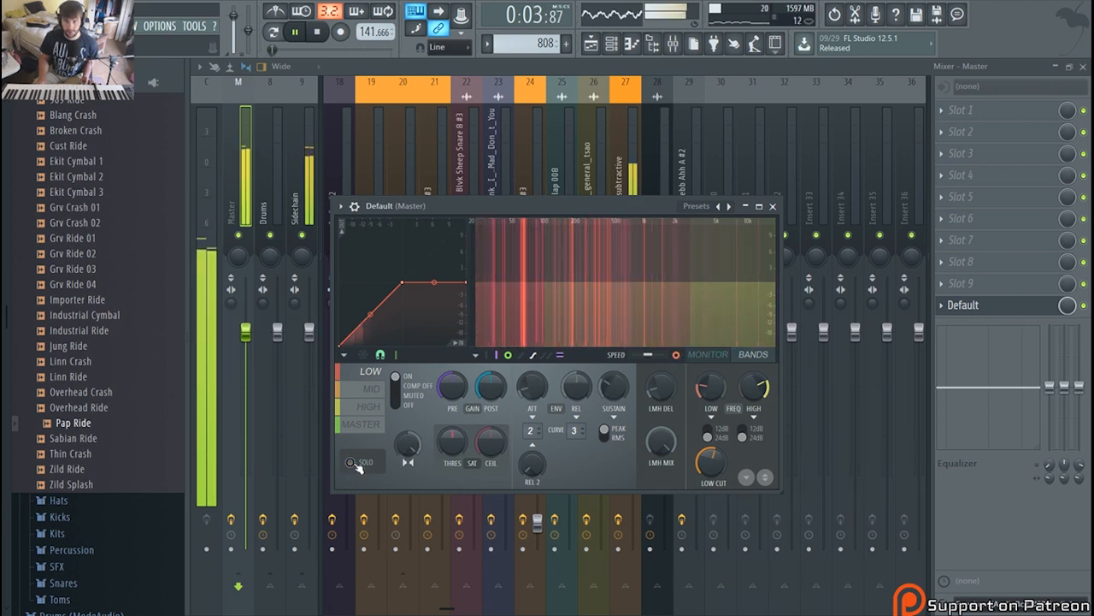
key("space")
Step: Play the song from bar 33 and examine the Master effect's low band in the monitor view
left_click(591, 44)
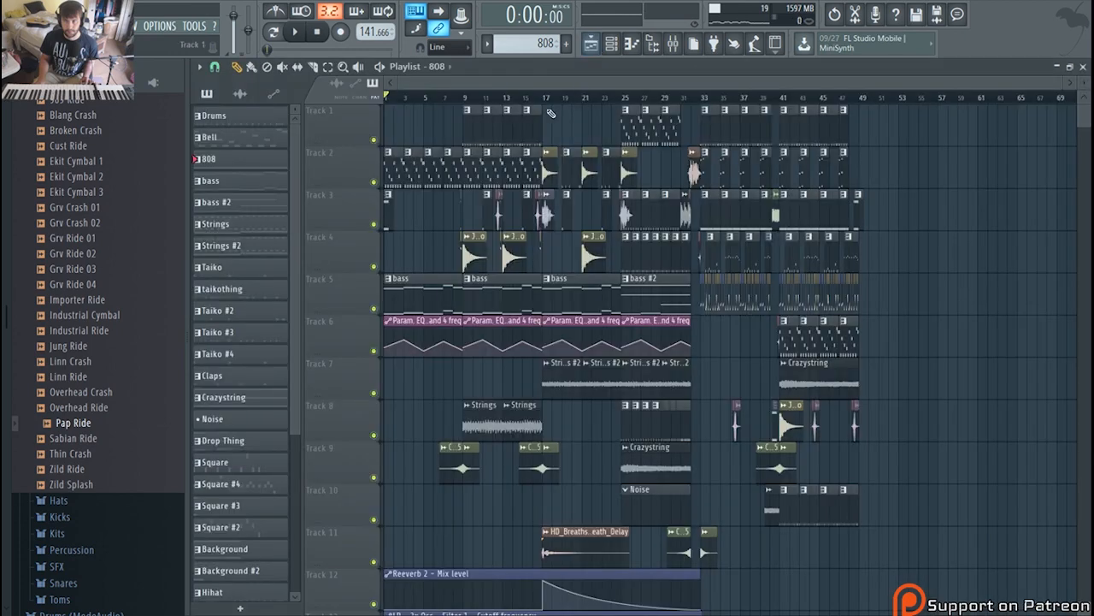
left_click(703, 99)
key("space")
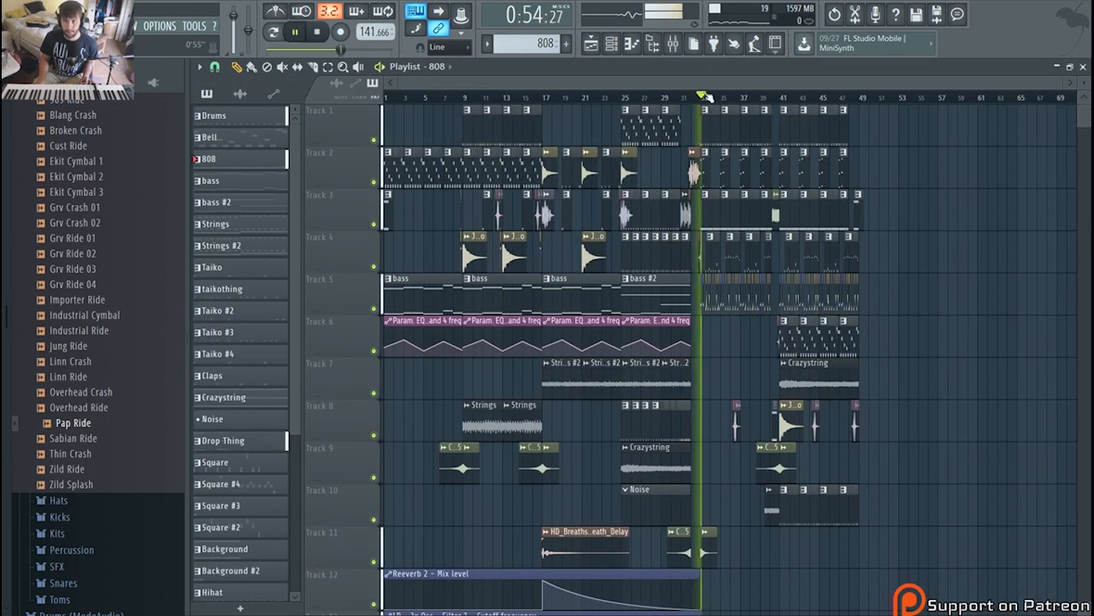
left_click(673, 43)
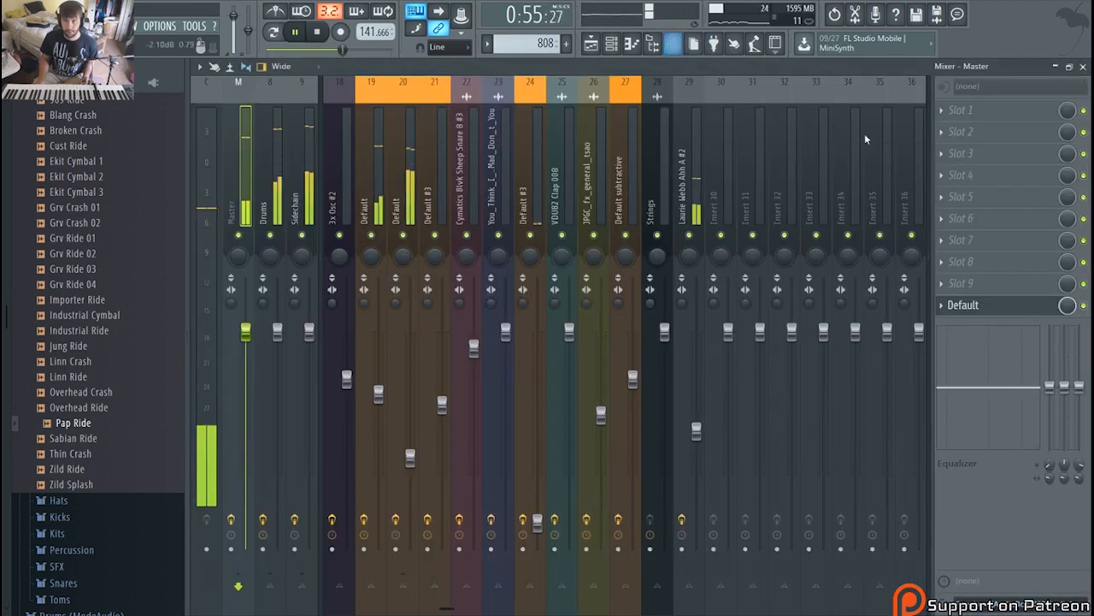
left_click(1015, 308)
left_click(719, 357)
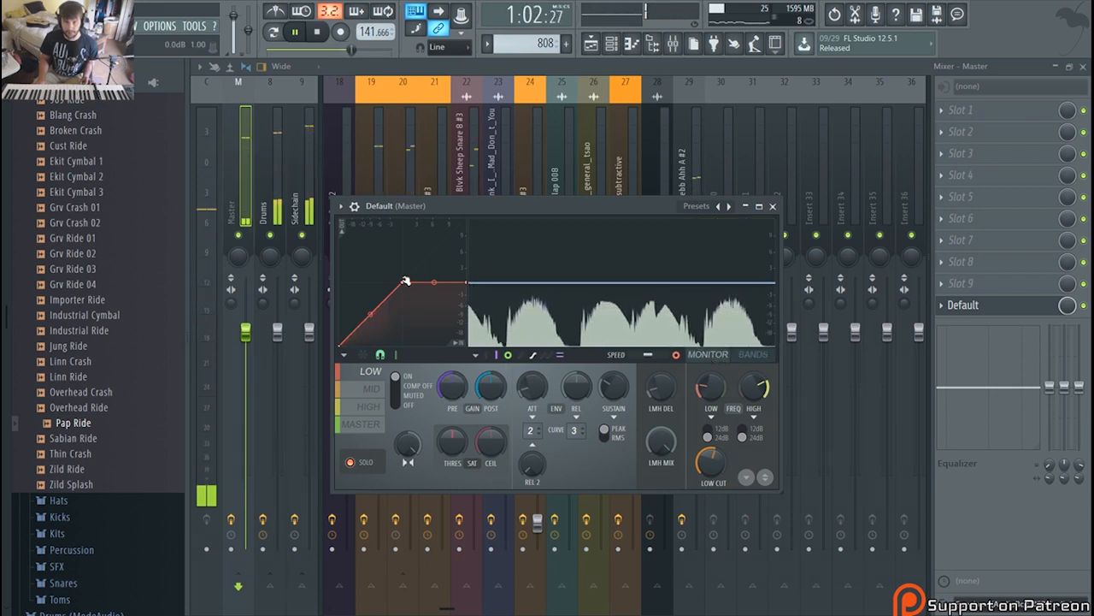
Step: Compare the low band in the bands and monitor views while replaying the song from bar 33
key("space")
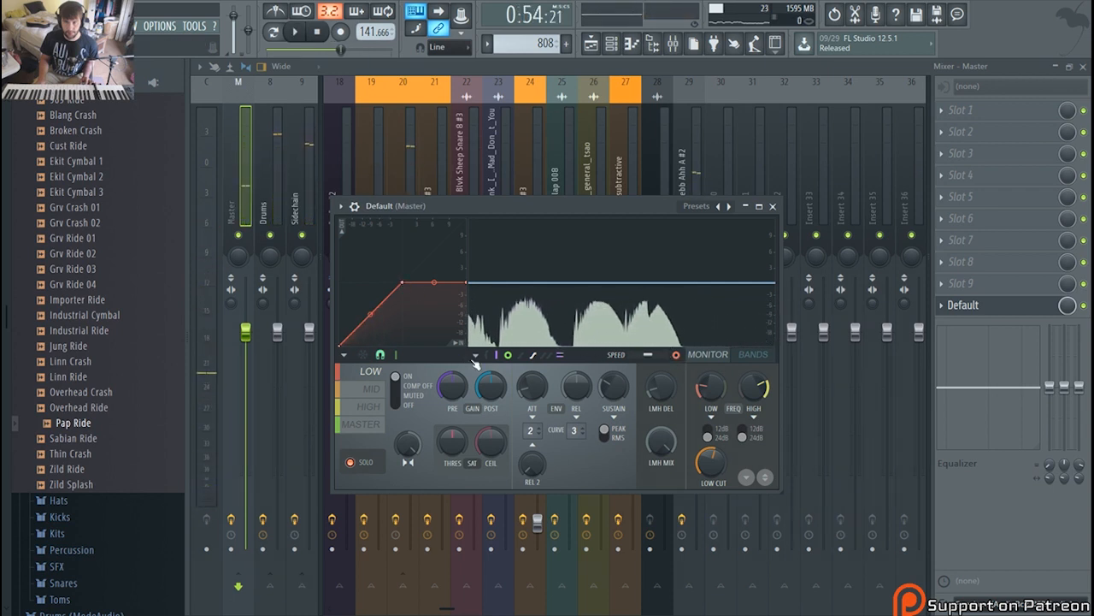
left_click(677, 355)
key("space")
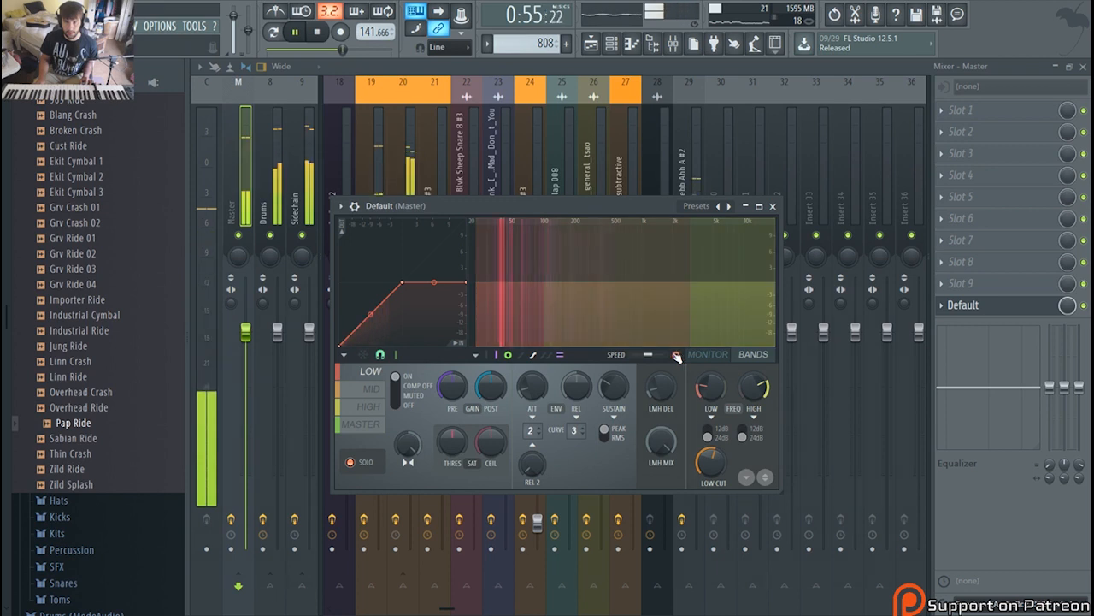
key("space")
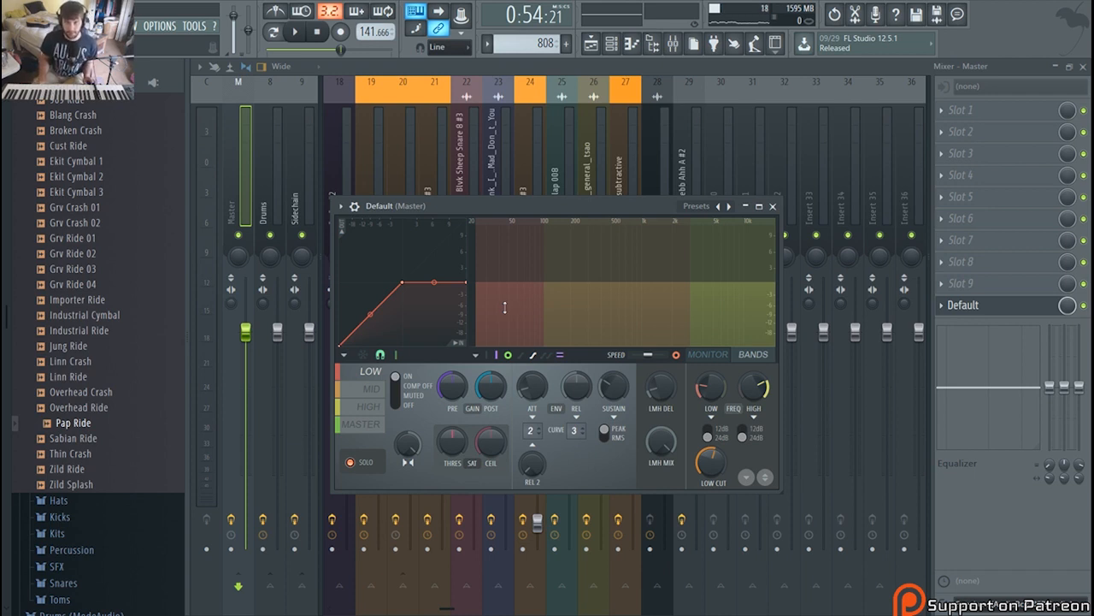
key("space")
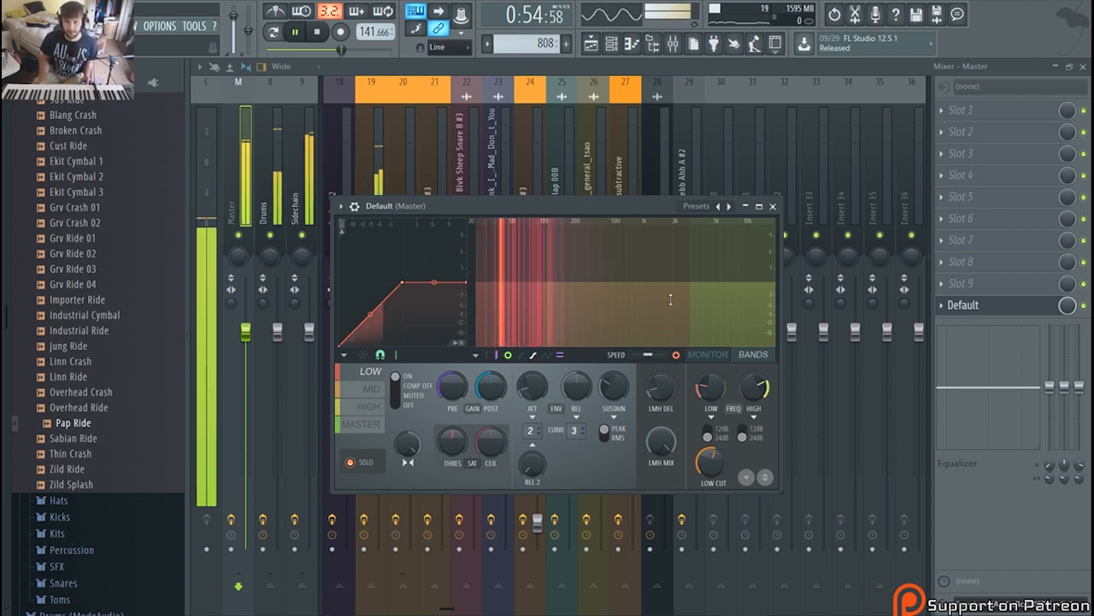
key("space")
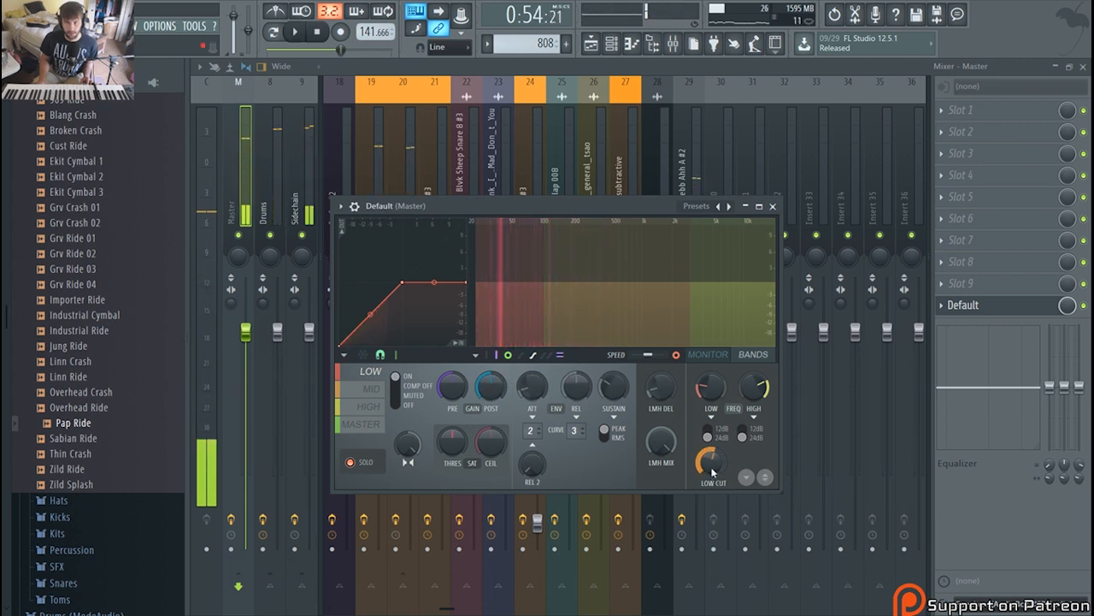
left_click(718, 356)
left_click(751, 355)
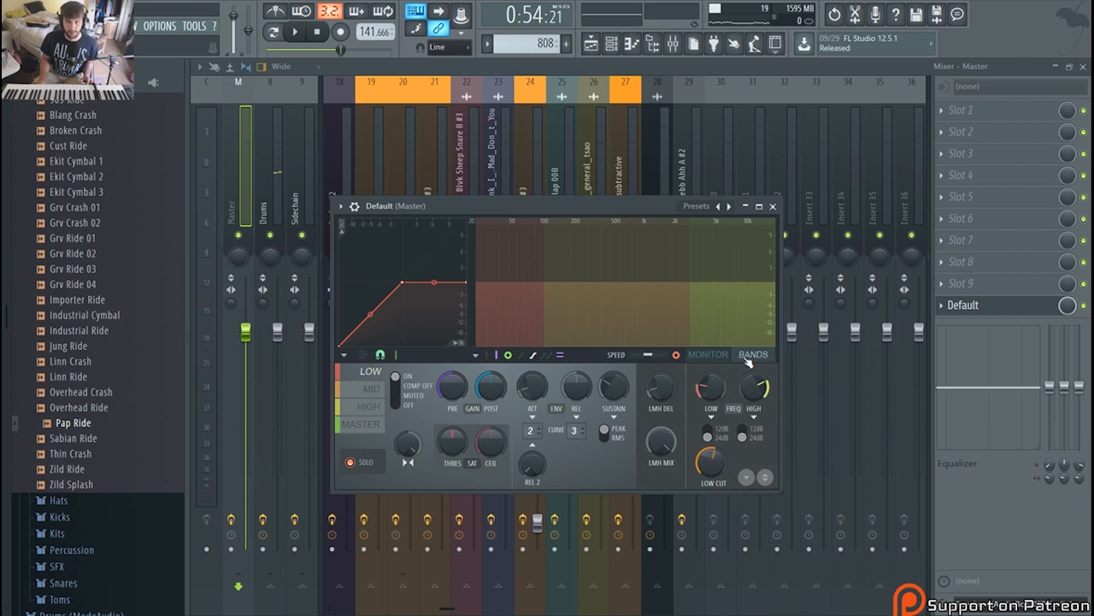
left_click(706, 358)
key("space")
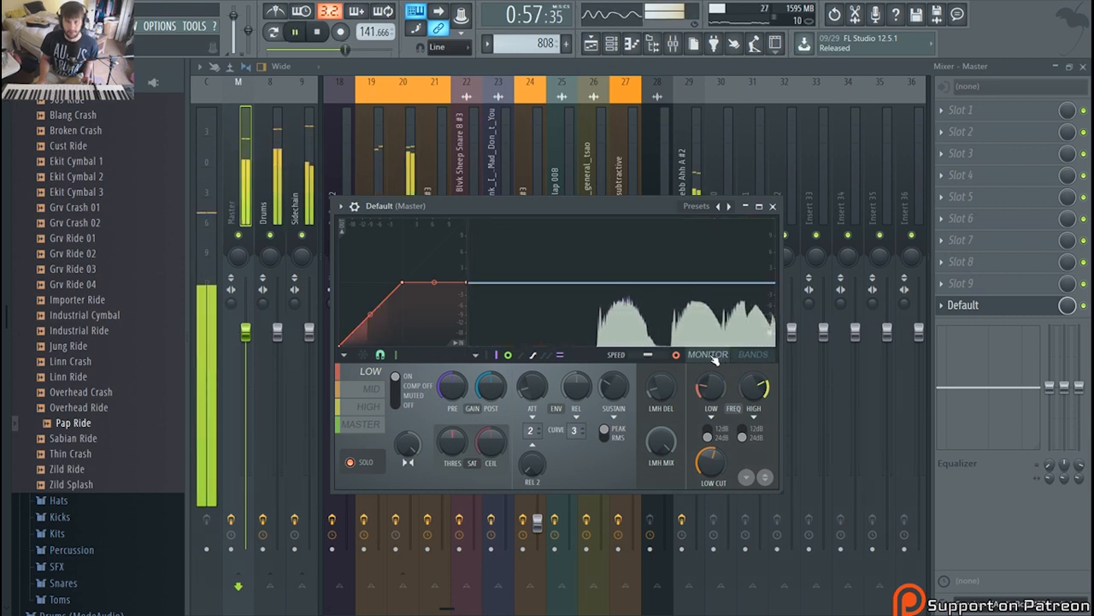
Step: Switch the Master effect to the mid band and examine its compression in the bands and monitor views
left_click(369, 388)
key("space")
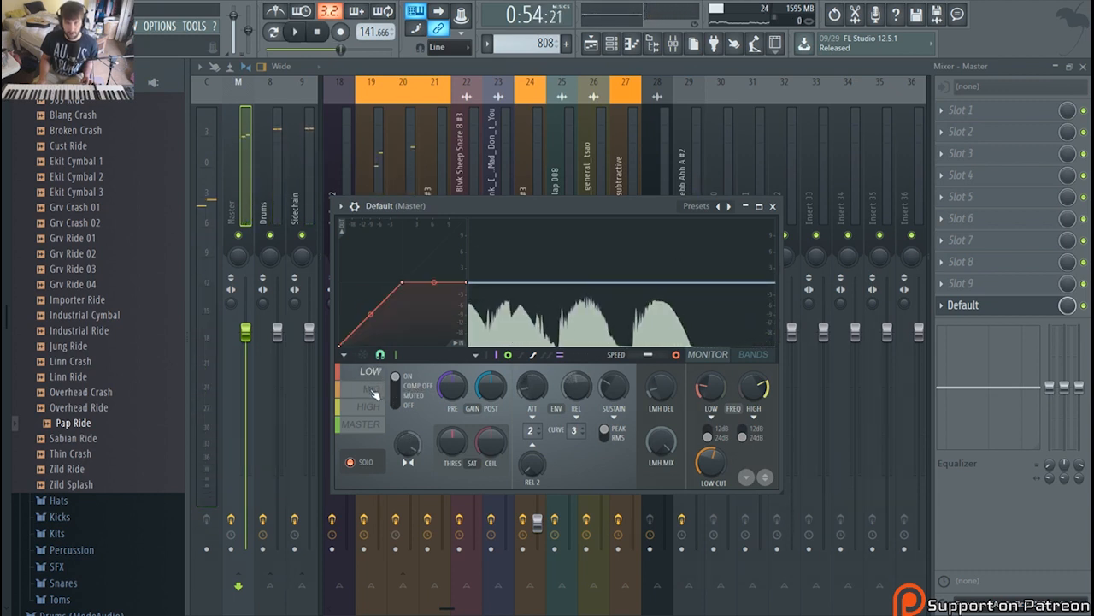
left_click(676, 355)
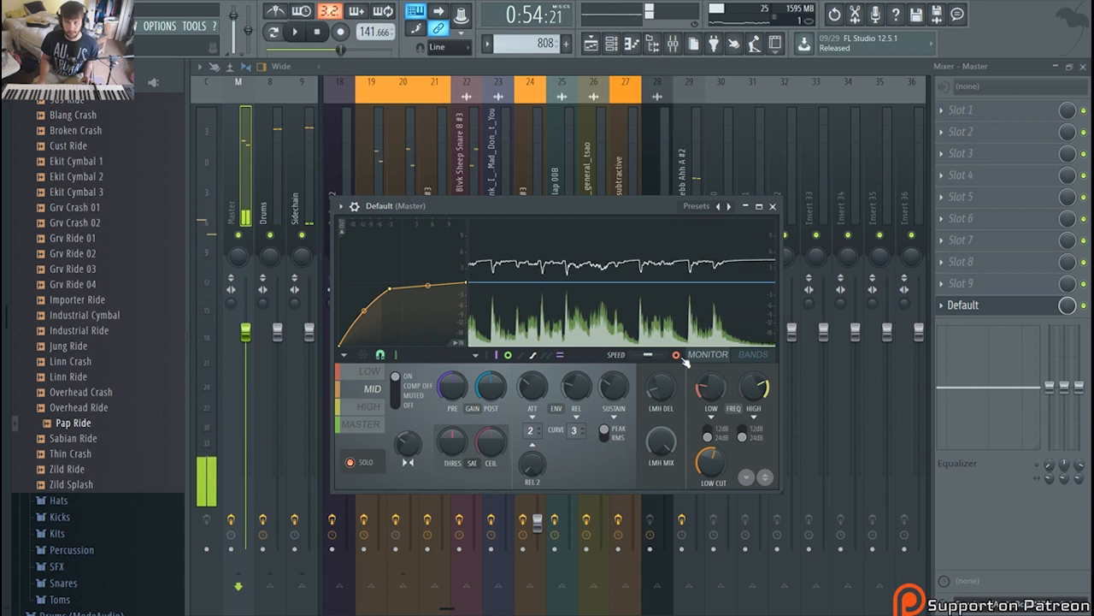
left_click(739, 360)
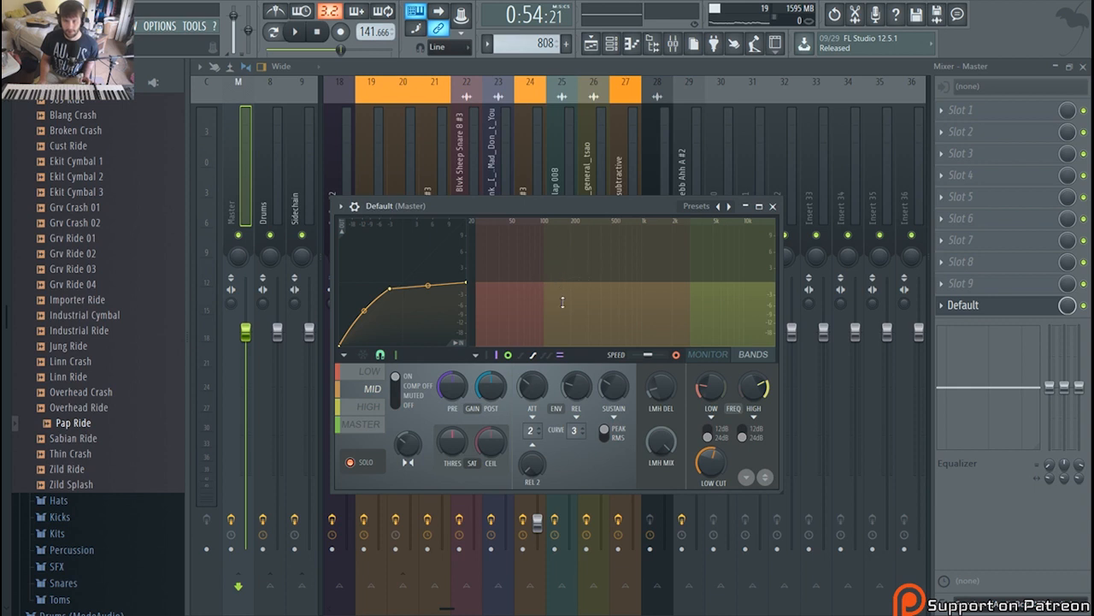
left_click(720, 358)
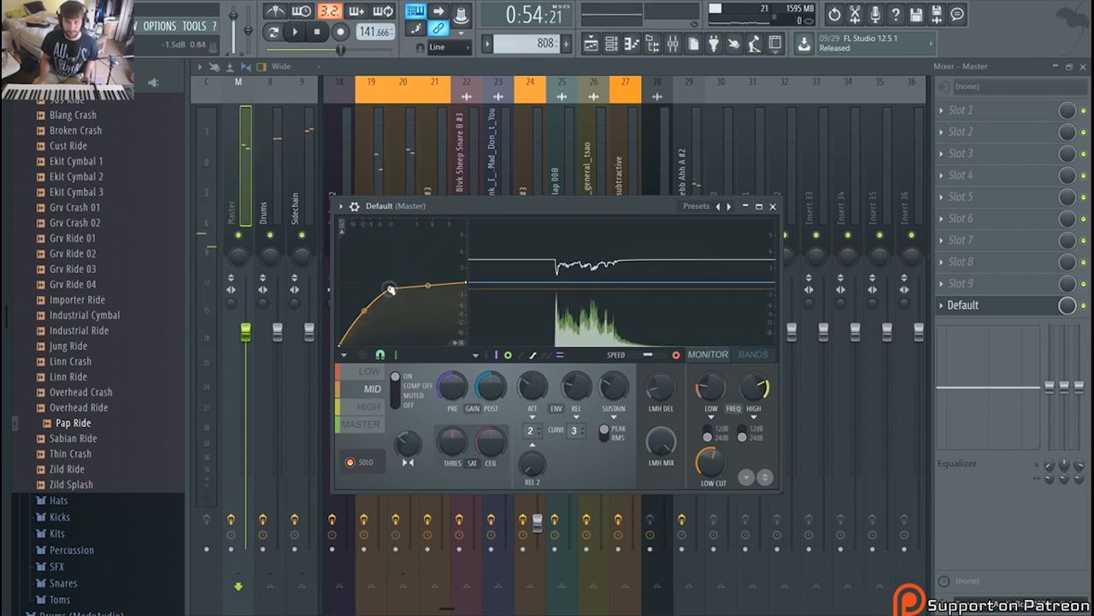
Step: Lower the knee point of the mid band's compression curve to -3.0 dB and replay the section from bar 33
left_click_drag(390, 290, 386, 296)
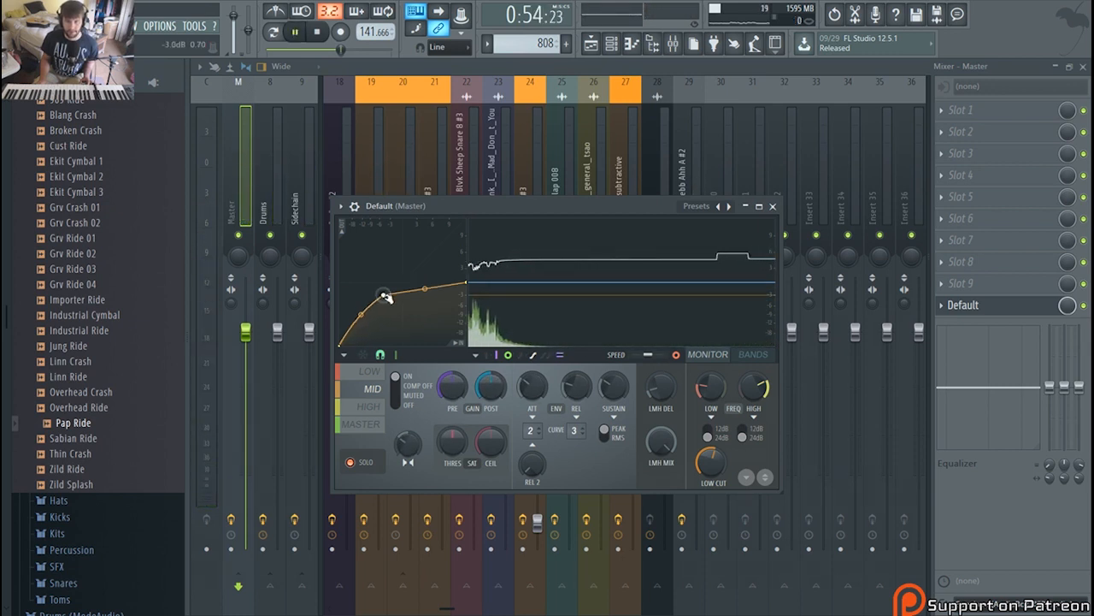
key("space")
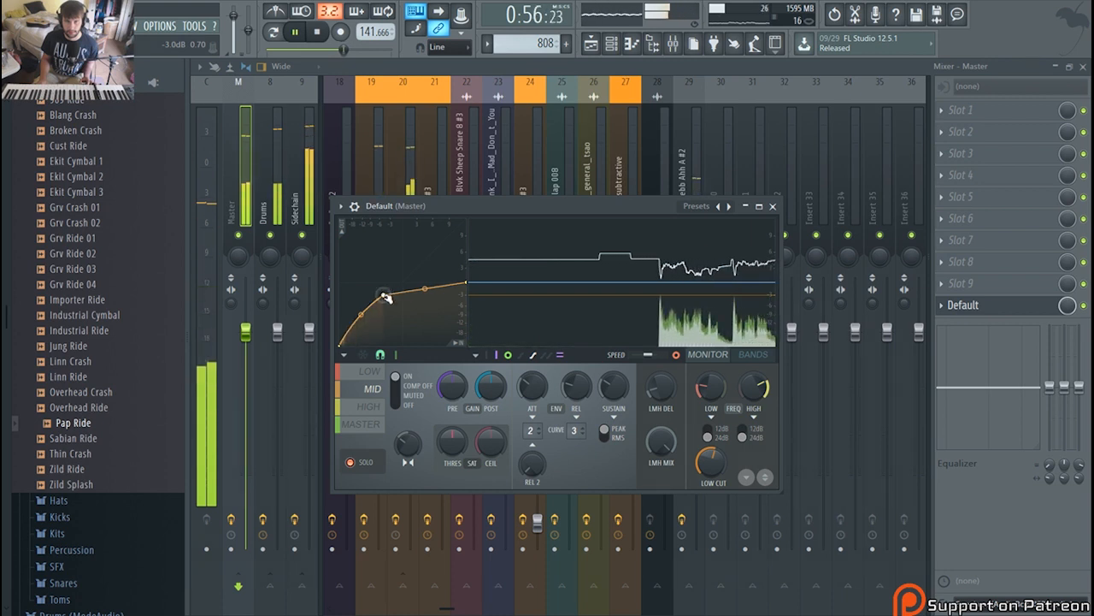
key("space")
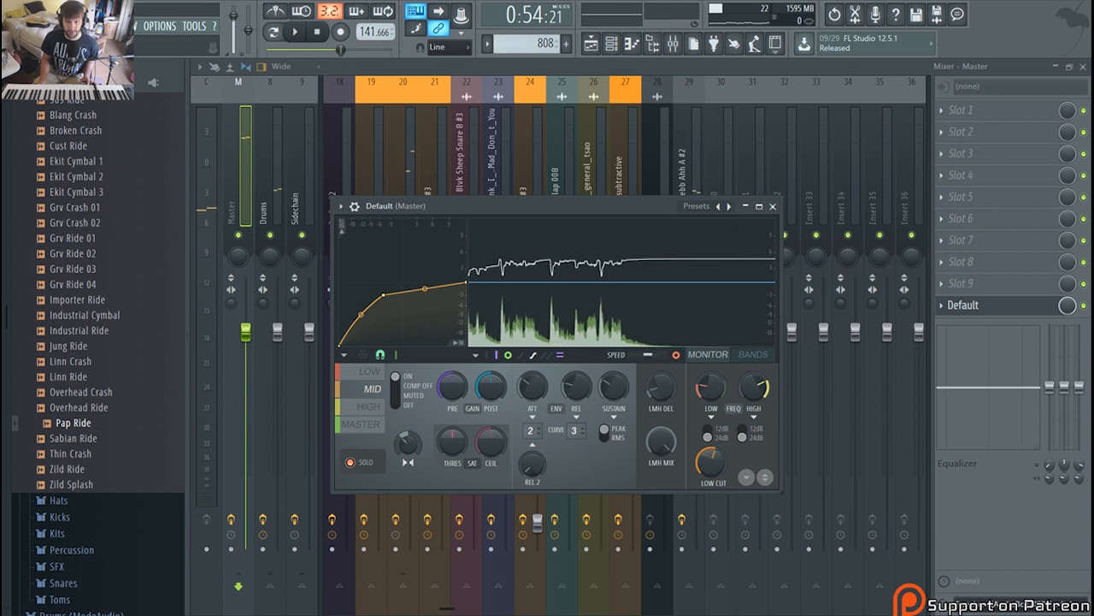
key("space")
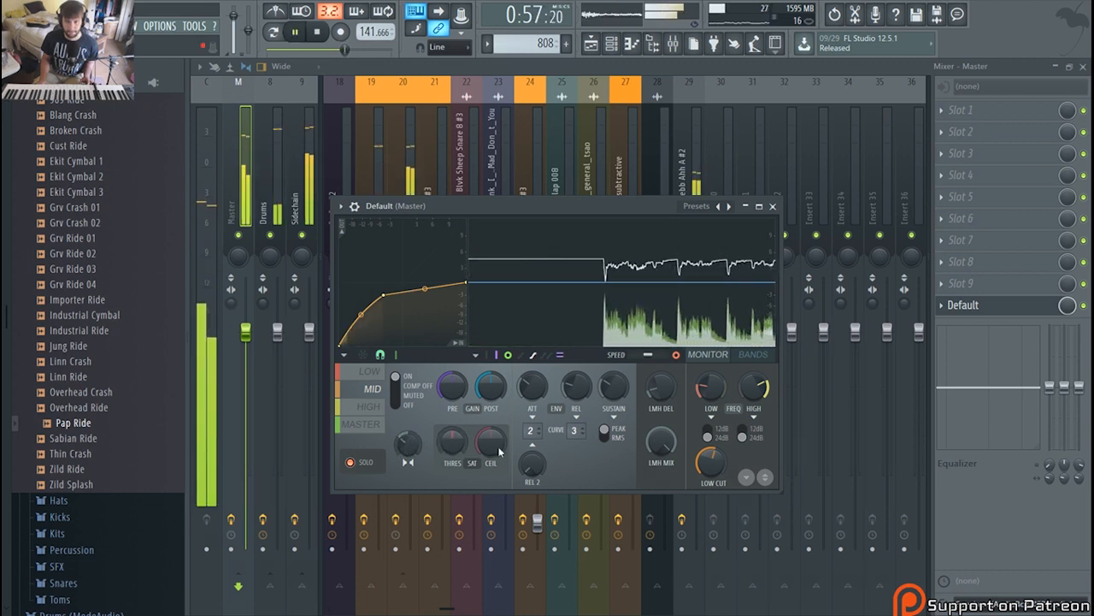
Step: Replay the soloed mid band from bar 33 and examine its compression and saturation in the monitor view
key("space")
key("space")
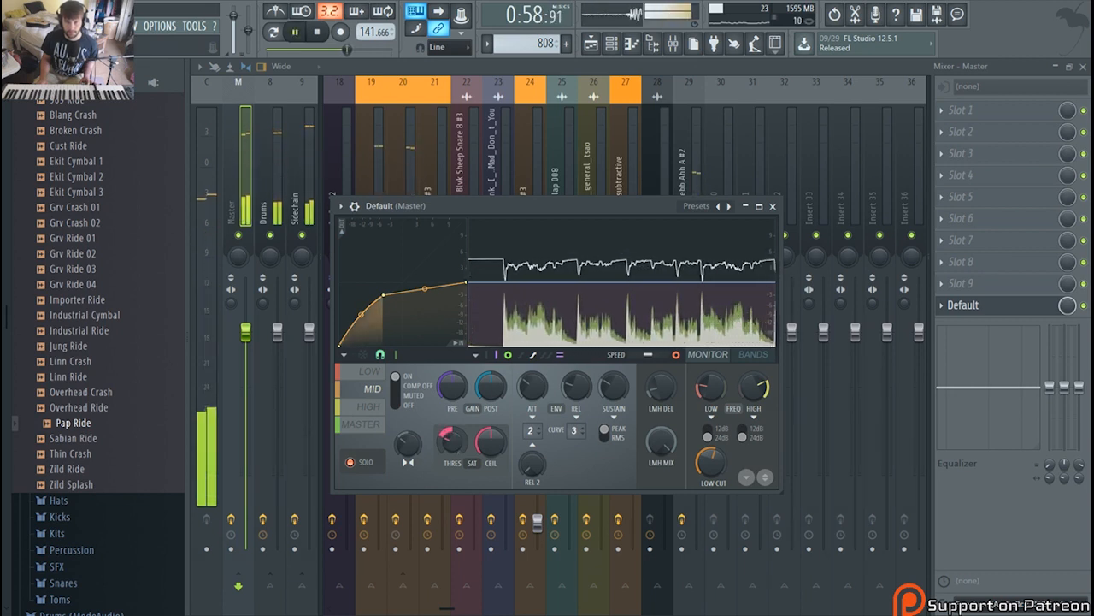
key("space")
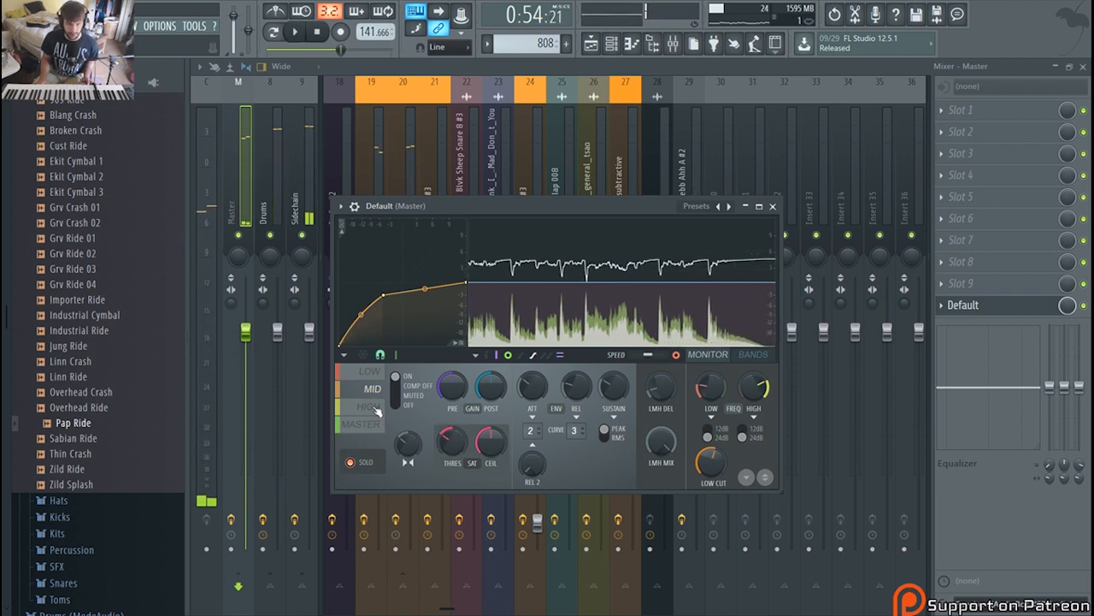
Step: Switch the Master effect to the high band and examine its compression while repeatedly playing from bar 33
left_click(369, 406)
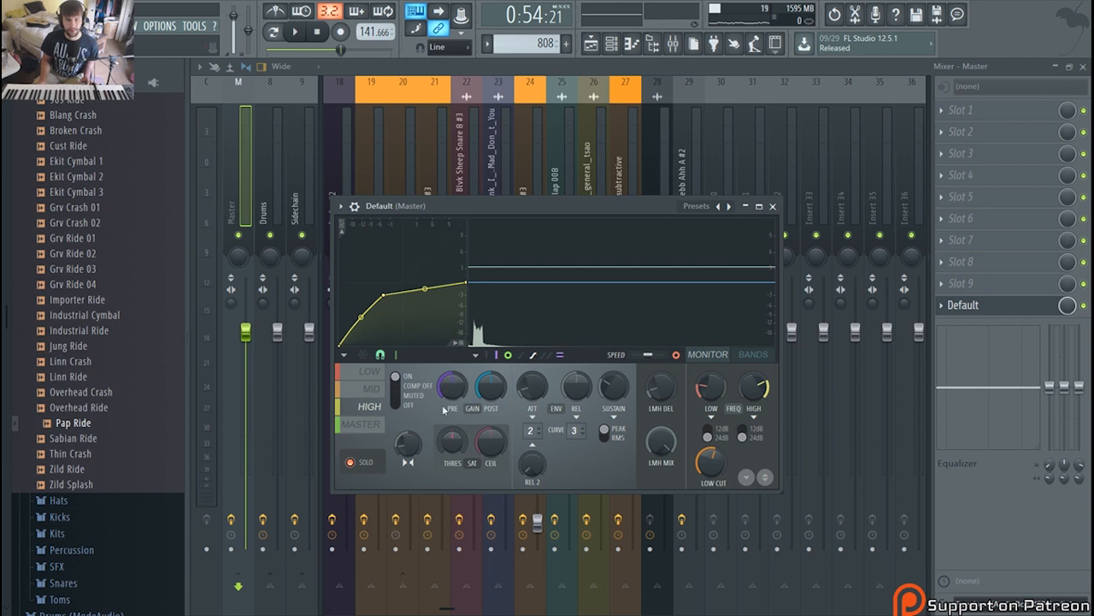
key("space")
key("space")
left_click_drag(407, 444, 408, 455)
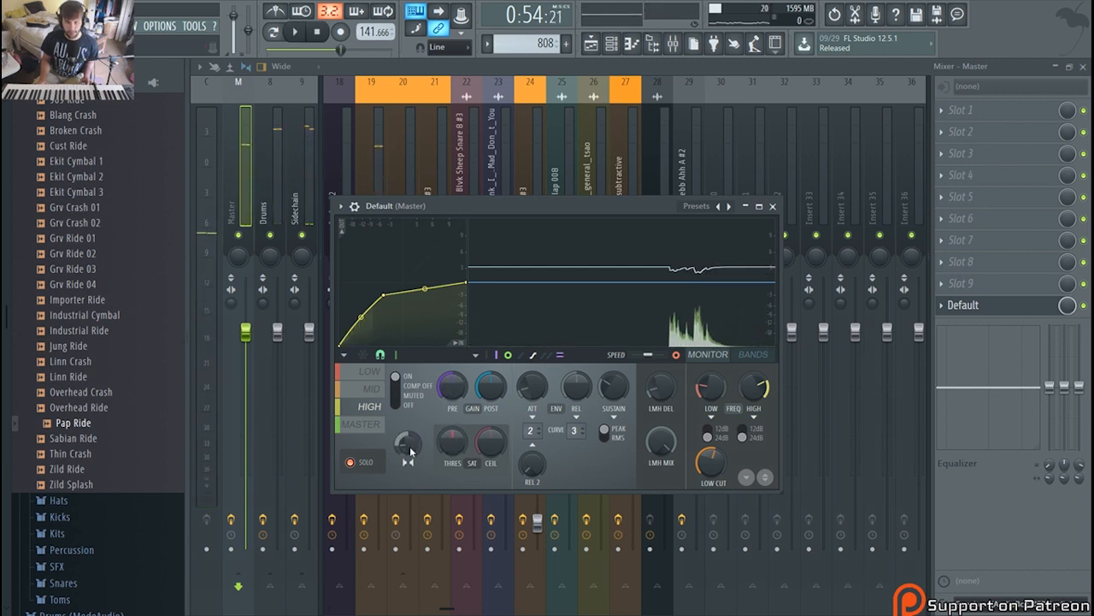
key("space")
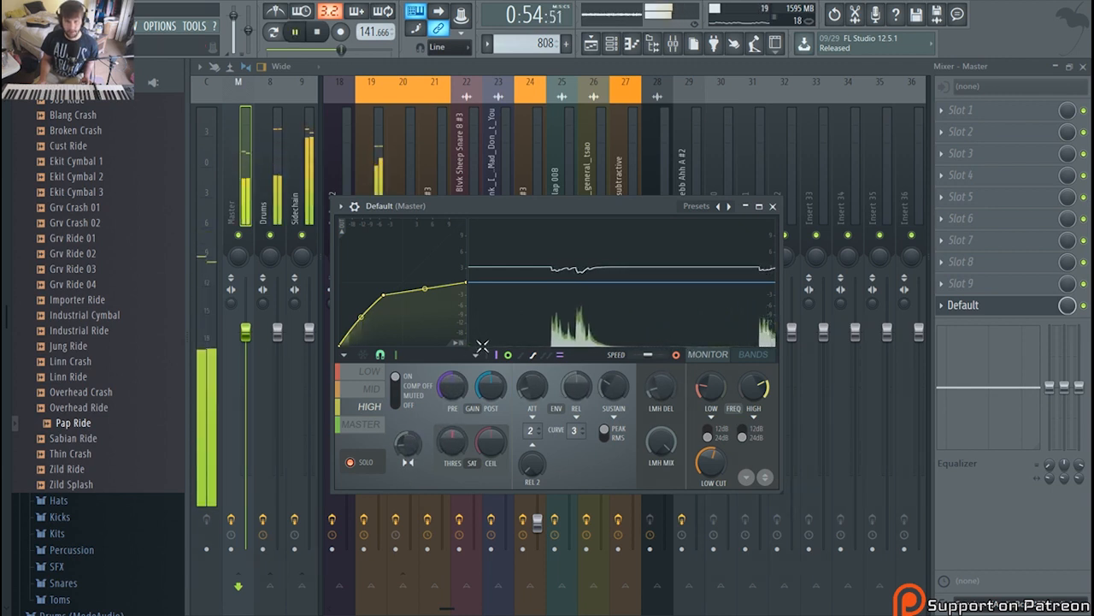
key("space")
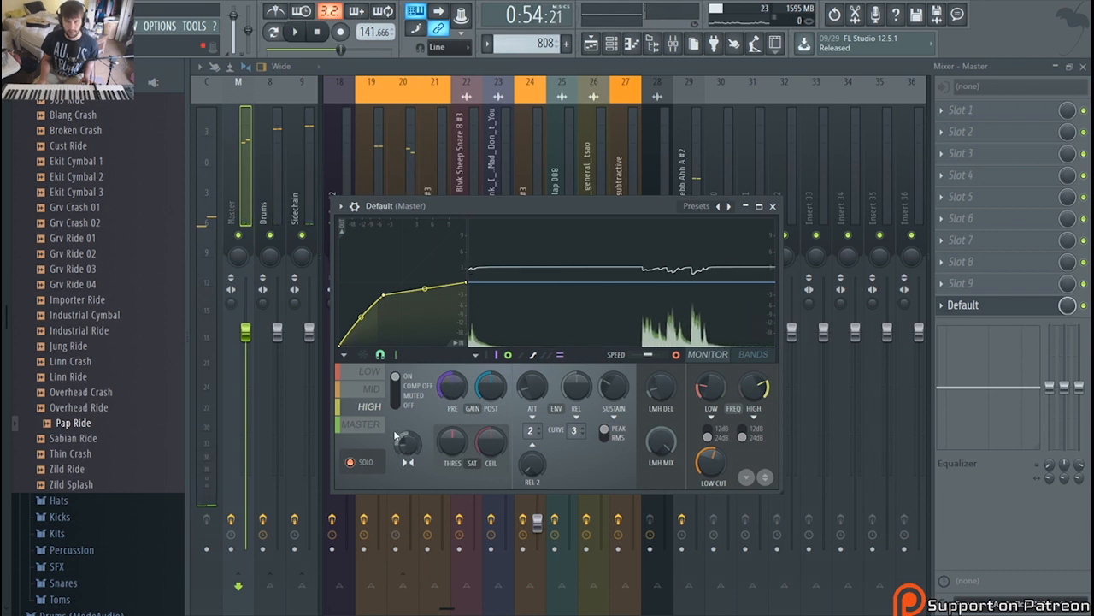
key("space")
key("space")
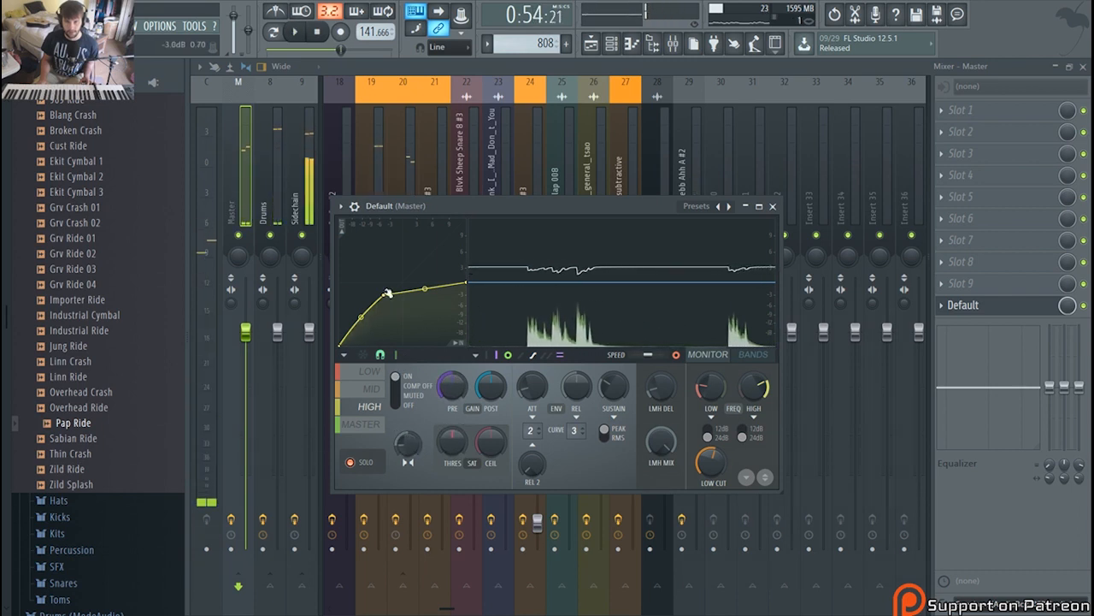
Step: Raise the knee point of the high band's compression curve slightly, replay from bar 33, and turn off band solo
left_click_drag(385, 294, 391, 291)
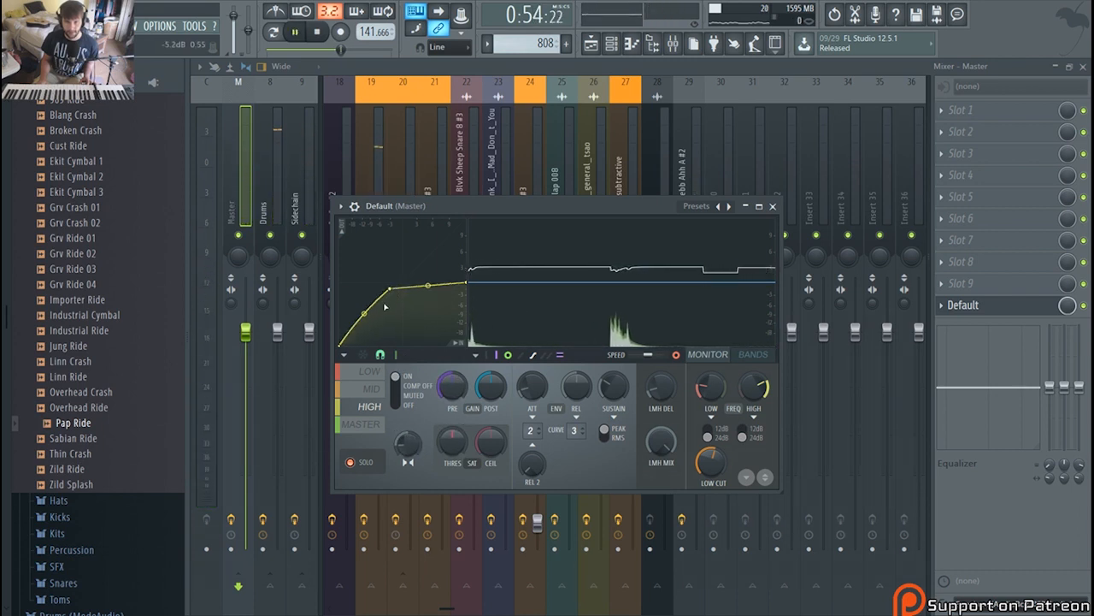
key("space")
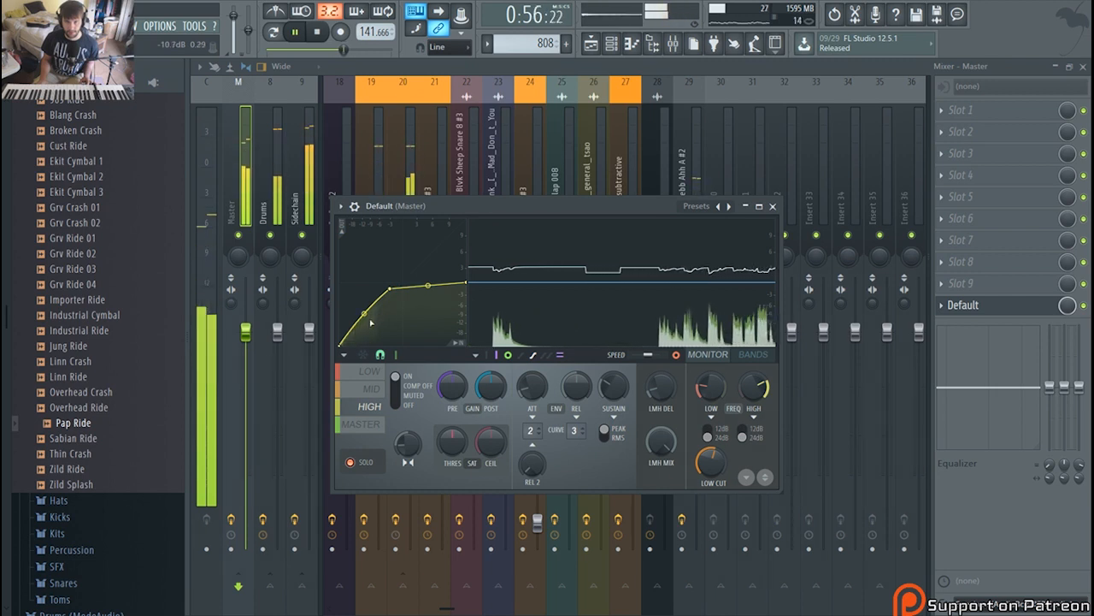
left_click(362, 424)
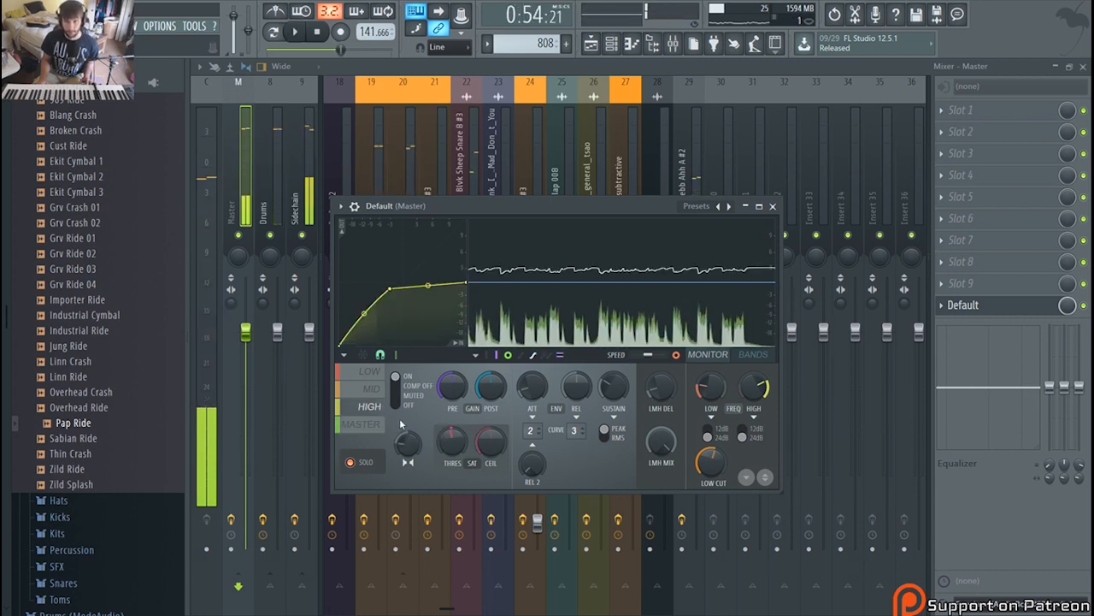
left_click(352, 464)
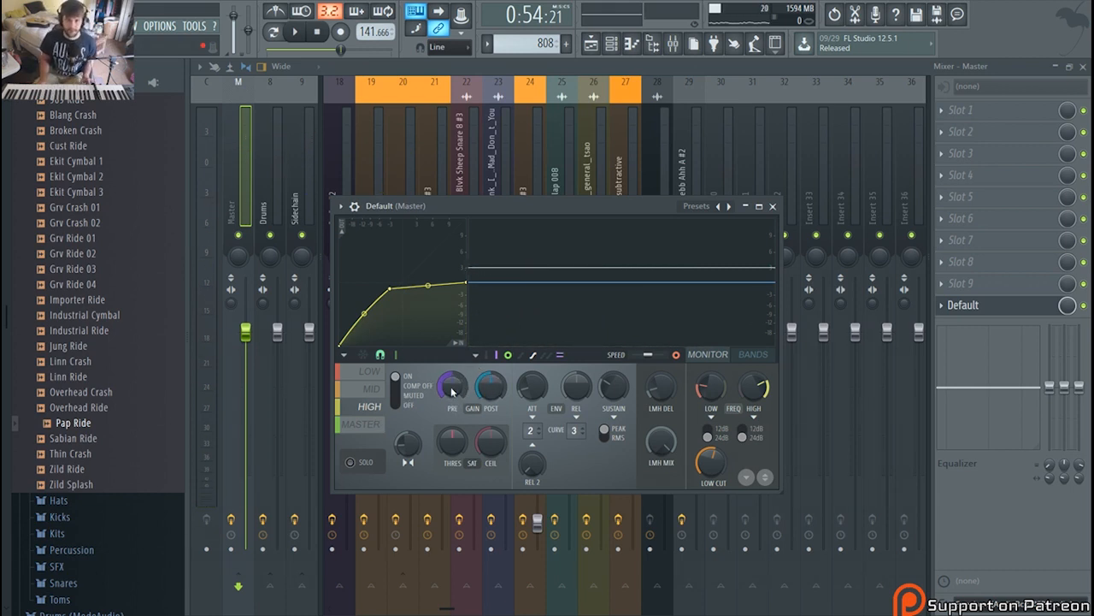
Step: Play from bar 33 and compare the effect's master and high bands in the monitor view with all bands audible
left_click(363, 424)
key("space")
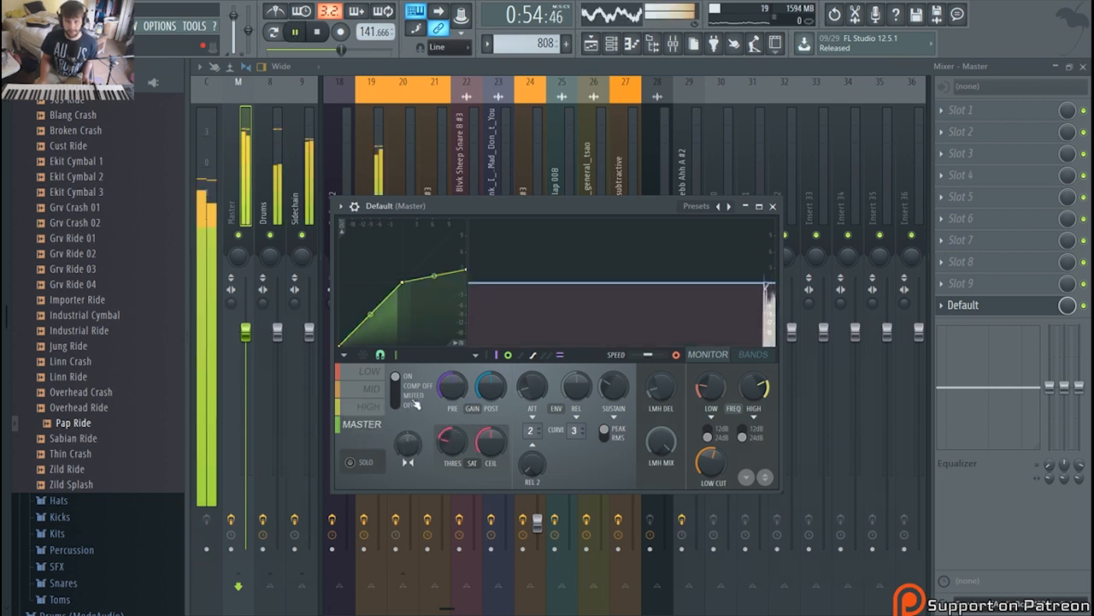
left_click(370, 406)
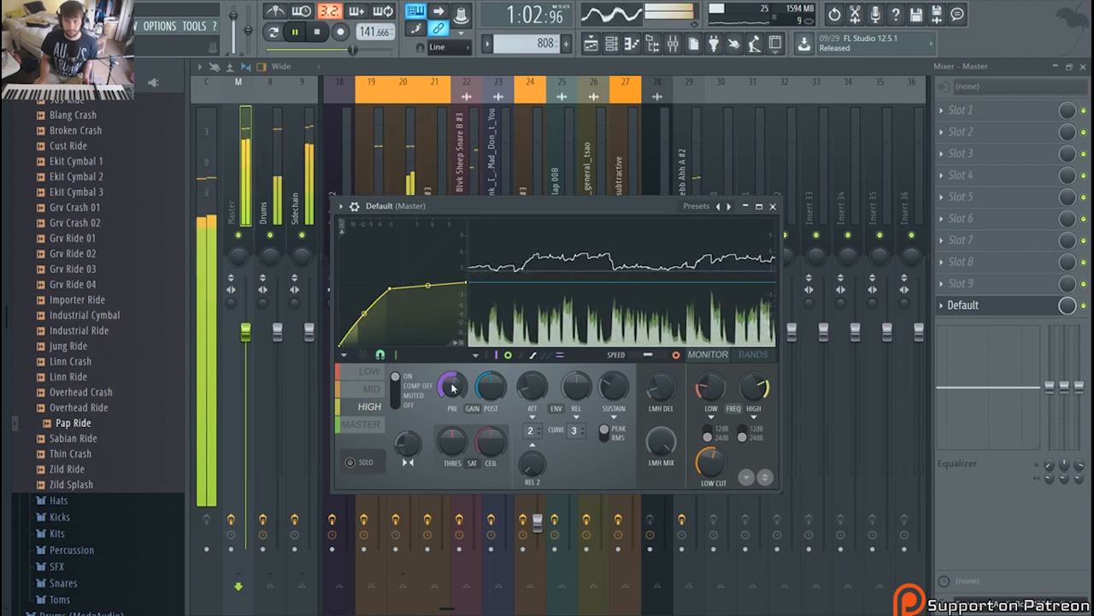
left_click(373, 424)
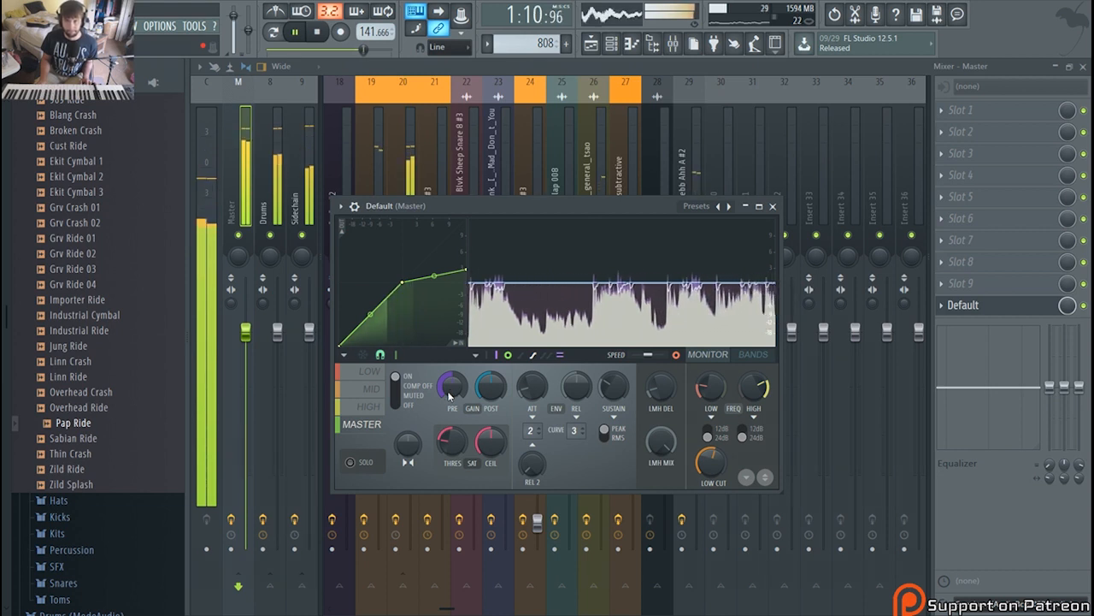
Step: Bow the lower segment of the master band's compression curve slightly upward and replay the section from bar 33
key("space")
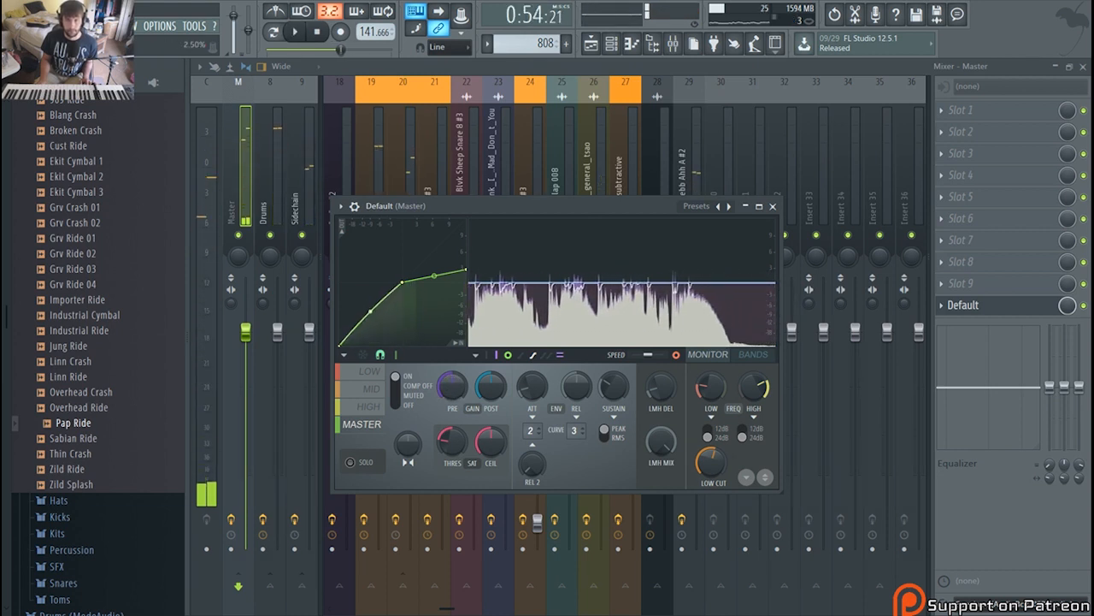
key("space")
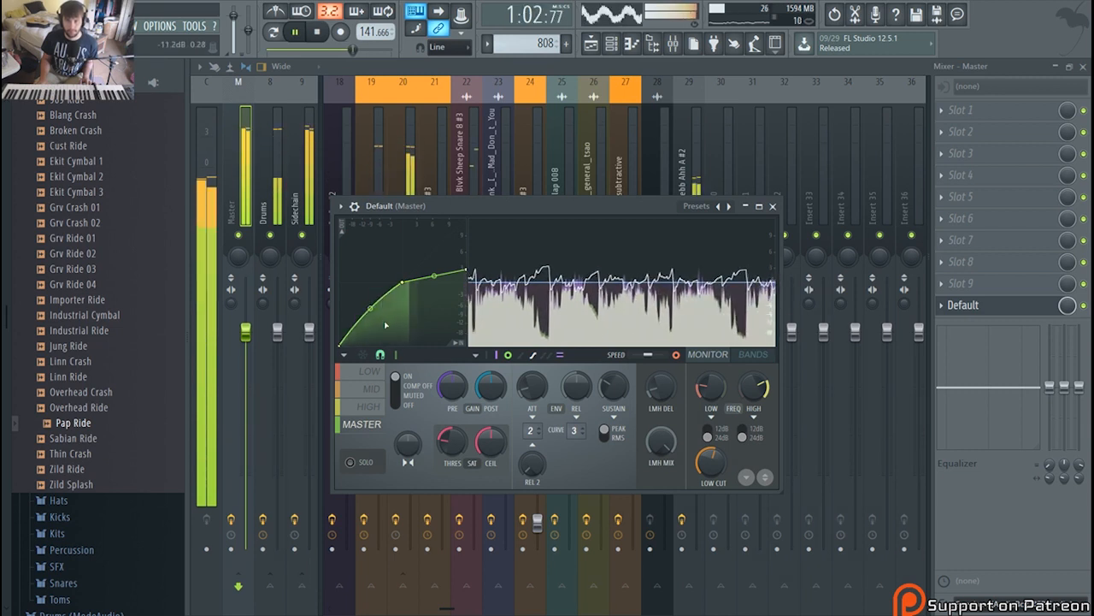
key("space")
Step: Compare the mid and low band settings, and examine the mid band while playing the full mix from bar 33
left_click(372, 388)
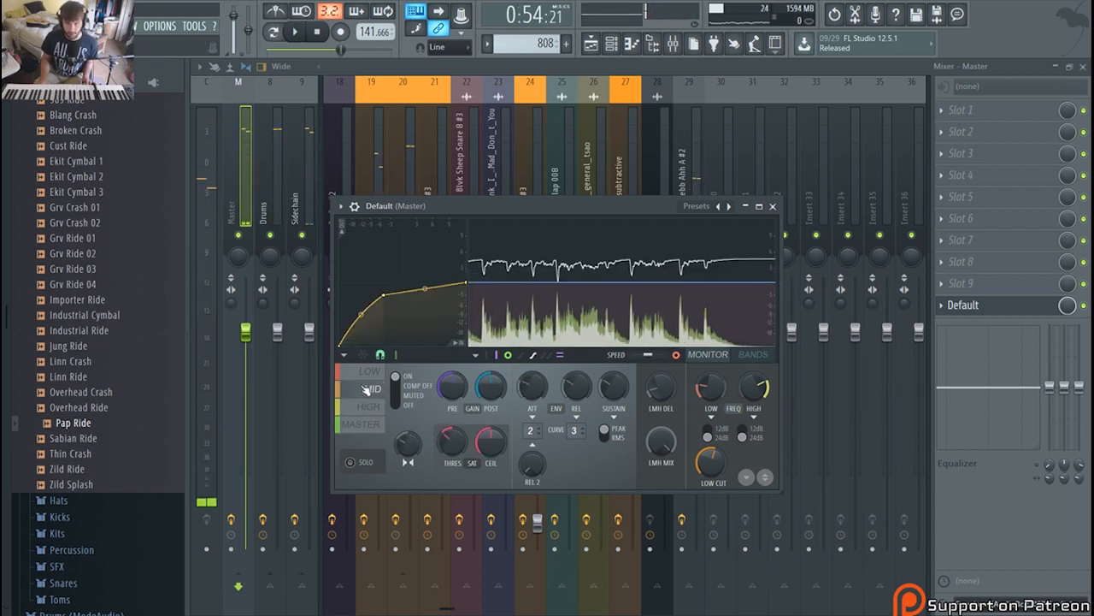
left_click(374, 373)
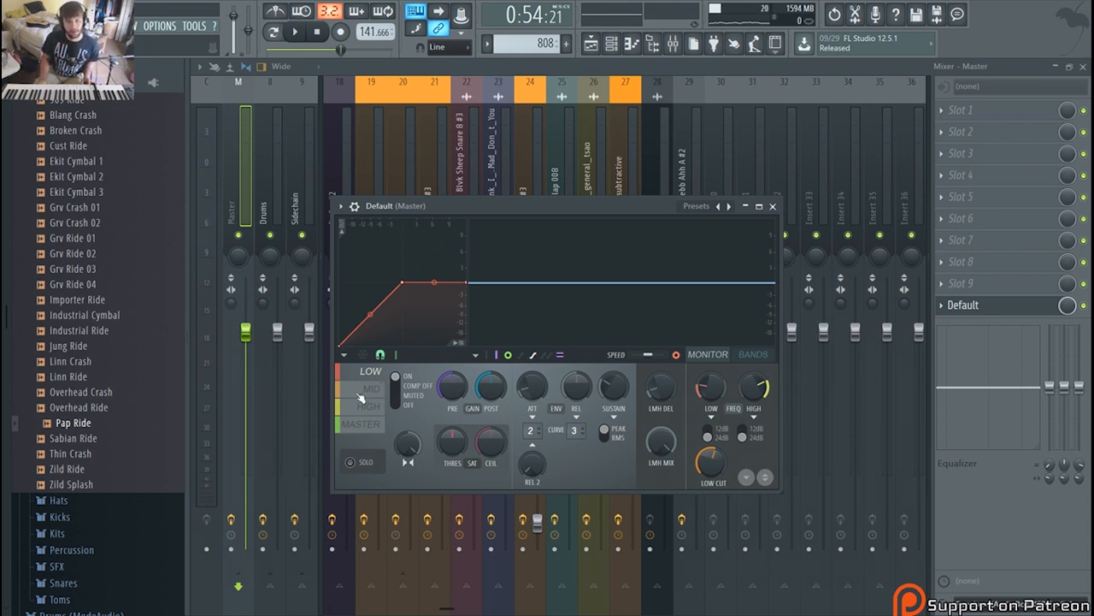
left_click(370, 389)
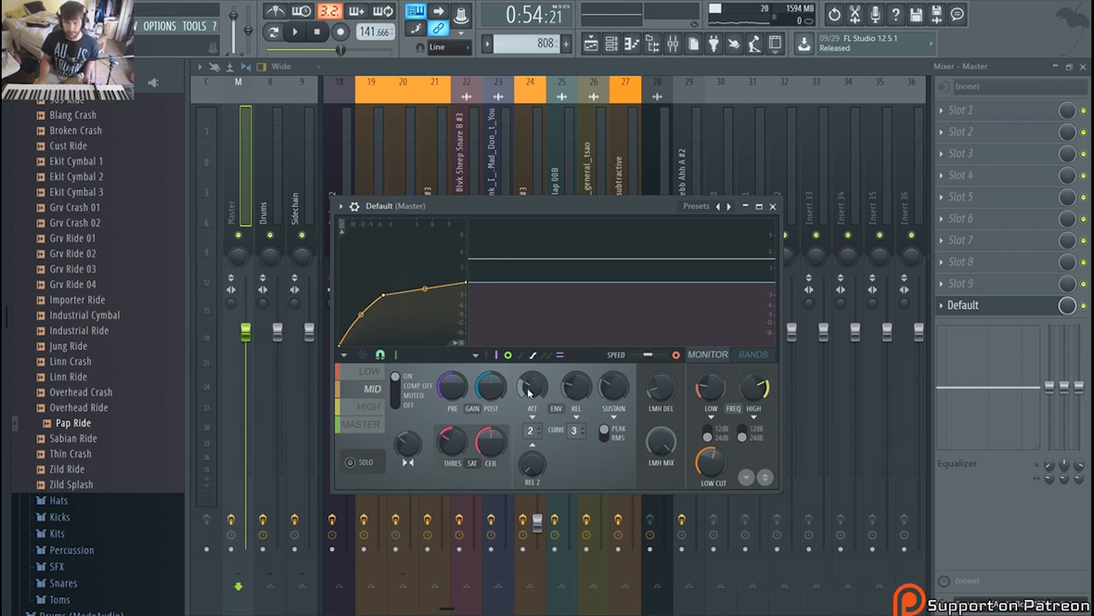
key("space")
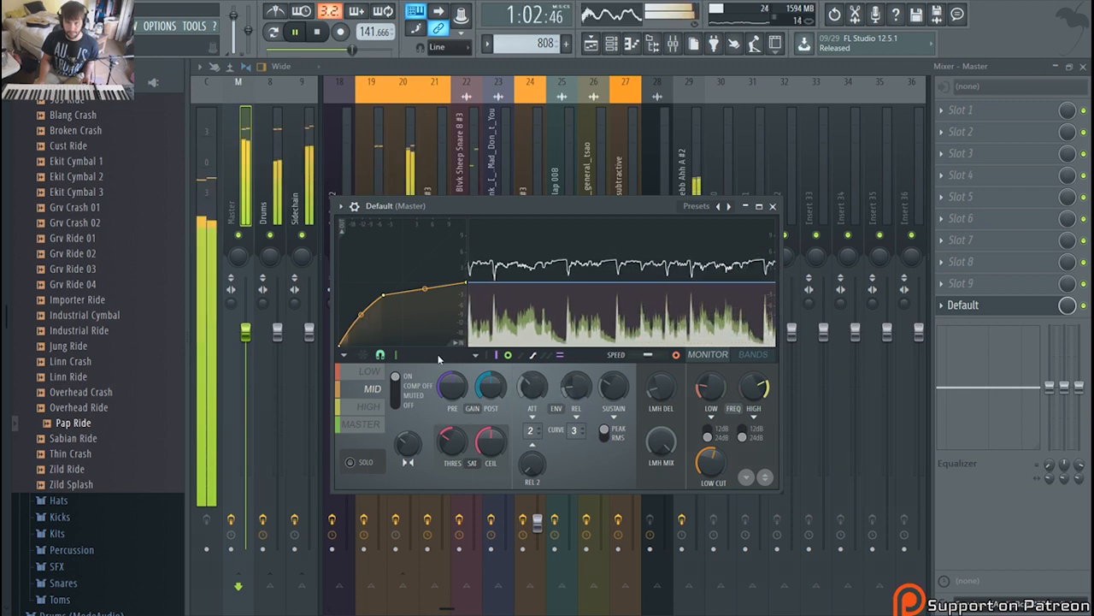
key("space")
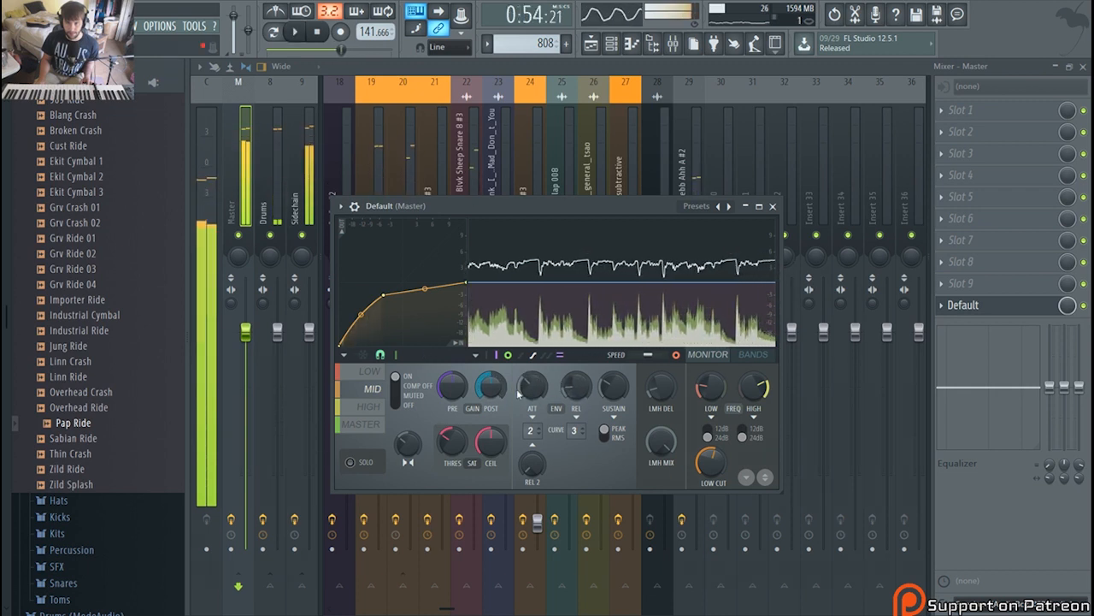
Step: Examine the high band's gain and compression during playback from bar 33, followed by the master band's
left_click(352, 409)
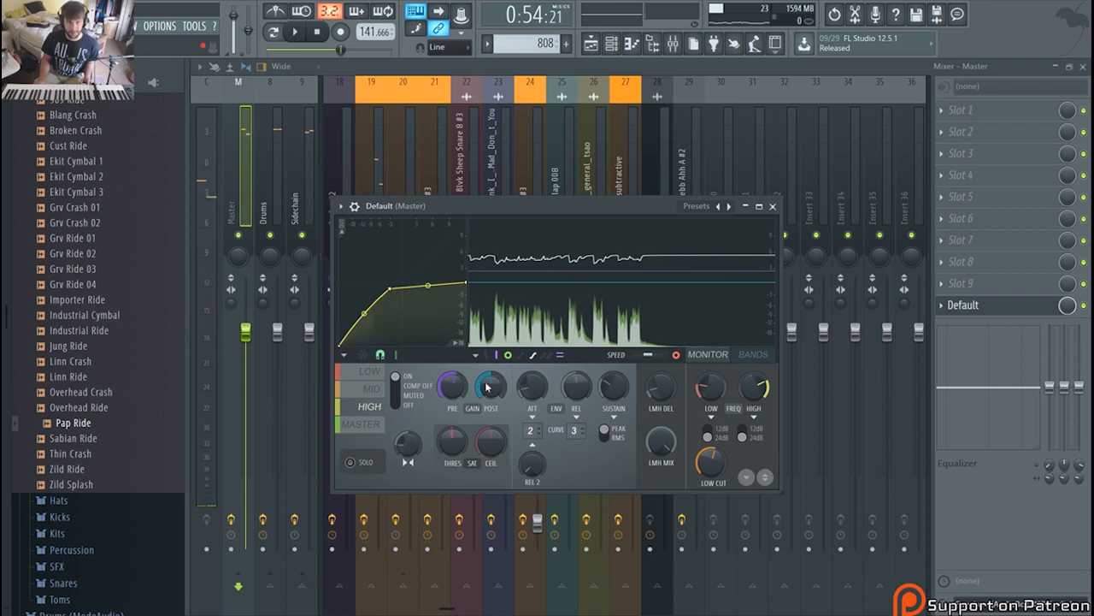
key("space")
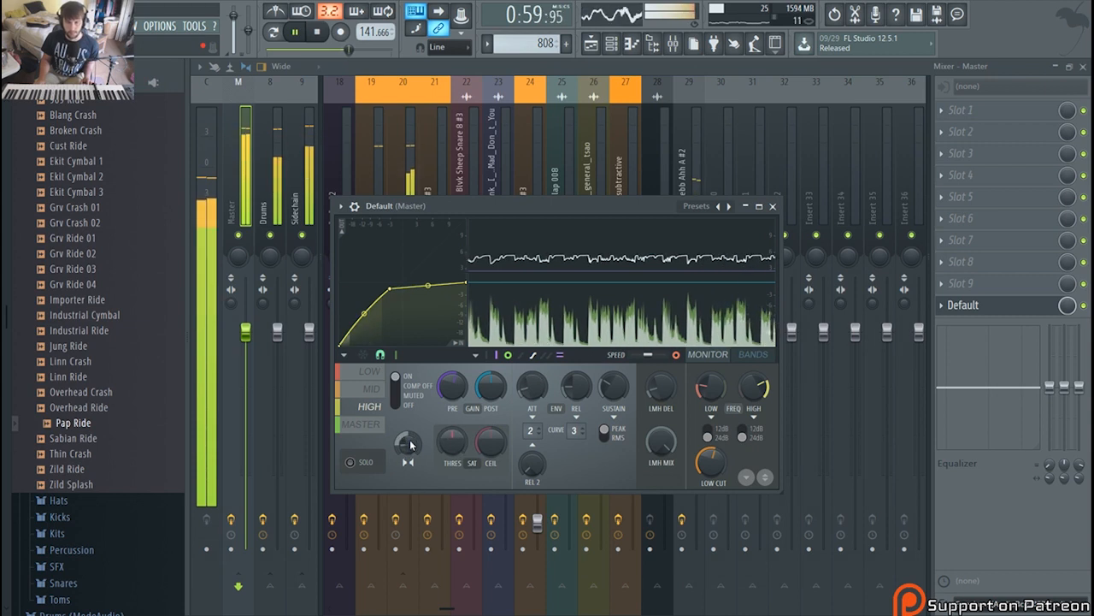
left_click(365, 424)
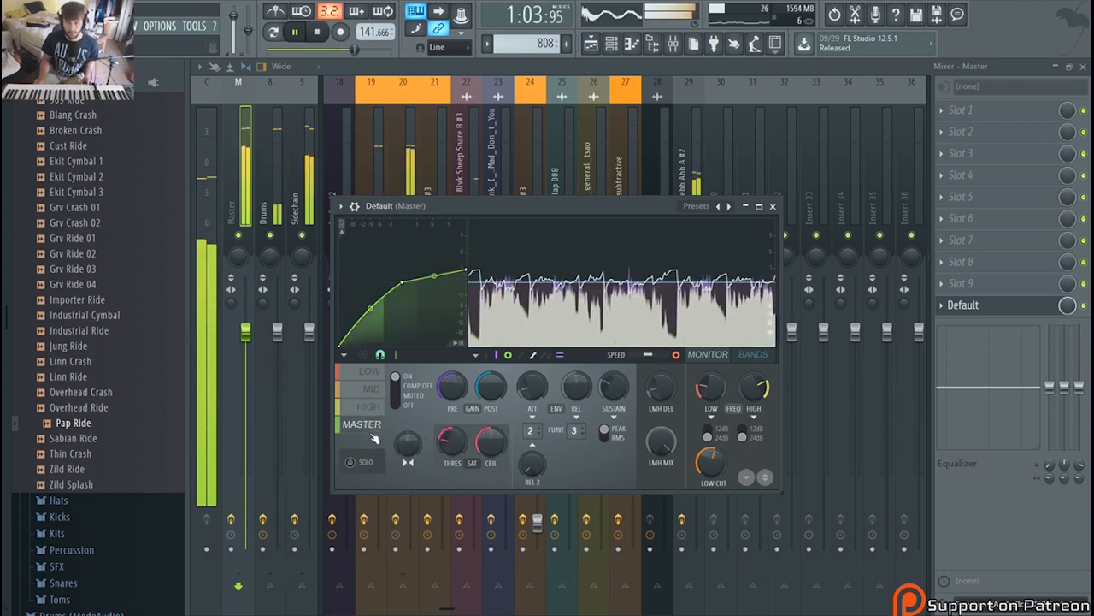
key("space")
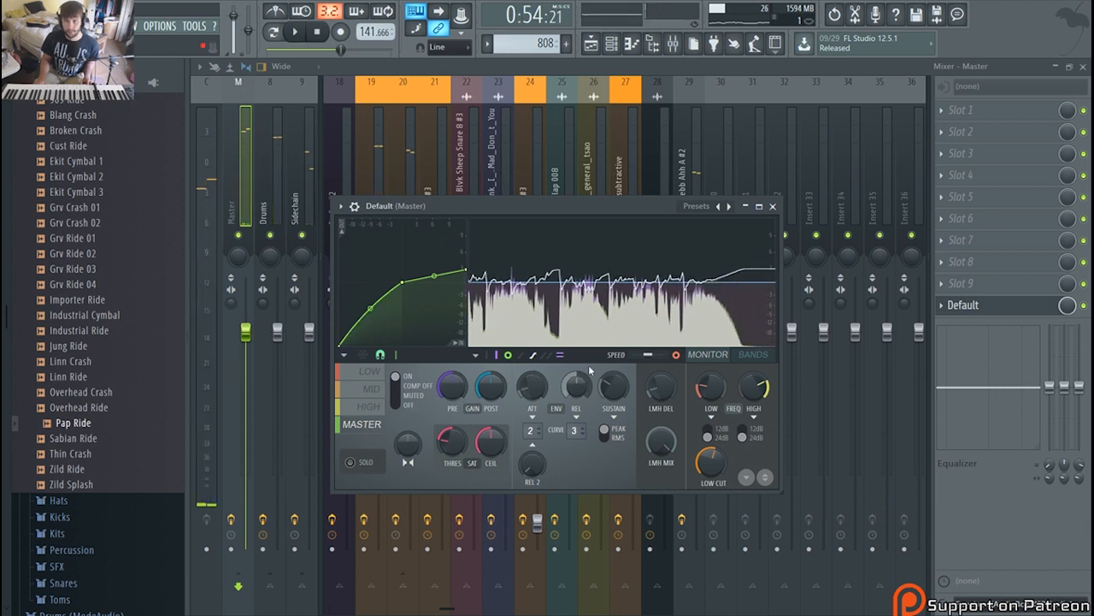
Step: Load Neutron into slot 9 and iZotope Ozone 7 into slot 8 of the Master track
left_click(730, 69)
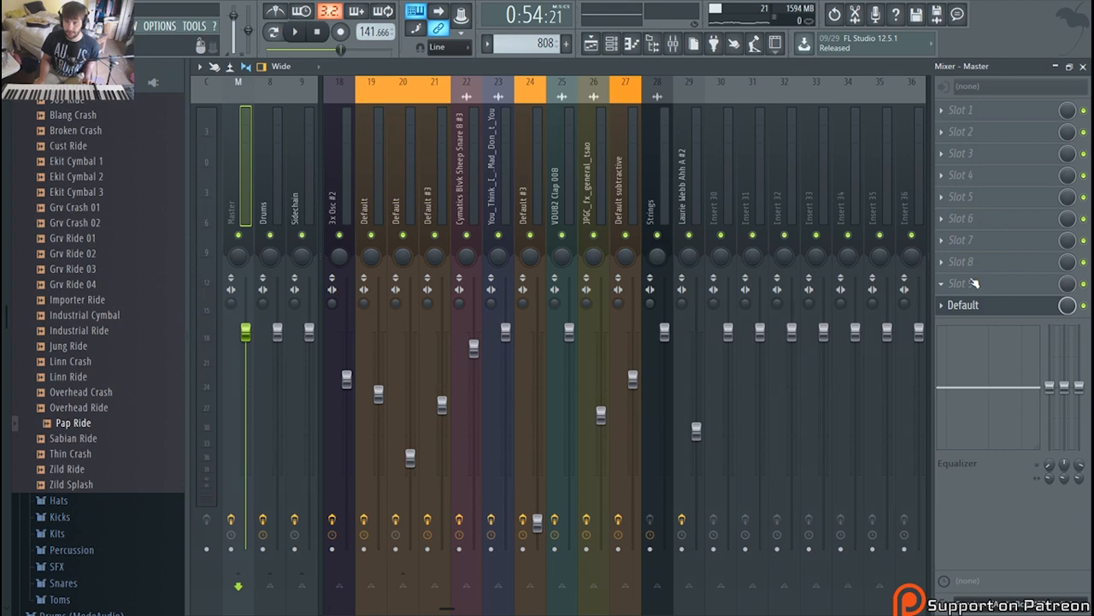
left_click(951, 295)
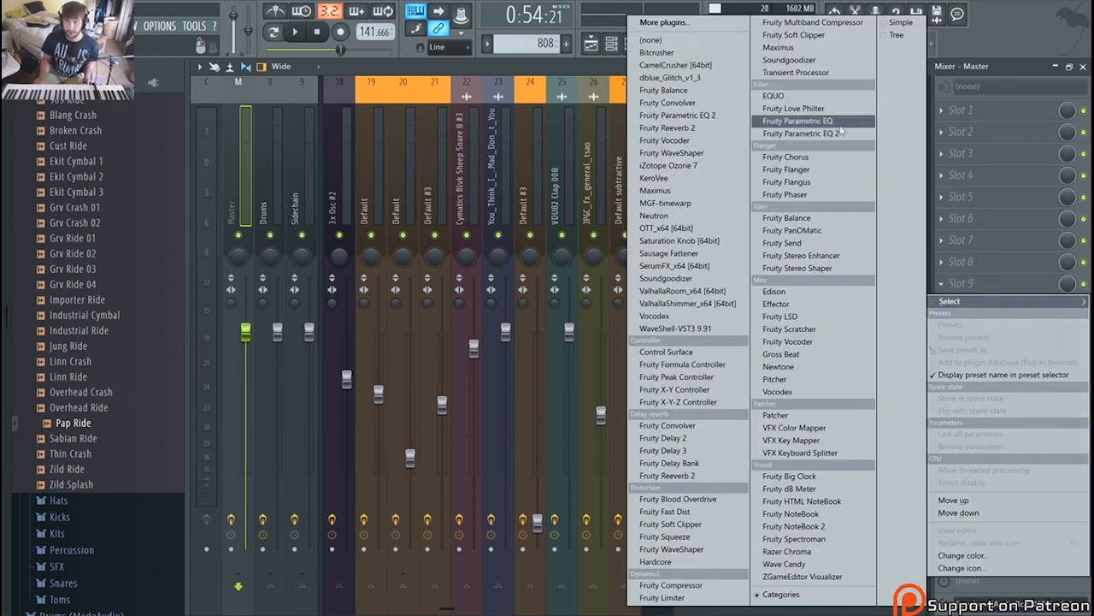
left_click(712, 216)
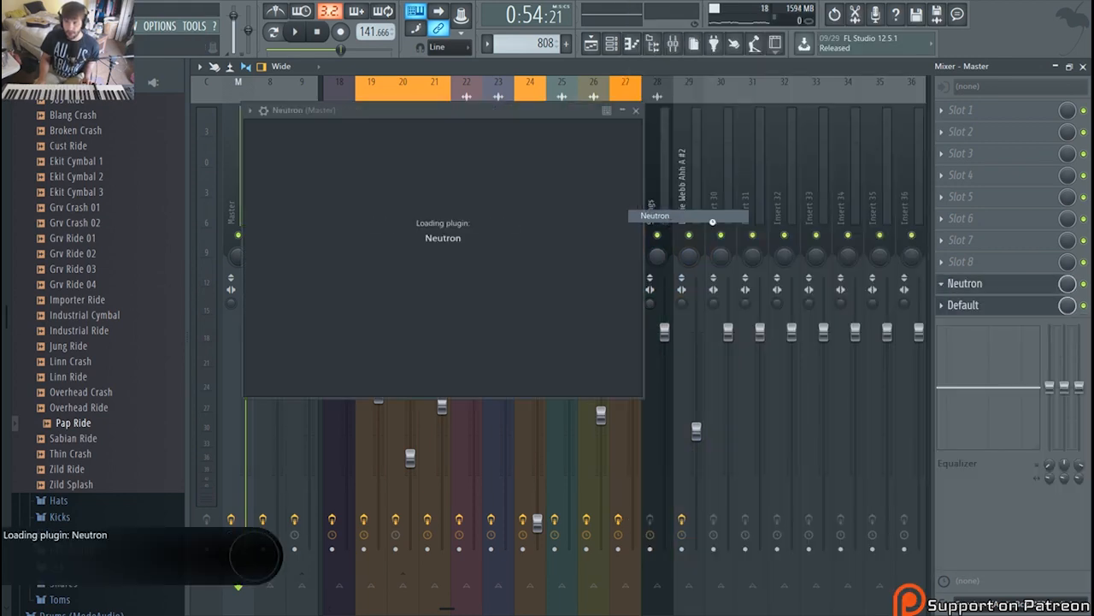
left_click(942, 264)
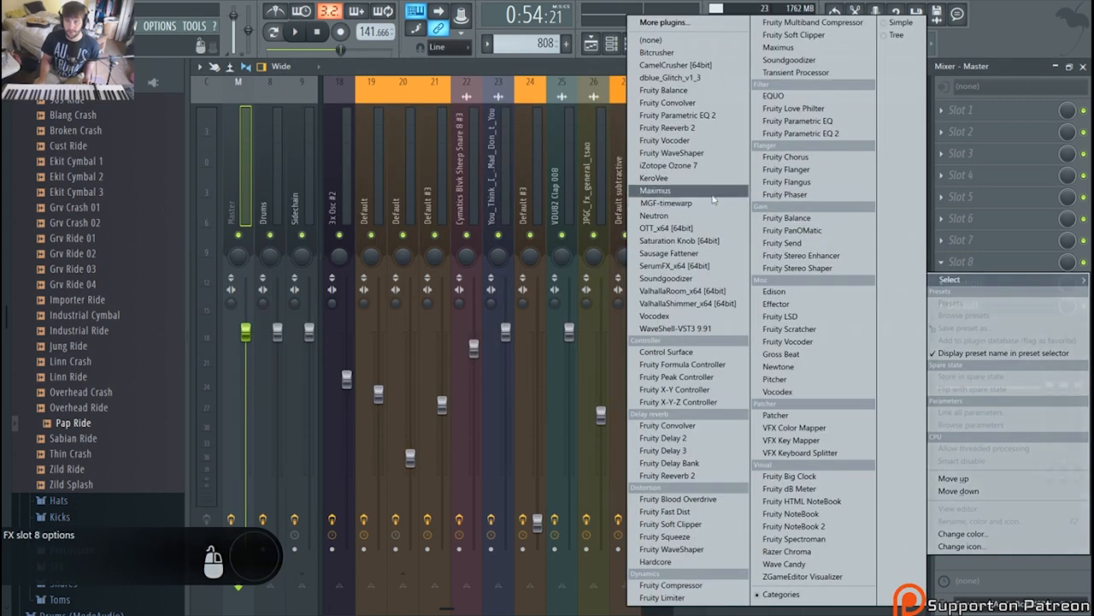
left_click(707, 166)
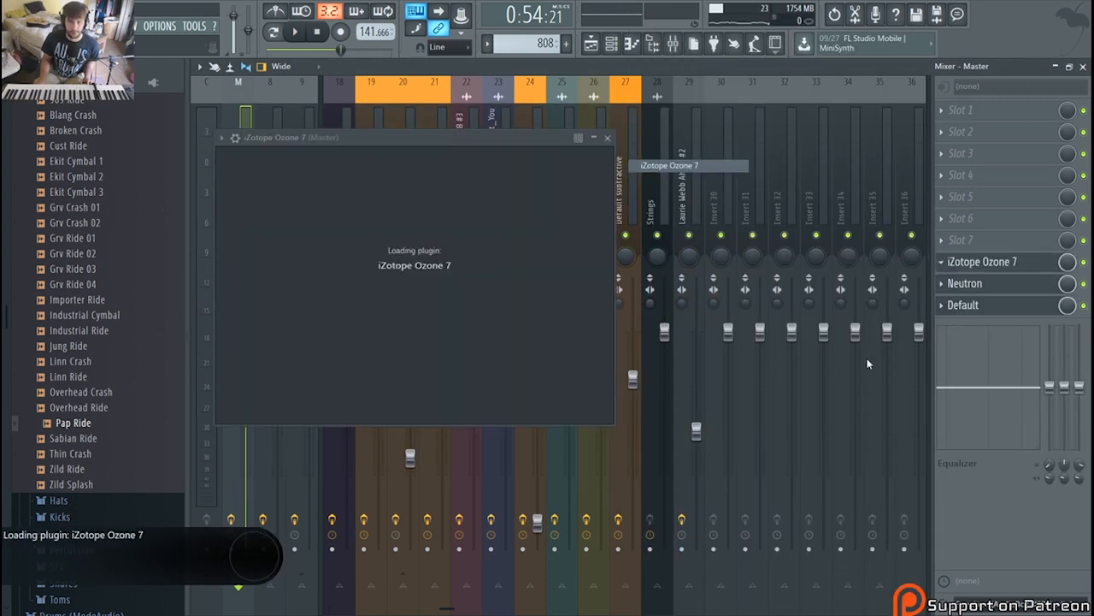
Step: Remove iZotope Ozone 7 from slot 8 and Neutron from slot 9 of the Master track
left_click(967, 267)
mouse_move(954, 279)
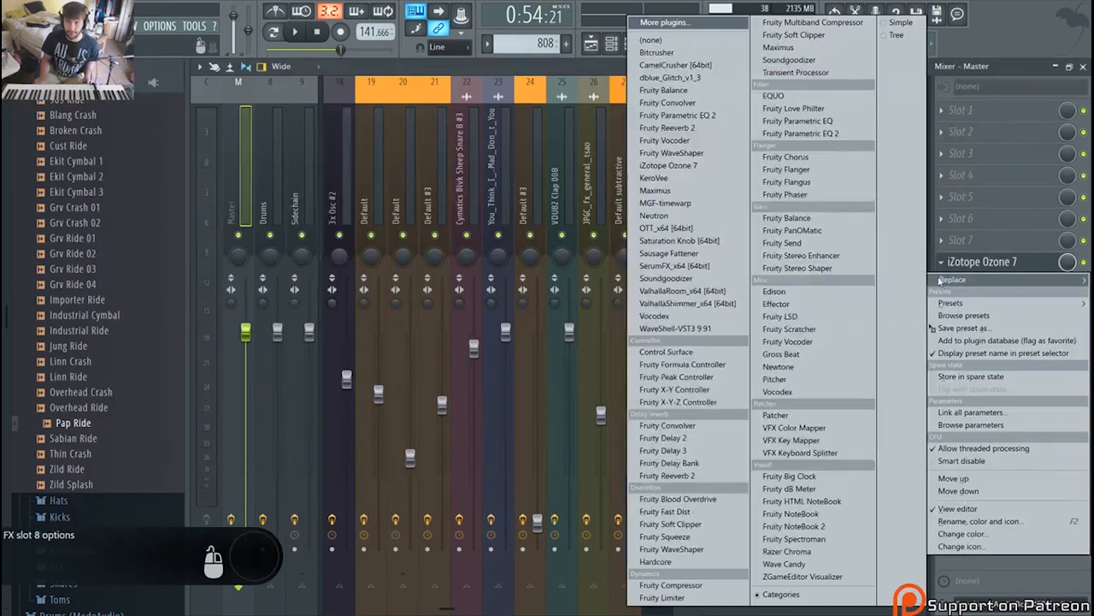
left_click(650, 40)
left_click(941, 284)
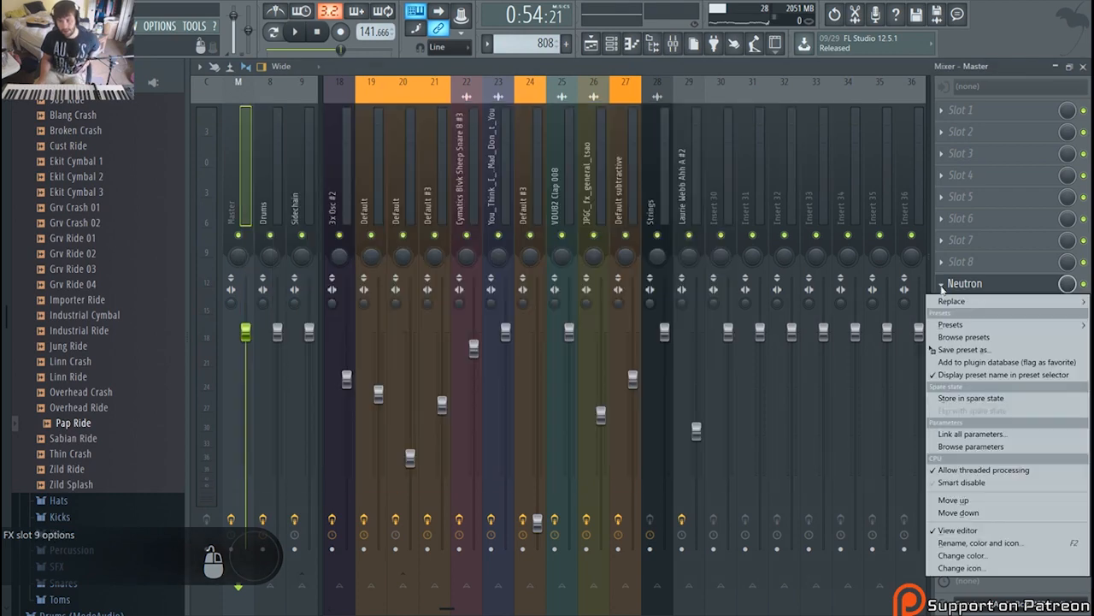
mouse_move(949, 301)
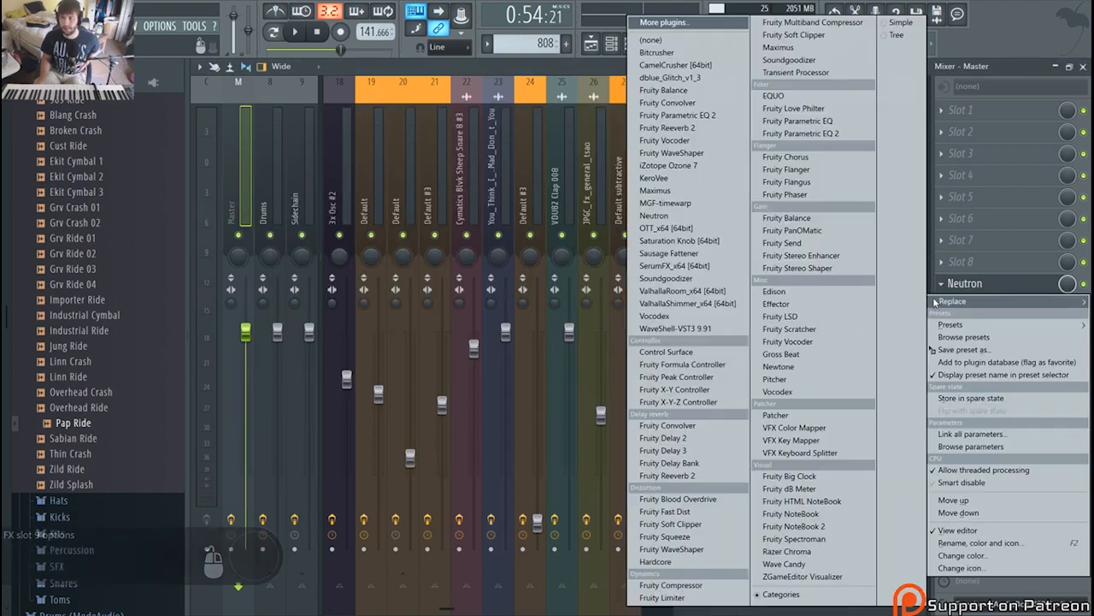
left_click(660, 39)
left_click(658, 41)
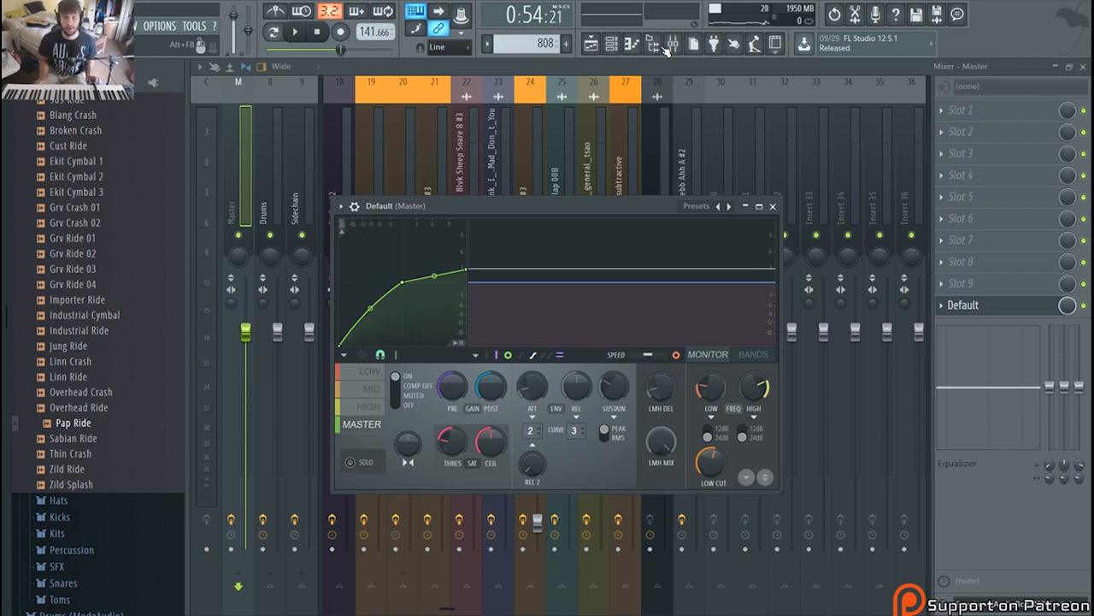
Step: Open the playlist to view the song's full arrangement
left_click(591, 44)
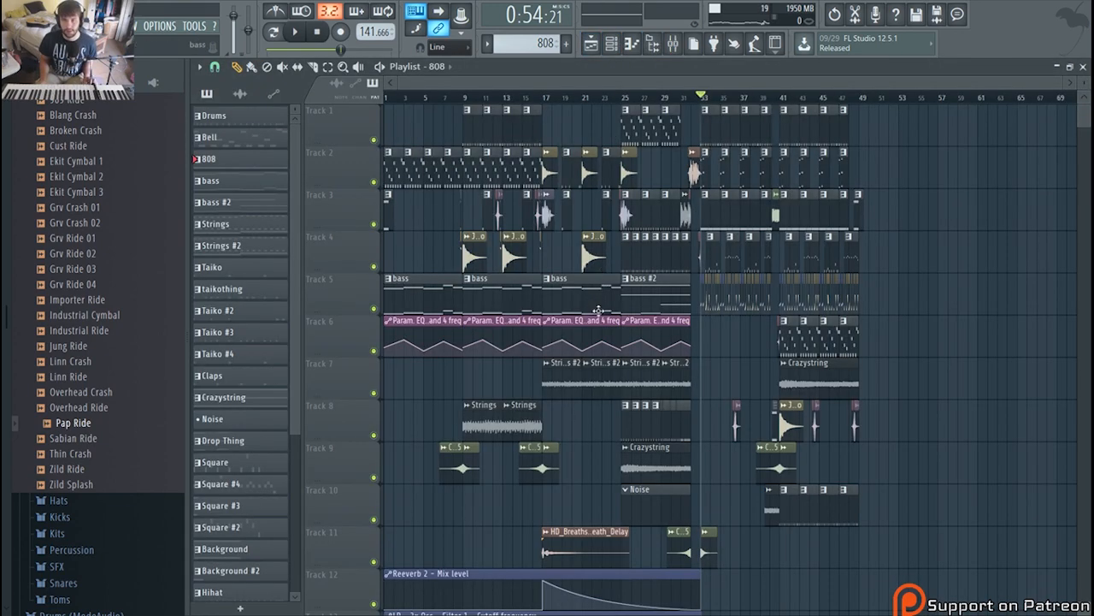